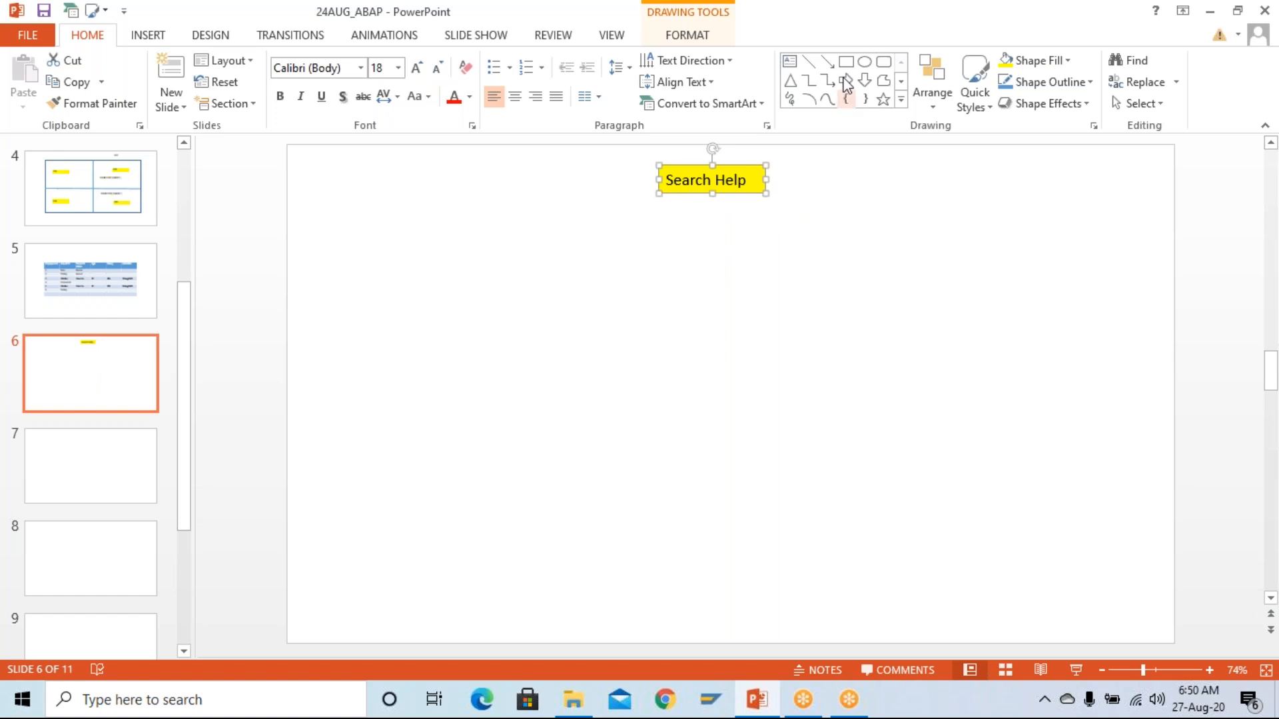
# - Draw a rectangle below Search Help labelled 'Elementary Search Help'
pyautogui.click(845, 65)
pyautogui.moveTo(371, 253); pyautogui.dragTo(521, 289)
pyautogui.write('Eleme')
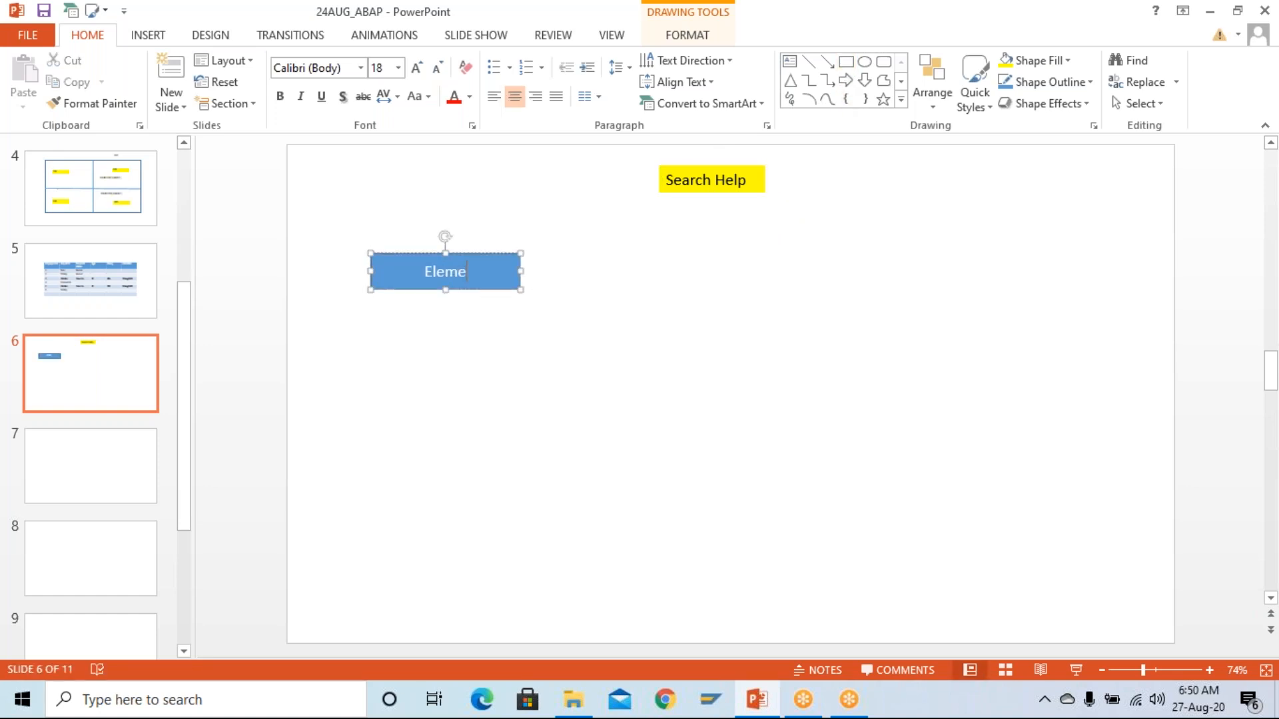
pyautogui.write('ntary SEar')
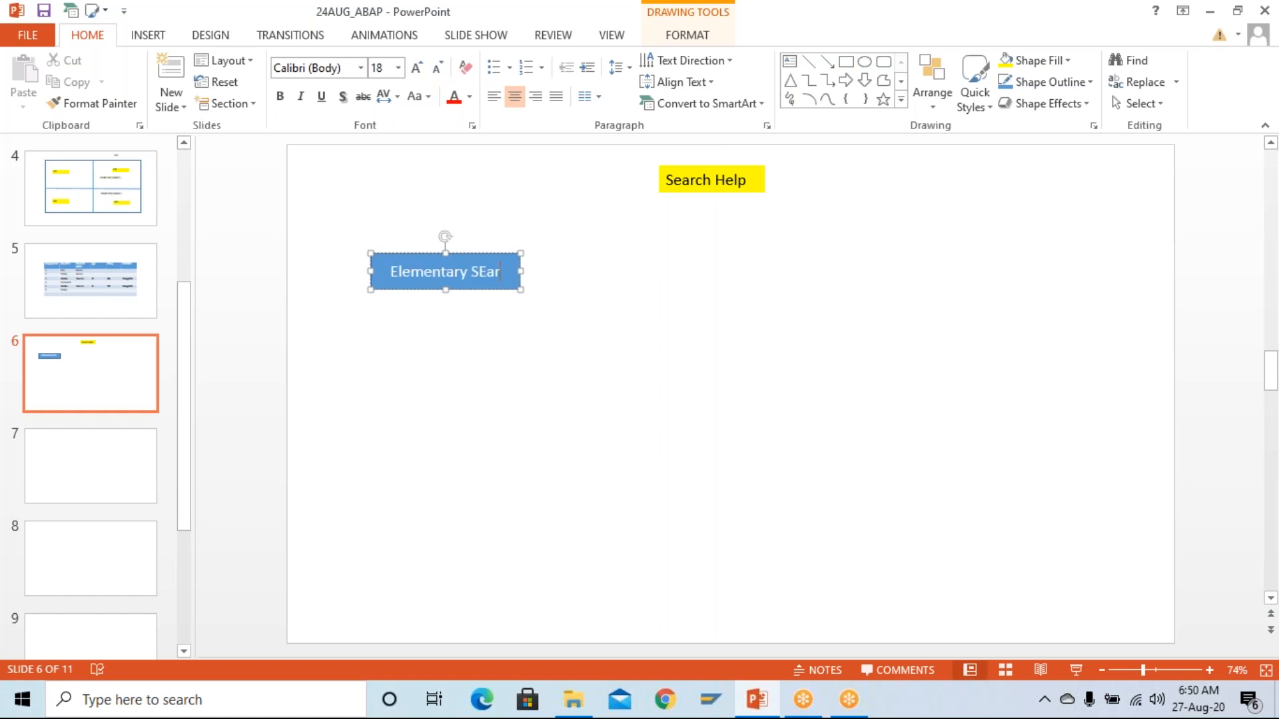
pyautogui.write('ch Hlep')
pyautogui.press('BackSpace')
pyautogui.press('BackSpace')
pyautogui.press('BackSpace')
pyautogui.write('elp')
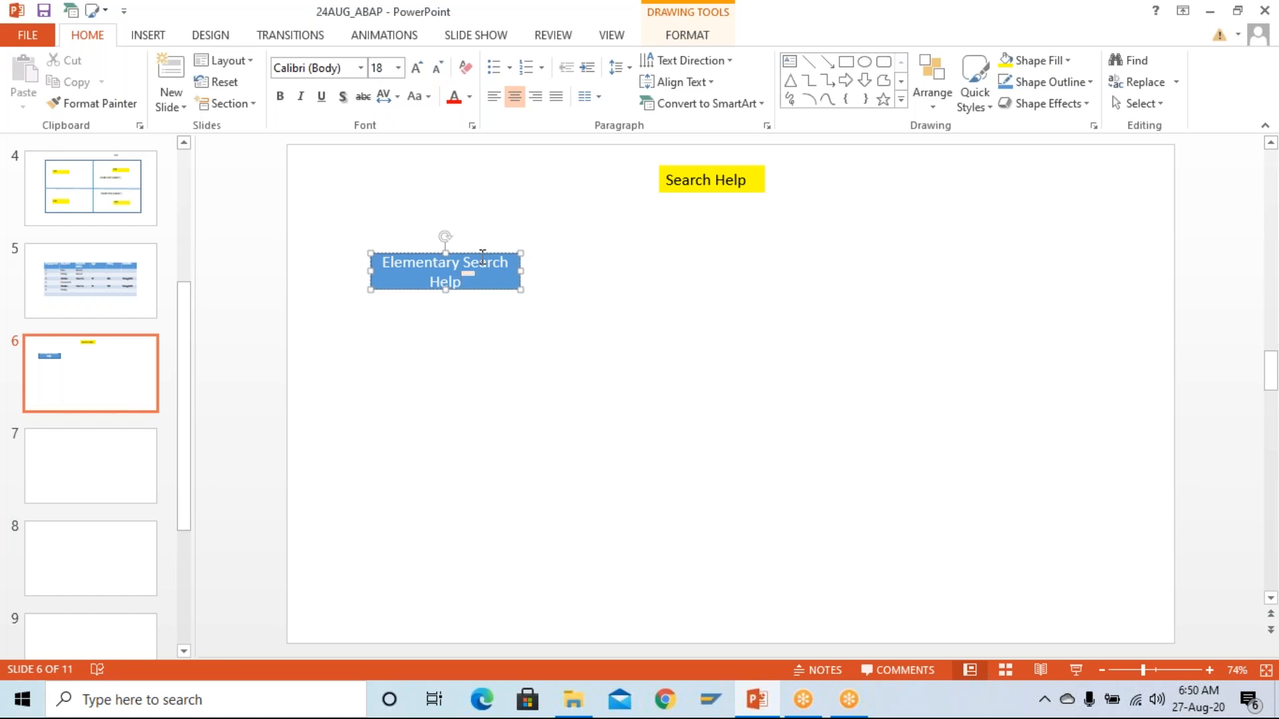
# - Duplicate the box to the right and retitle it 'Collective Search Help'
pyautogui.moveTo(469, 273); pyautogui.dragTo(964, 260)
pyautogui.click(886, 263)
pyautogui.hotkey('ctrl', 'a')
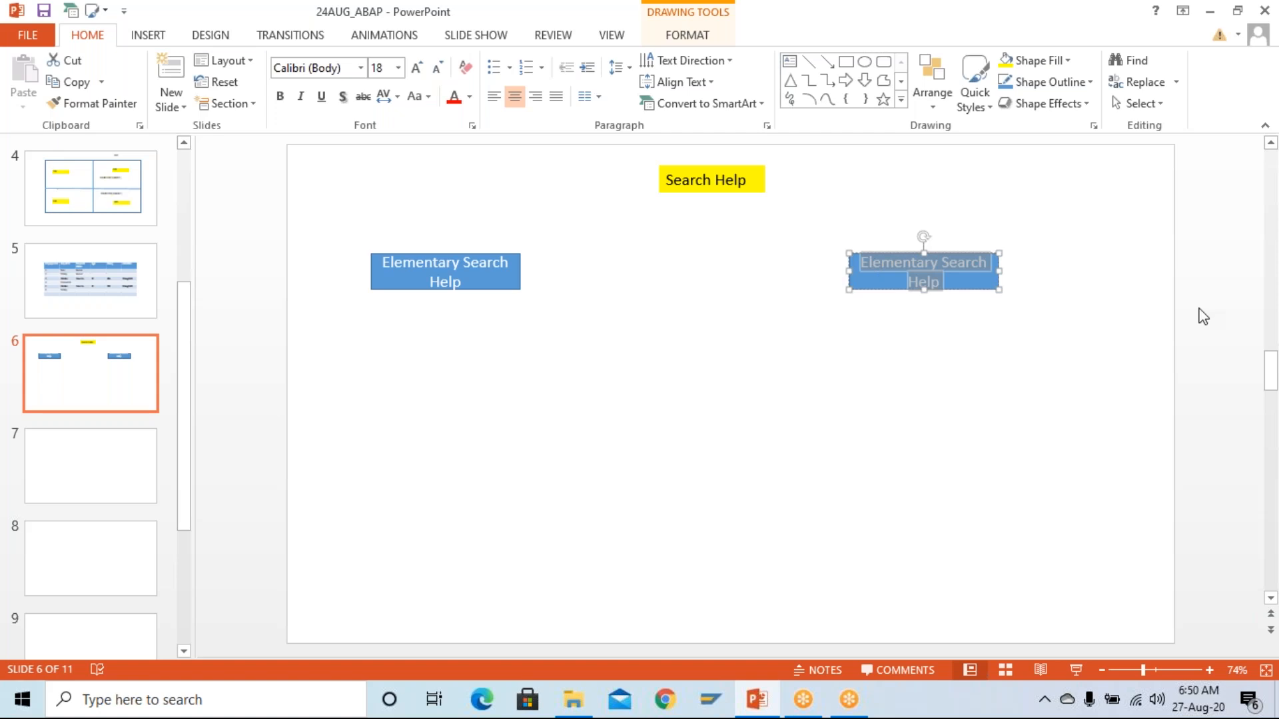
pyautogui.write('Col')
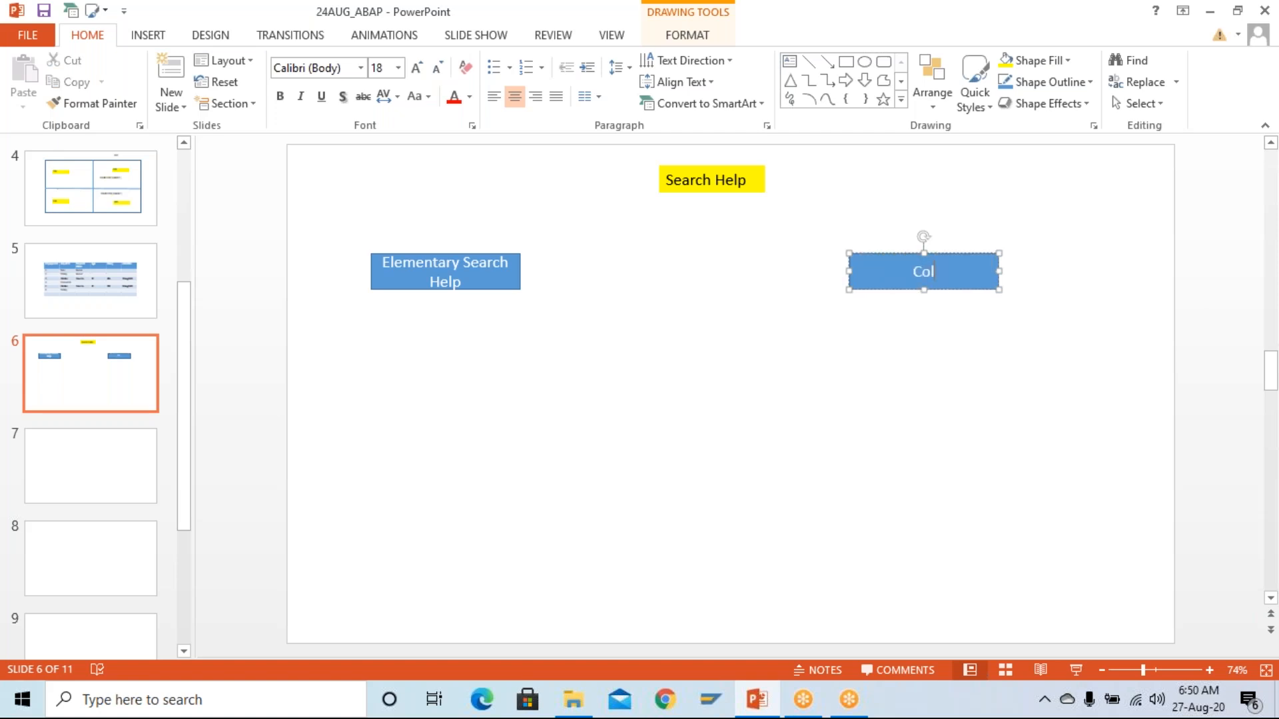
pyautogui.write('lective Search Help')
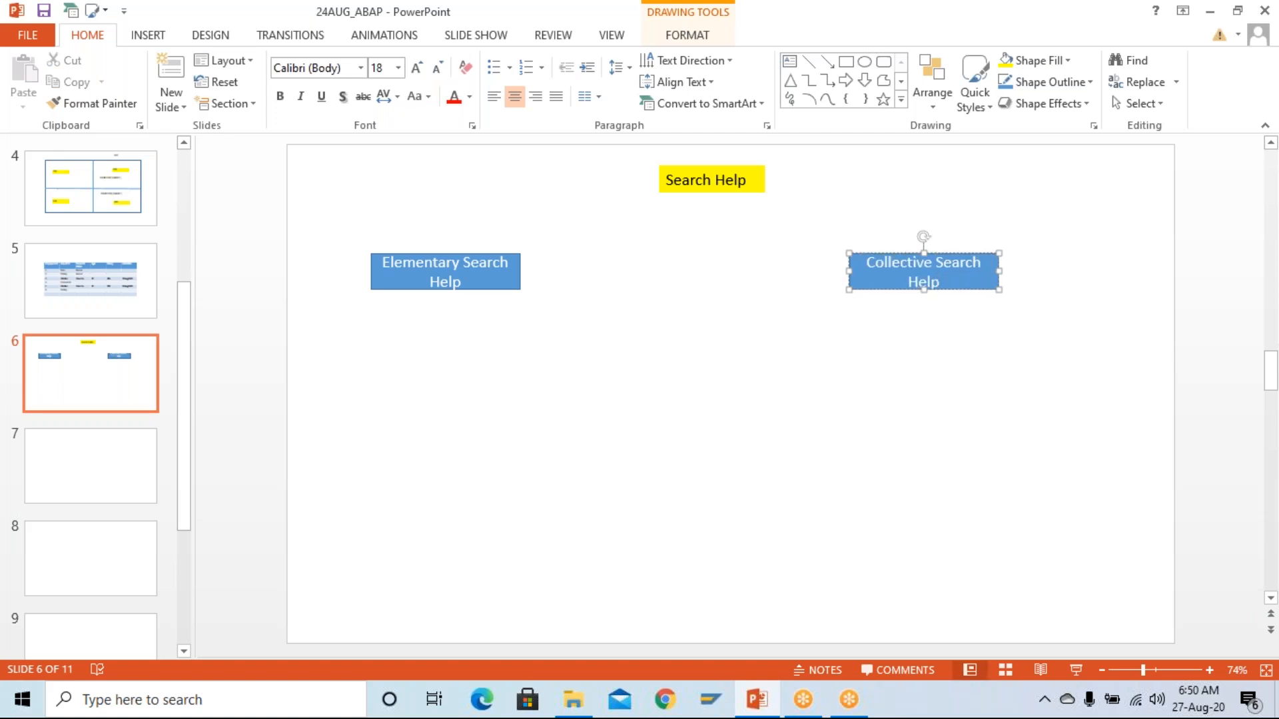
# - Select the Elementary Search Help text, then start a remote desktop connection from Run
pyautogui.click(474, 282)
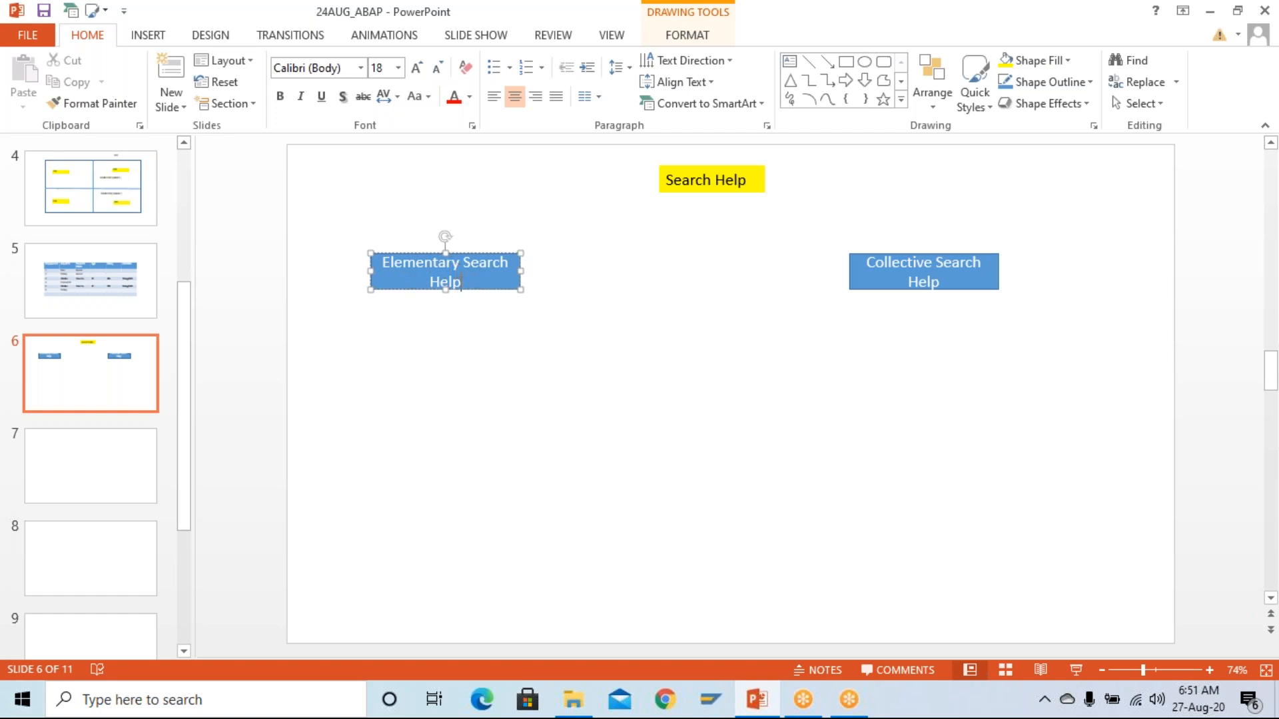
pyautogui.hotkey('ctrl', 'a')
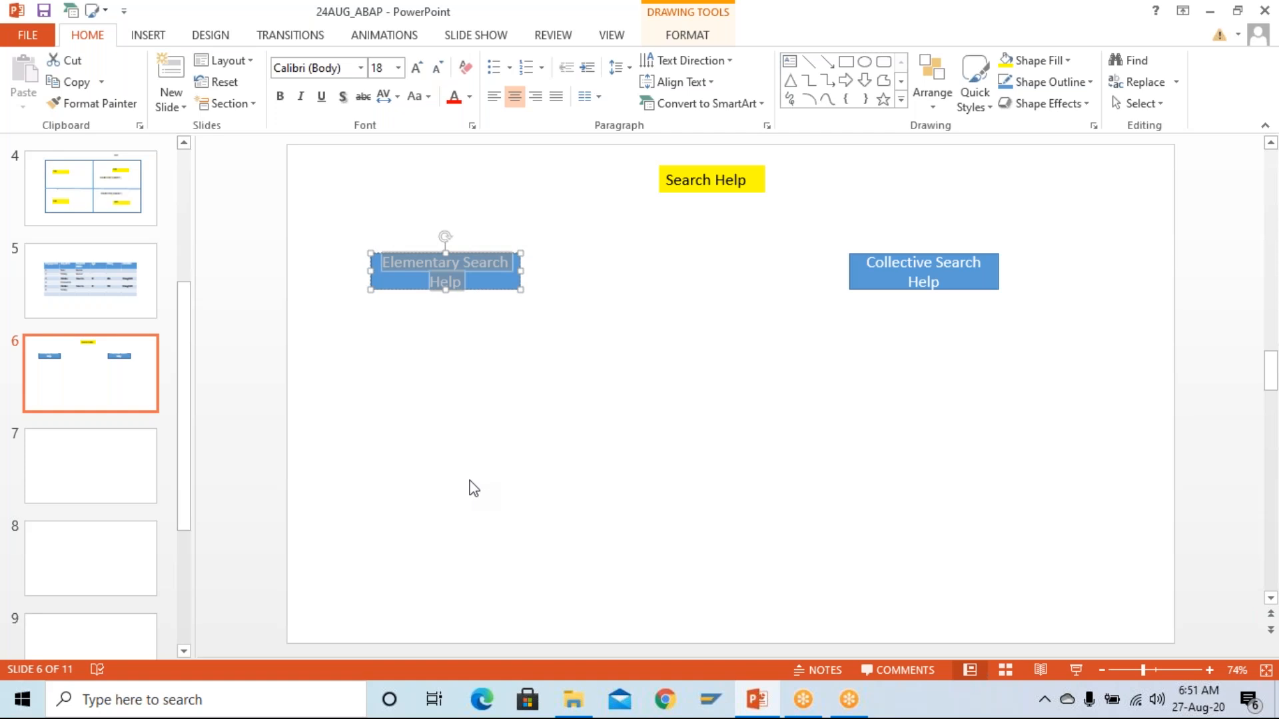
pyautogui.press('super+r')
pyautogui.press('Return')
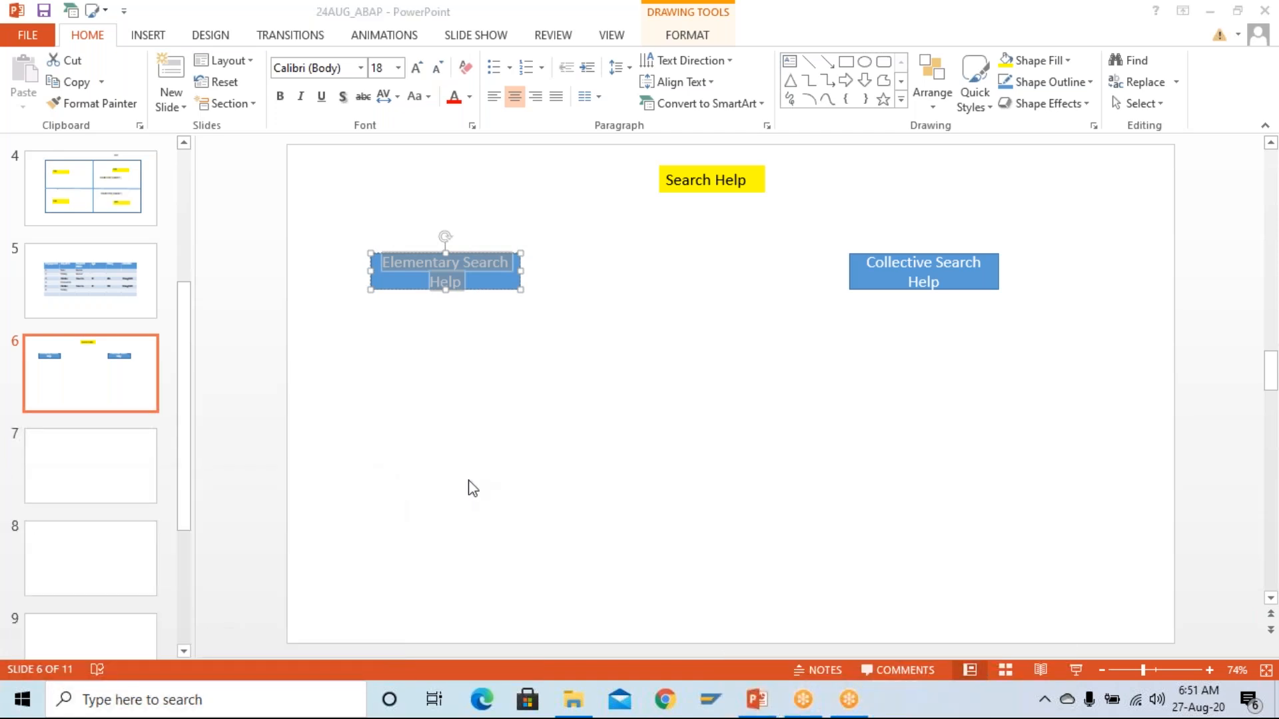
# - Connect to the remote computer and attempt a first elbow connector, undoing the botched result
pyautogui.click(710, 327)
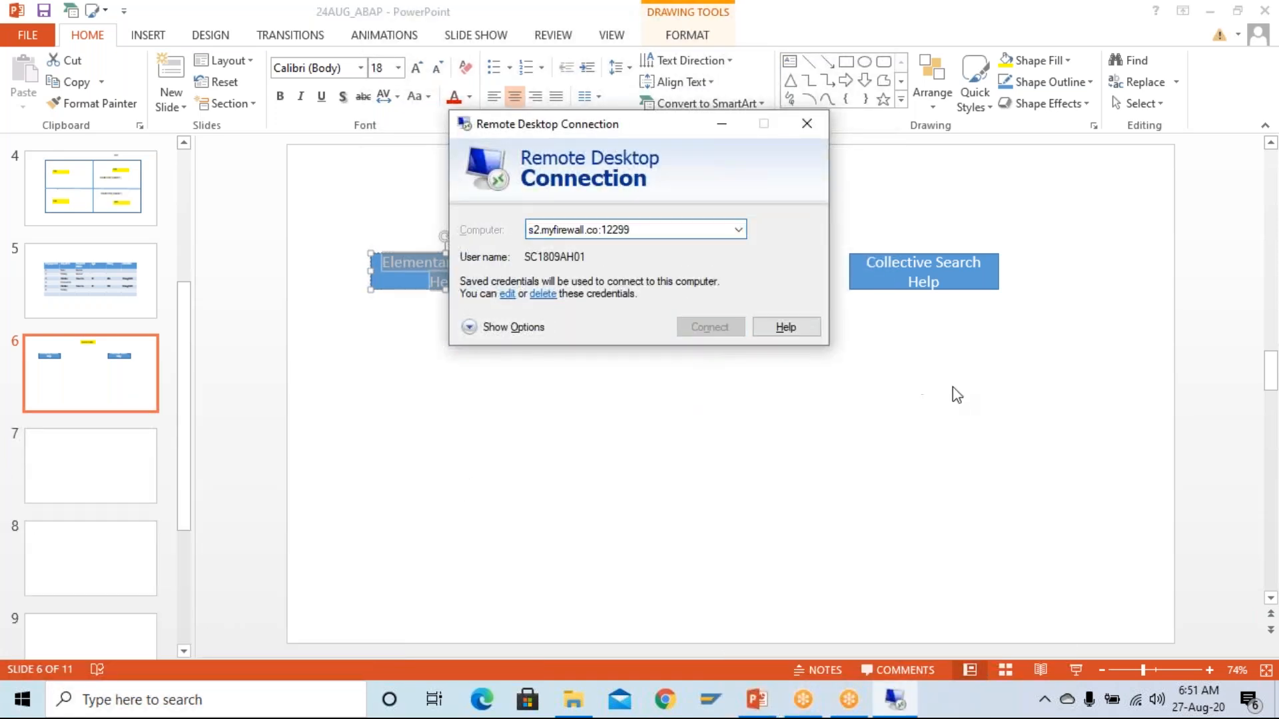
pyautogui.click(827, 81)
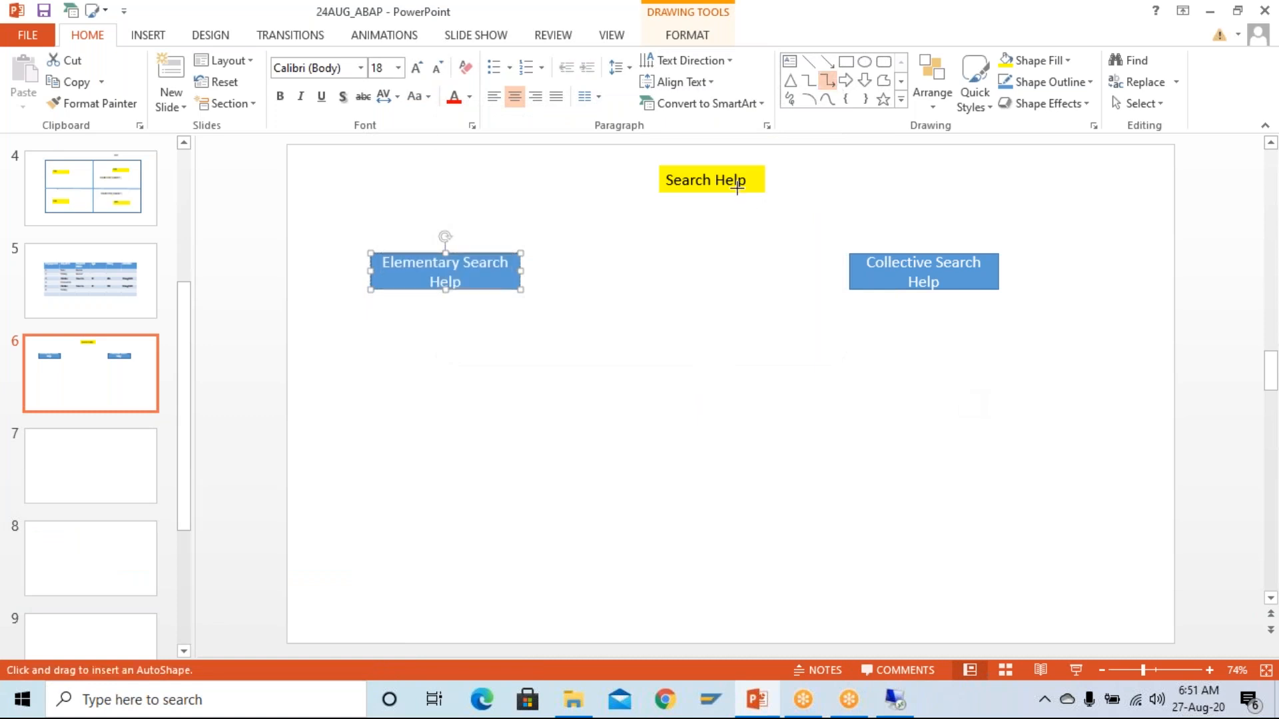
pyautogui.moveTo(736, 189); pyautogui.dragTo(724, 194)
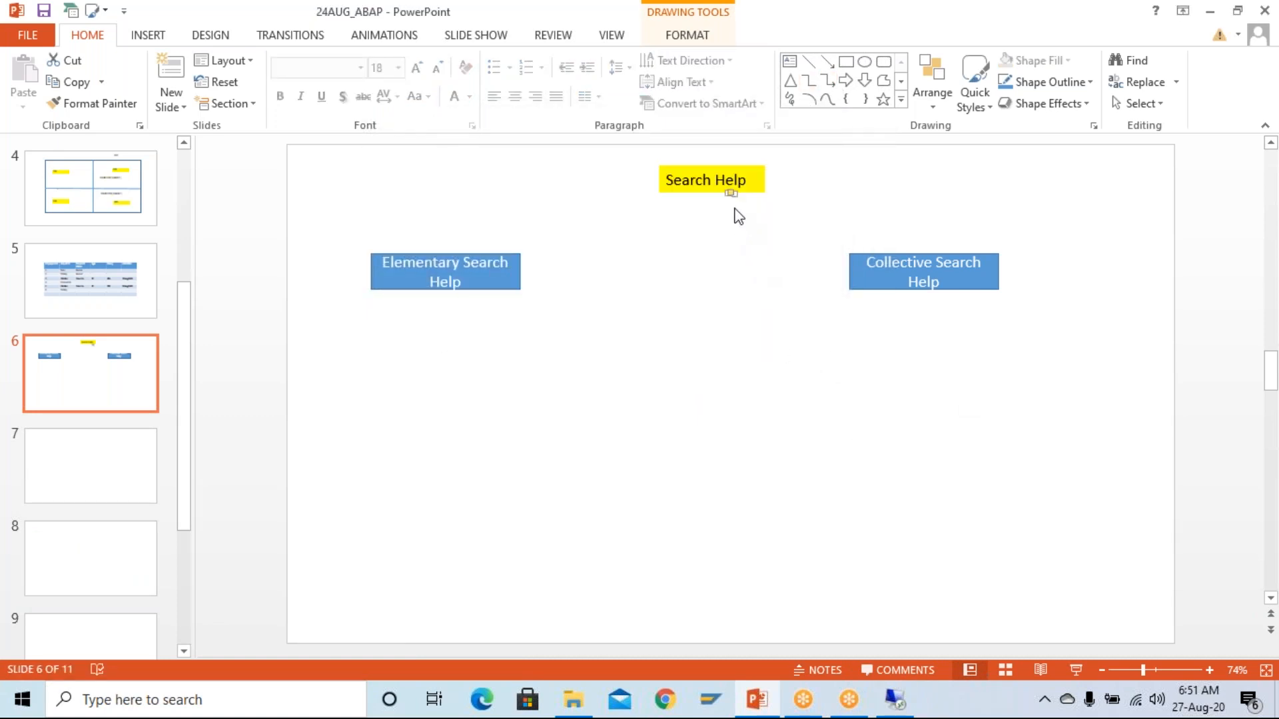
pyautogui.moveTo(731, 194); pyautogui.dragTo(817, 192)
pyautogui.moveTo(731, 189); pyautogui.dragTo(924, 254)
pyautogui.moveTo(923, 205); pyautogui.dragTo(879, 235)
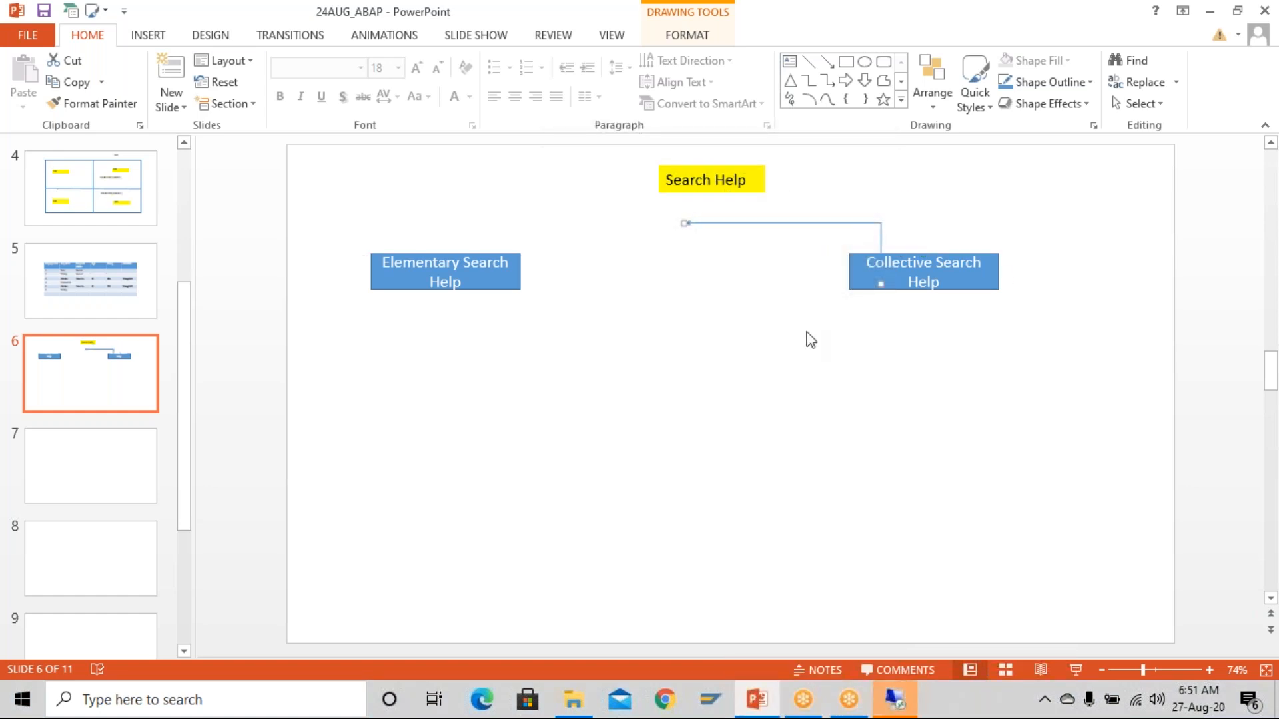
pyautogui.hotkey('ctrl', 'z')
pyautogui.hotkey('ctrl', 'z')
pyautogui.hotkey('ctrl', 'z')
# - Draw elbow connectors from Search Help to the Collective and Elementary Search Help boxes
pyautogui.click(826, 81)
pyautogui.moveTo(713, 193); pyautogui.dragTo(925, 253)
pyautogui.click(829, 145)
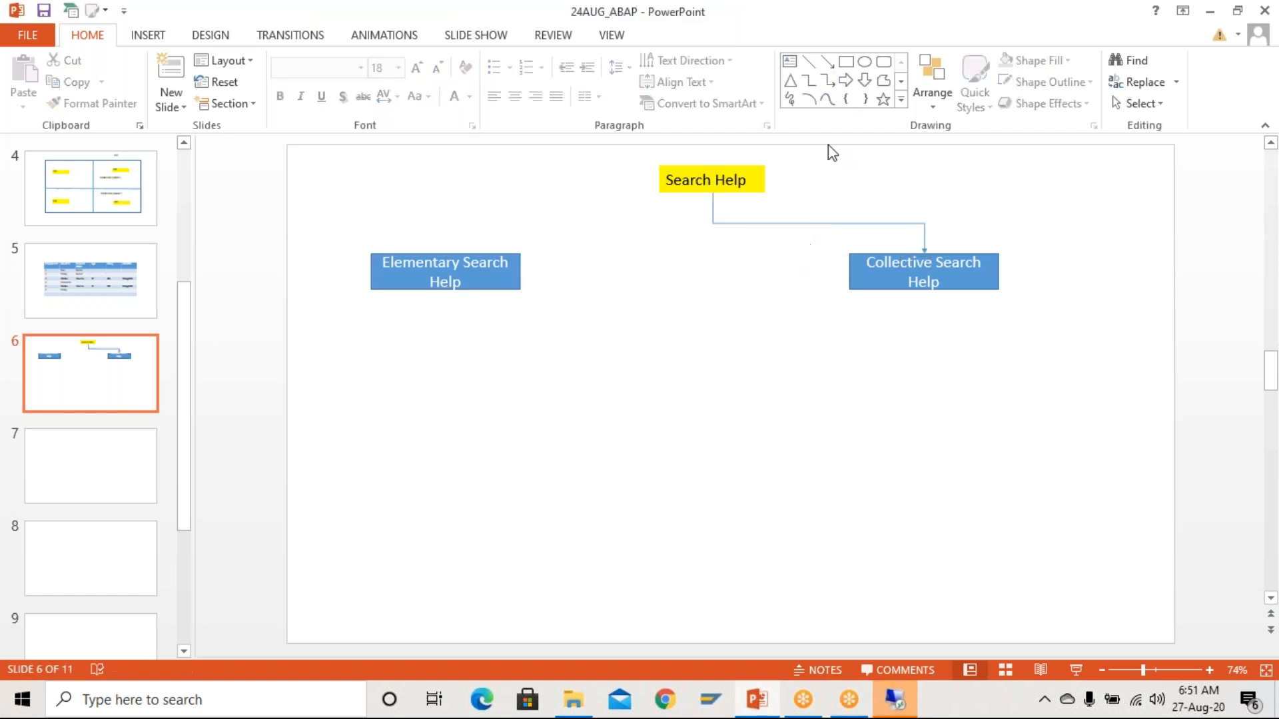
pyautogui.click(827, 80)
pyautogui.moveTo(713, 193); pyautogui.dragTo(444, 252)
# - On the remote desktop, launch SAP Logon and log on to the S/4-Hana system, client 400
pyautogui.click(685, 291)
pyautogui.click(894, 700)
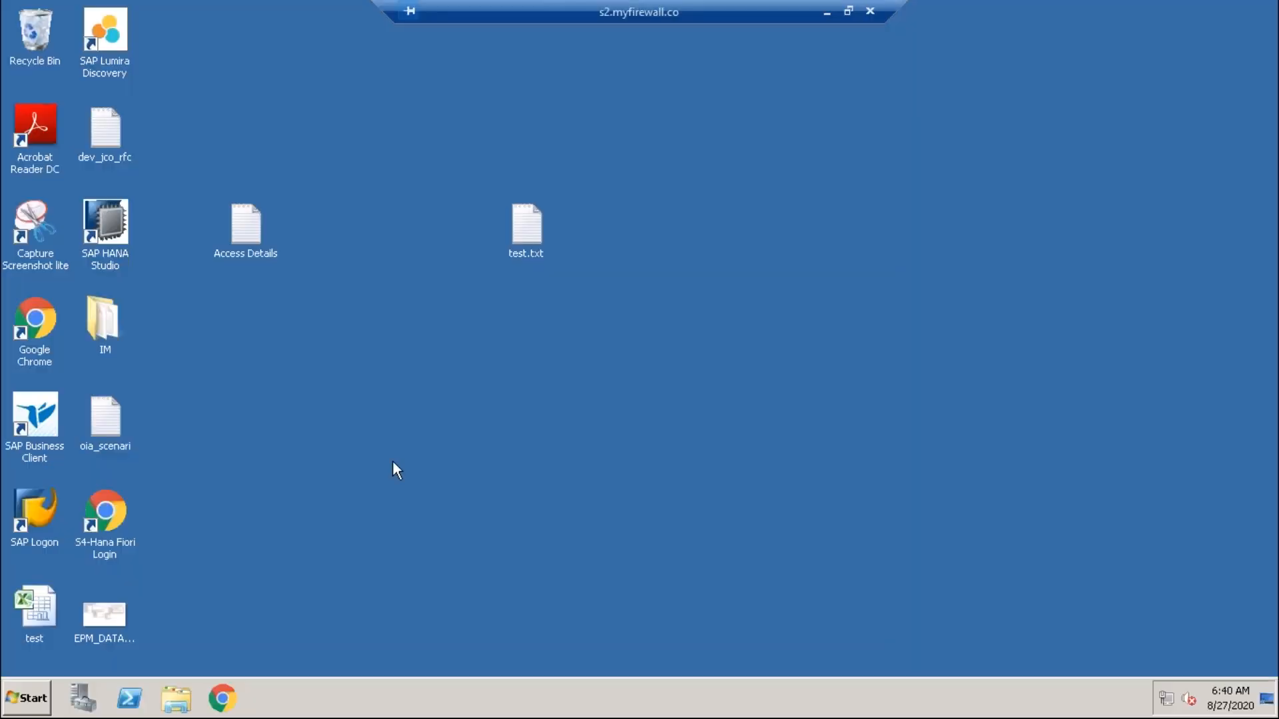
pyautogui.doubleClick(34, 513)
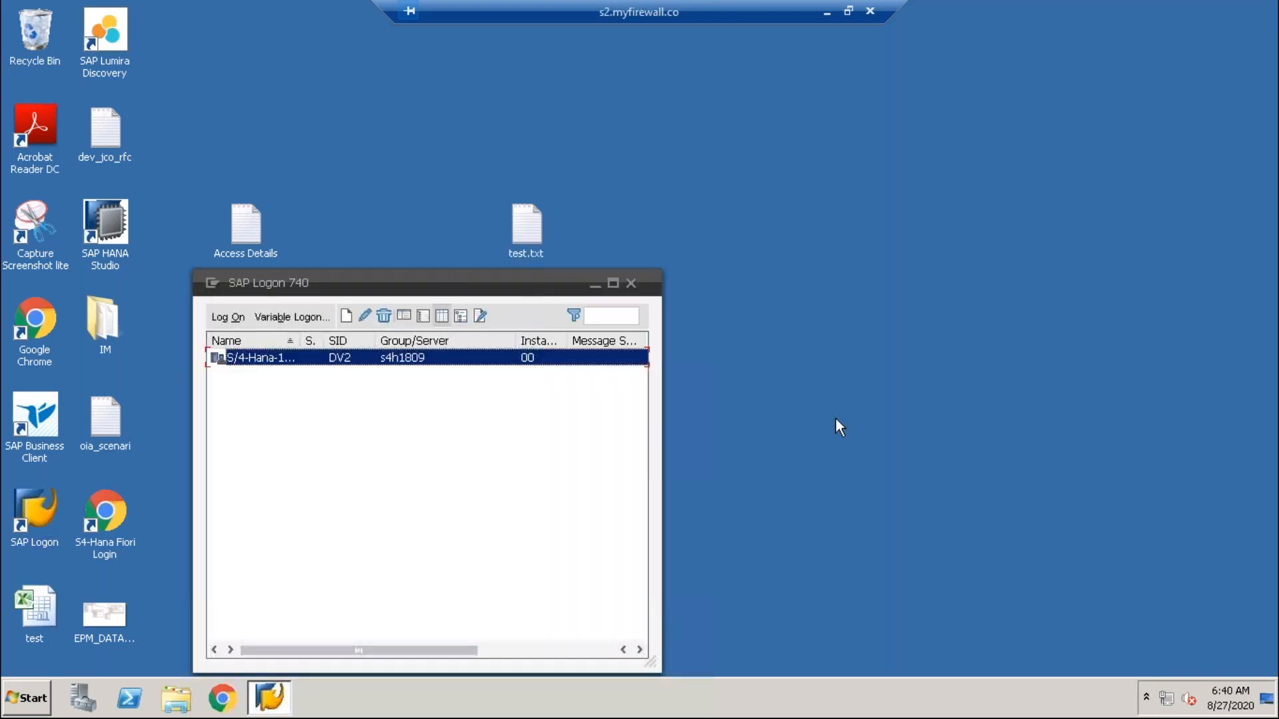
pyautogui.doubleClick(261, 360)
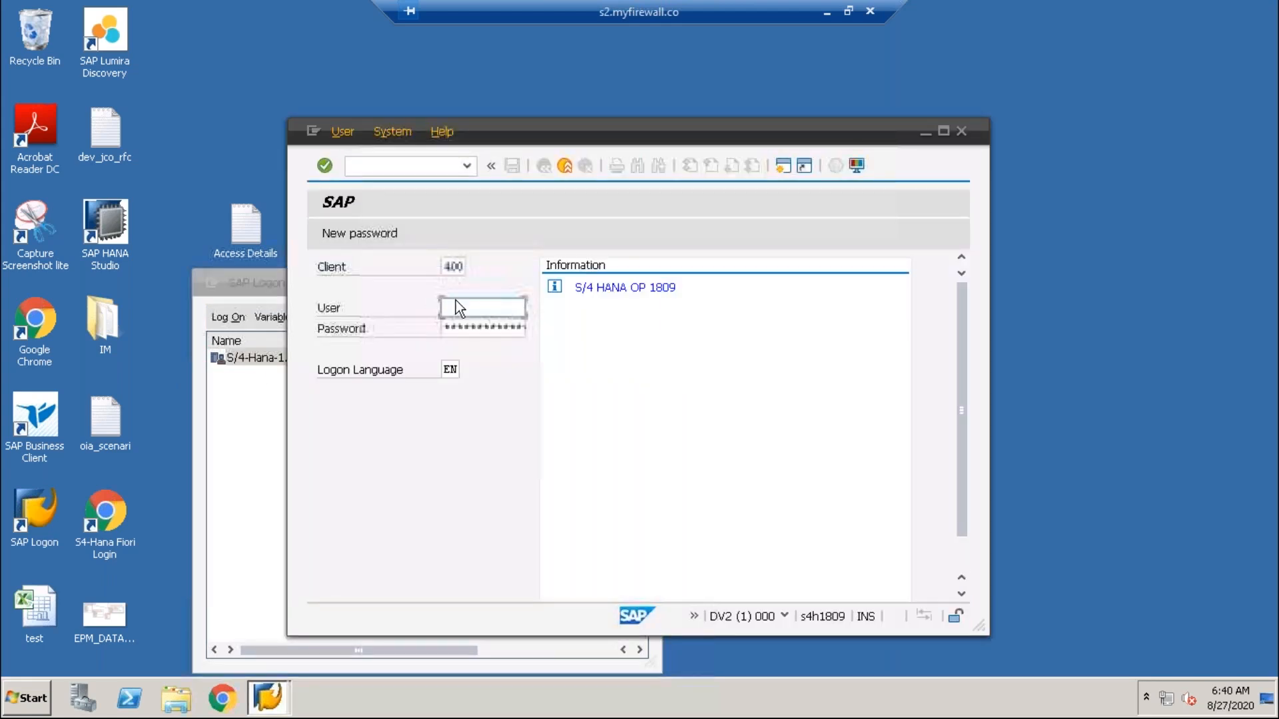
pyautogui.click(467, 324)
pyautogui.press('Tab')
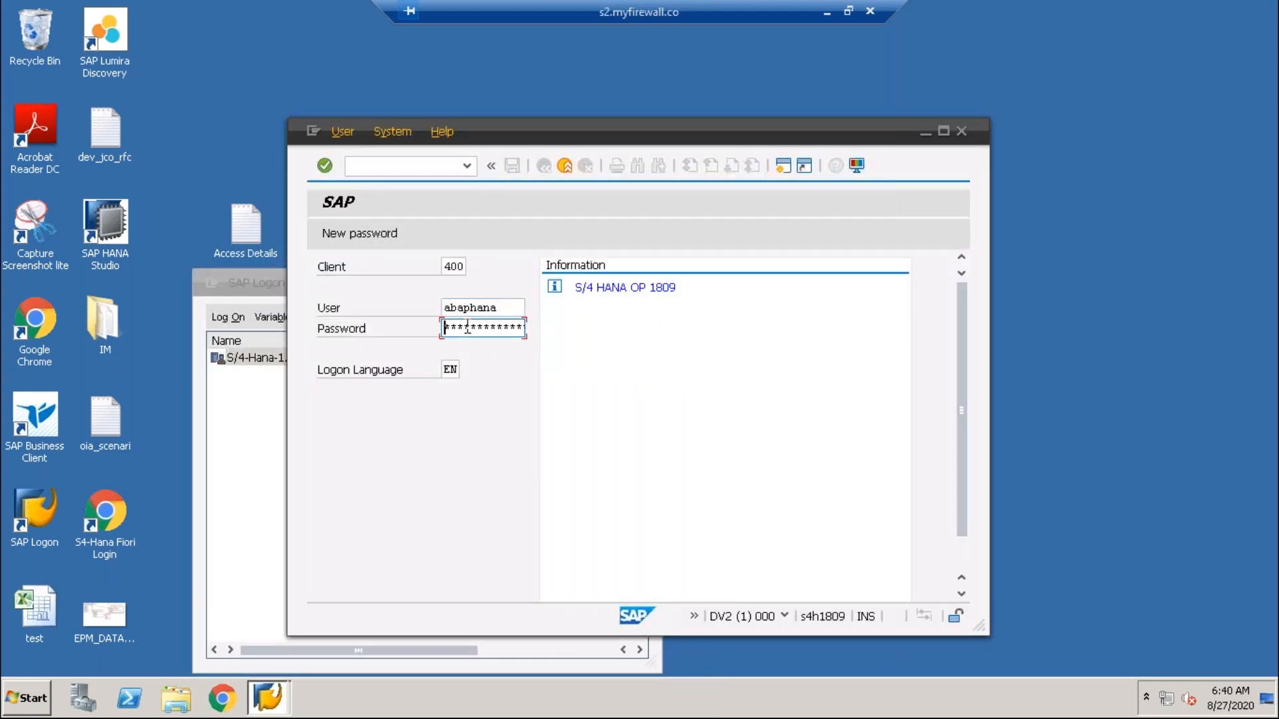
pyautogui.press('Return')
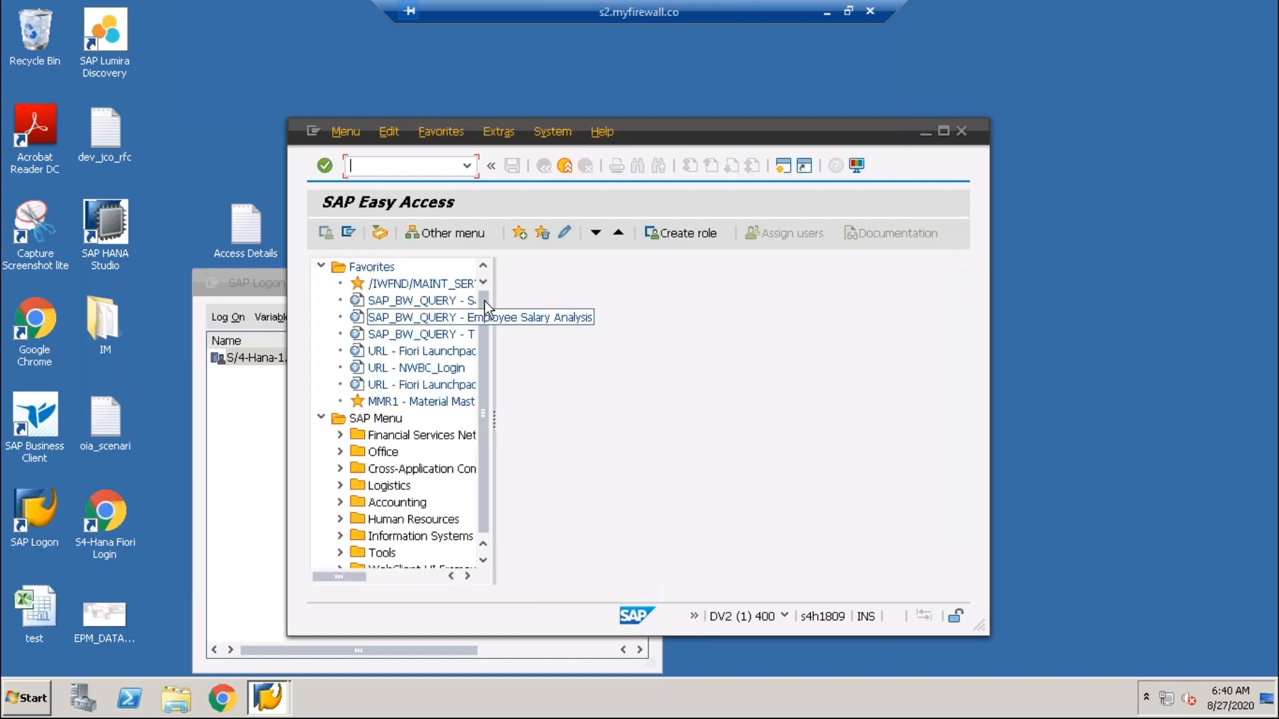
# - Maximize SAP and open SE11 with Search help as the object type
pyautogui.click(943, 131)
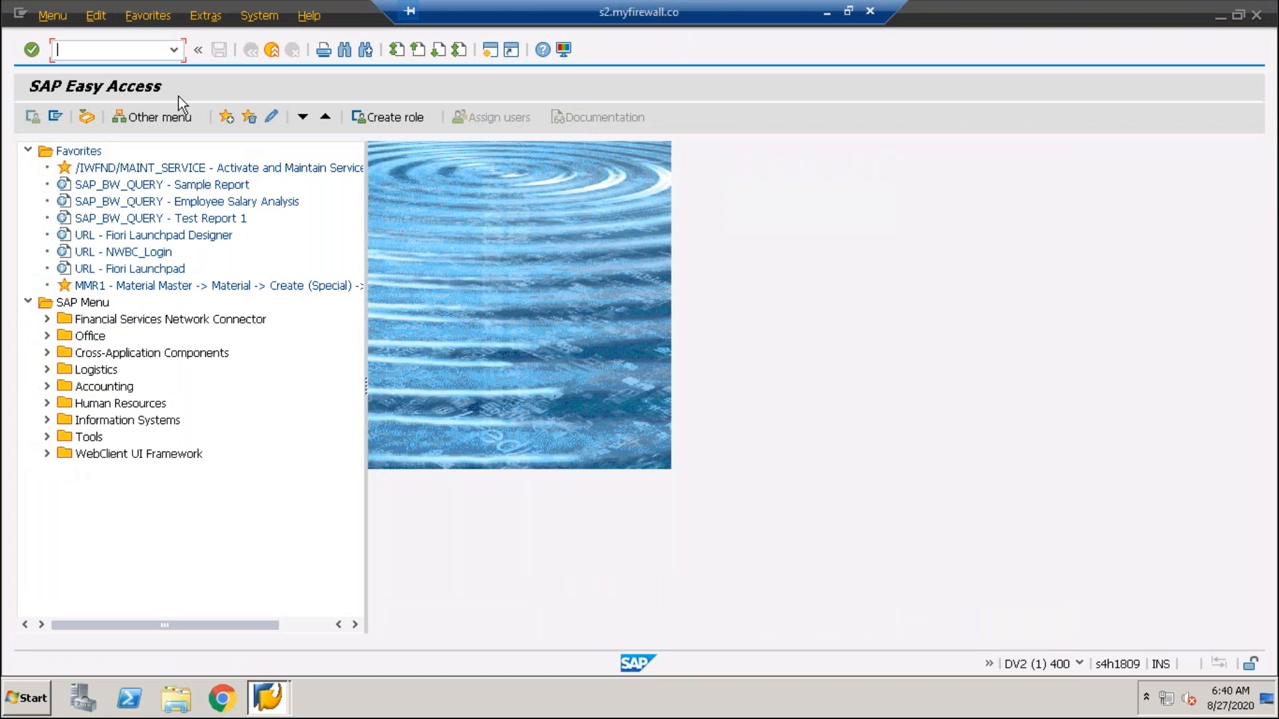
pyautogui.write('se11')
pyautogui.press('Return')
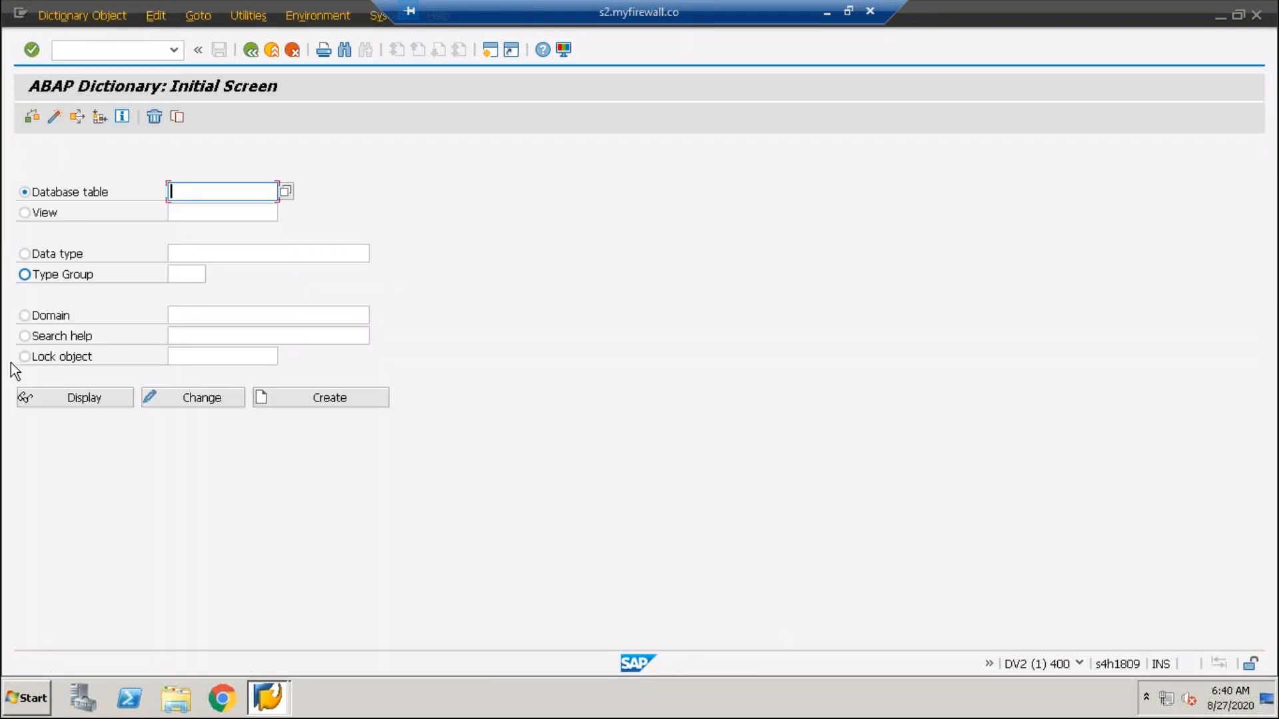
pyautogui.click(24, 336)
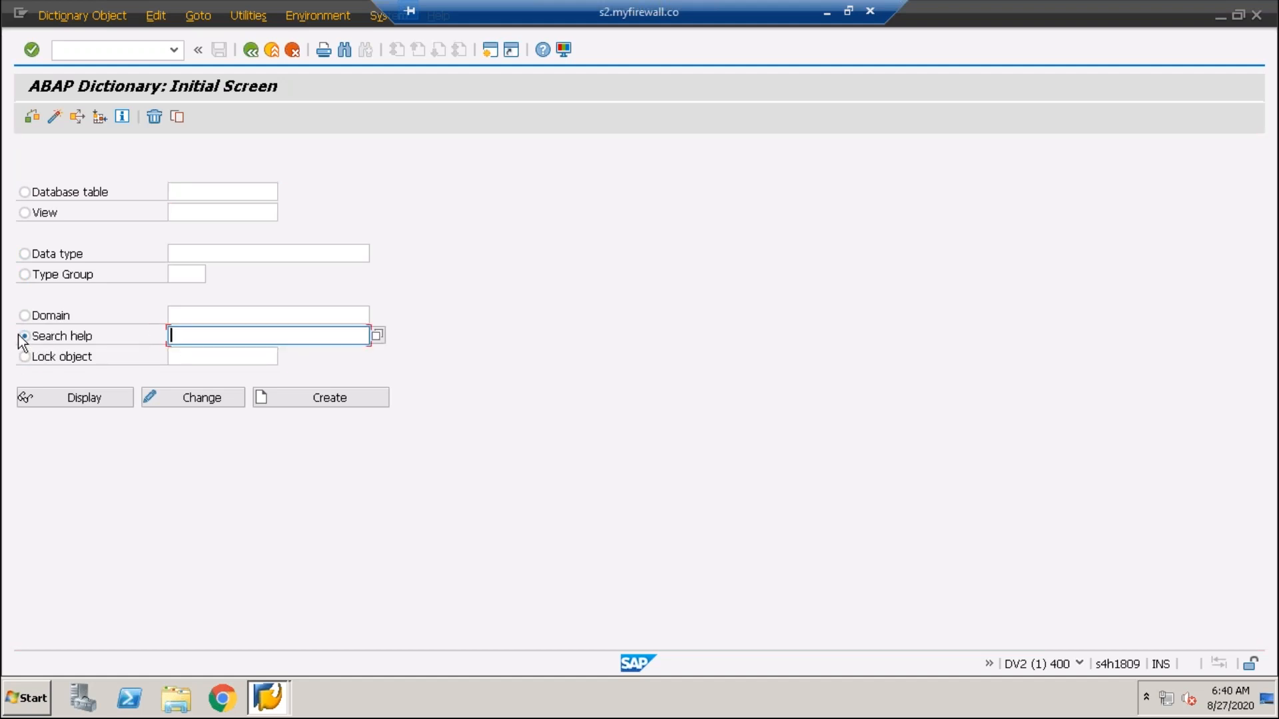
# - Look up search helps matching ZMB24* with F4; none are found
pyautogui.click(193, 337)
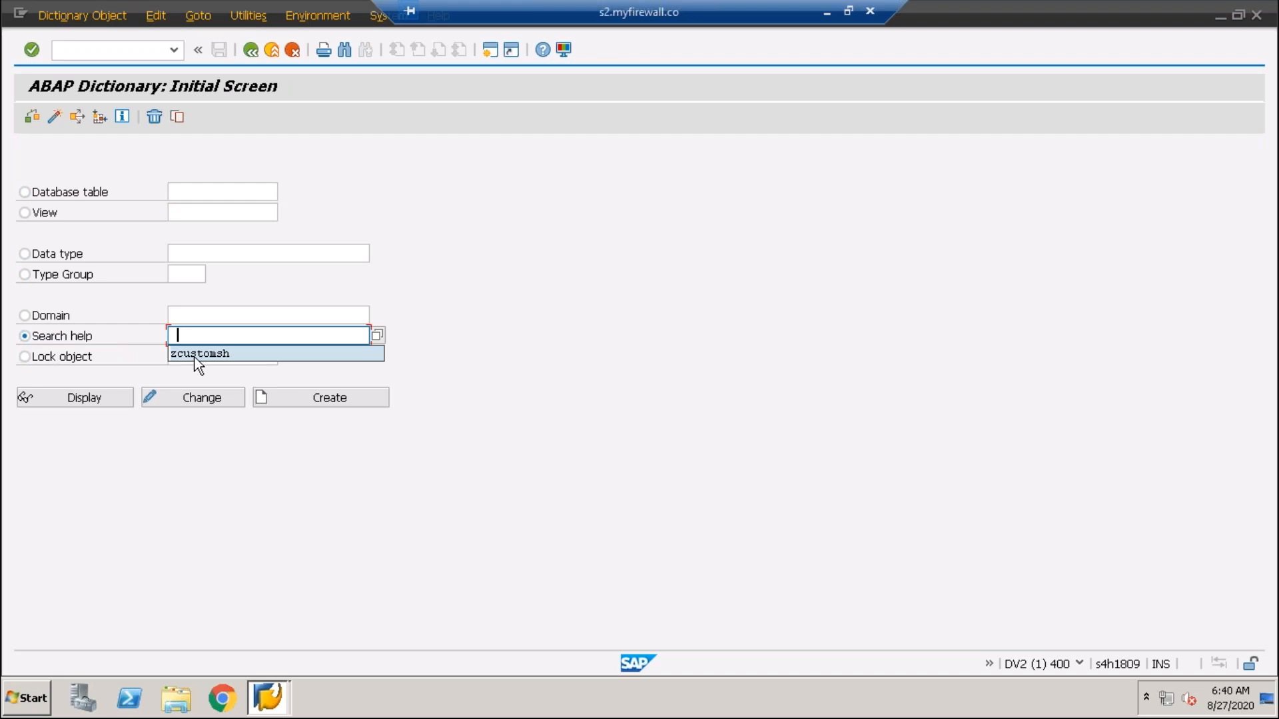
pyautogui.click(195, 354)
pyautogui.moveTo(263, 342); pyautogui.dragTo(112, 334)
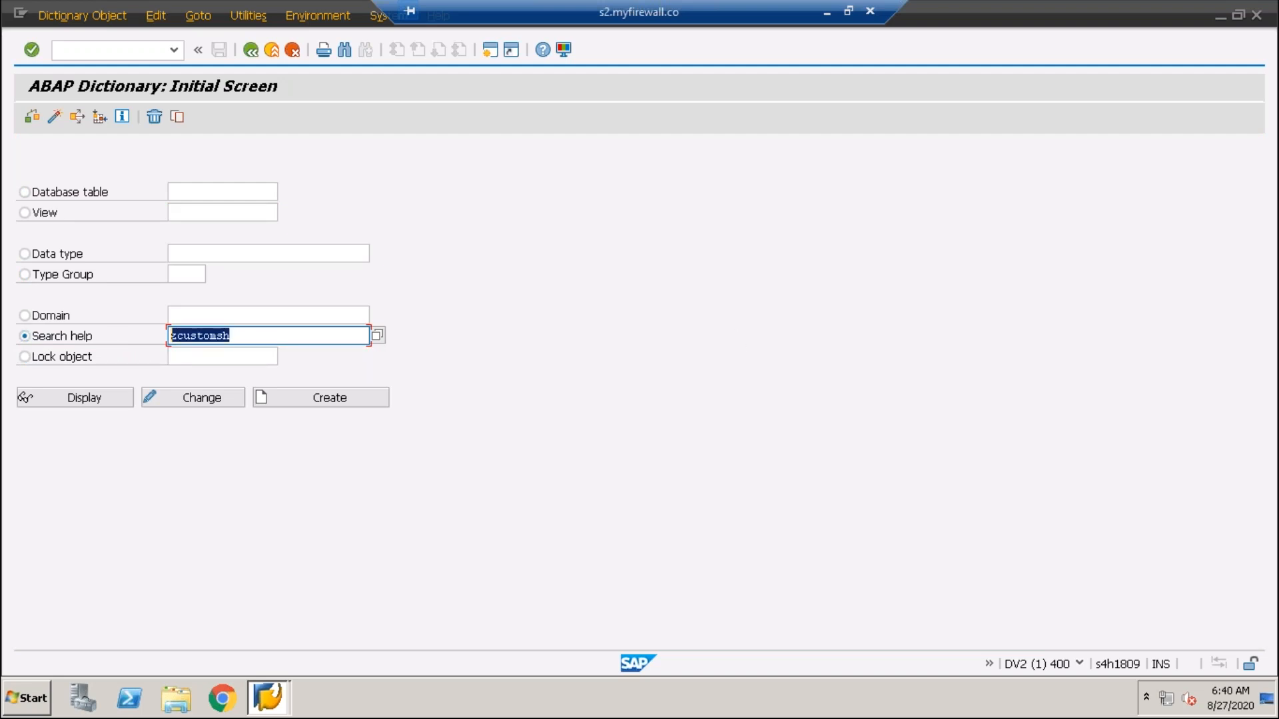
pyautogui.press('BackSpace')
pyautogui.write('zmb')
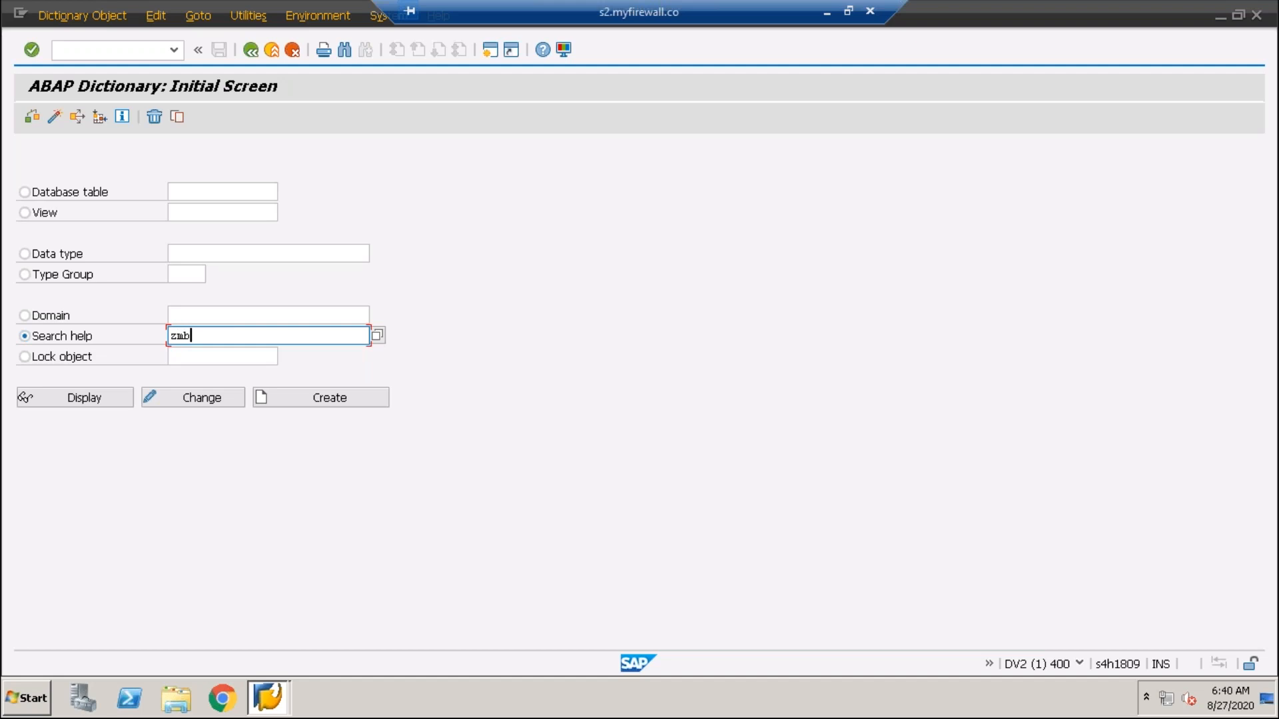
pyautogui.write('24*')
pyautogui.press('F4')
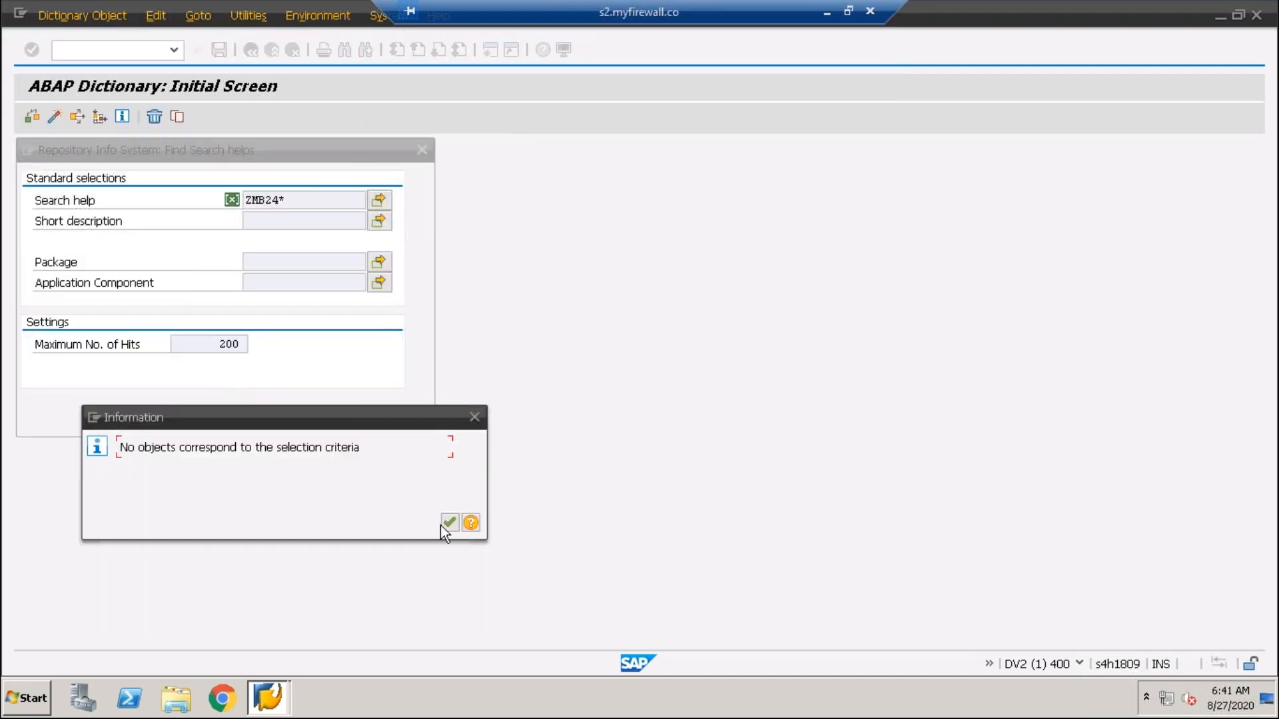
pyautogui.click(442, 523)
pyautogui.click(475, 418)
pyautogui.click(422, 150)
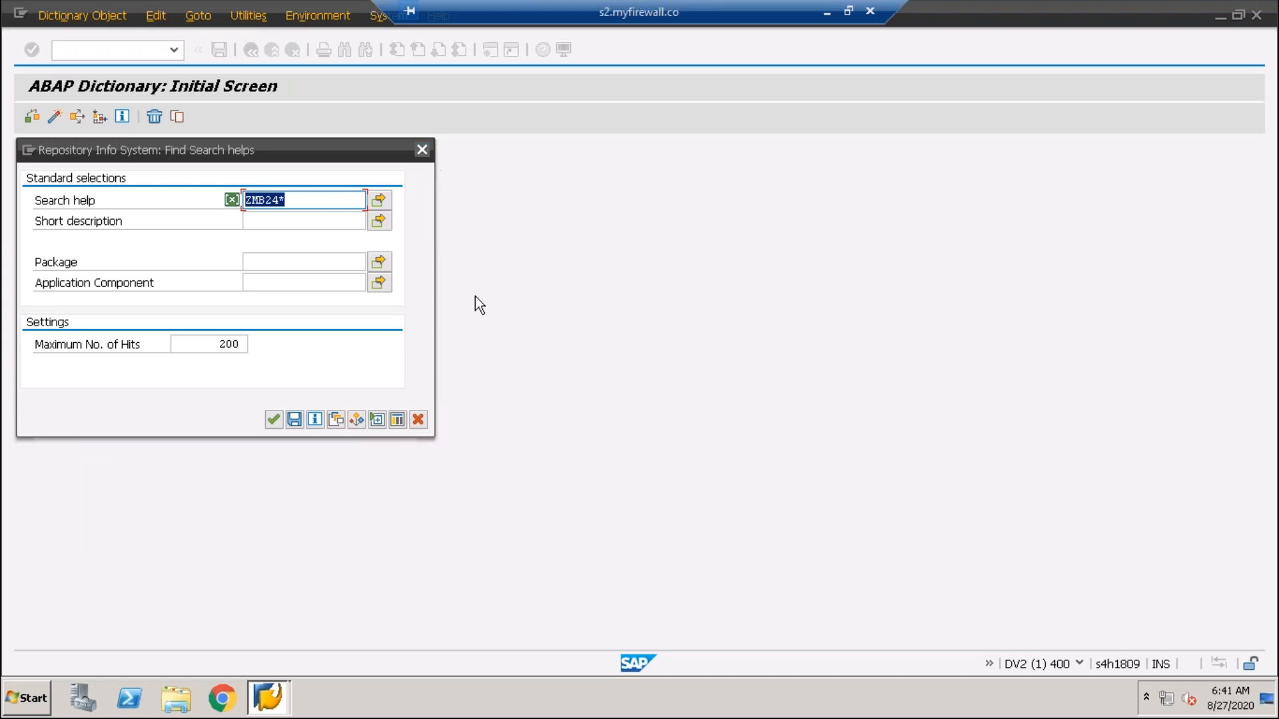
# - Browse search helps matching Z*SH*, then select Database table as the object type
pyautogui.click(257, 339)
pyautogui.press('BackSpace')
pyautogui.press('BackSpace')
pyautogui.press('BackSpace')
pyautogui.press('BackSpace')
pyautogui.press('BackSpace')
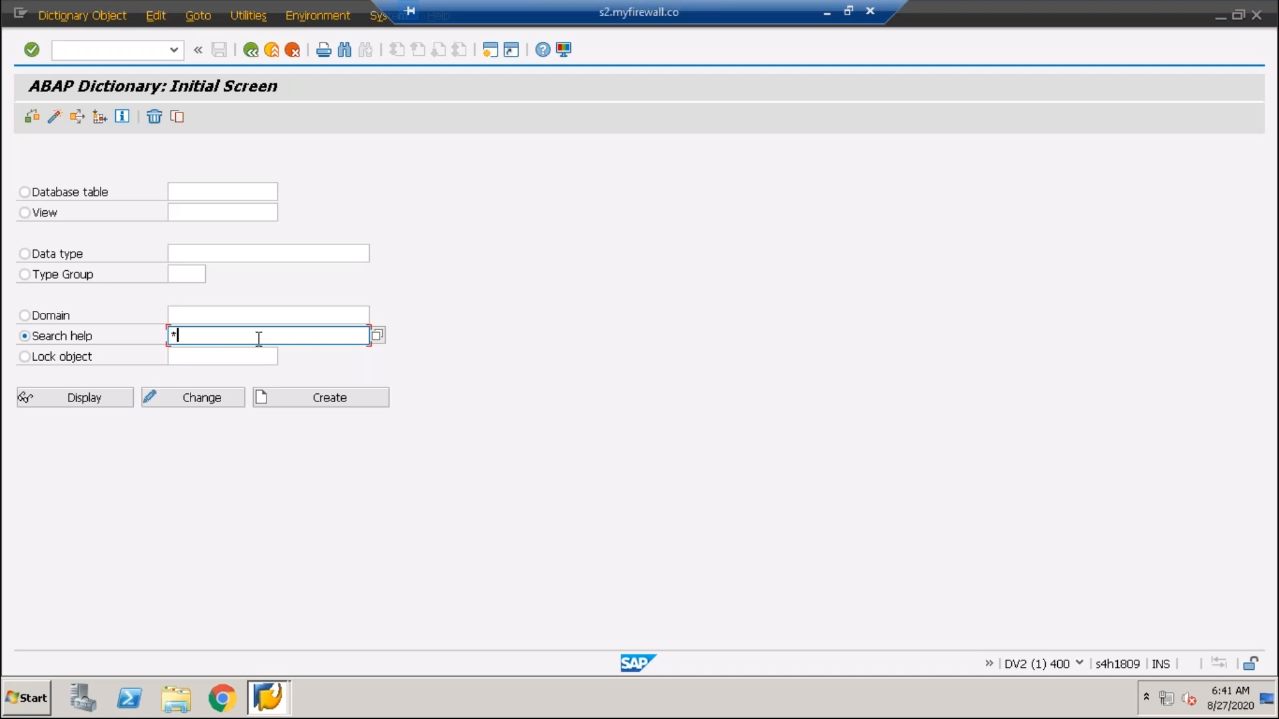
pyautogui.write('z')
pyautogui.write('sh*')
pyautogui.press('F4')
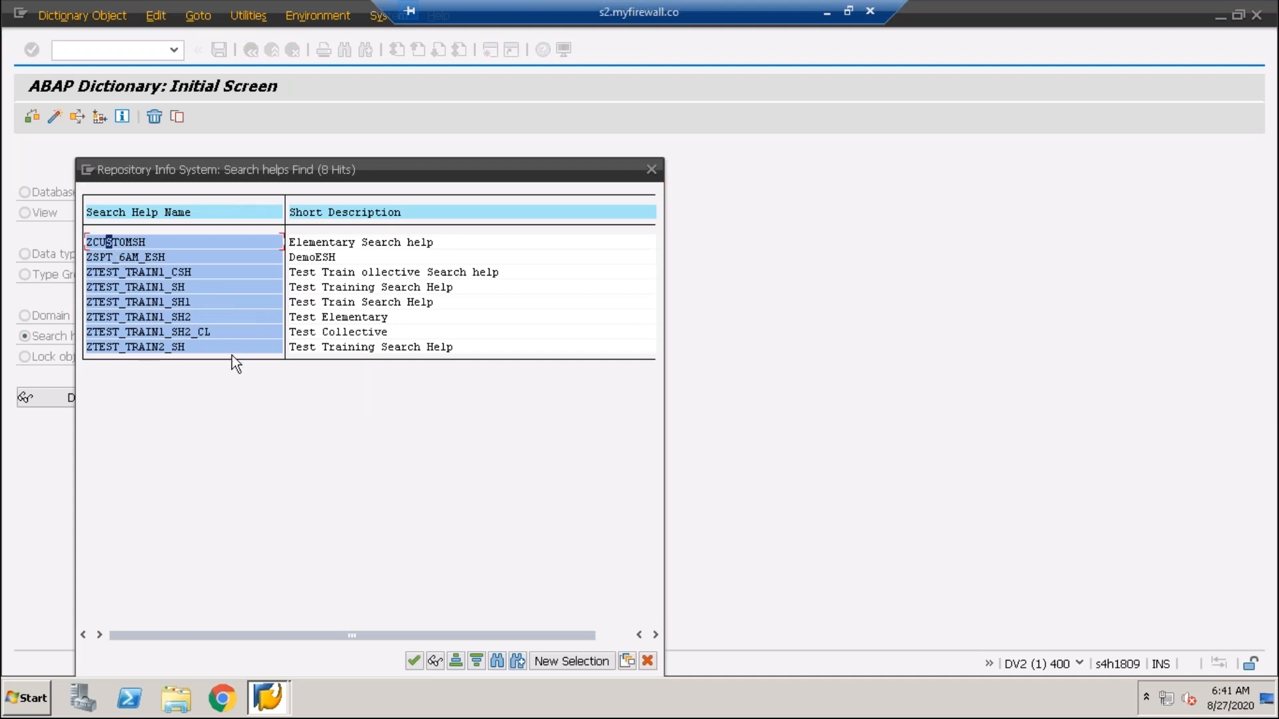
pyautogui.click(124, 303)
pyautogui.click(149, 347)
pyautogui.click(651, 170)
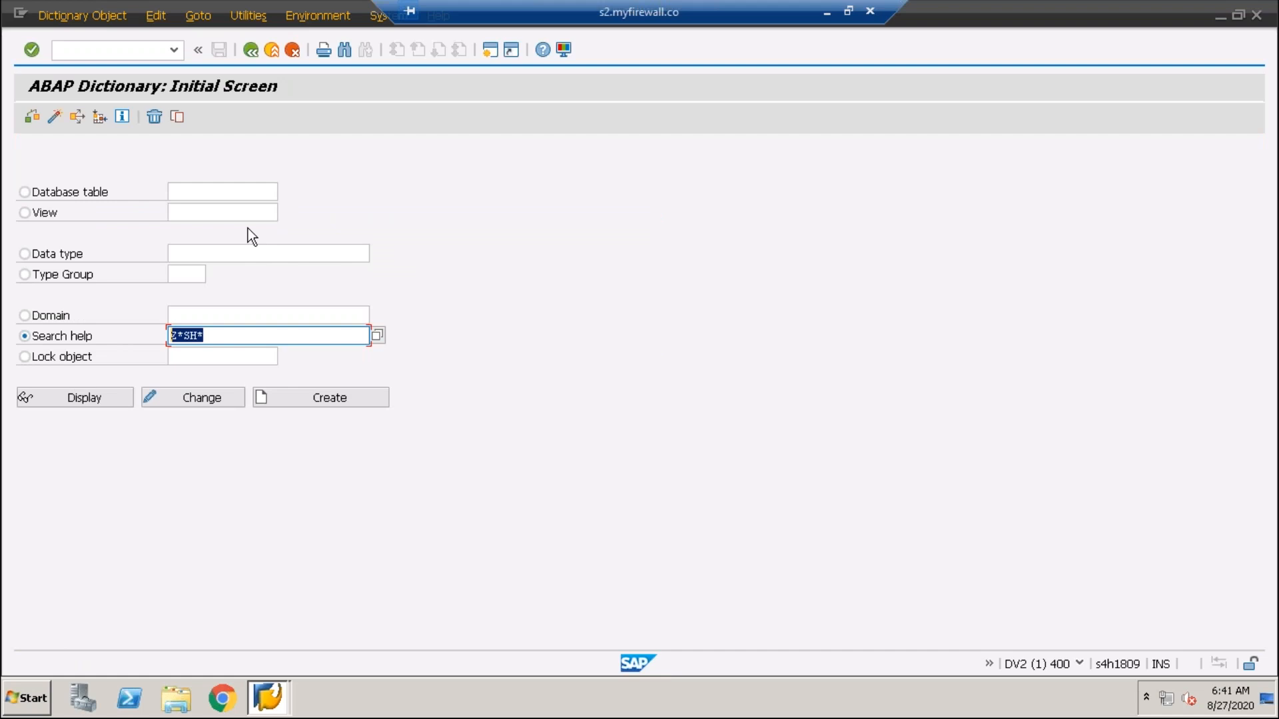
pyautogui.click(200, 192)
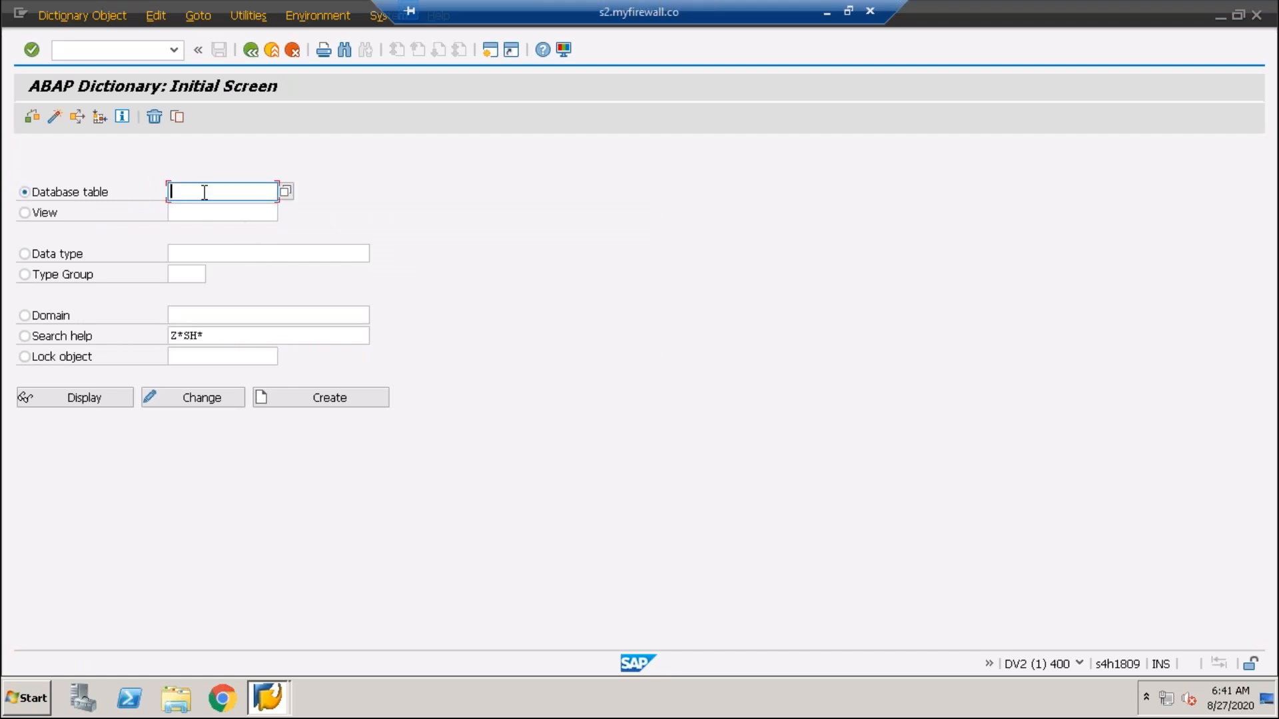
# - Display table ZMB24_EMPLOYEE from the recent entries
pyautogui.write('z')
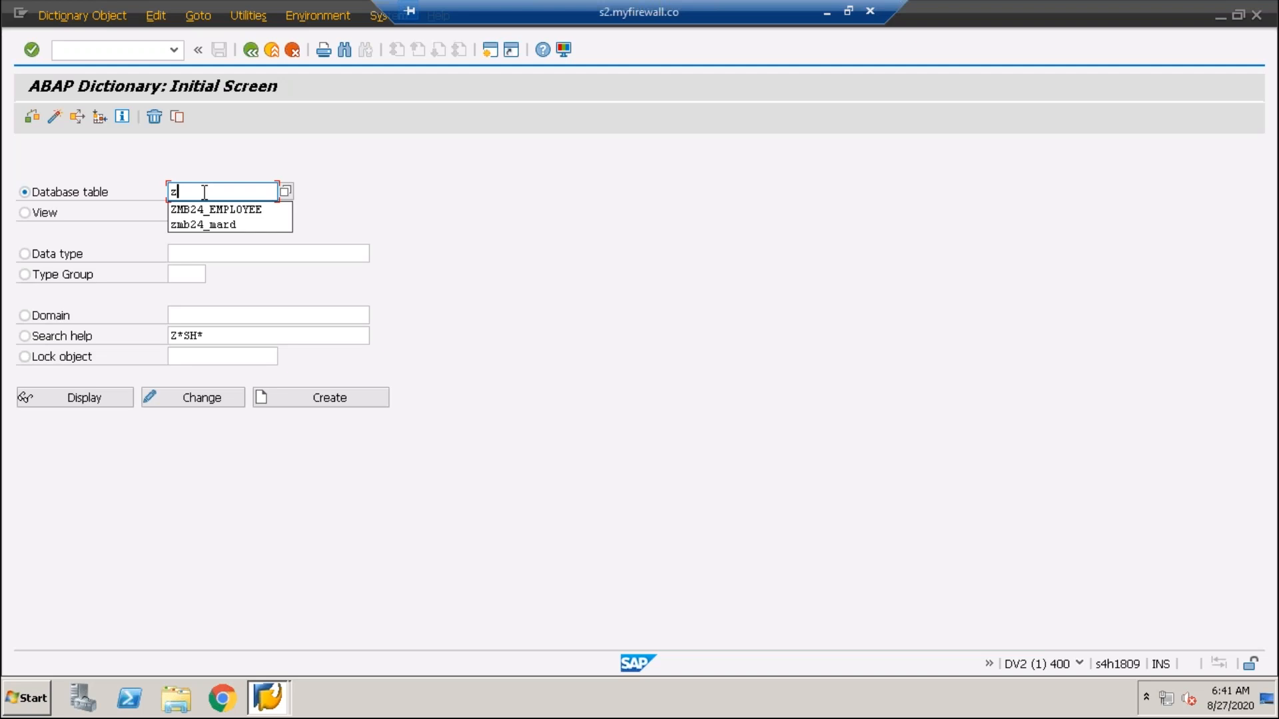
pyautogui.click(195, 209)
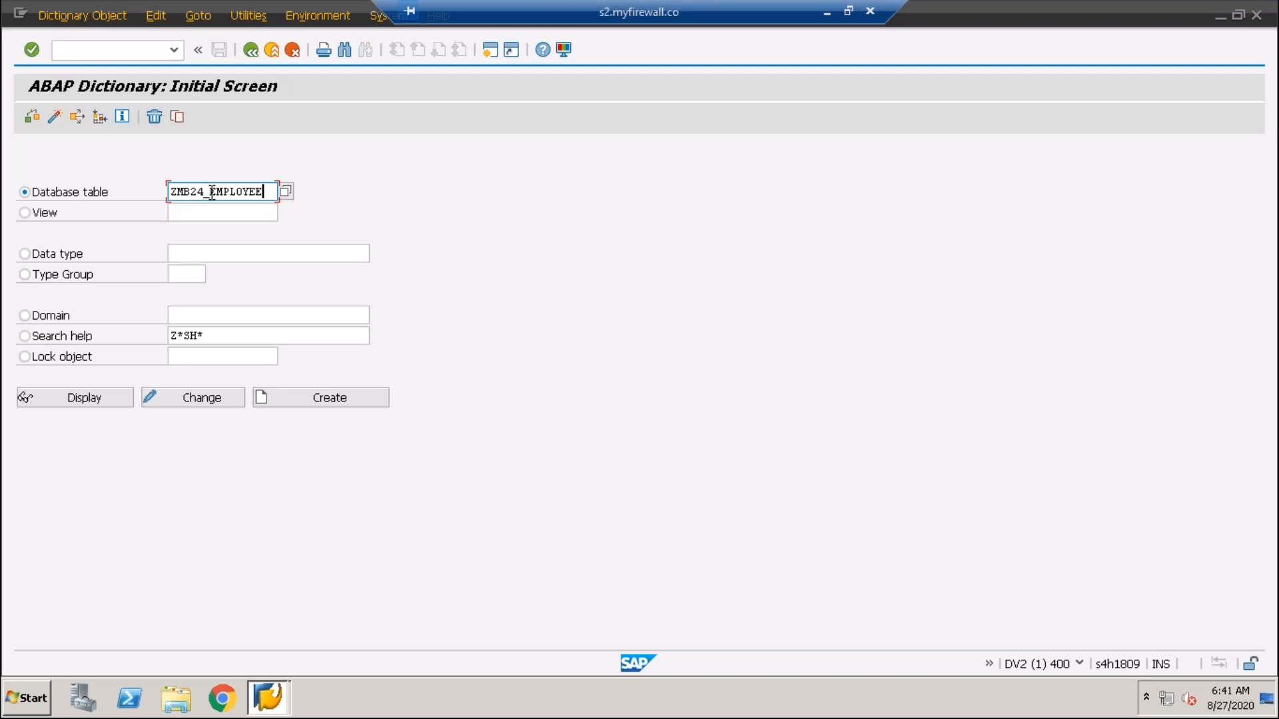
pyautogui.click(86, 395)
pyautogui.moveTo(237, 155); pyautogui.dragTo(75, 153)
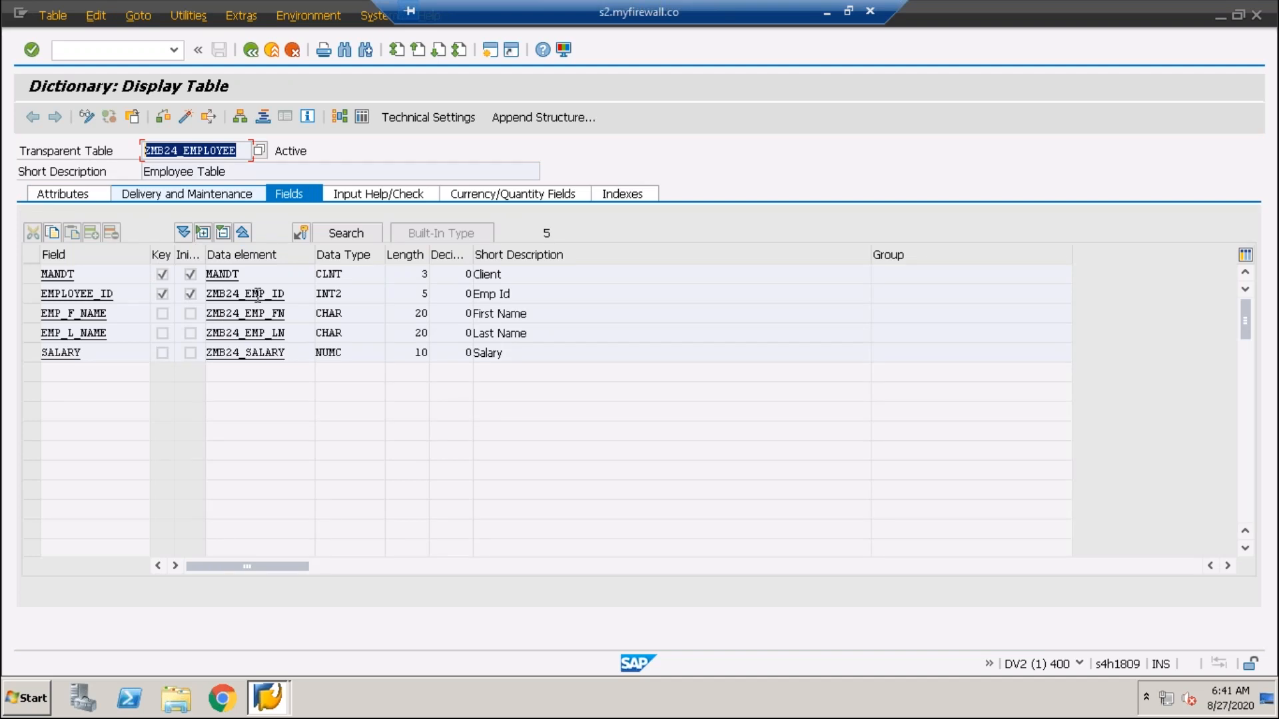
# - Check EMPLOYEE_ID's foreign key and confirm its search help is ZCUSTOMSH
pyautogui.click(102, 294)
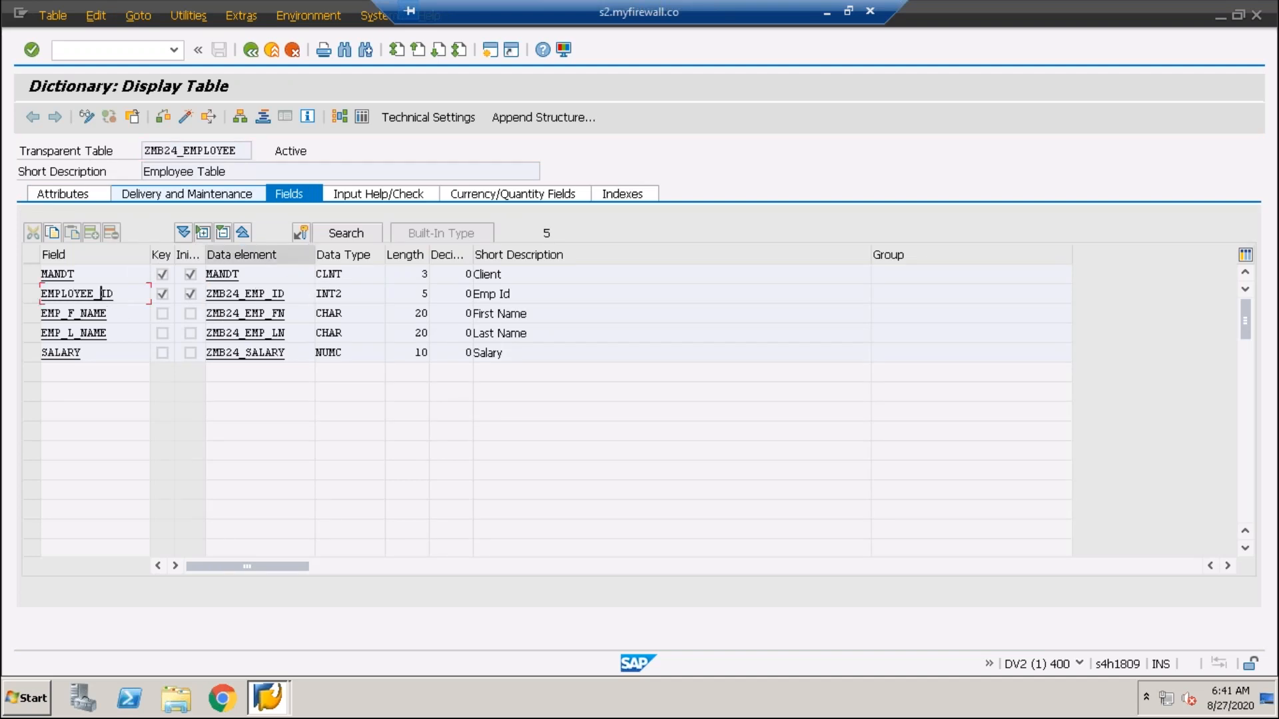
pyautogui.click(302, 234)
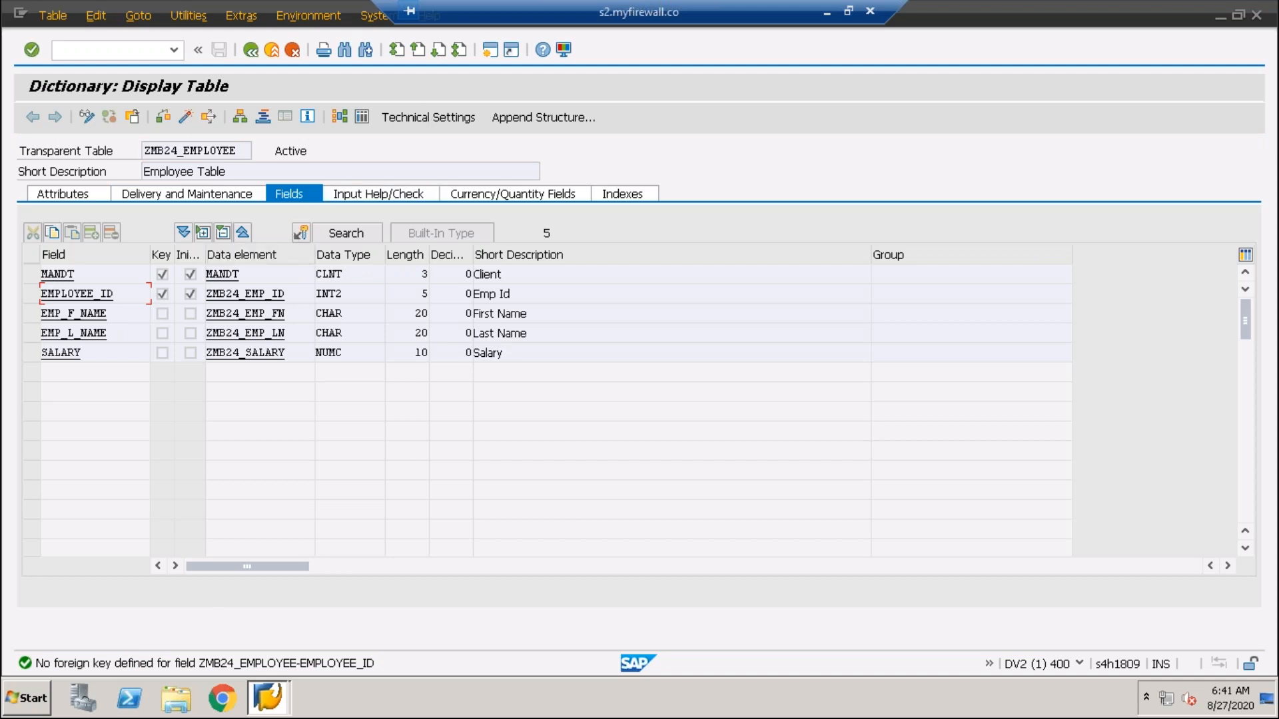
pyautogui.click(350, 235)
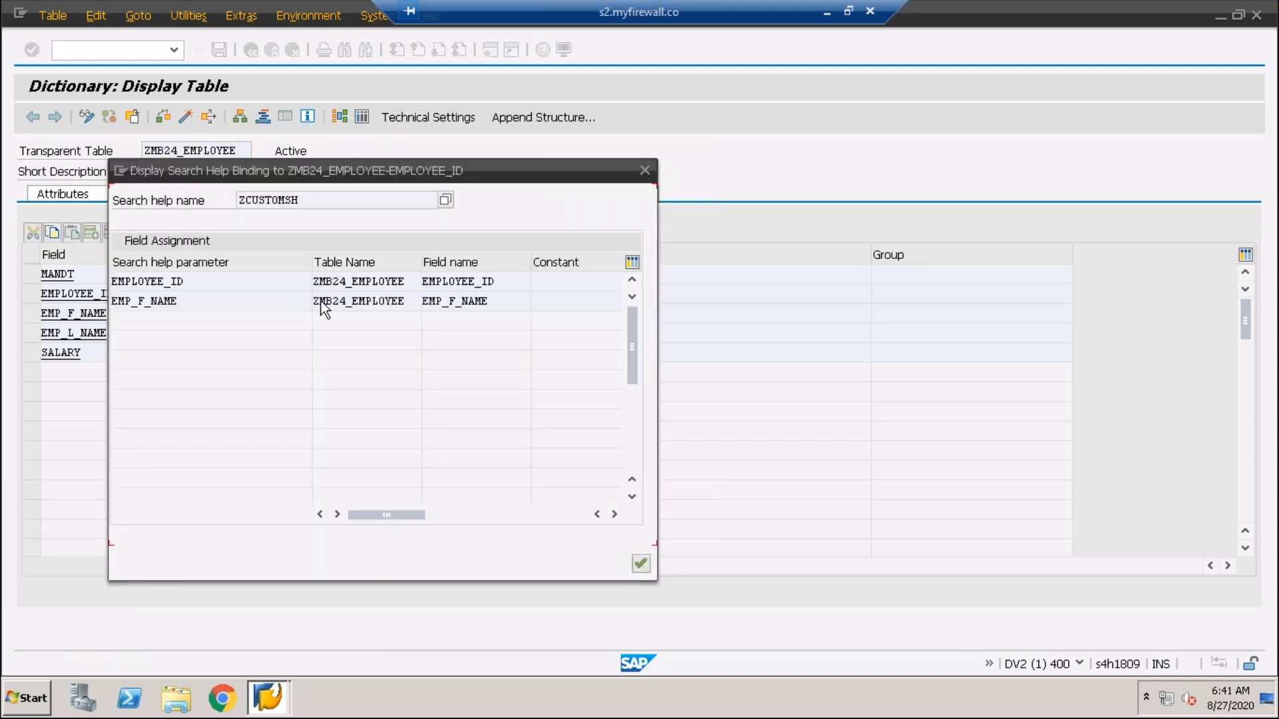
pyautogui.doubleClick(309, 207)
pyautogui.press('Home')
pyautogui.doubleClick(306, 200)
pyautogui.click(644, 170)
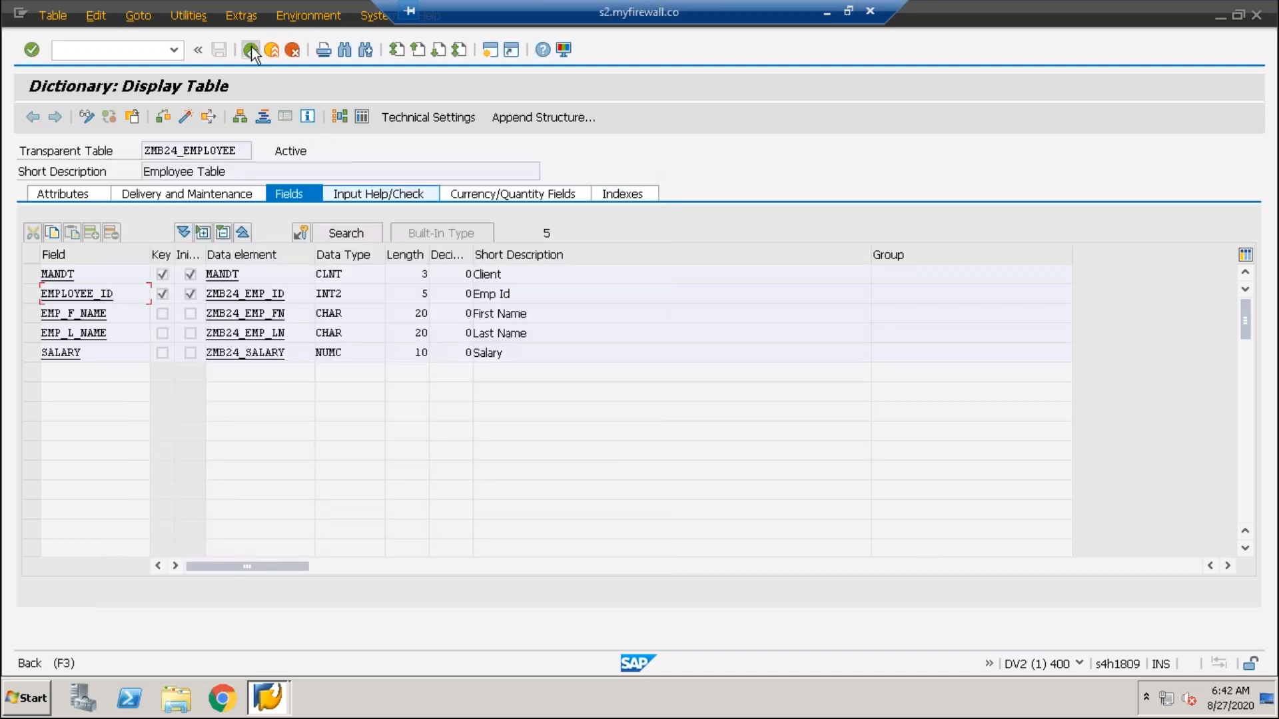
# - Back on the initial screen, select Search help and replace Z*SH* with zcustomsh
pyautogui.click(250, 50)
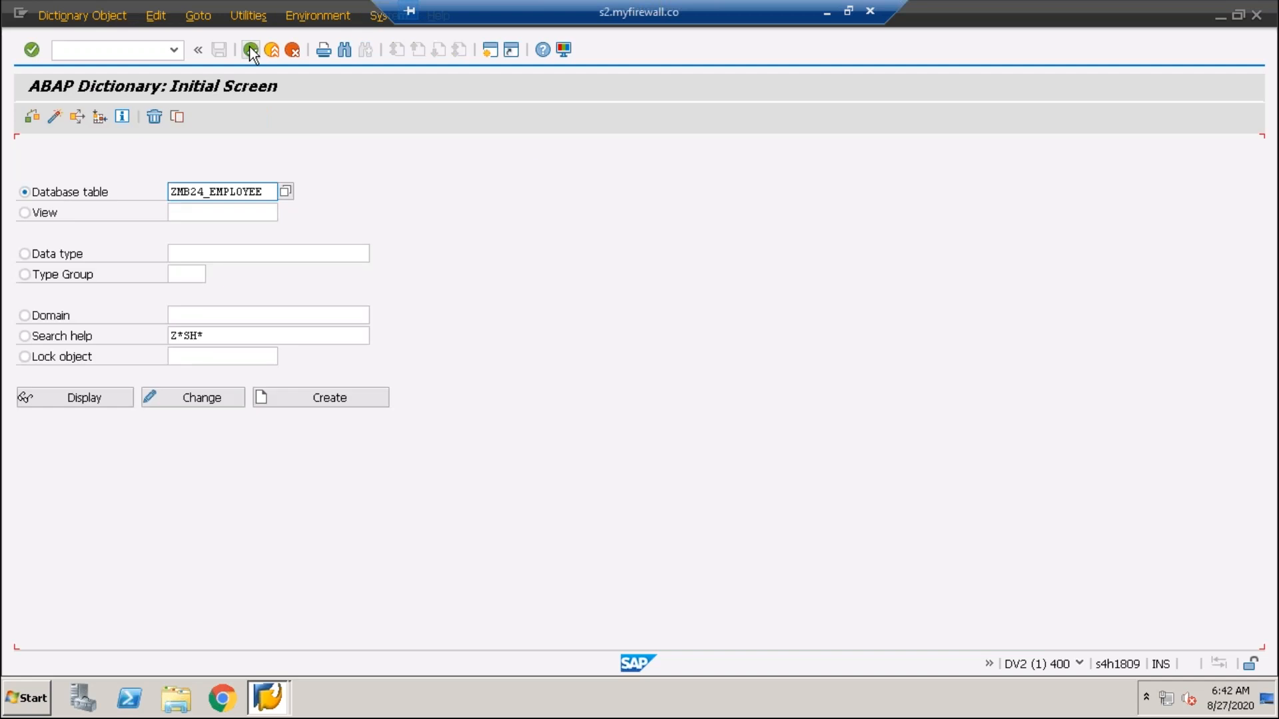
pyautogui.click(24, 335)
pyautogui.moveTo(211, 335); pyautogui.dragTo(101, 336)
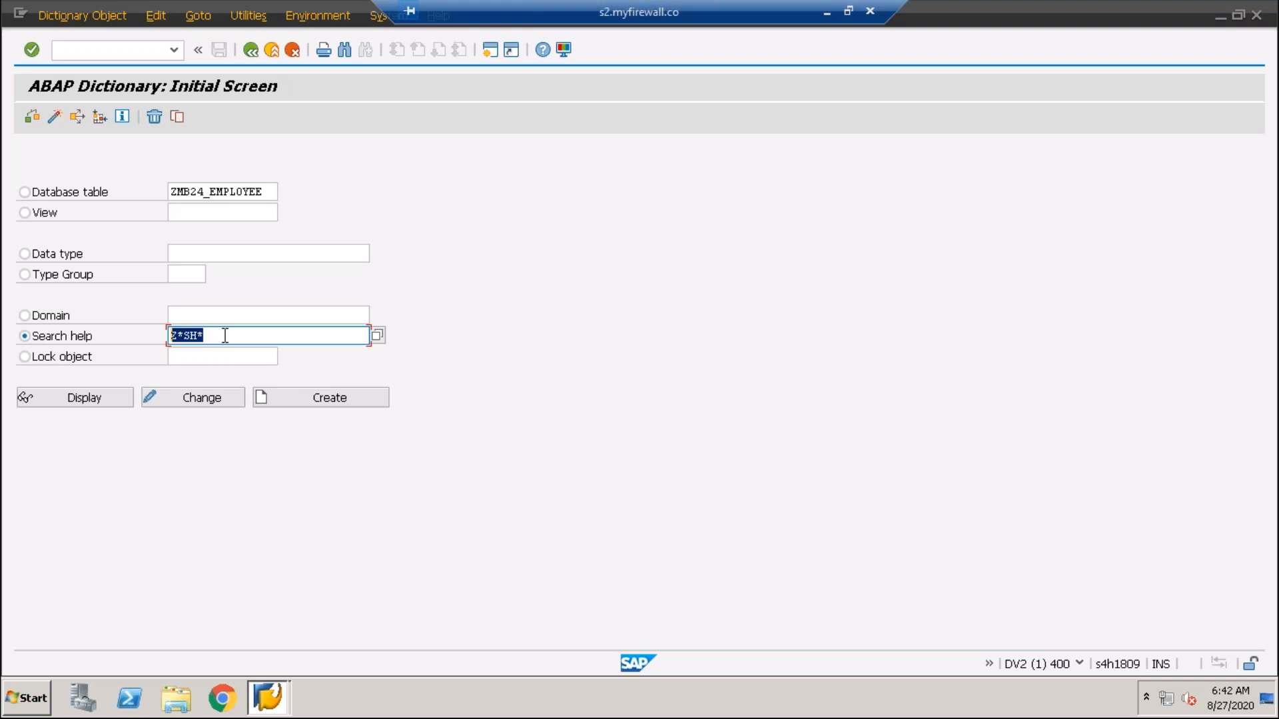
pyautogui.press('BackSpace')
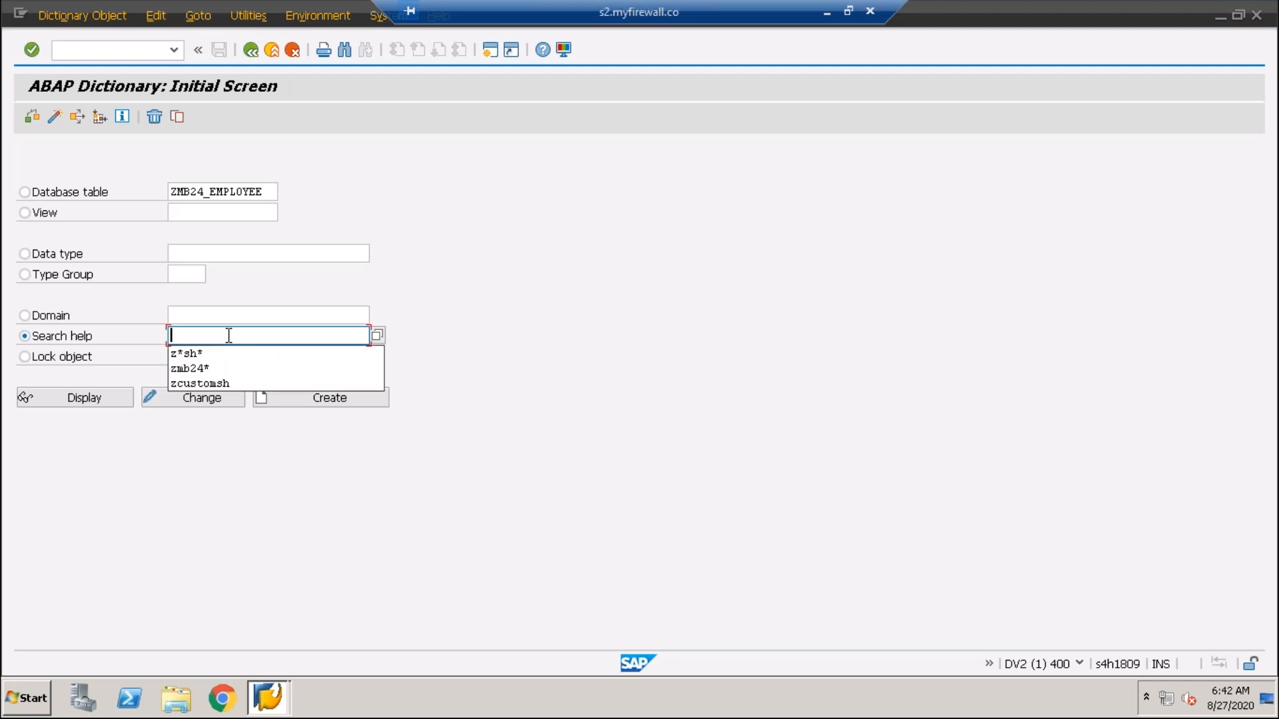
pyautogui.click(200, 385)
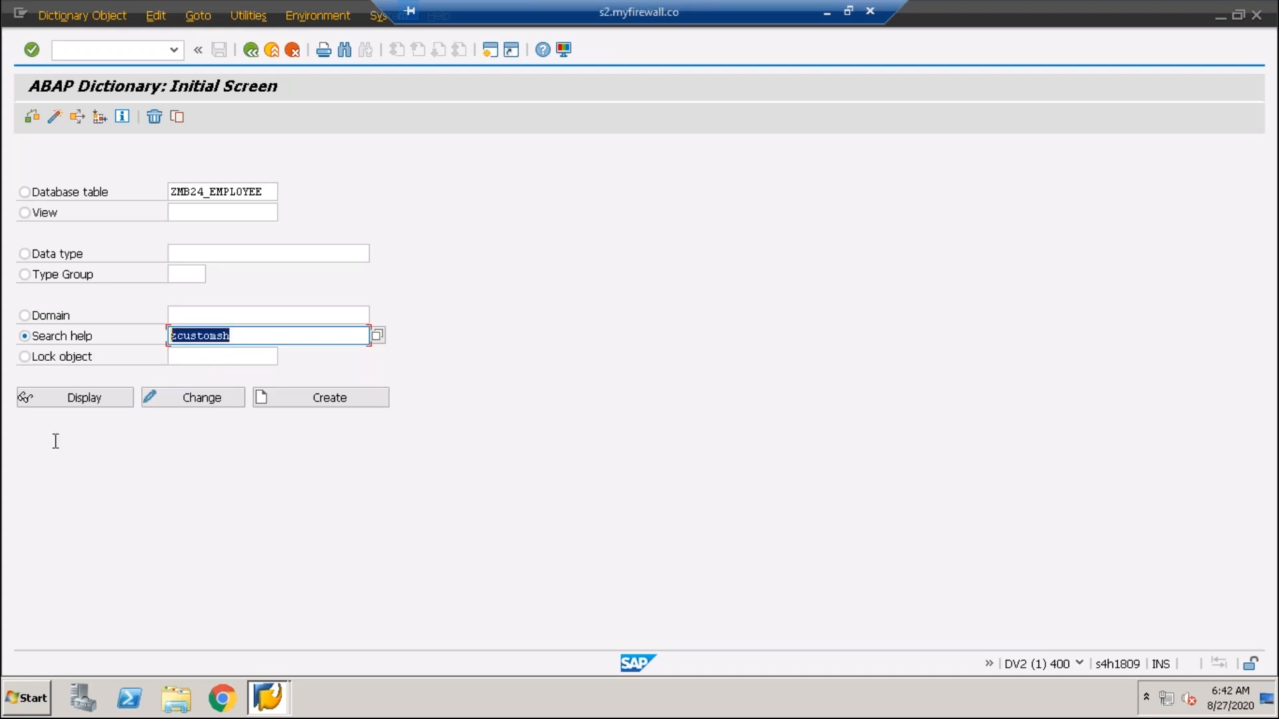
# - Display search help ZCUSTOMSH and note its selection method ZMB24_EMPLOYEE
pyautogui.click(77, 402)
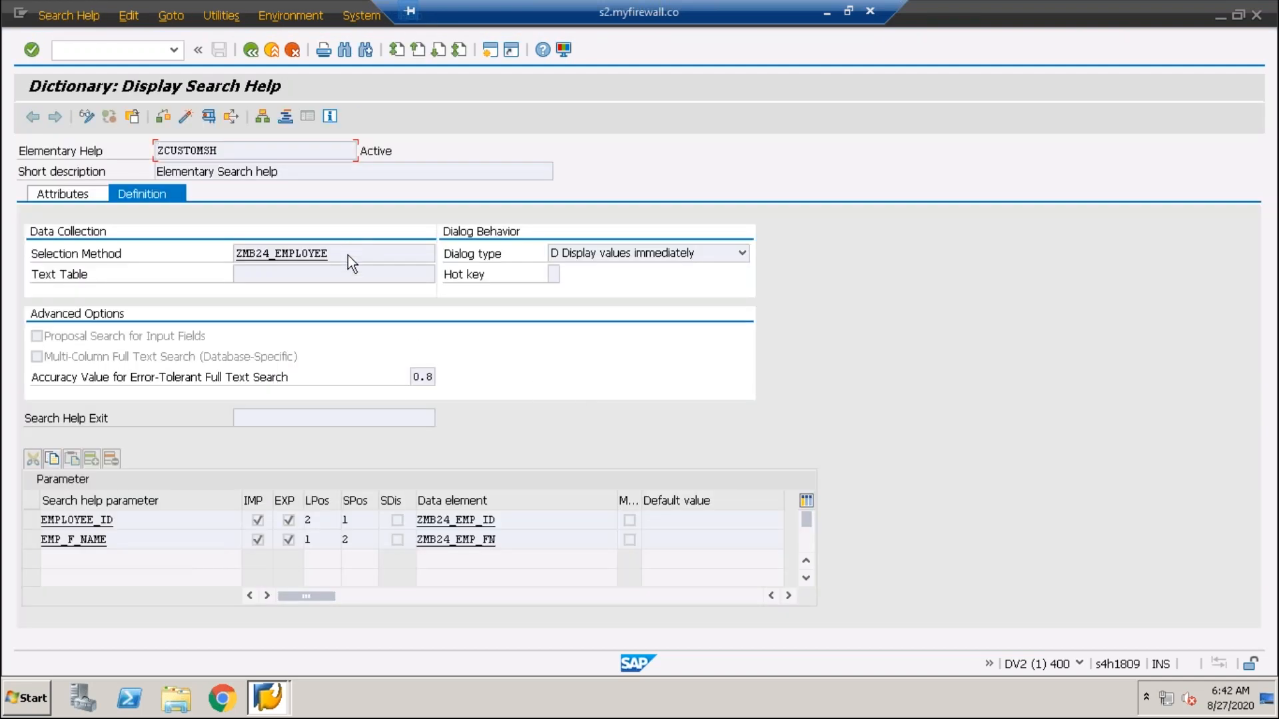
pyautogui.click(348, 254)
pyautogui.doubleClick(282, 256)
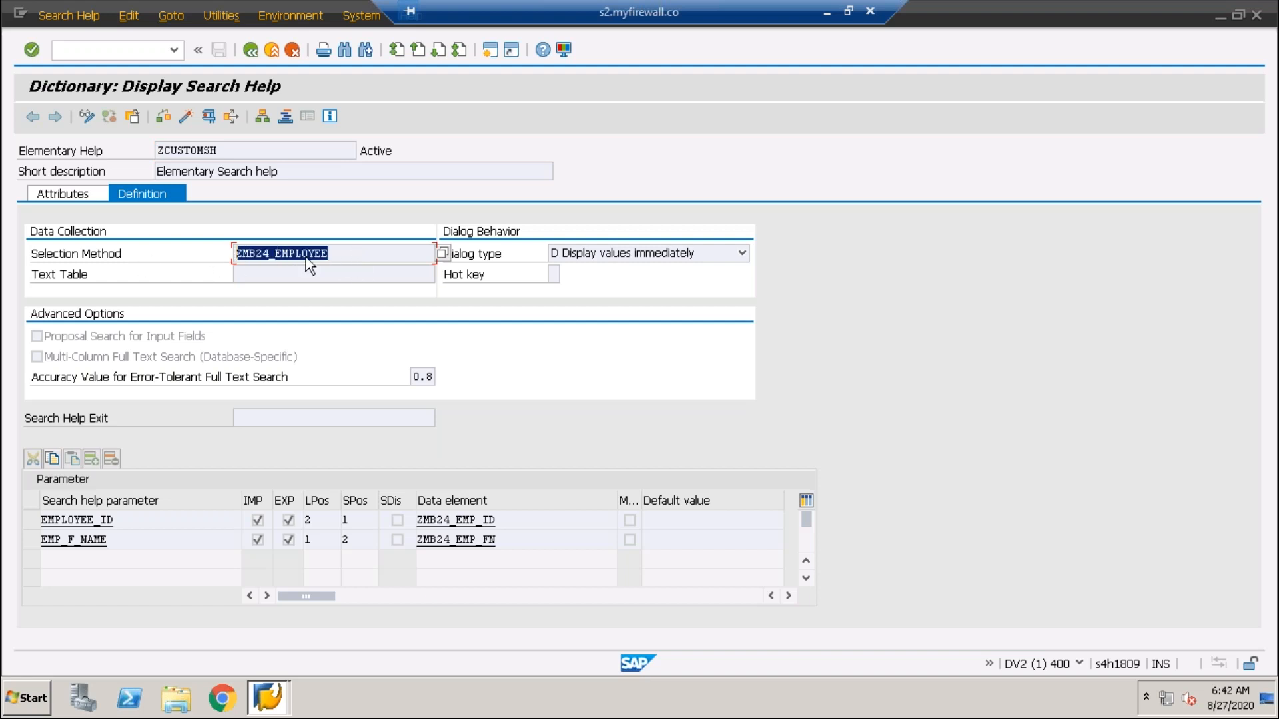
pyautogui.click(248, 50)
# - Switch to Database table and display ZMB24_EMPLOYEE, reviewing its EMPLOYEE_ID field
pyautogui.click(76, 46)
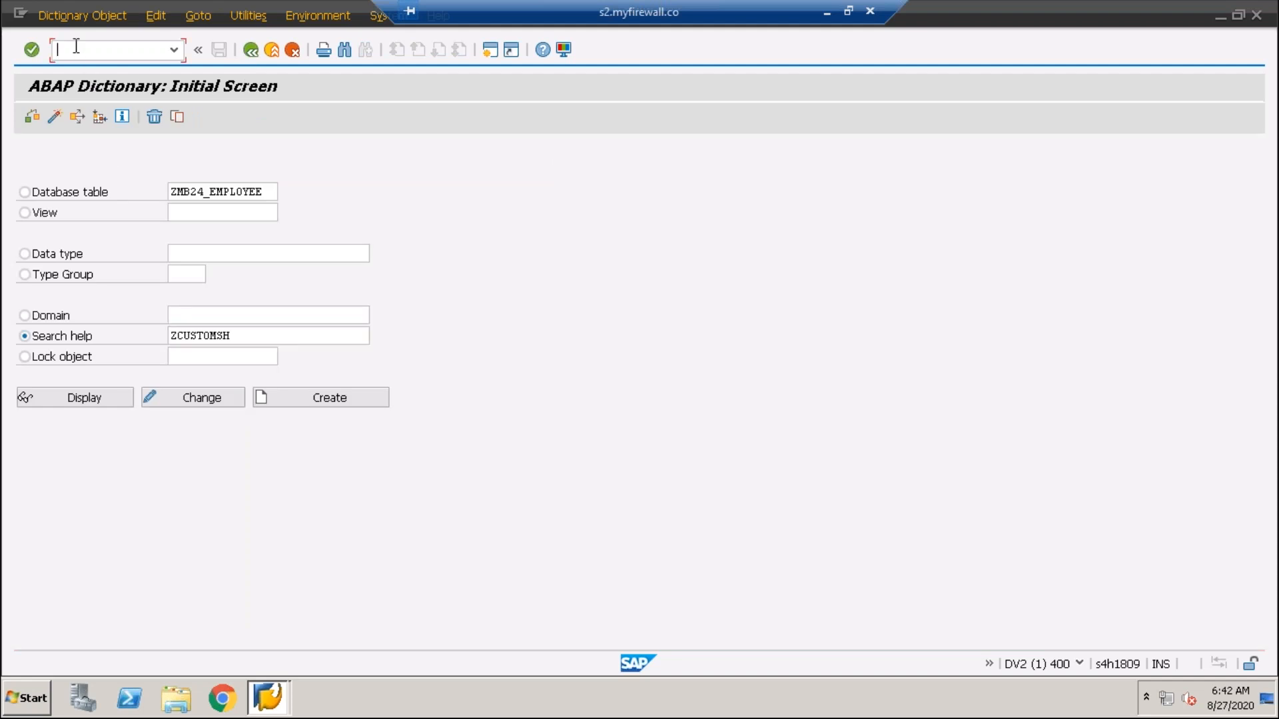
pyautogui.click(25, 191)
pyautogui.click(74, 398)
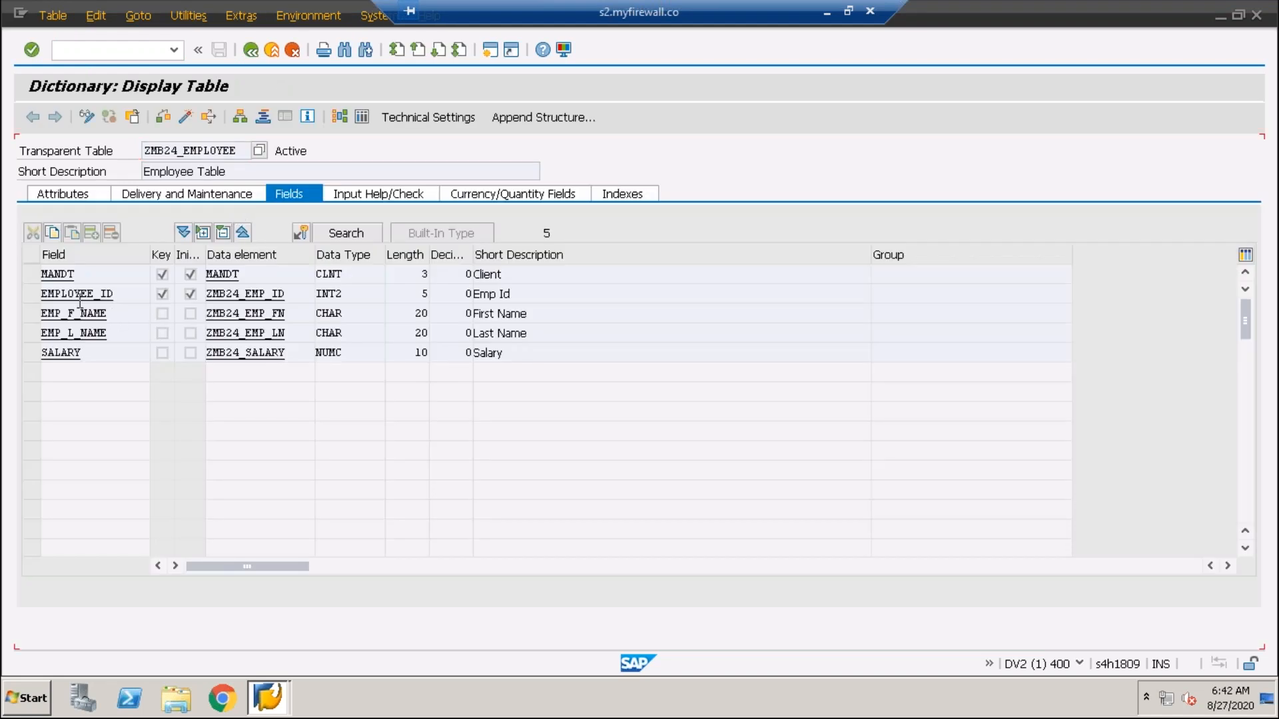
pyautogui.click(81, 293)
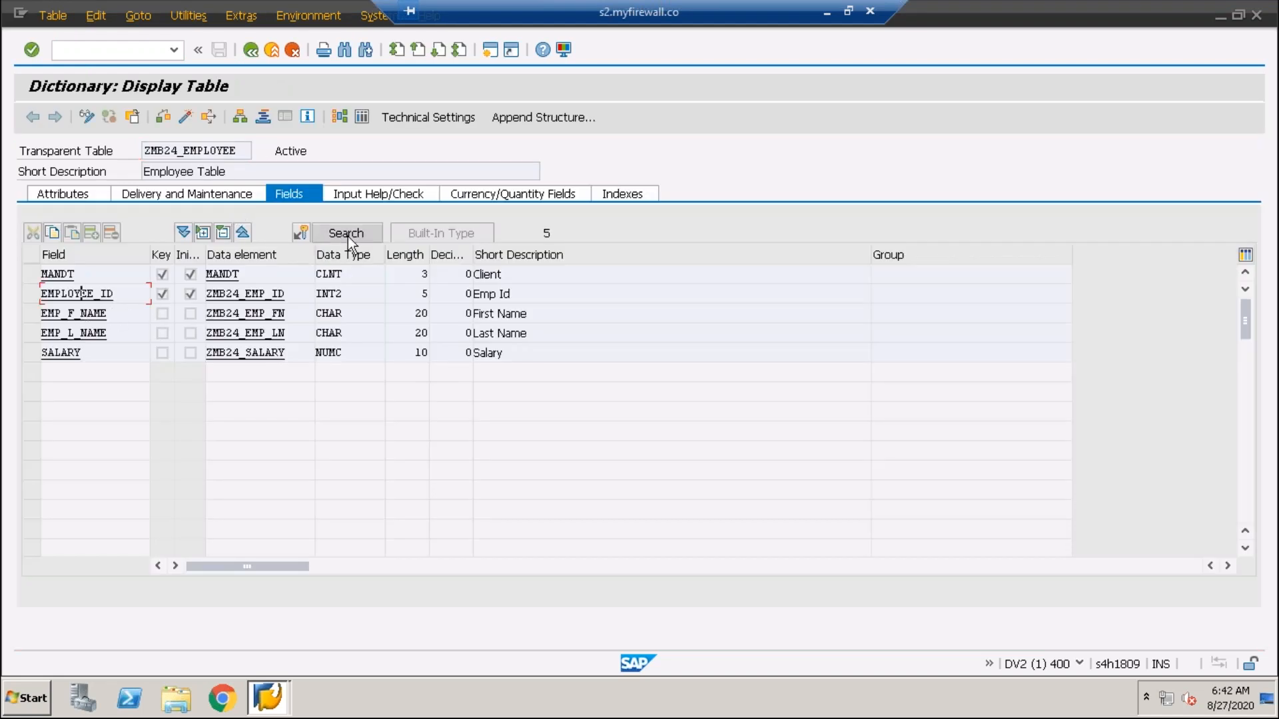
pyautogui.moveTo(40, 294); pyautogui.dragTo(114, 294)
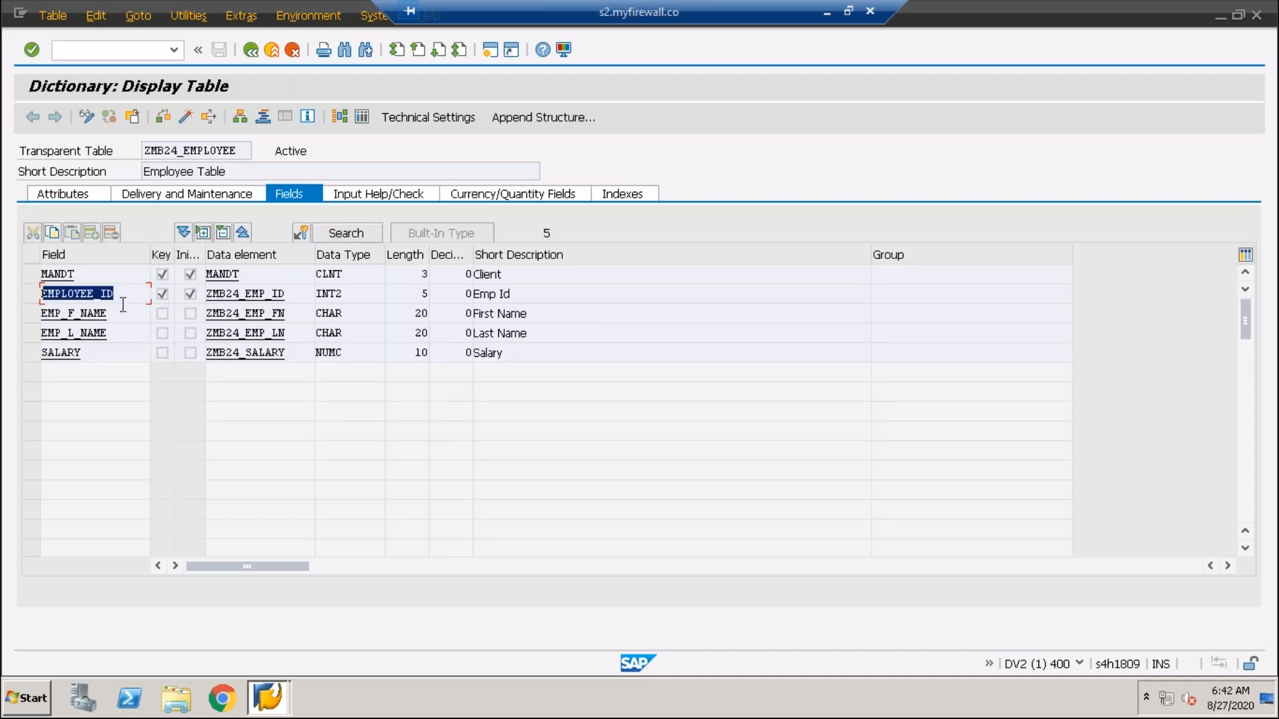
pyautogui.click(237, 151)
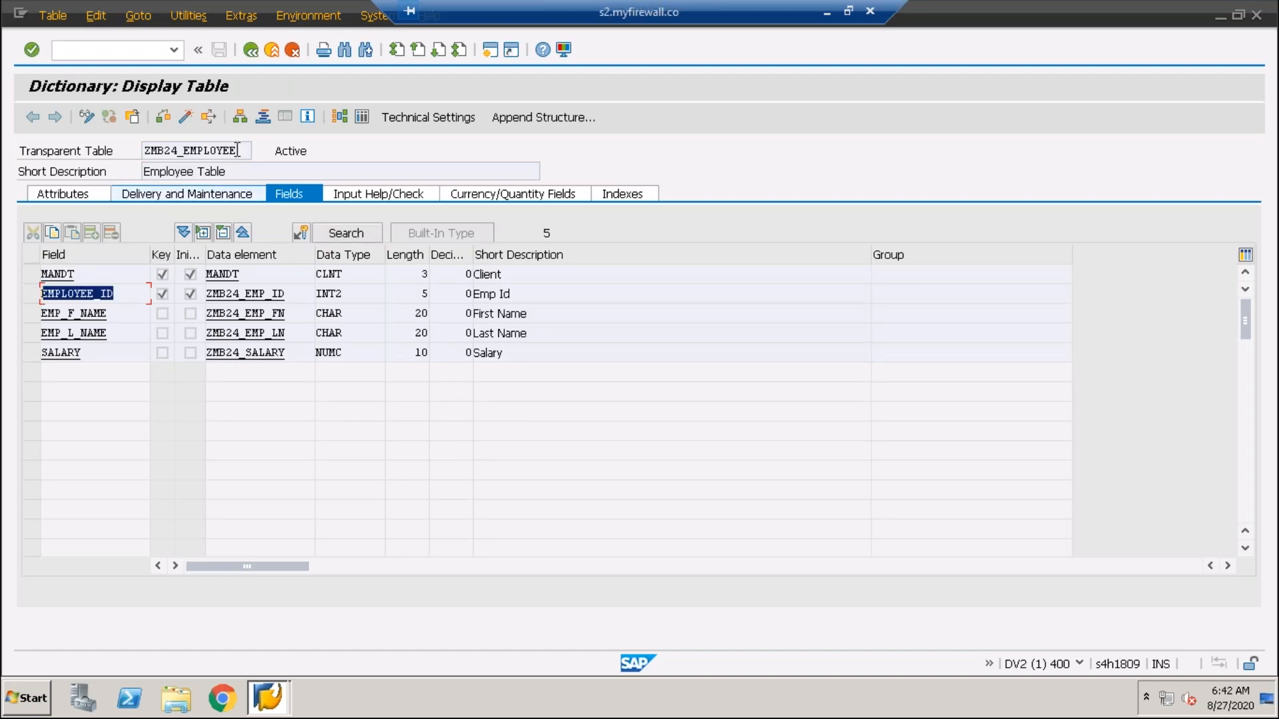
pyautogui.moveTo(84, 162); pyautogui.dragTo(83, 162)
pyautogui.moveTo(116, 295); pyautogui.dragTo(10, 294)
# - In change mode, delete the ZCUSTOMSH search help binding from EMPLOYEE_ID
pyautogui.click(86, 116)
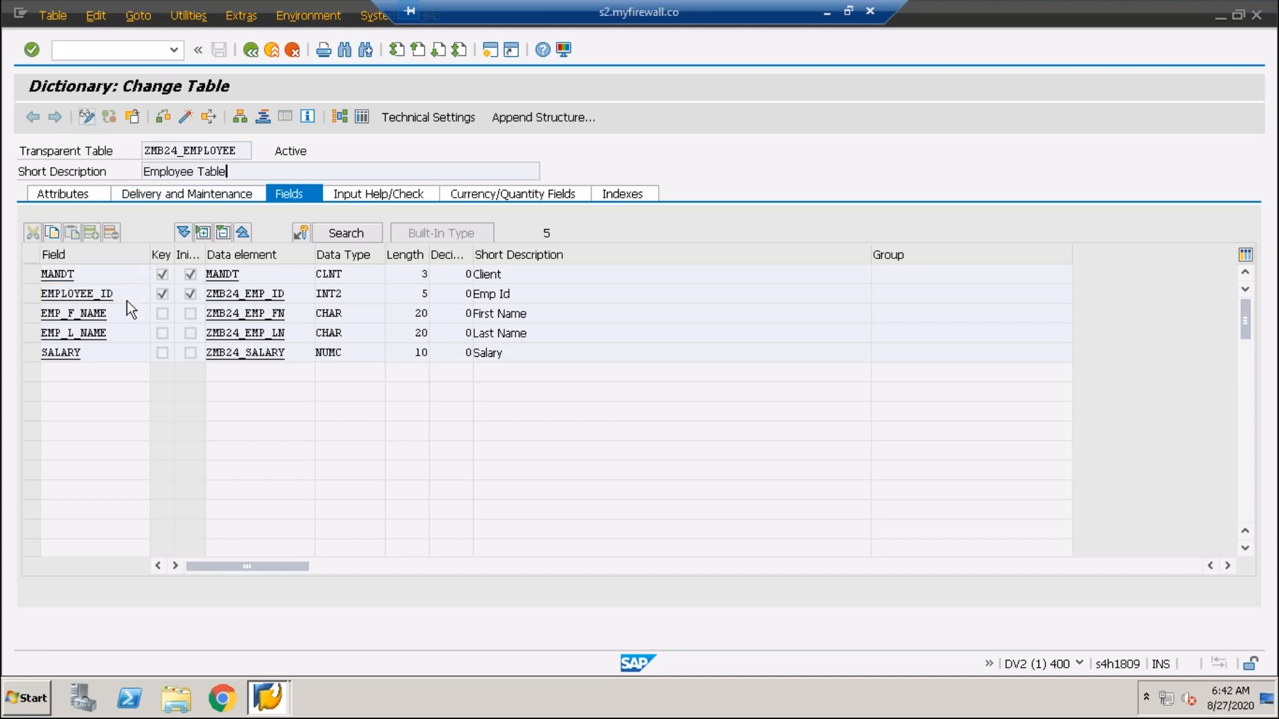
pyautogui.click(117, 295)
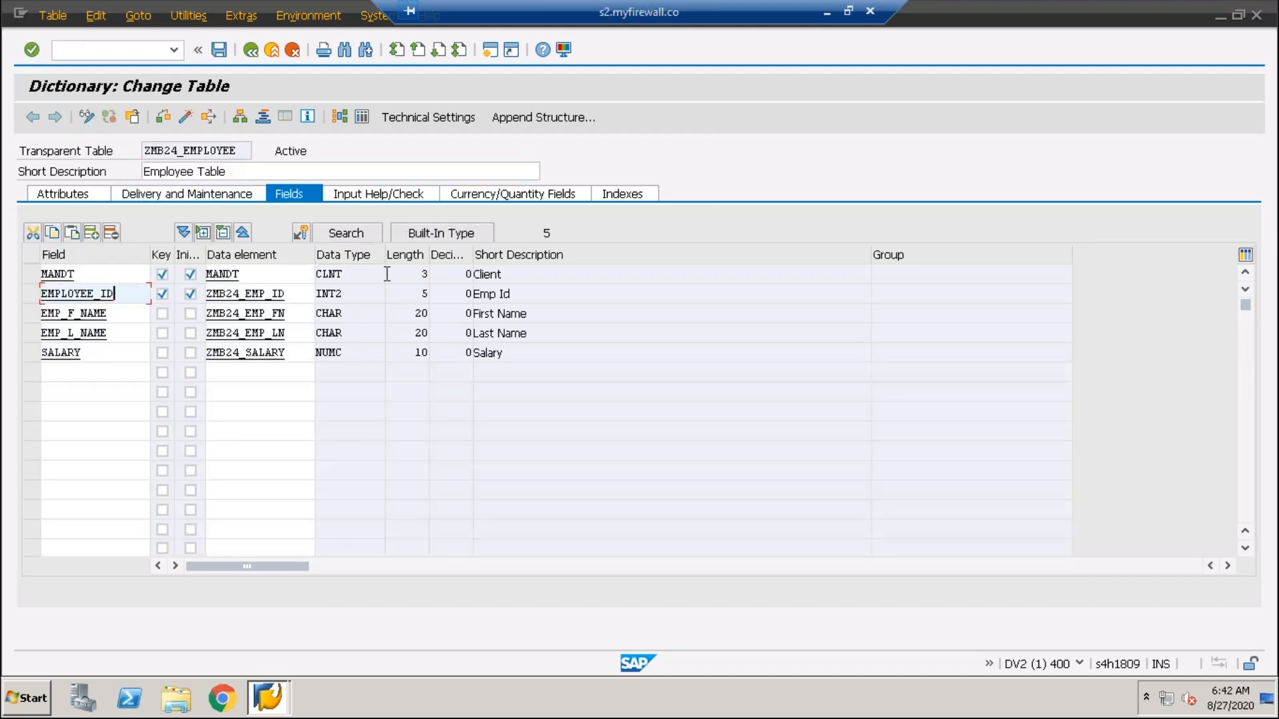
pyautogui.click(345, 233)
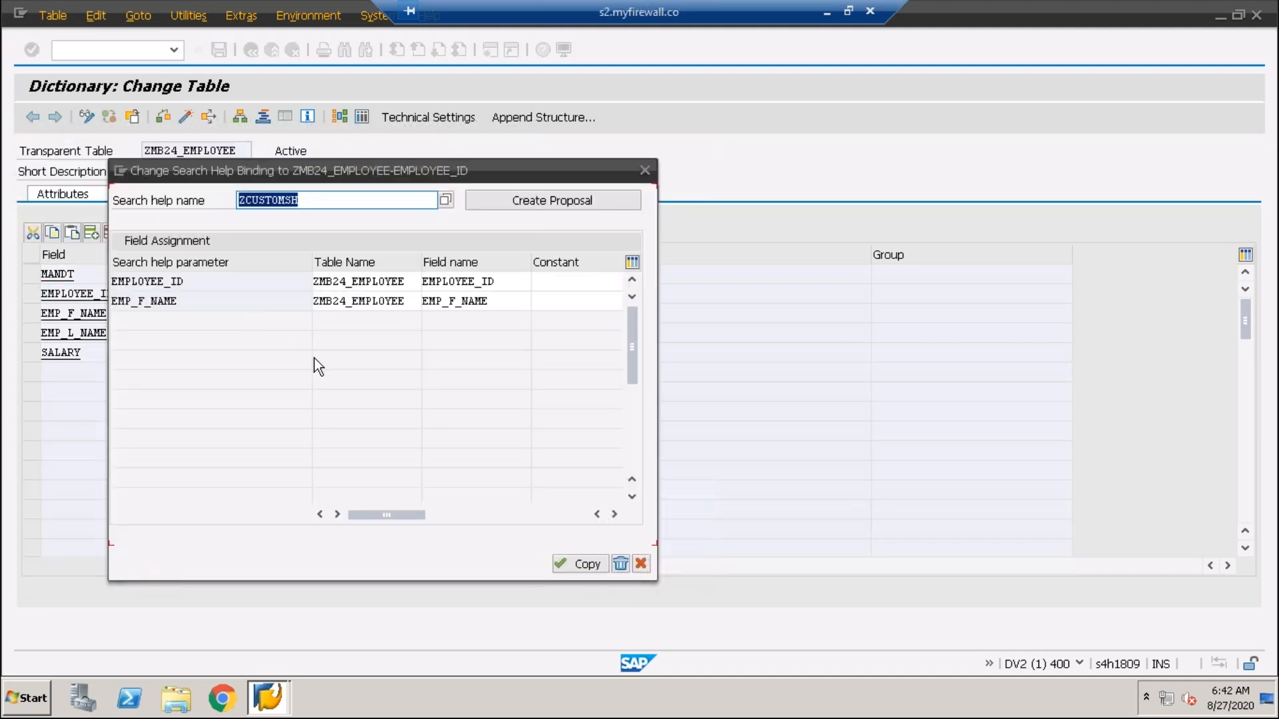
pyautogui.click(172, 301)
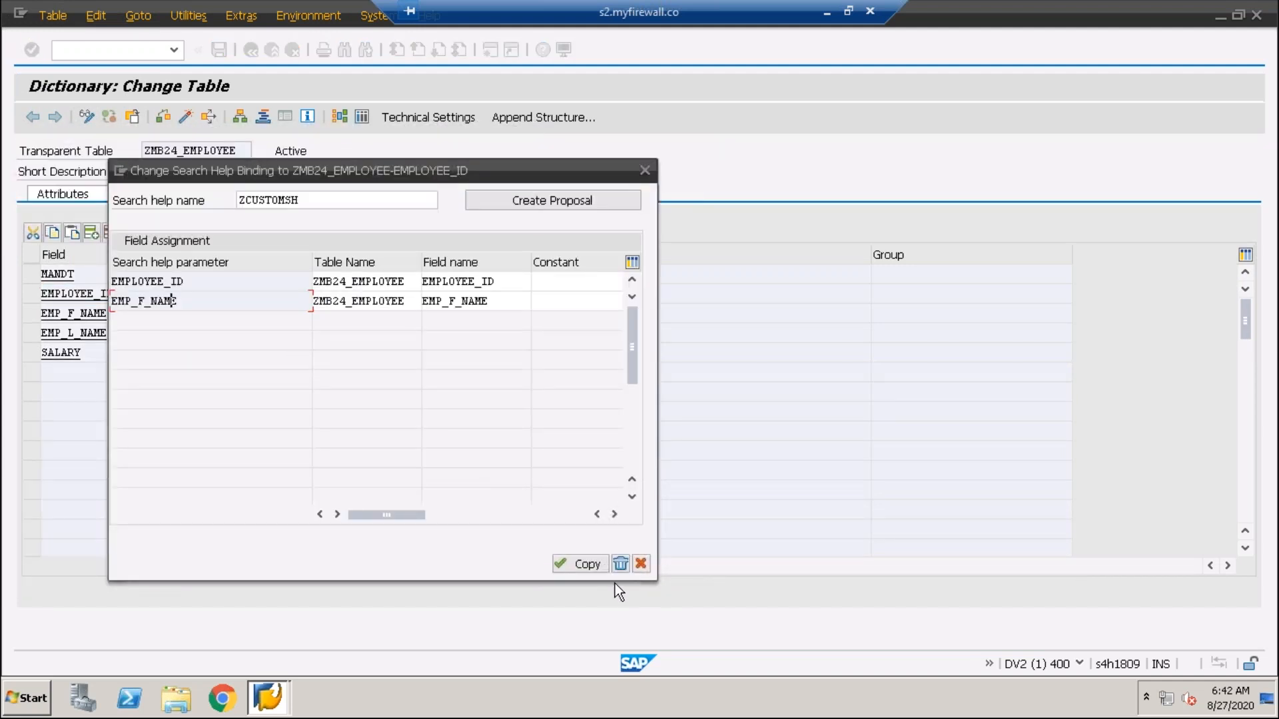
pyautogui.click(620, 564)
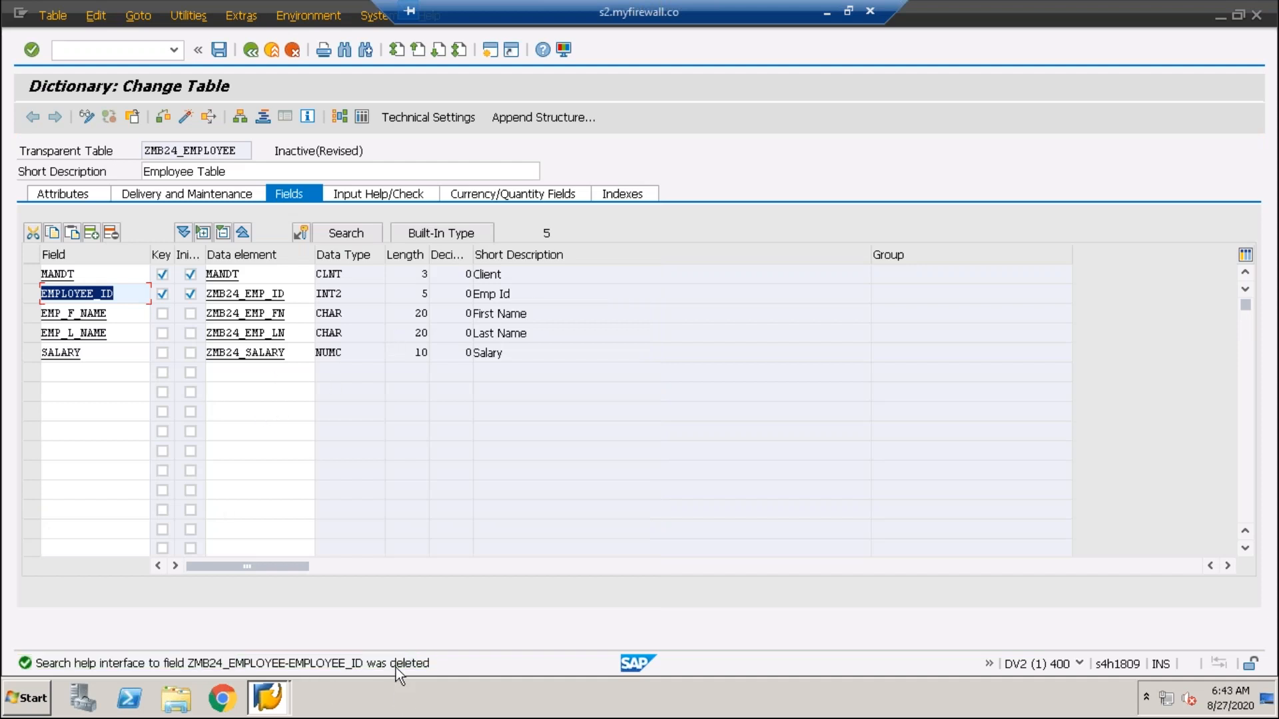
# - Activate ZMB24_EMPLOYEE without viewing the log and open its Data Browser
pyautogui.click(186, 116)
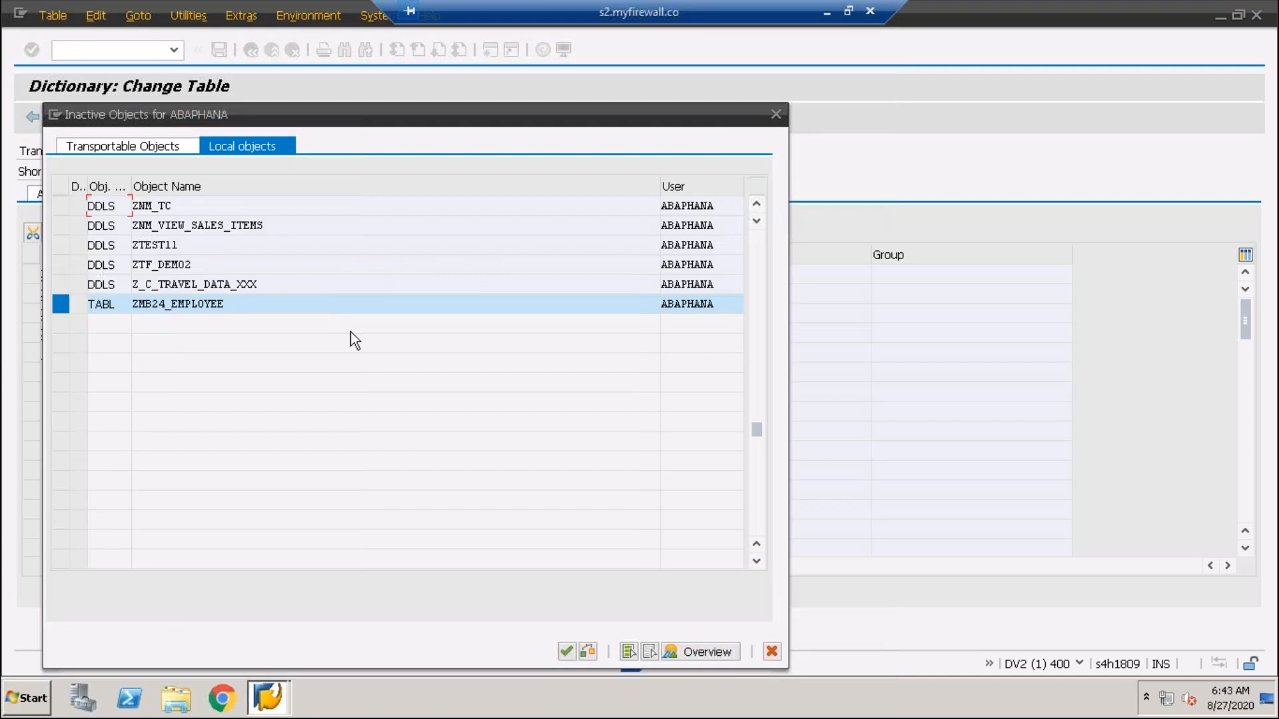
pyautogui.press('Return')
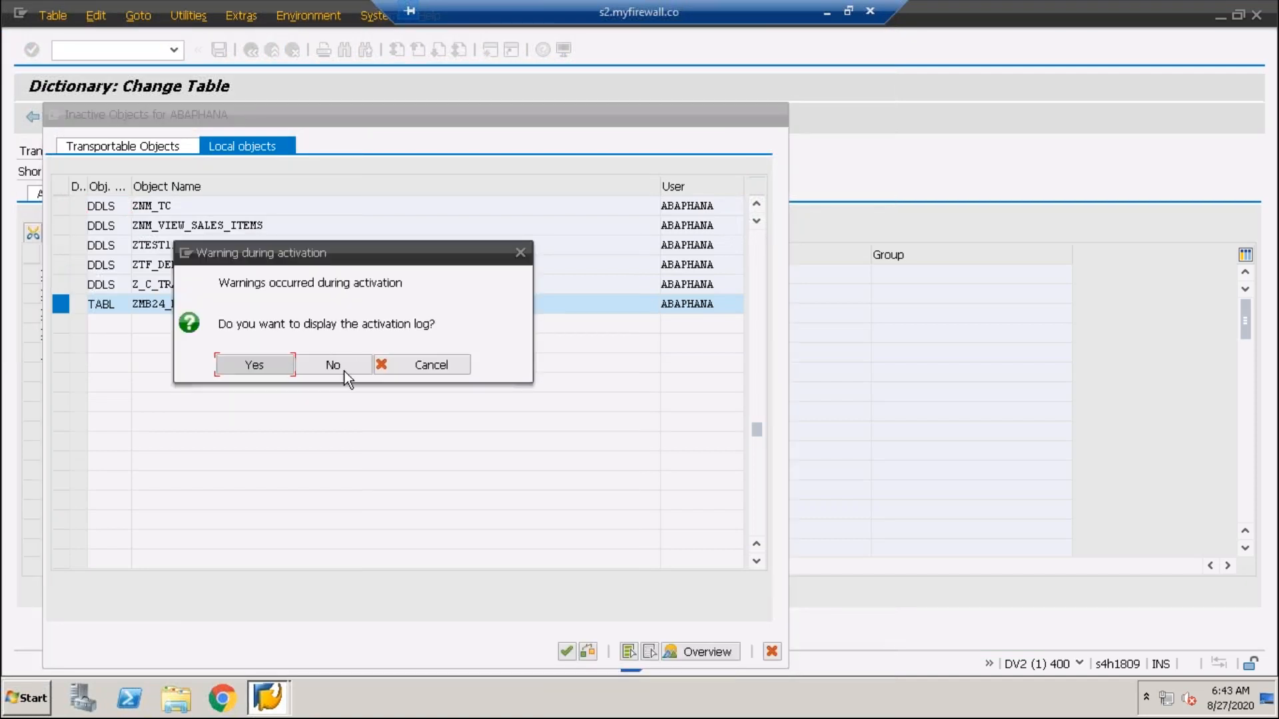
pyautogui.click(332, 364)
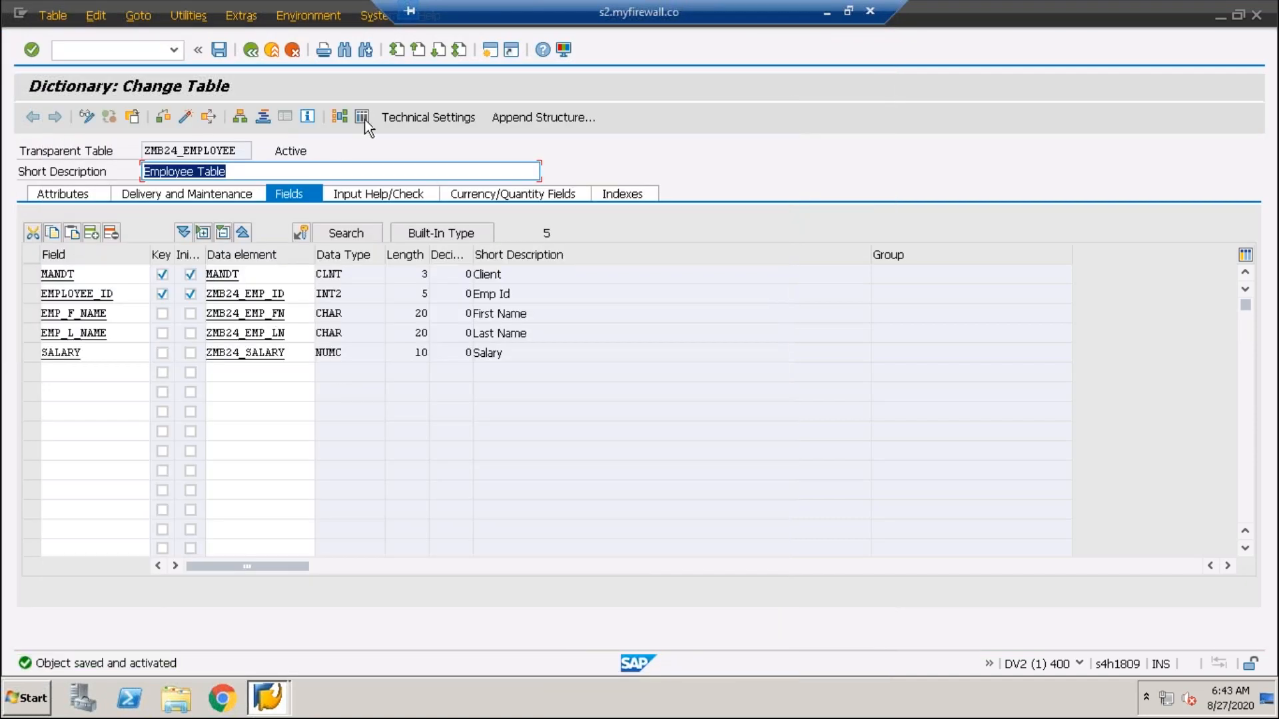
pyautogui.hotkey('ctrl', 'shift', 'F10')
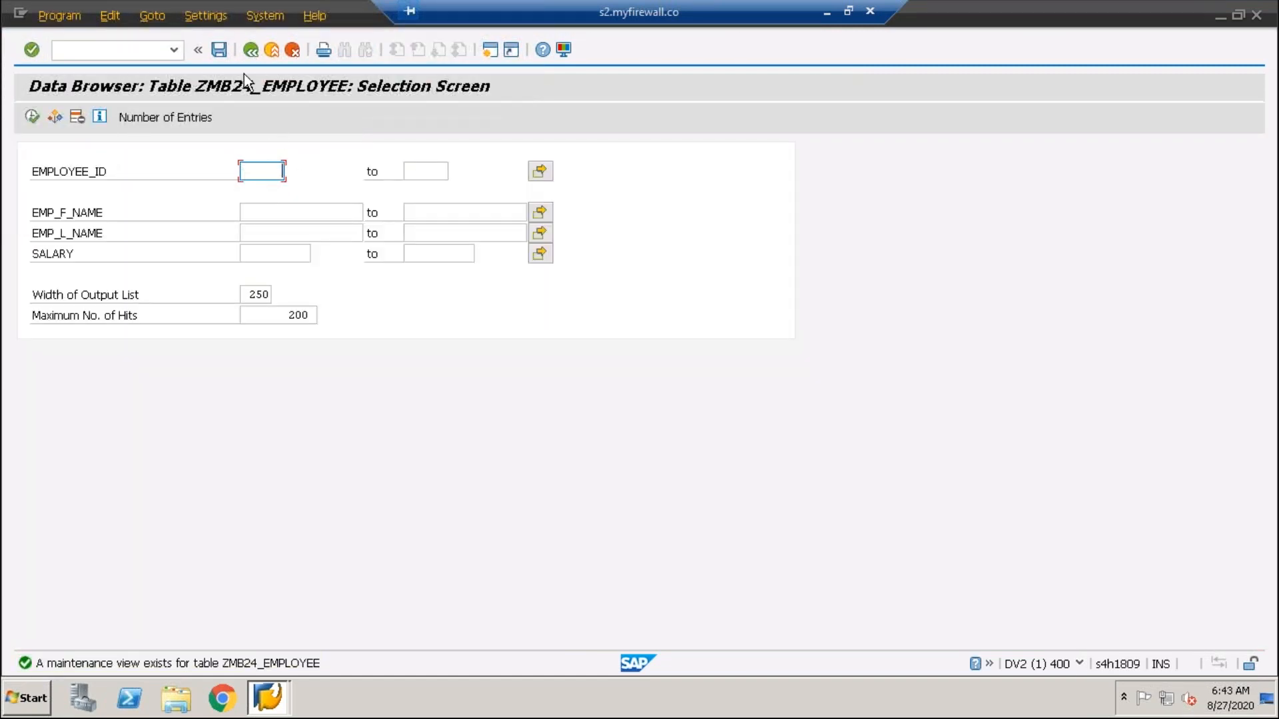
# - Inspect the ZMB24_EMPLOYEE Data Browser selection fields, then return to the table definition
pyautogui.click(252, 50)
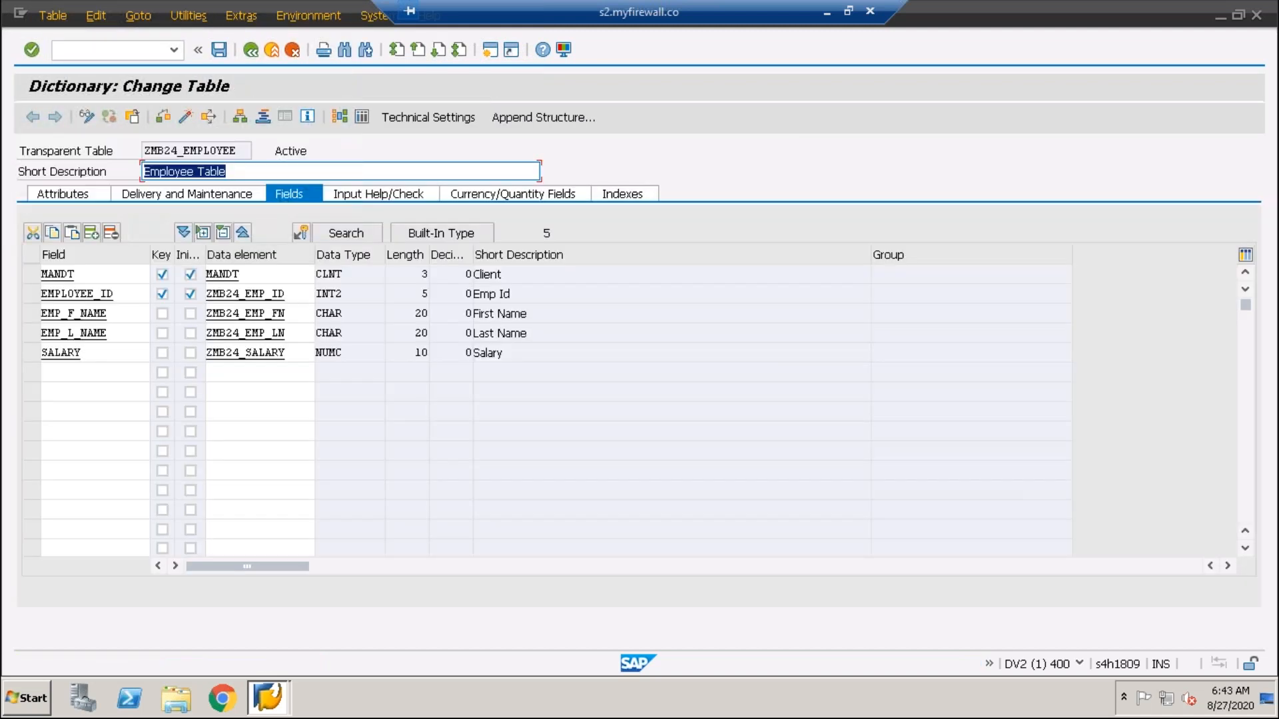
pyautogui.click(361, 117)
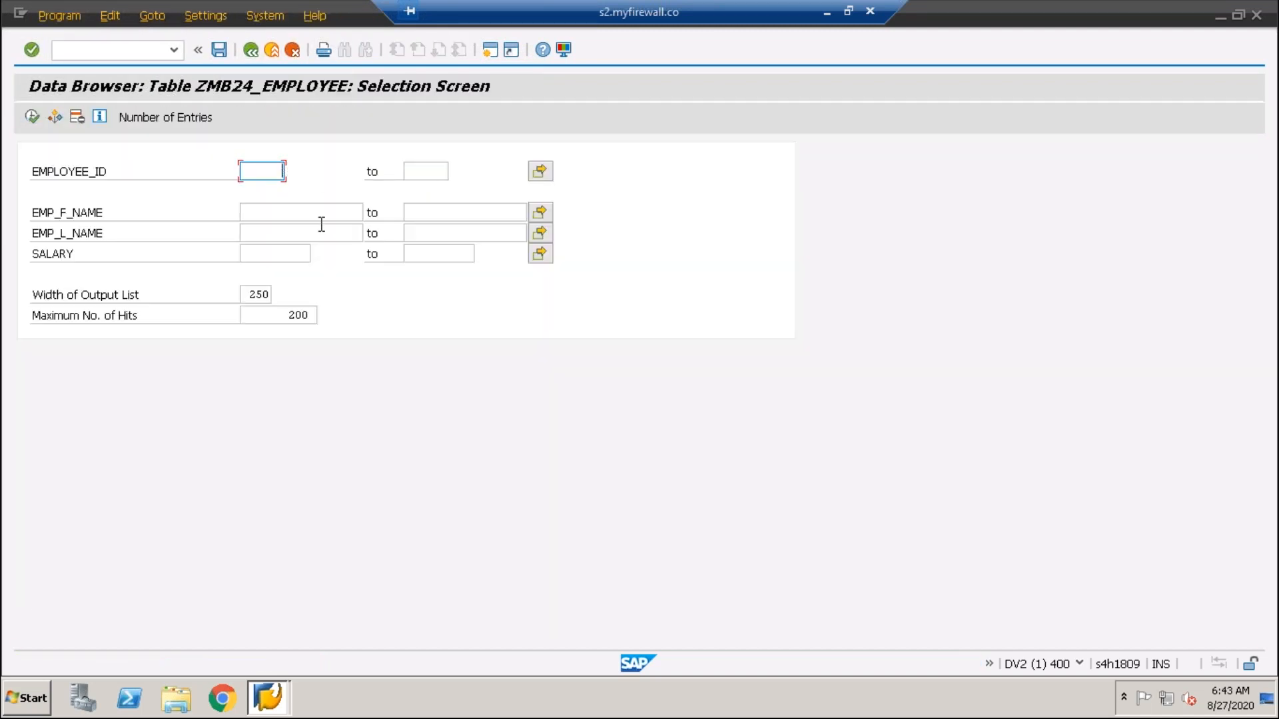
pyautogui.click(319, 208)
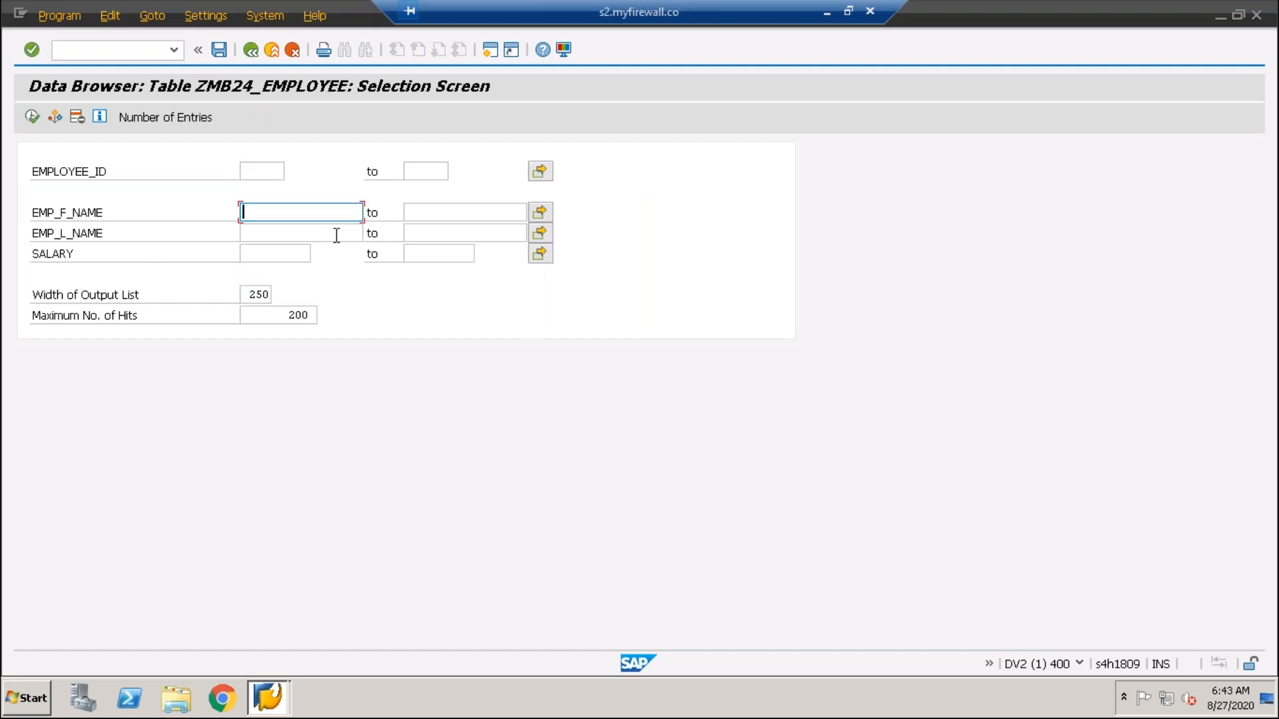
pyautogui.click(265, 232)
pyautogui.click(267, 254)
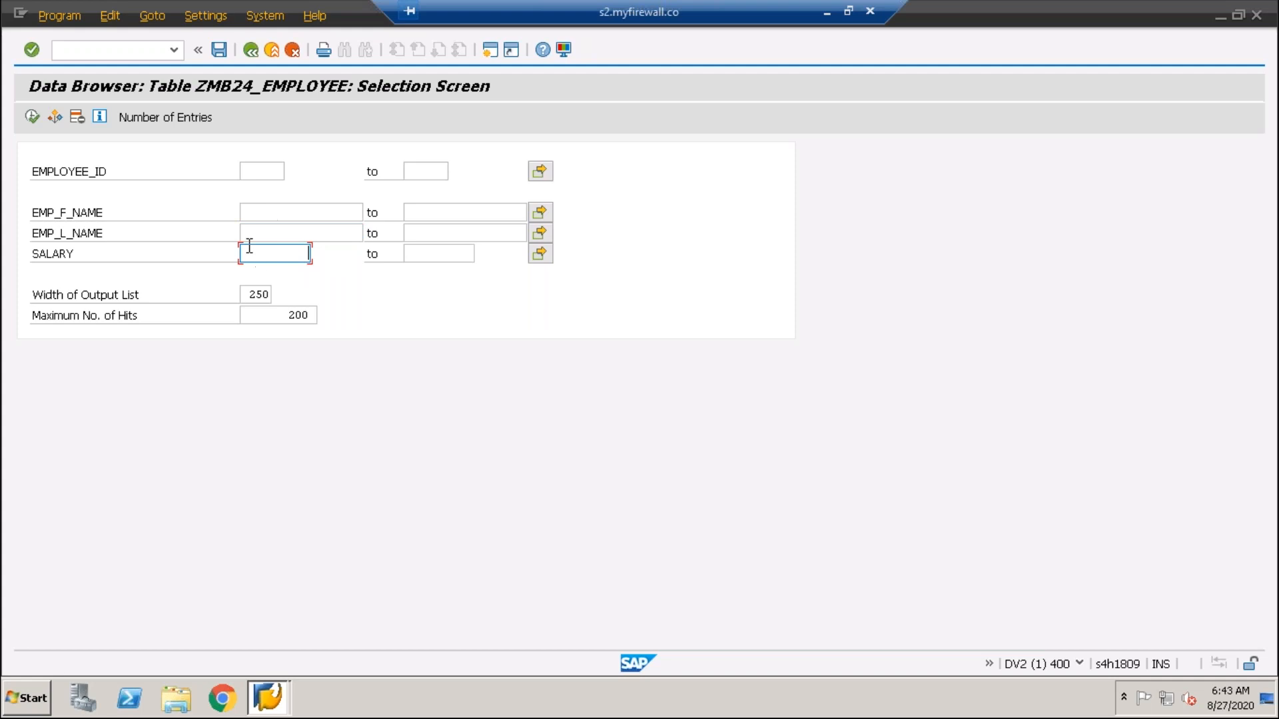
pyautogui.click(254, 173)
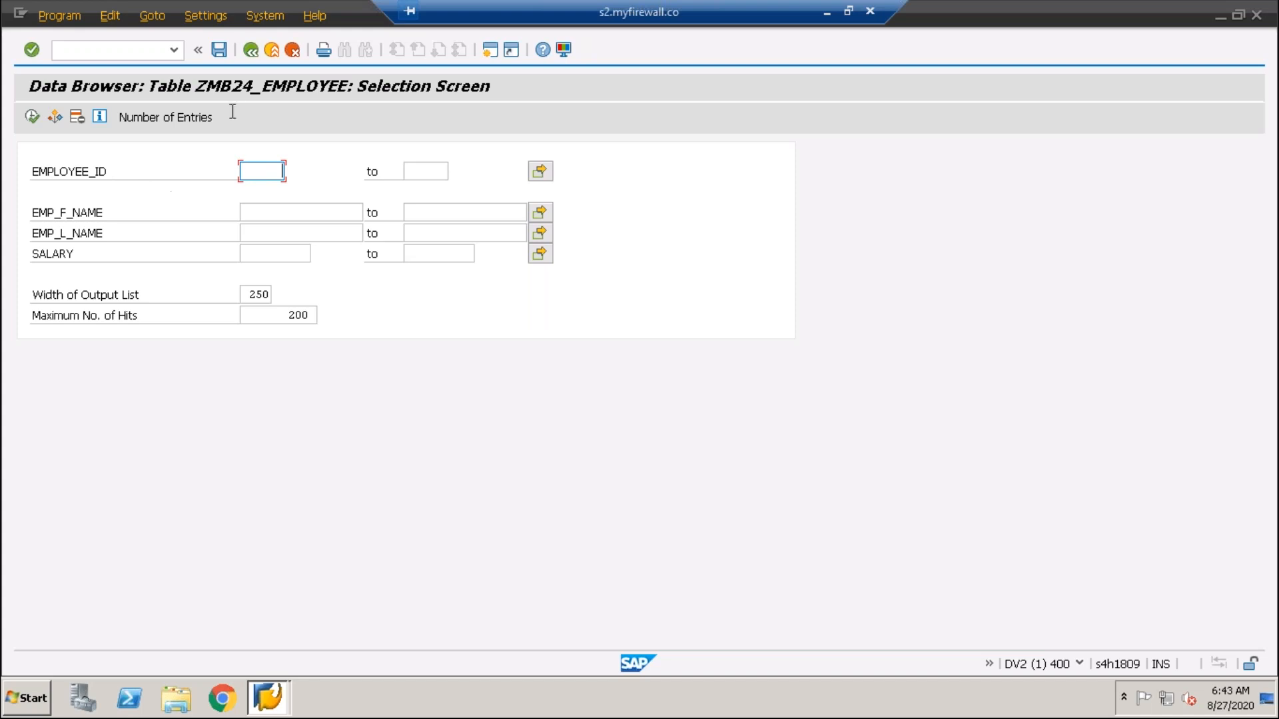
pyautogui.click(250, 50)
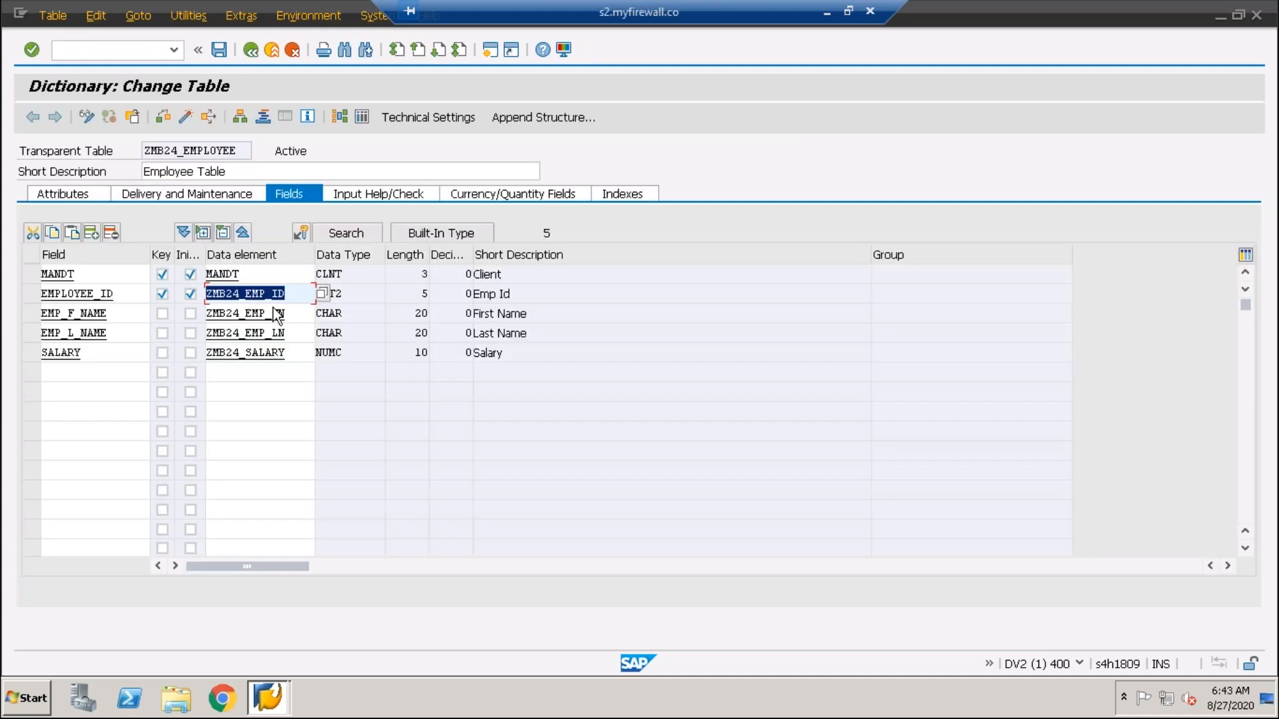
# - Open data element ZMB24_EMP_ID from the EMPLOYEE_ID row and view its Further Characteristics
pyautogui.click(302, 293)
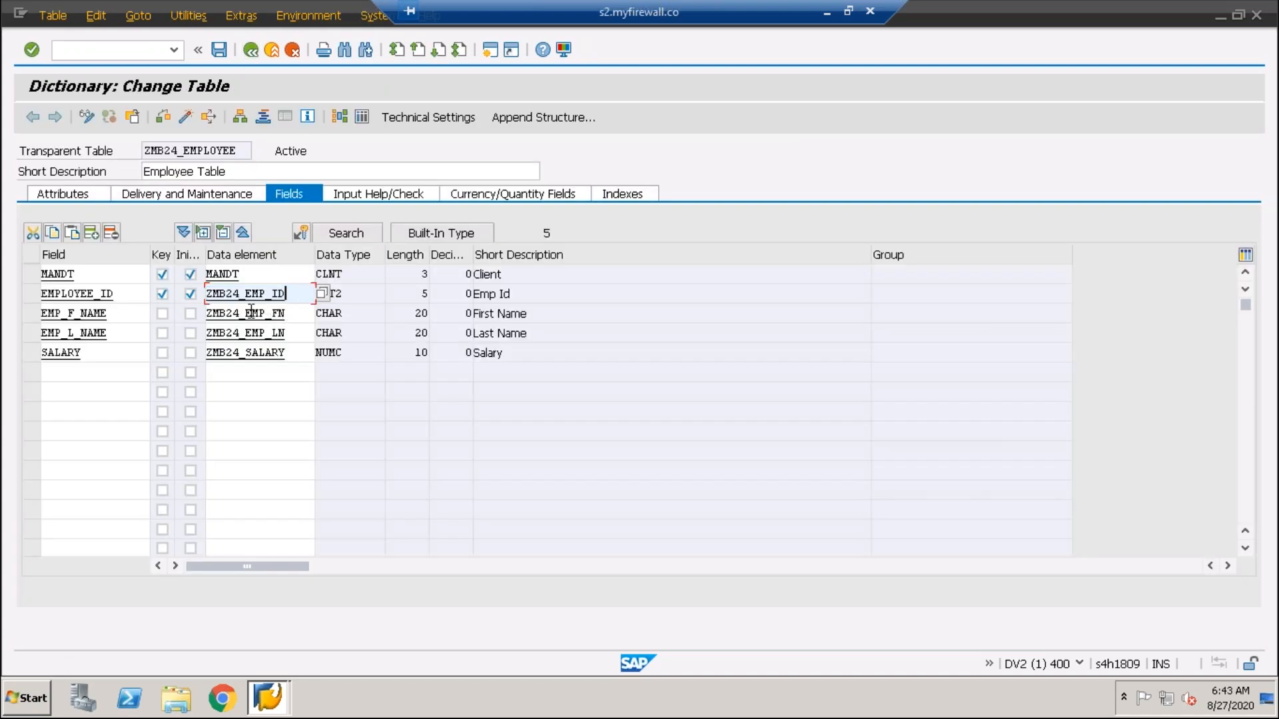
pyautogui.moveTo(300, 294); pyautogui.dragTo(101, 302)
pyautogui.click(90, 297)
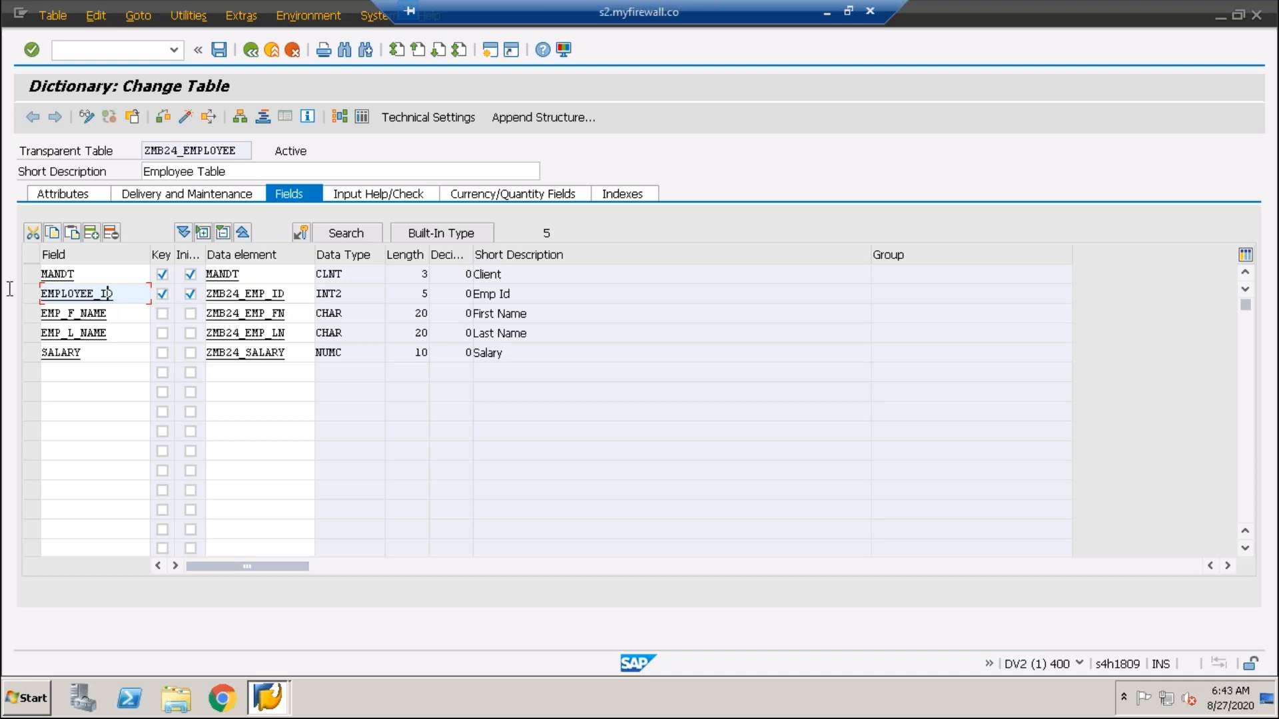
pyautogui.press('End')
pyautogui.hotkey('shift', 'Home')
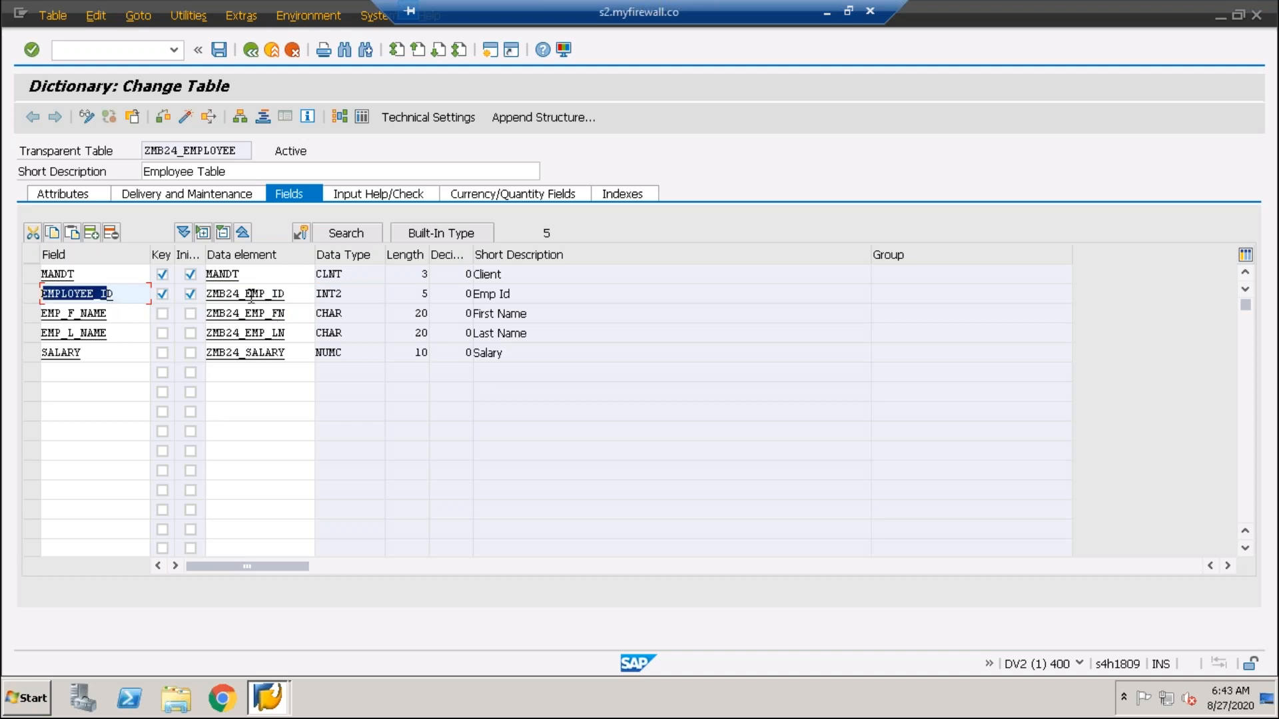
pyautogui.doubleClick(251, 294)
pyautogui.click(283, 253)
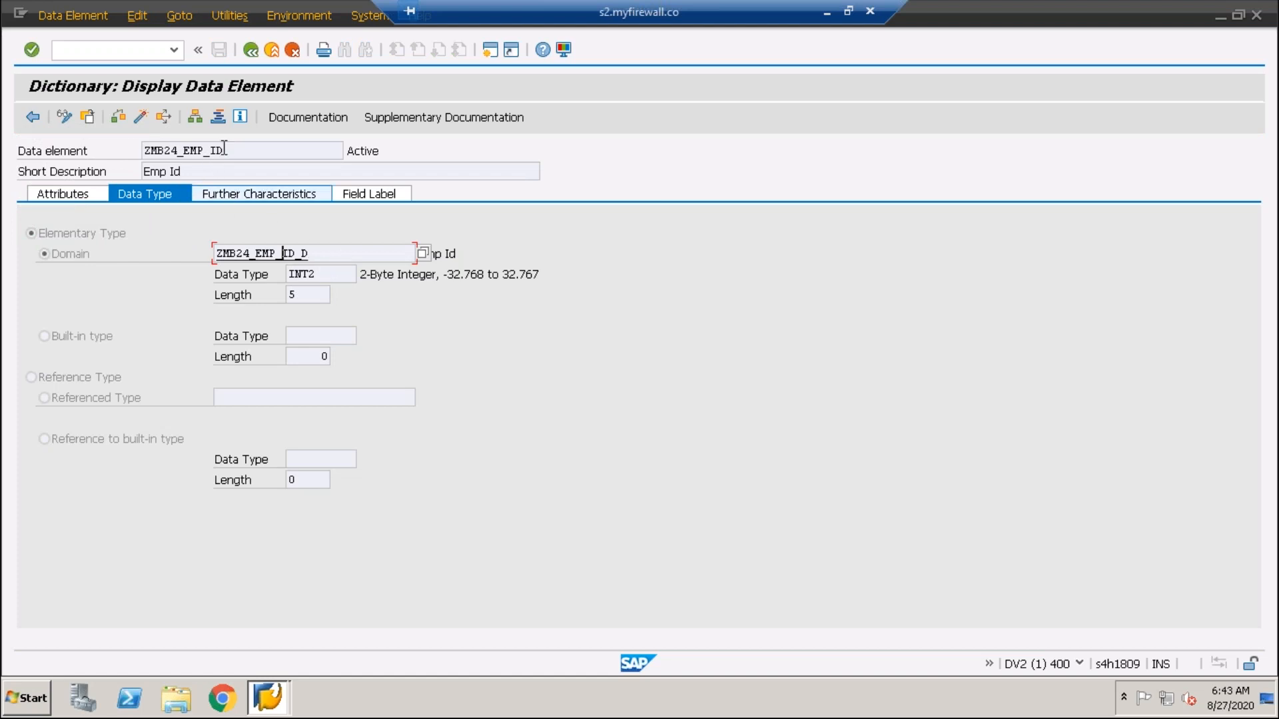
pyautogui.moveTo(225, 152); pyautogui.dragTo(111, 155)
pyautogui.moveTo(230, 151); pyautogui.dragTo(118, 146)
pyautogui.moveTo(234, 149); pyautogui.dragTo(83, 152)
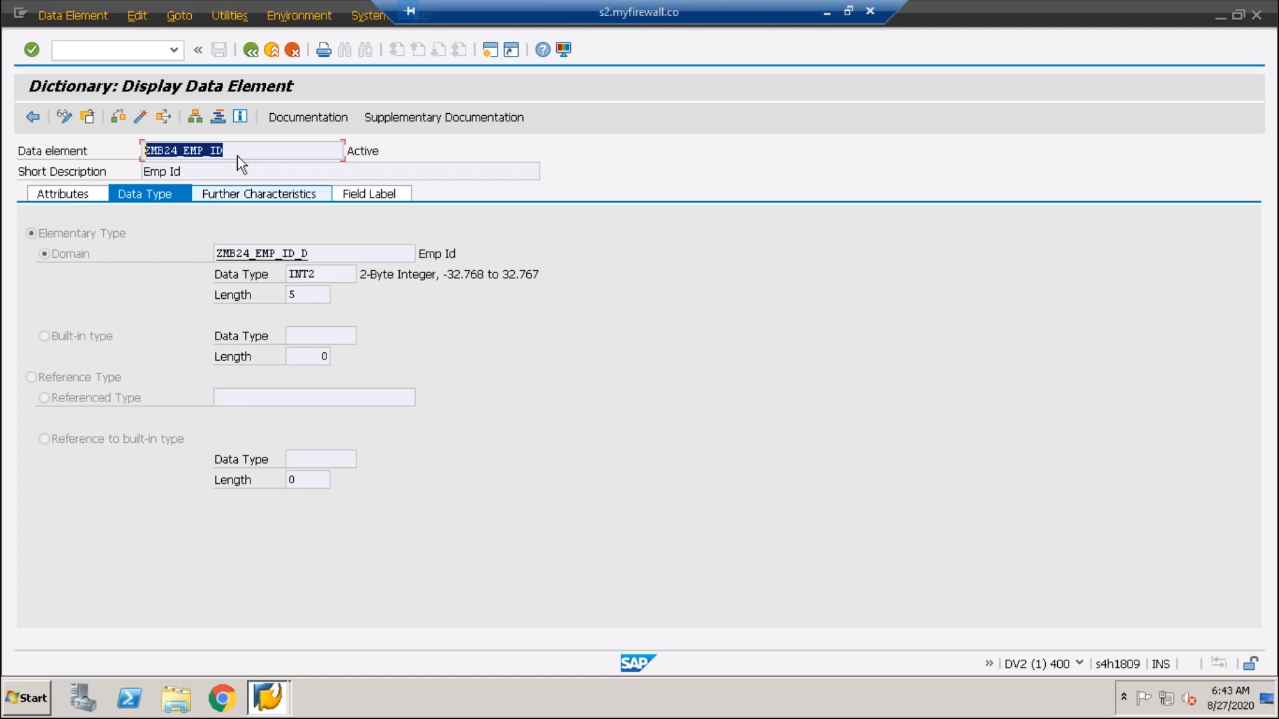
pyautogui.moveTo(233, 150); pyautogui.dragTo(73, 155)
pyautogui.click(271, 194)
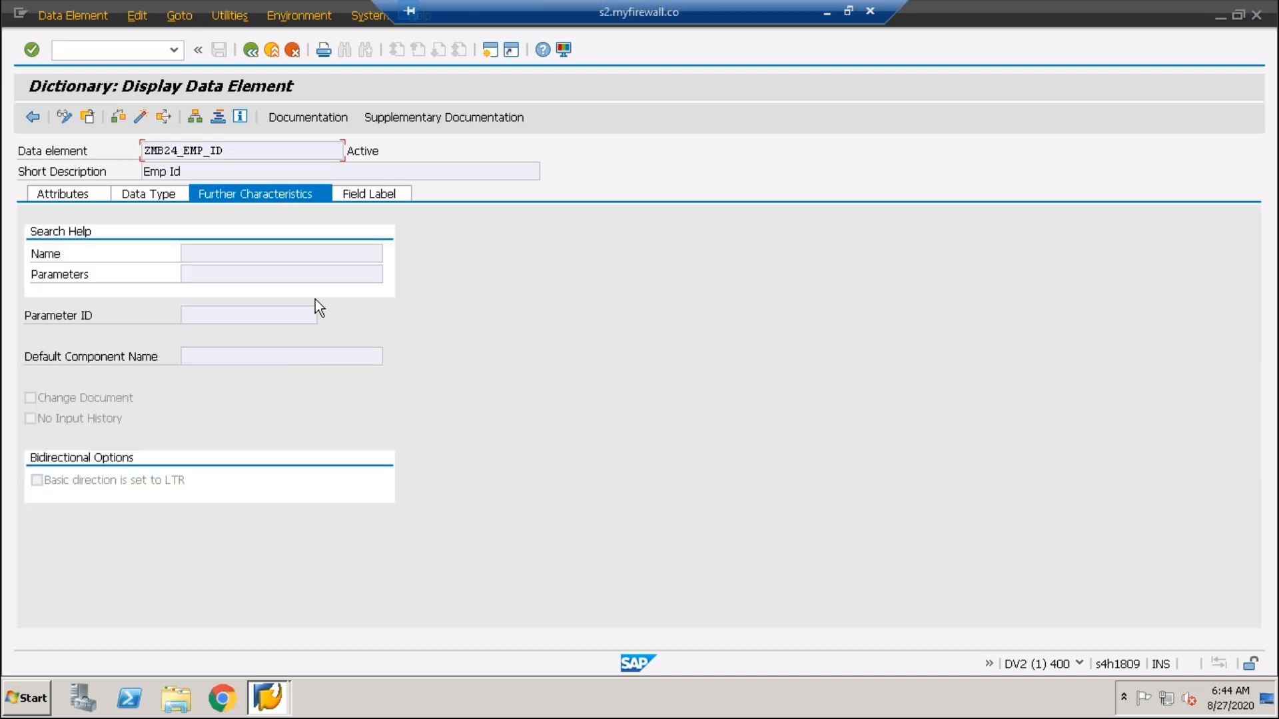
# - In change mode, assign search help ZCUSTOMSH with parameter EMPLOYEE_ID to ZMB24_EMP_ID
pyautogui.click(64, 119)
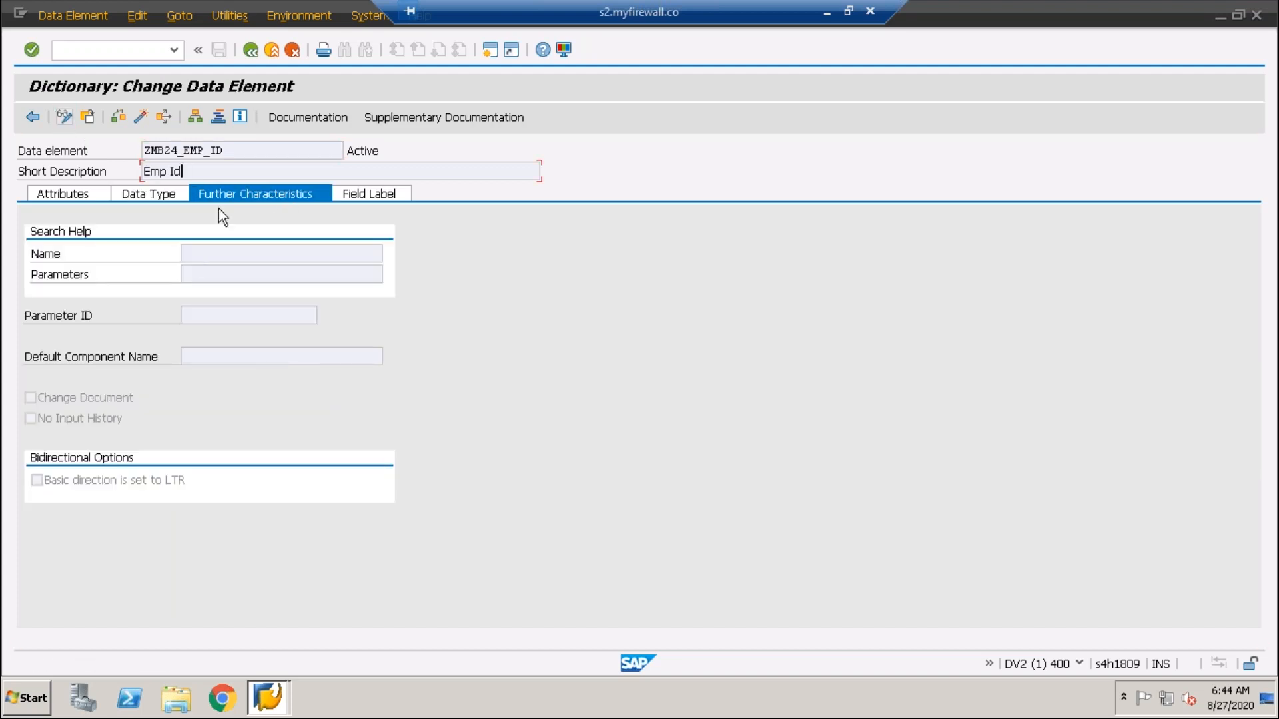
pyautogui.press('Tab')
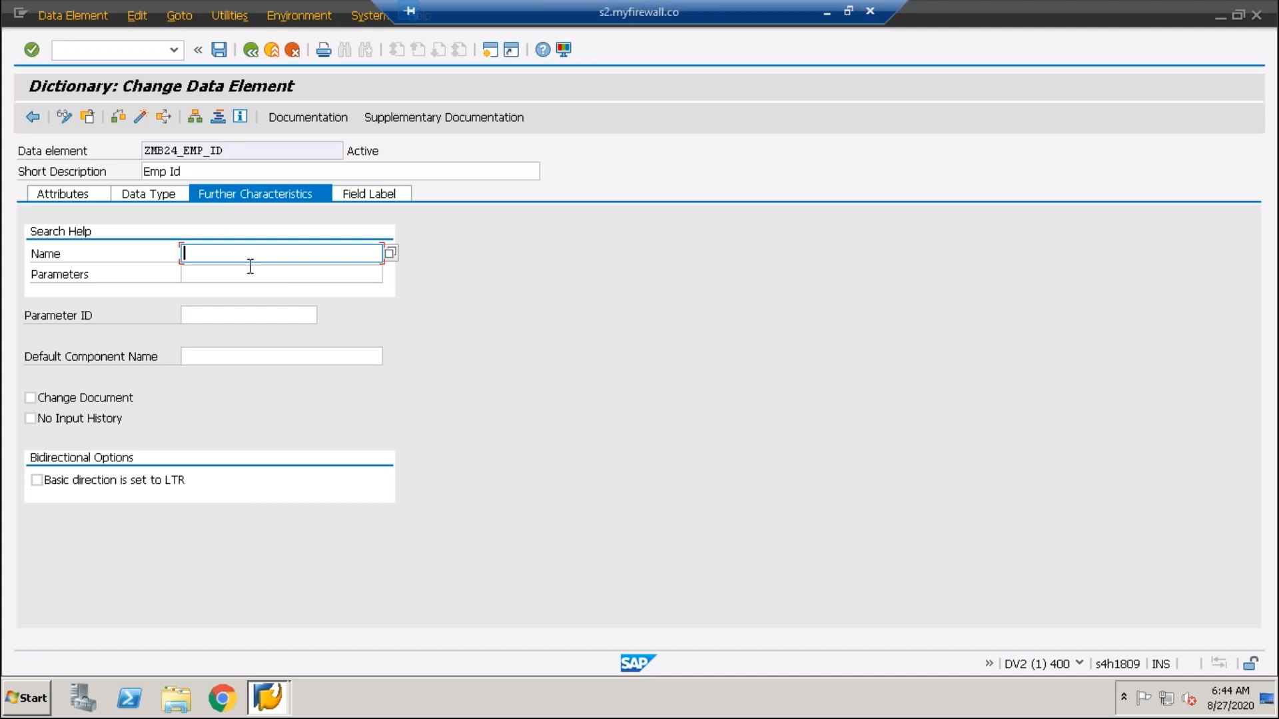
pyautogui.write('ZCUSTOMSH')
pyautogui.moveTo(270, 257); pyautogui.dragTo(104, 258)
pyautogui.moveTo(285, 251); pyautogui.dragTo(109, 257)
pyautogui.click(213, 277)
pyautogui.click(391, 272)
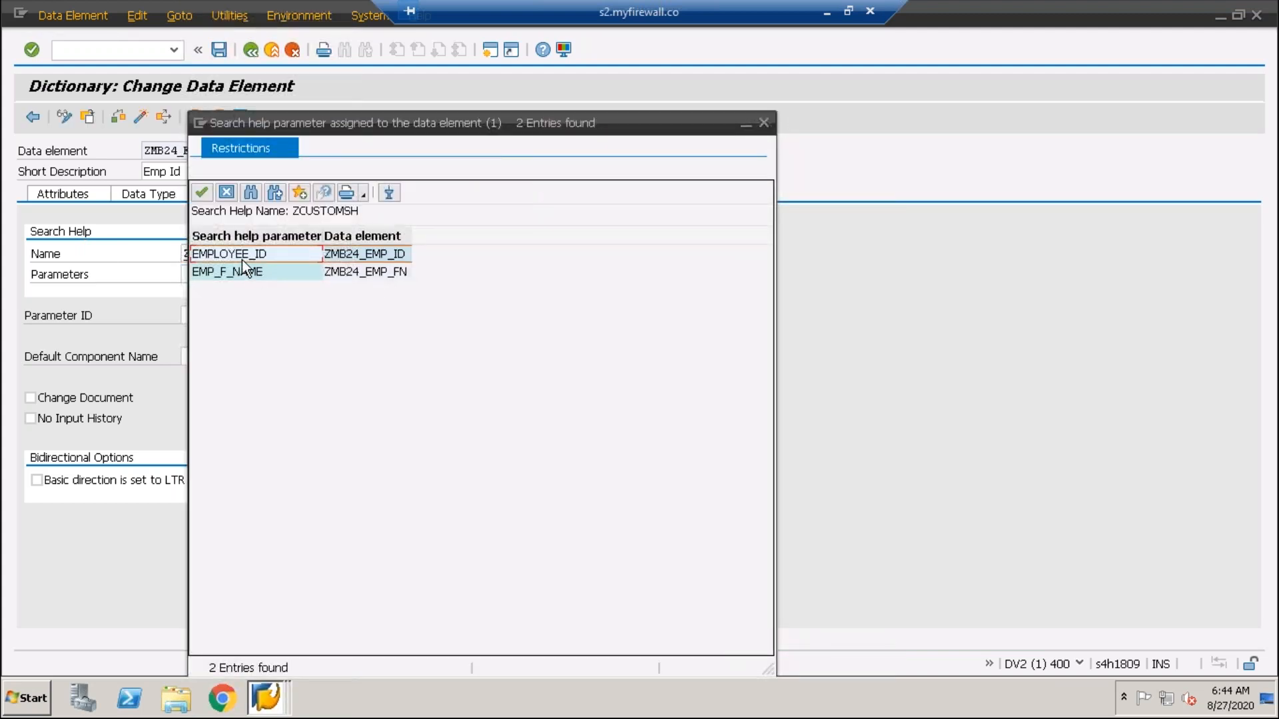
pyautogui.doubleClick(242, 258)
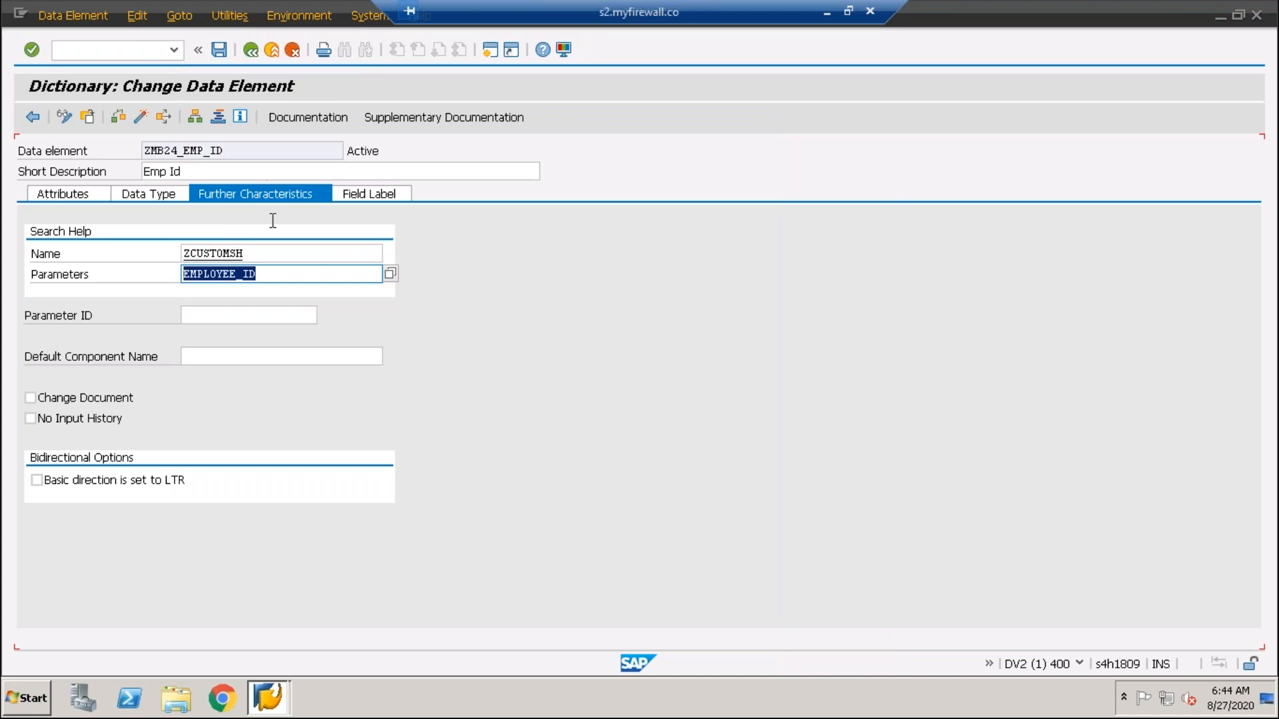
pyautogui.moveTo(292, 269); pyautogui.dragTo(67, 269)
pyautogui.moveTo(286, 252); pyautogui.dragTo(16, 245)
# - Save and activate data element ZMB24_EMP_ID
pyautogui.hotkey('ctrl', 's')
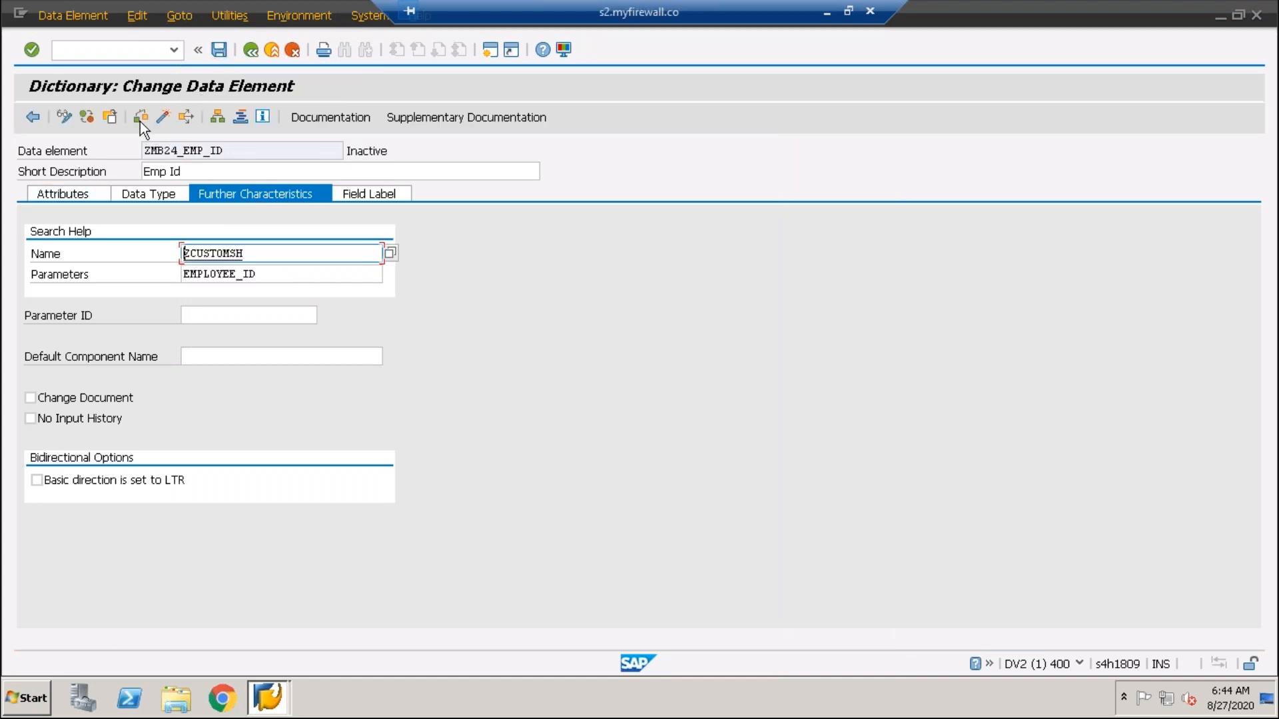
pyautogui.click(164, 117)
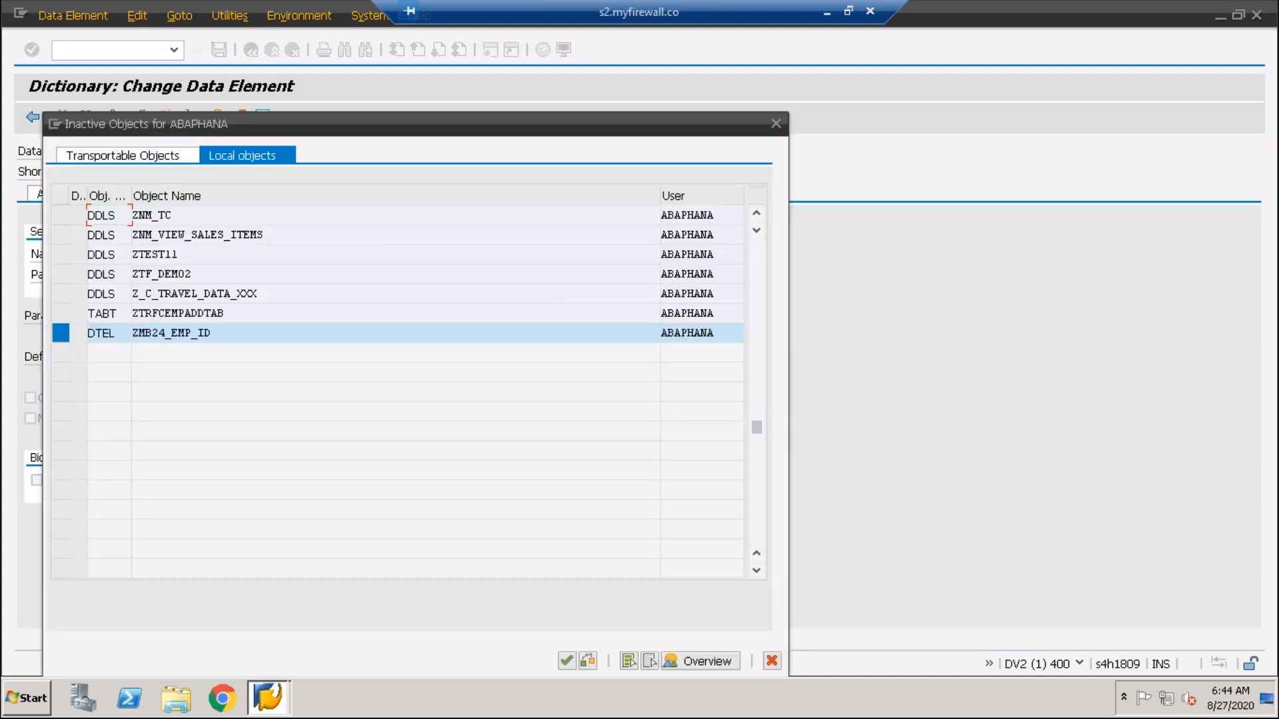
pyautogui.press('Return')
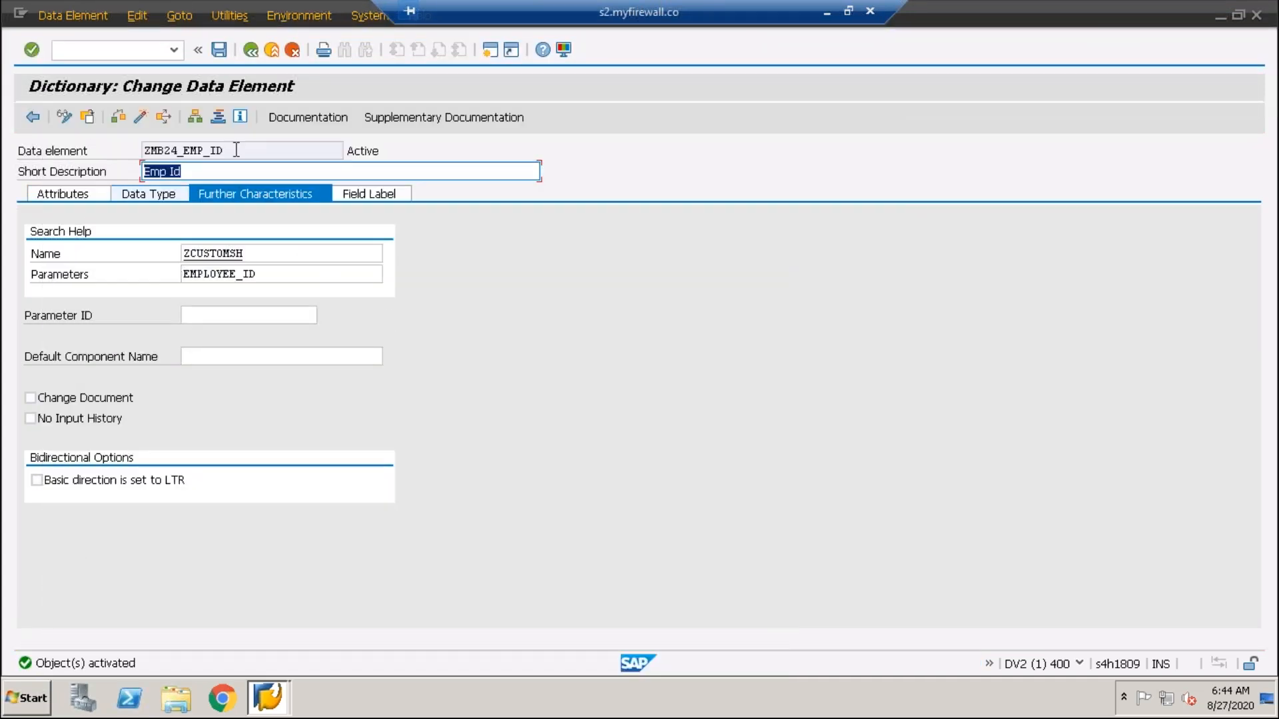
# - Reactivate ZMB24_EMPLOYEE and test the EMPLOYEE_ID value help, picking JOHN from JOHN, MADAN and RAM
pyautogui.click(33, 117)
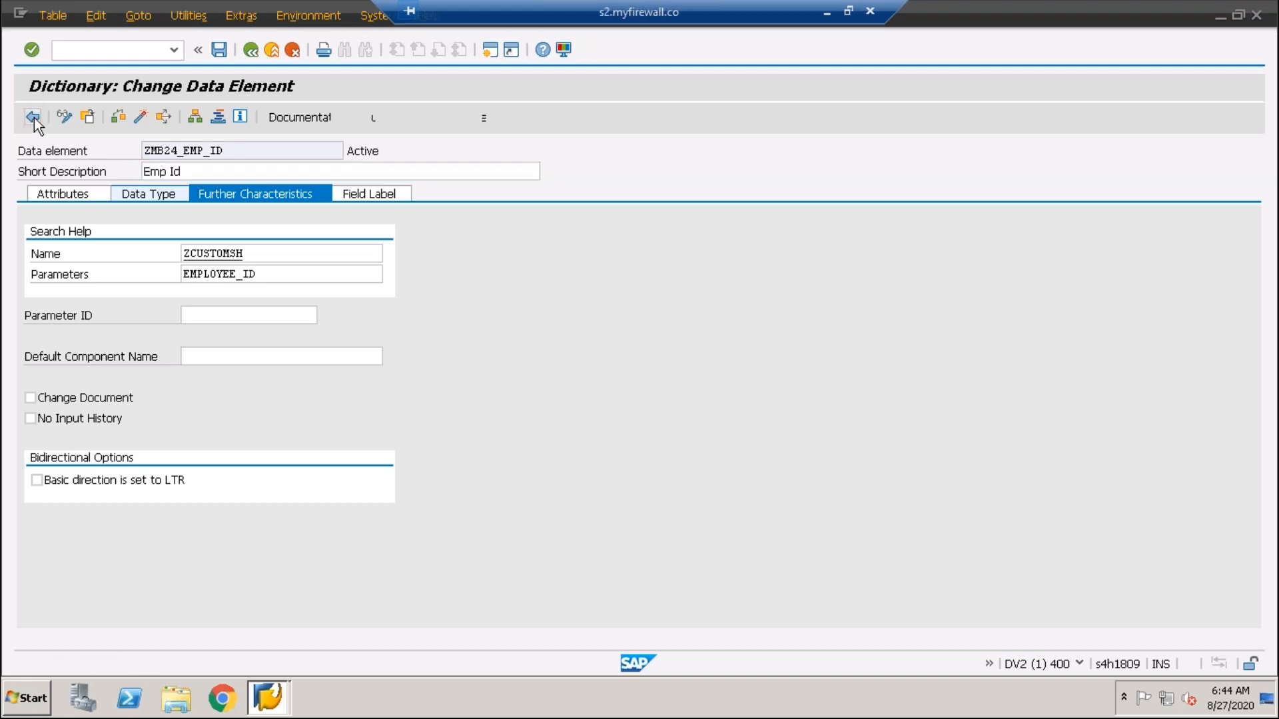
pyautogui.click(186, 118)
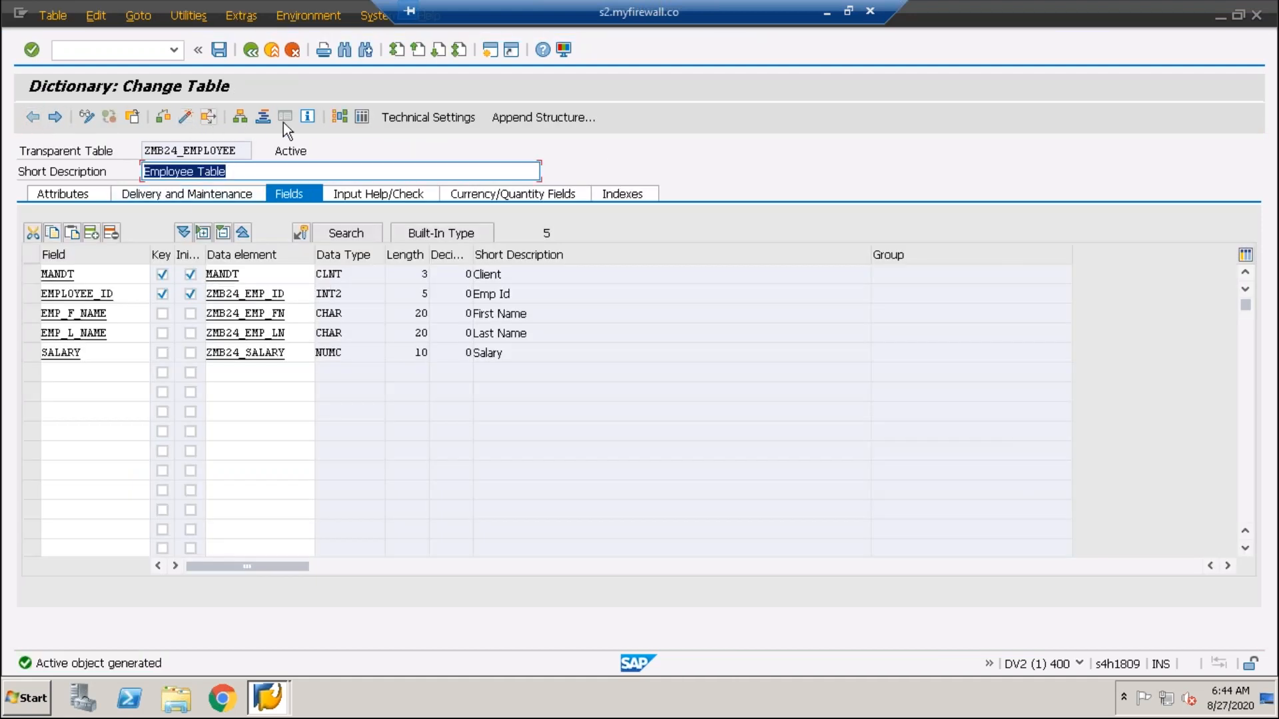
pyautogui.click(363, 118)
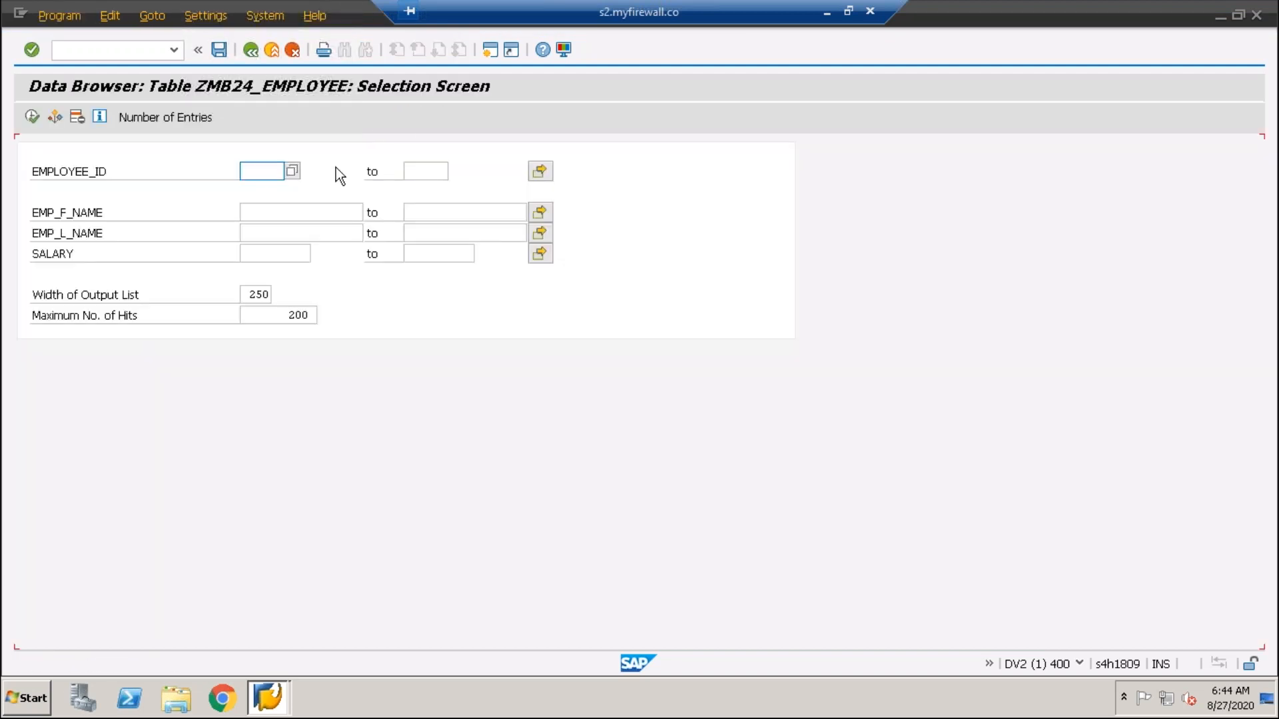
pyautogui.click(276, 173)
pyautogui.click(292, 172)
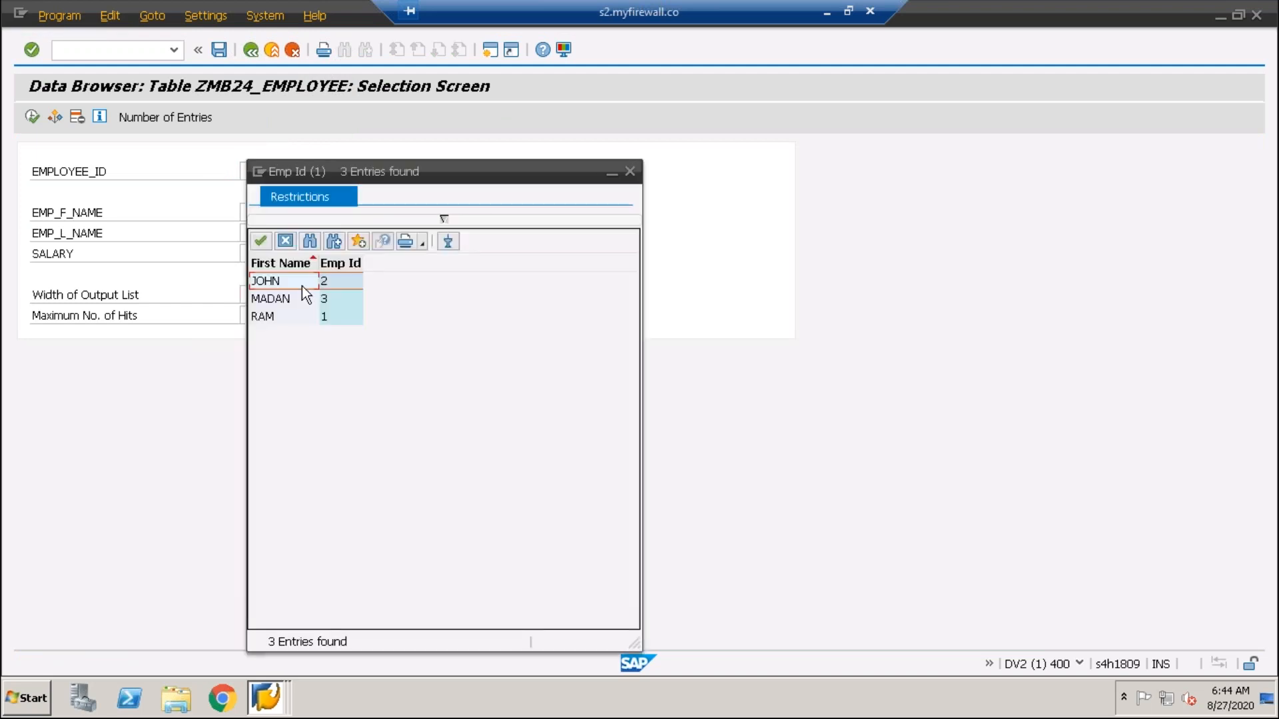
pyautogui.doubleClick(291, 282)
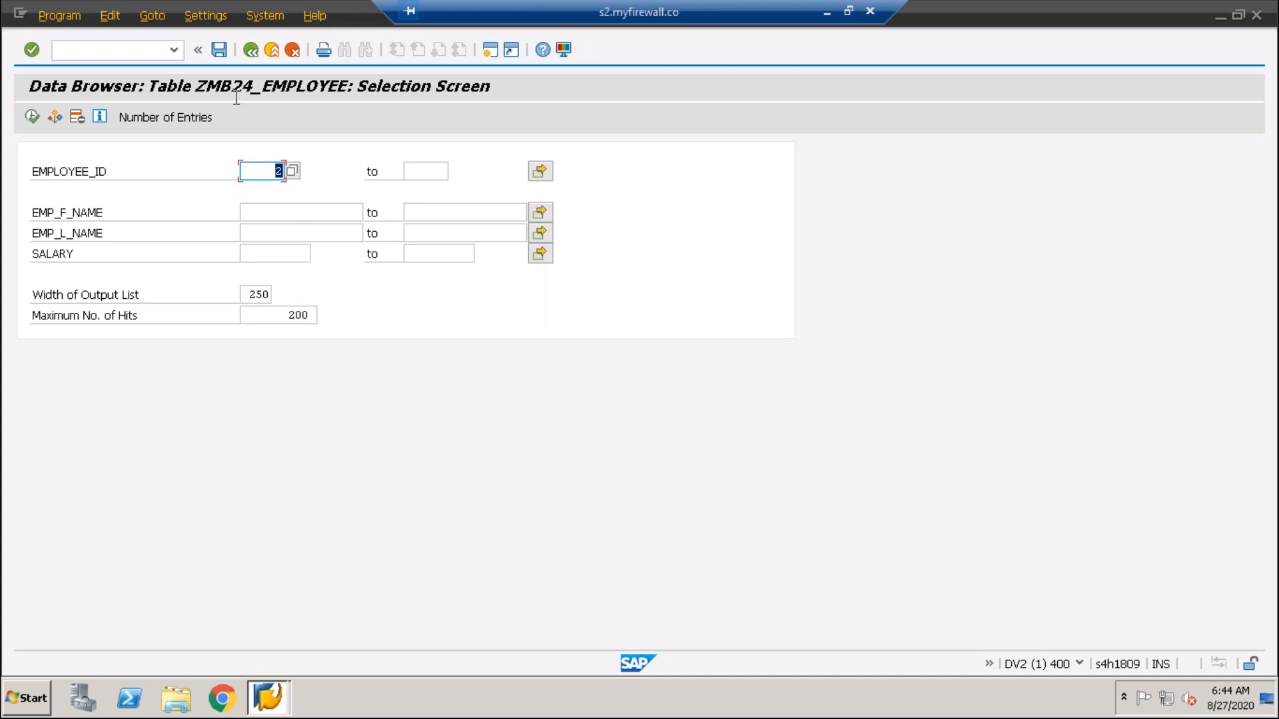
pyautogui.click(250, 50)
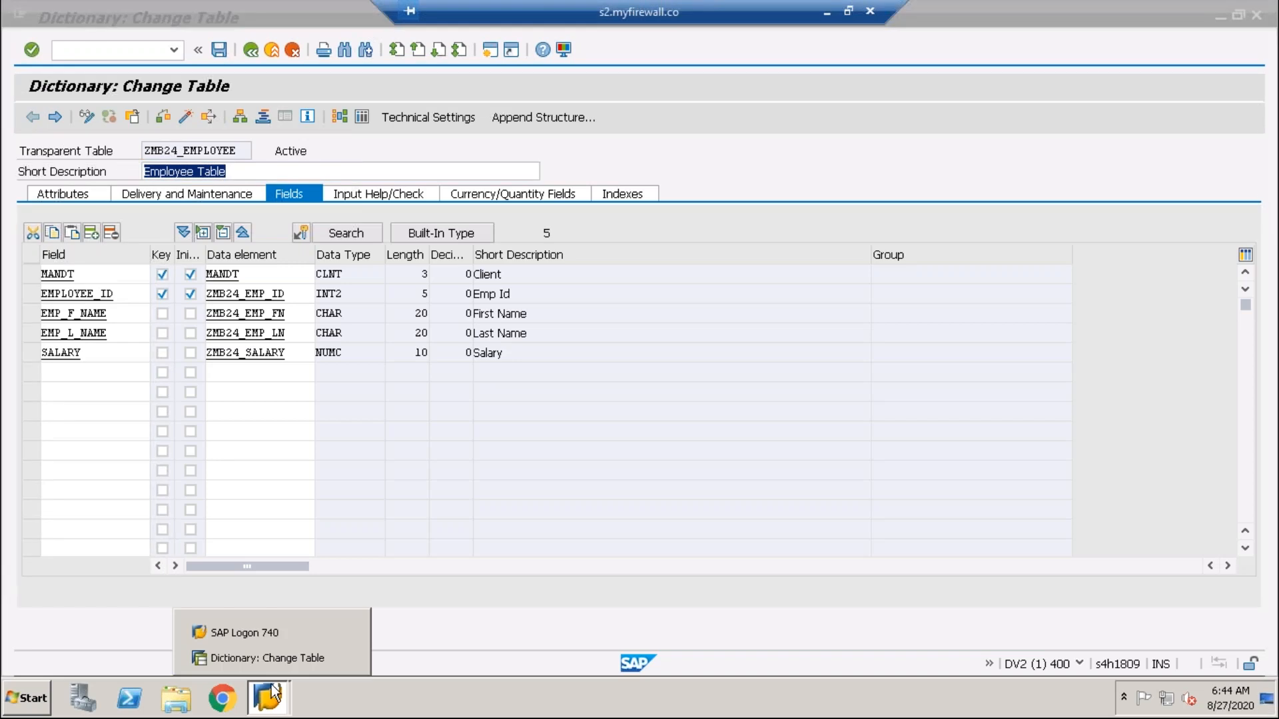
# - Return to the ABAP Dictionary initial screen and select the search help name ZCUSTOMSH
pyautogui.click(252, 52)
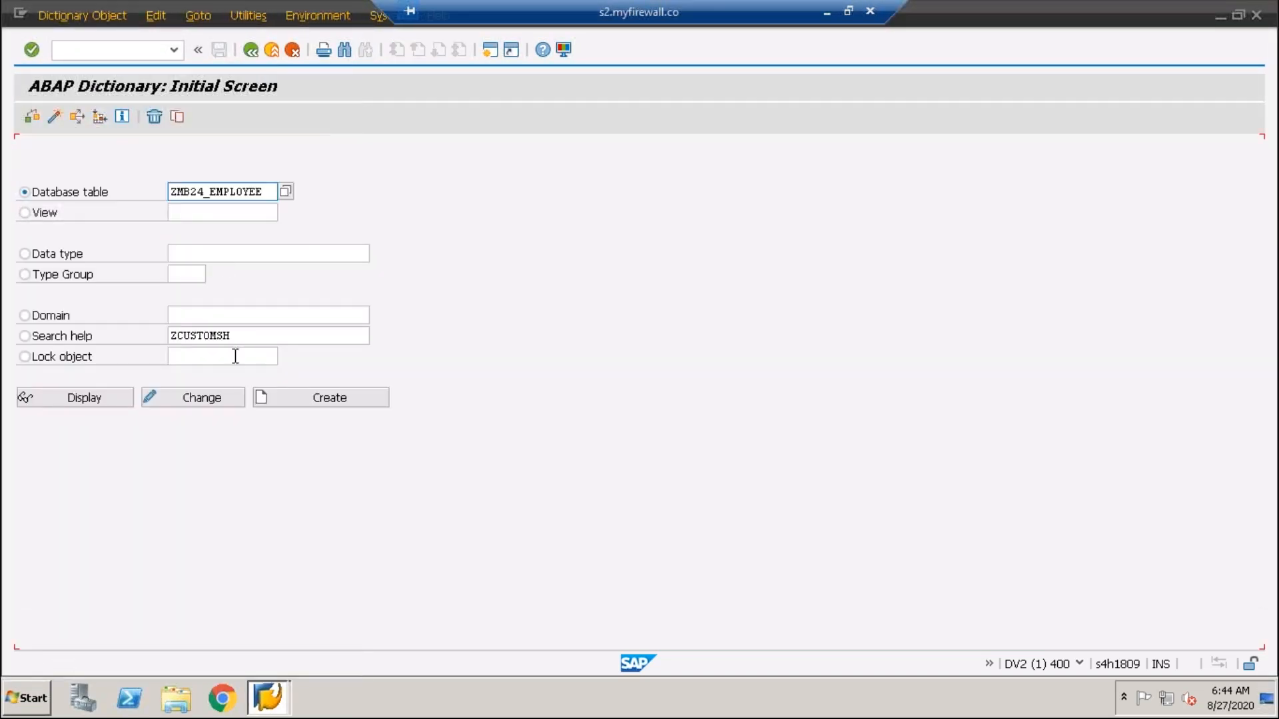
pyautogui.click(242, 335)
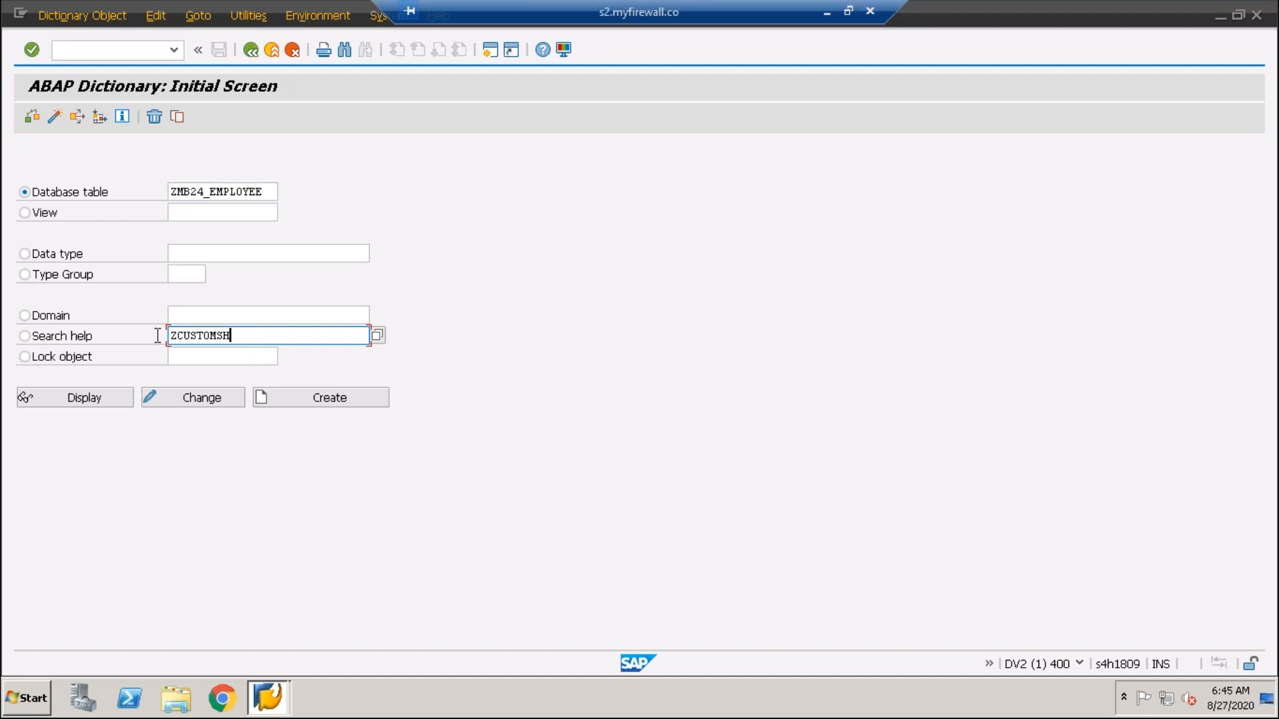
pyautogui.moveTo(157, 335); pyautogui.dragTo(126, 337)
pyautogui.hotkey('ctrl', 'c')
# - Paste ZCUSTOMSH into a new Notepad note, then minimize Notepad
pyautogui.press('super+r')
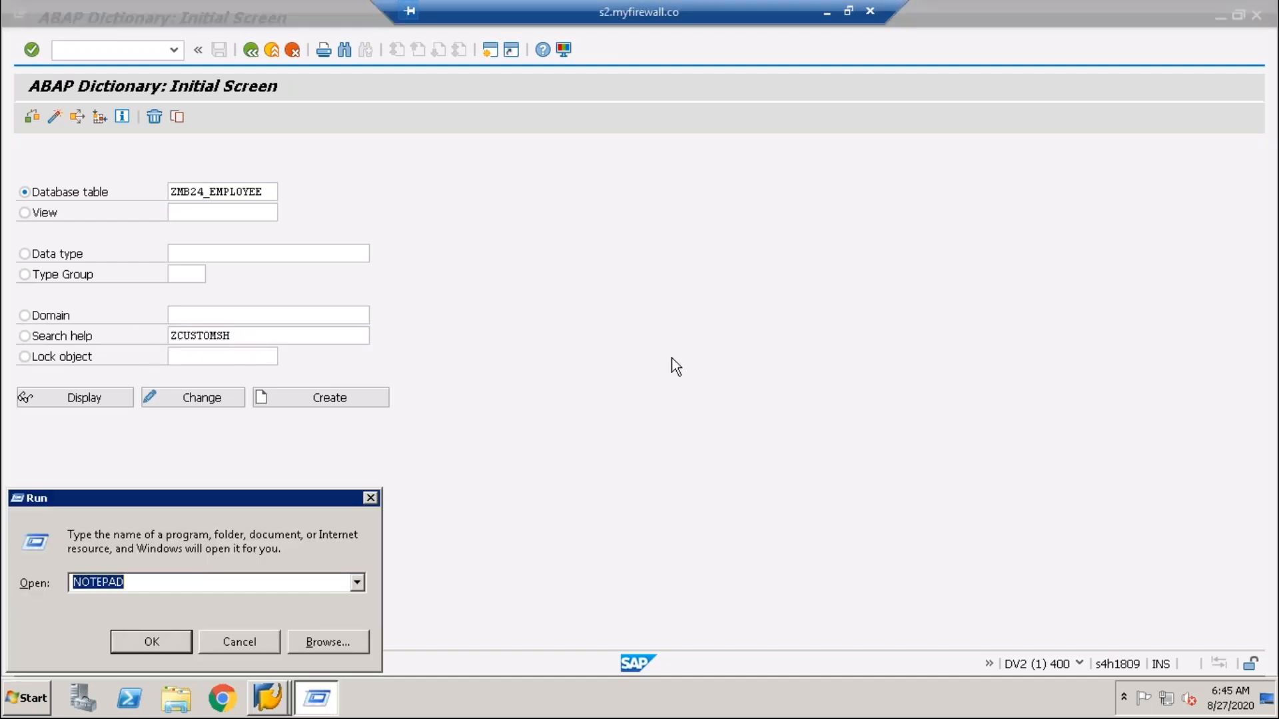
pyautogui.press('Return')
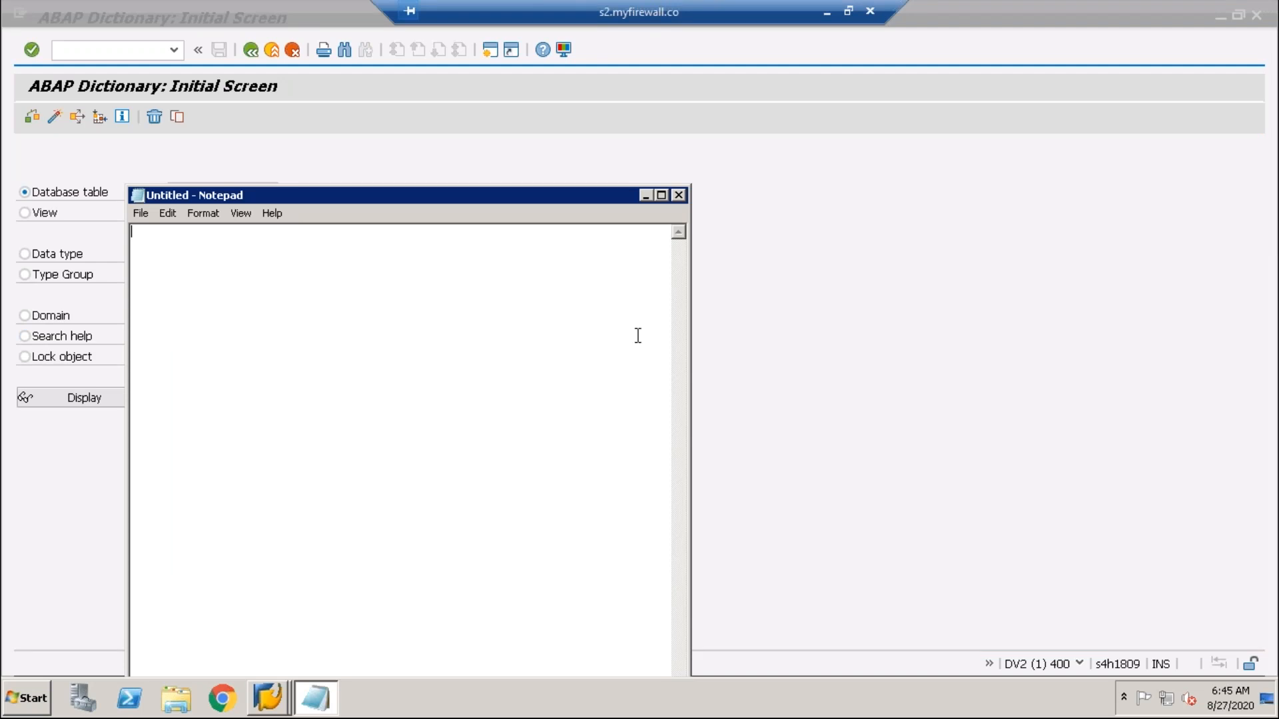
pyautogui.hotkey('ctrl', 'v')
pyautogui.doubleClick(195, 233)
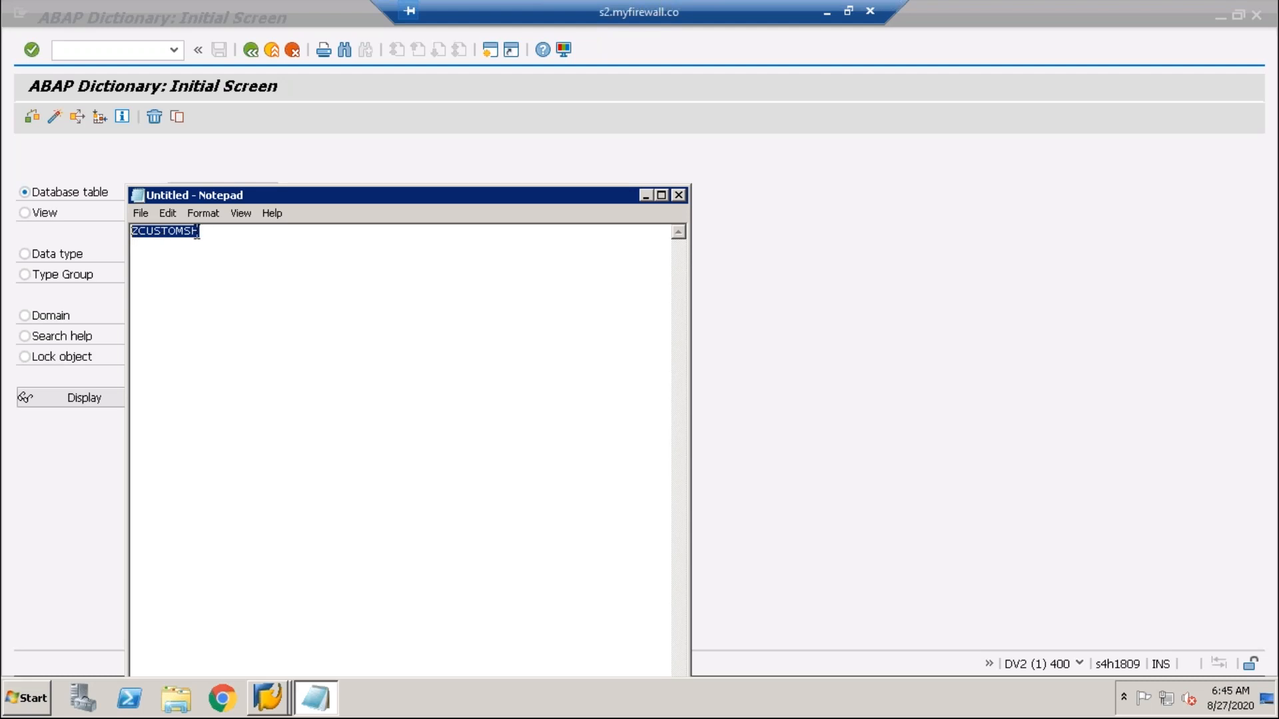
pyautogui.click(645, 195)
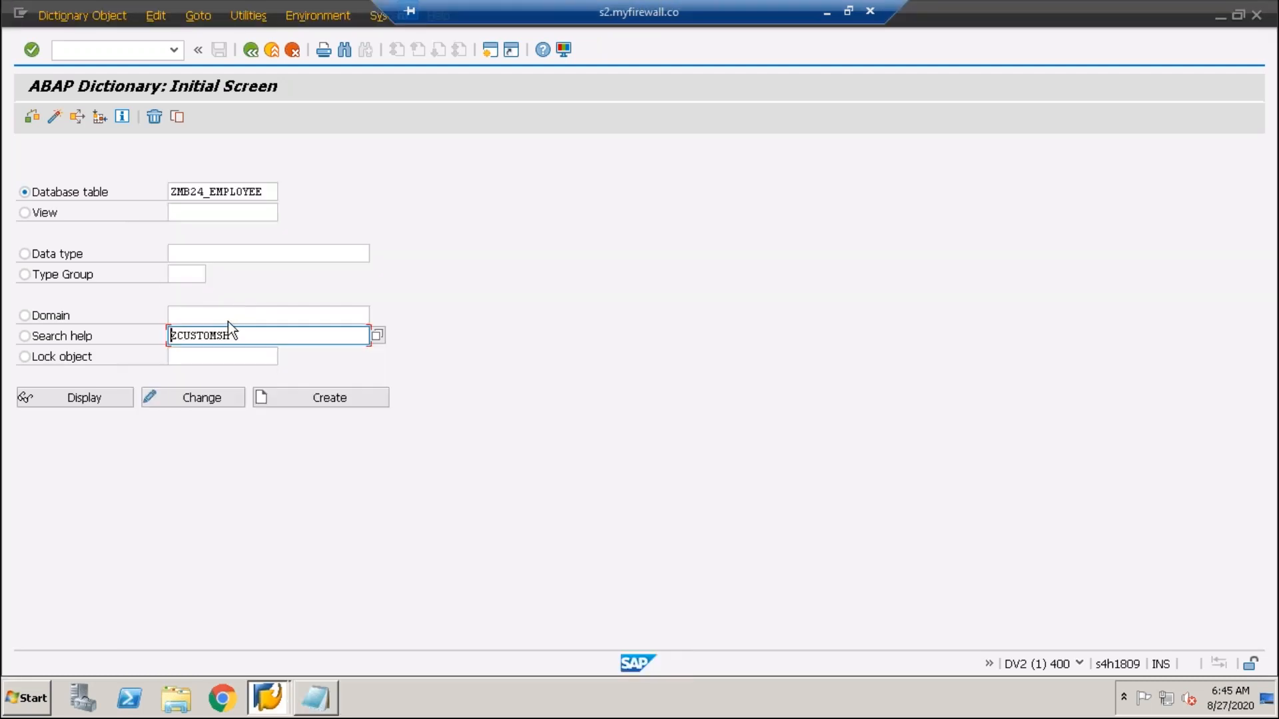
# - Create ZCUSTOMSH2 as a new elementary search help
pyautogui.write('2')
pyautogui.click(342, 398)
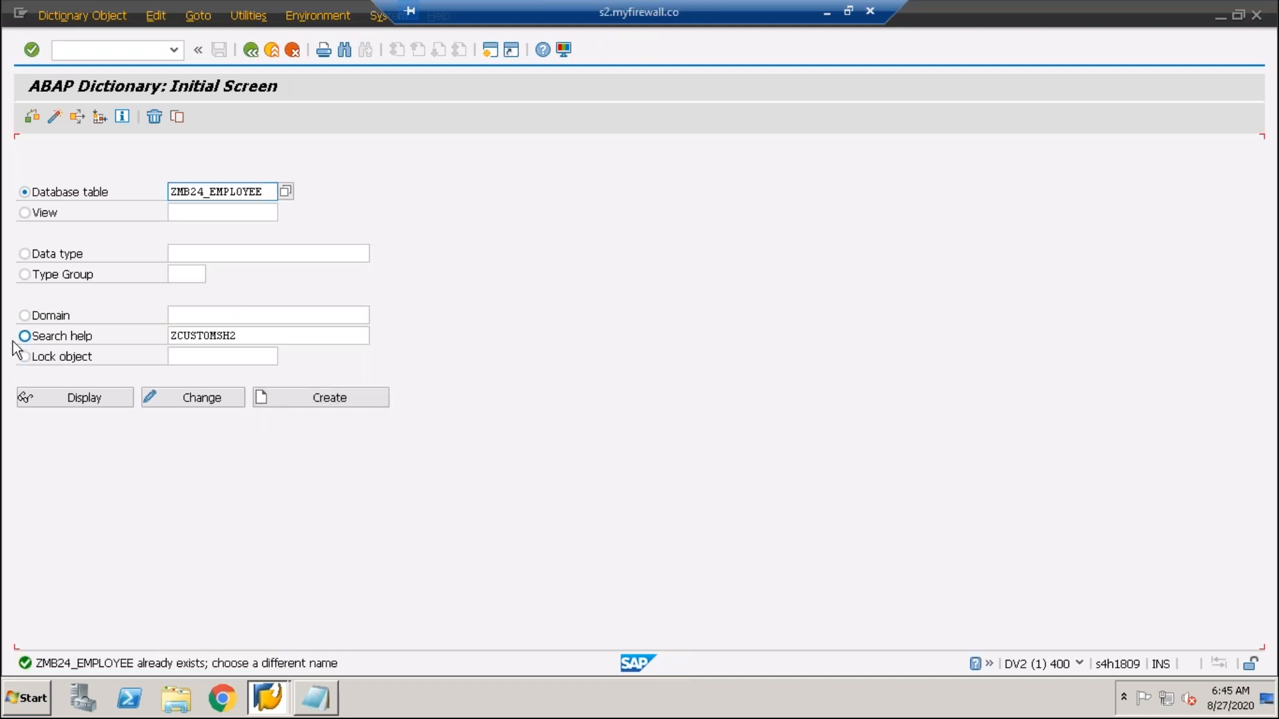
pyautogui.click(25, 336)
pyautogui.click(325, 400)
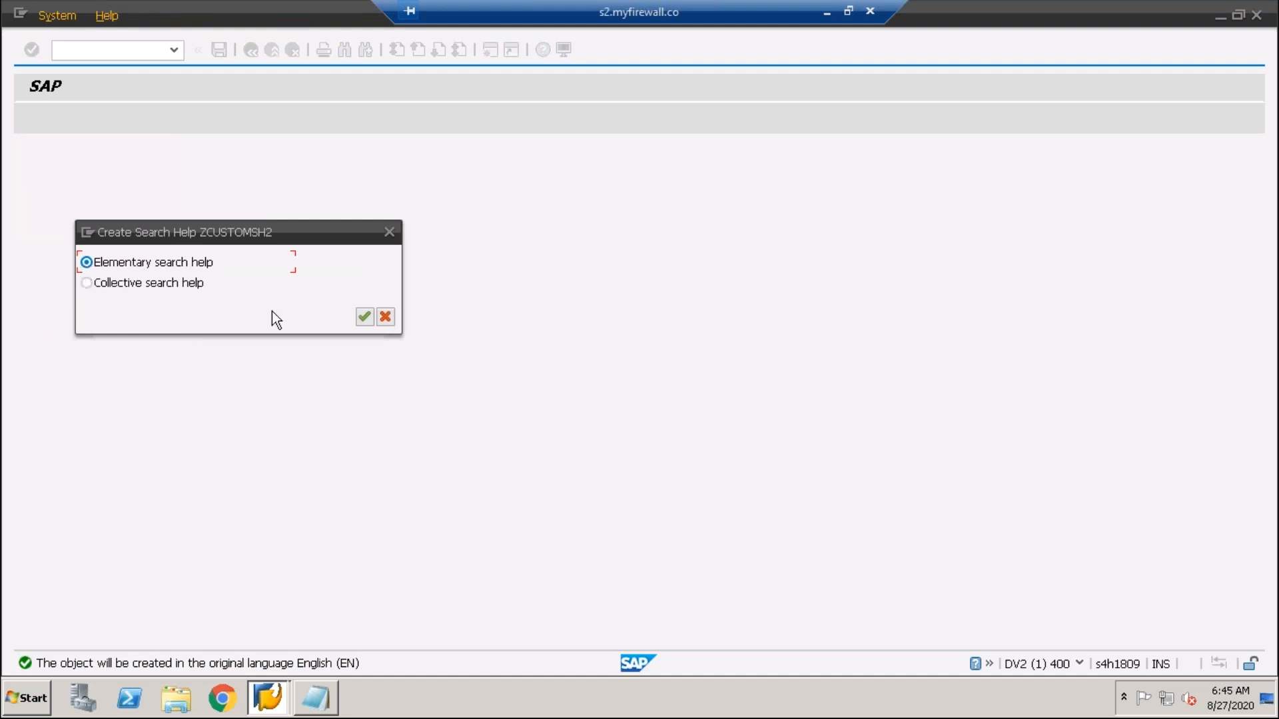
pyautogui.click(367, 317)
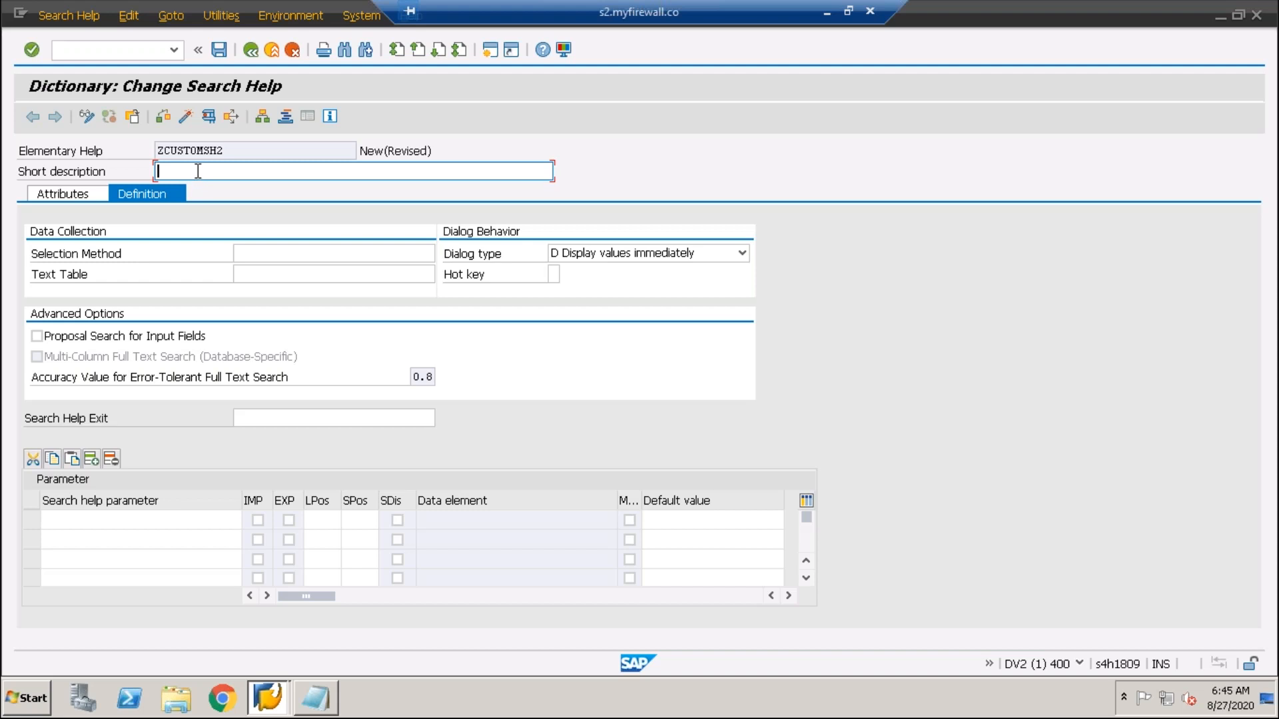
# - Enter the short description 'Second Elementary Search Help'
pyautogui.write('Second Elementary SEarch H')
pyautogui.press('BackSpace')
pyautogui.press('BackSpace')
pyautogui.press('BackSpace')
pyautogui.press('BackSpace')
pyautogui.press('BackSpace')
pyautogui.write('Search Help')
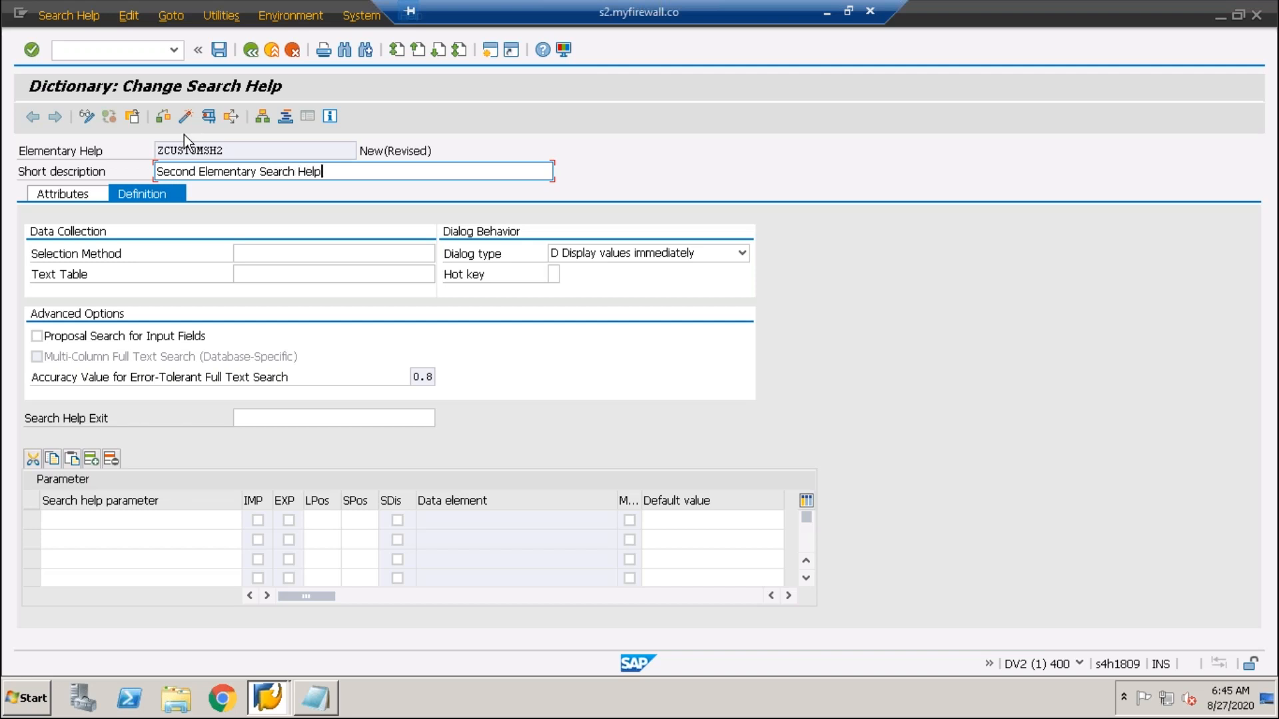
# - Set table ZMB24_EMPLOYEE as the selection method of ZCUSTOMSH2
pyautogui.click(307, 252)
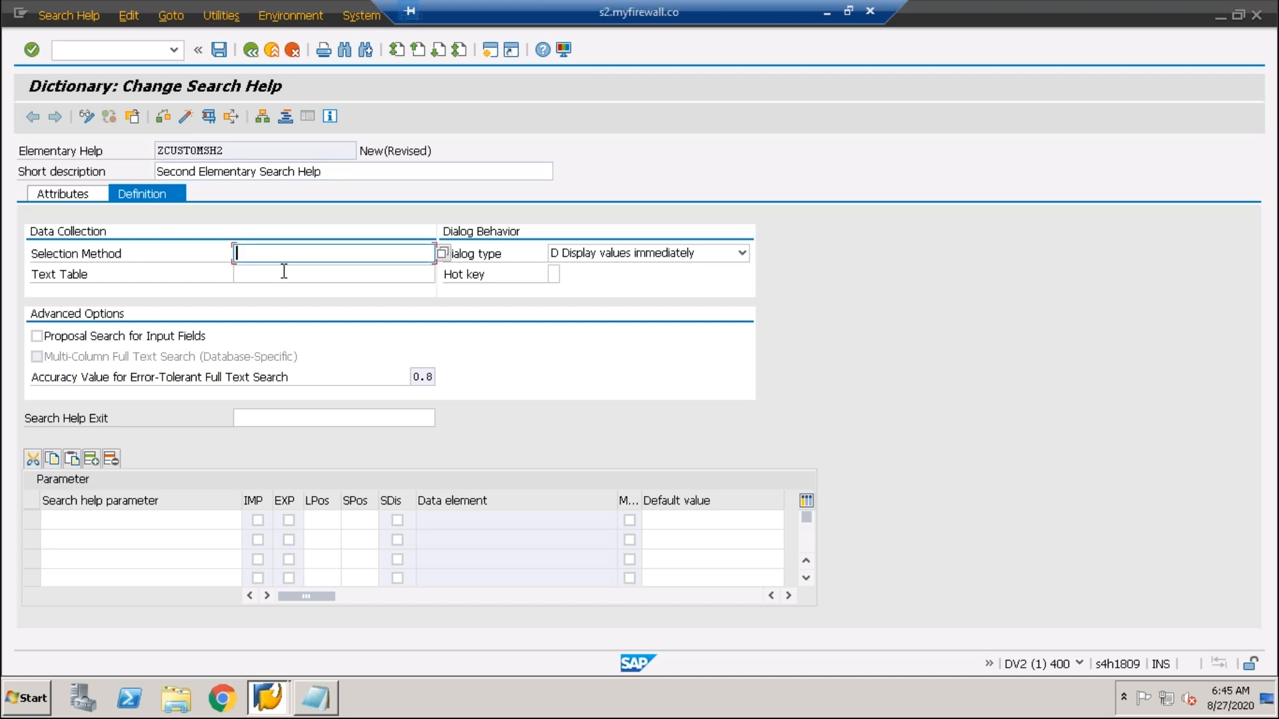
pyautogui.click(253, 278)
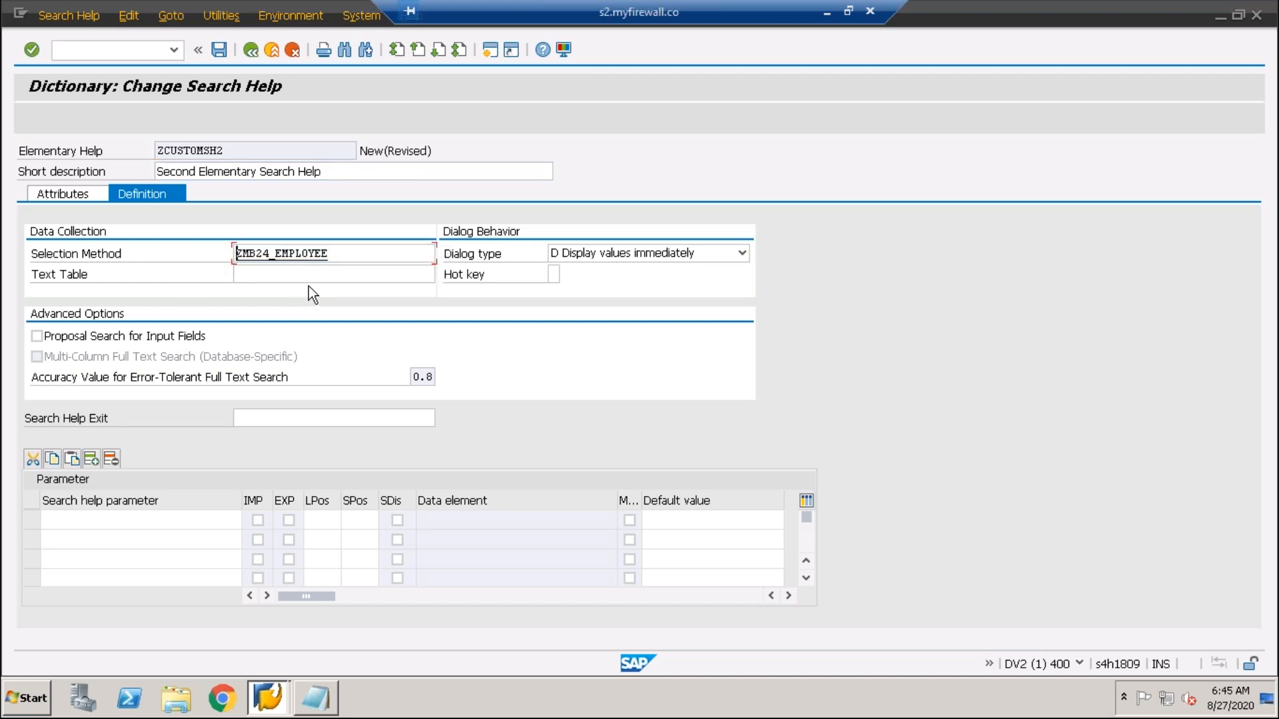
pyautogui.hotkey('shift', 'Home')
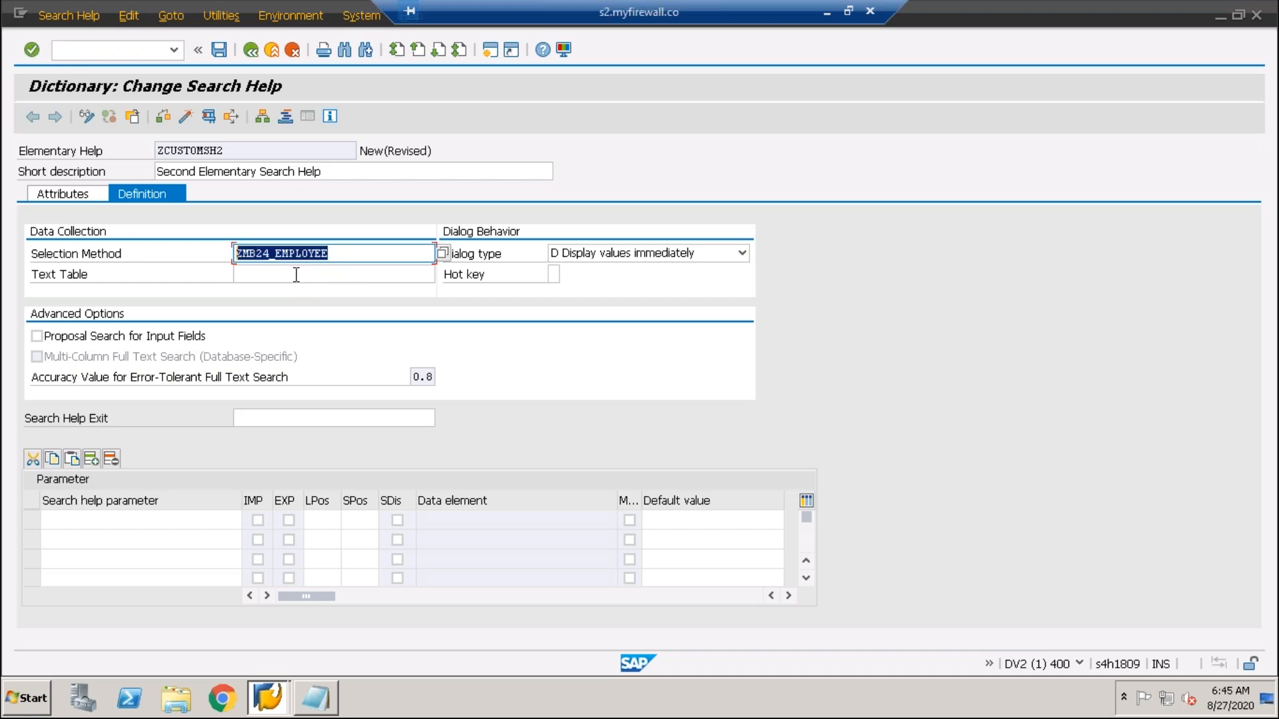
pyautogui.press('Tab')
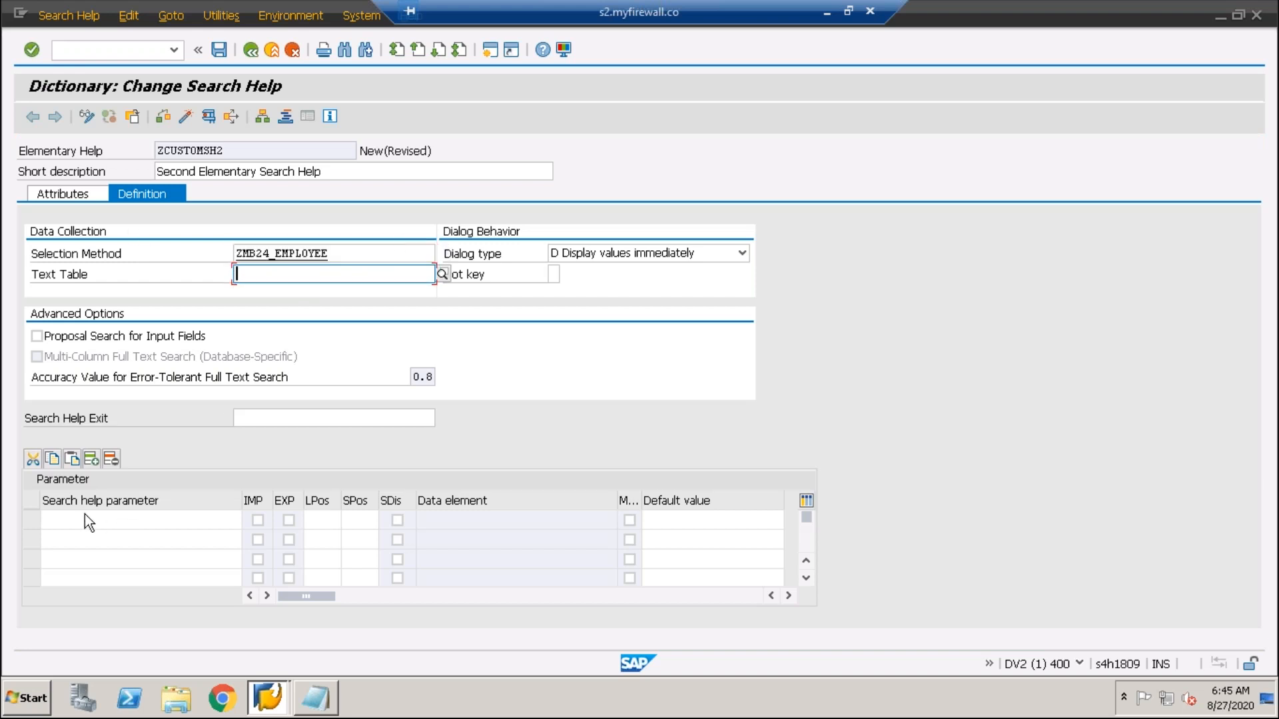
pyautogui.click(77, 515)
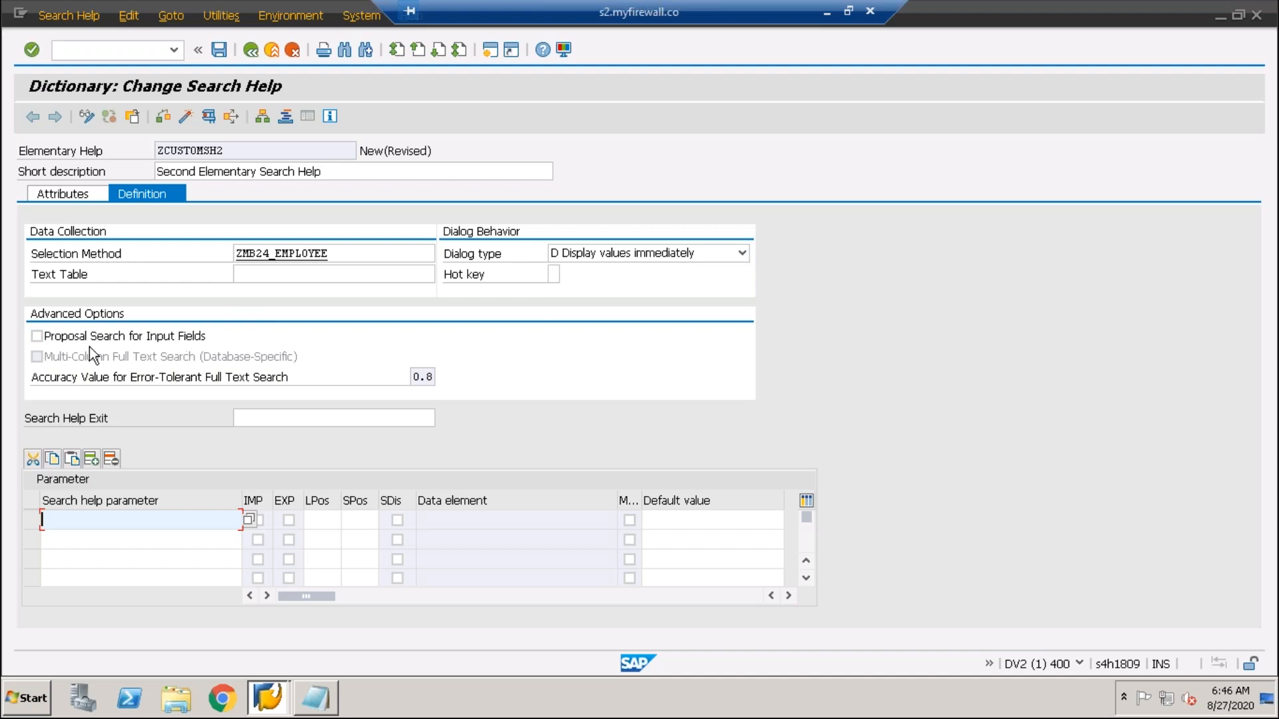
pyautogui.click(274, 420)
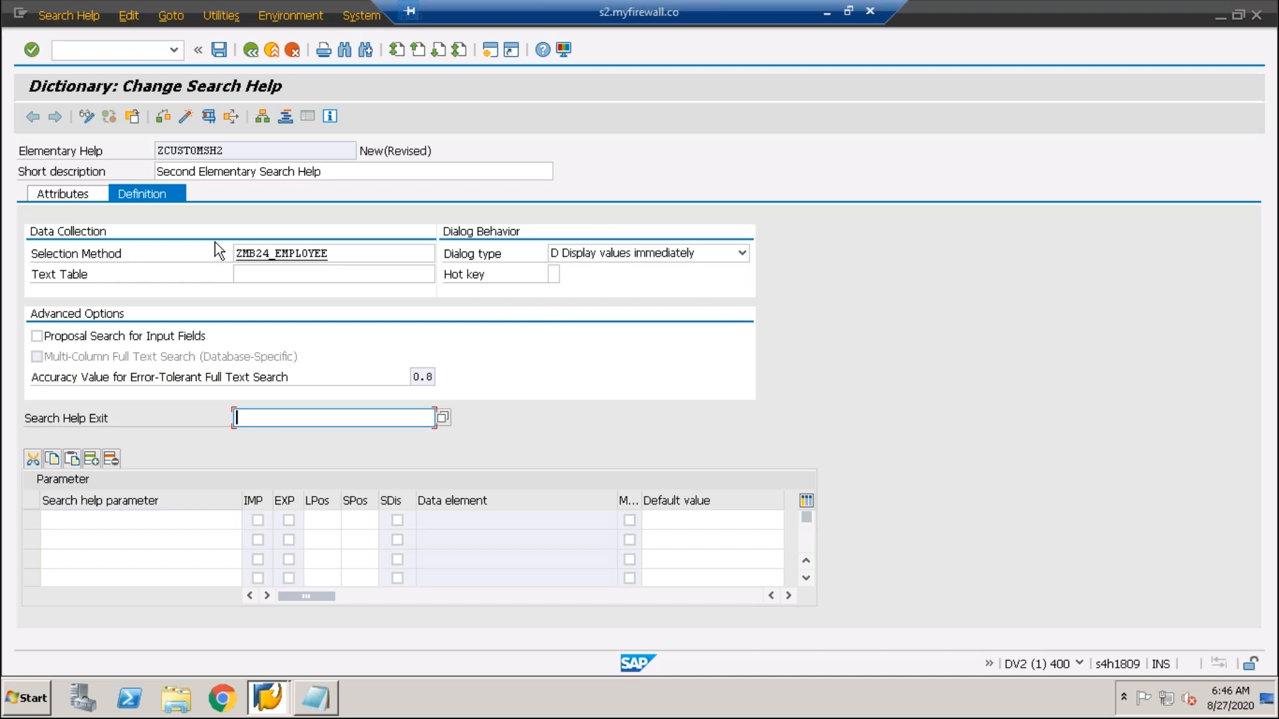
pyautogui.click(103, 525)
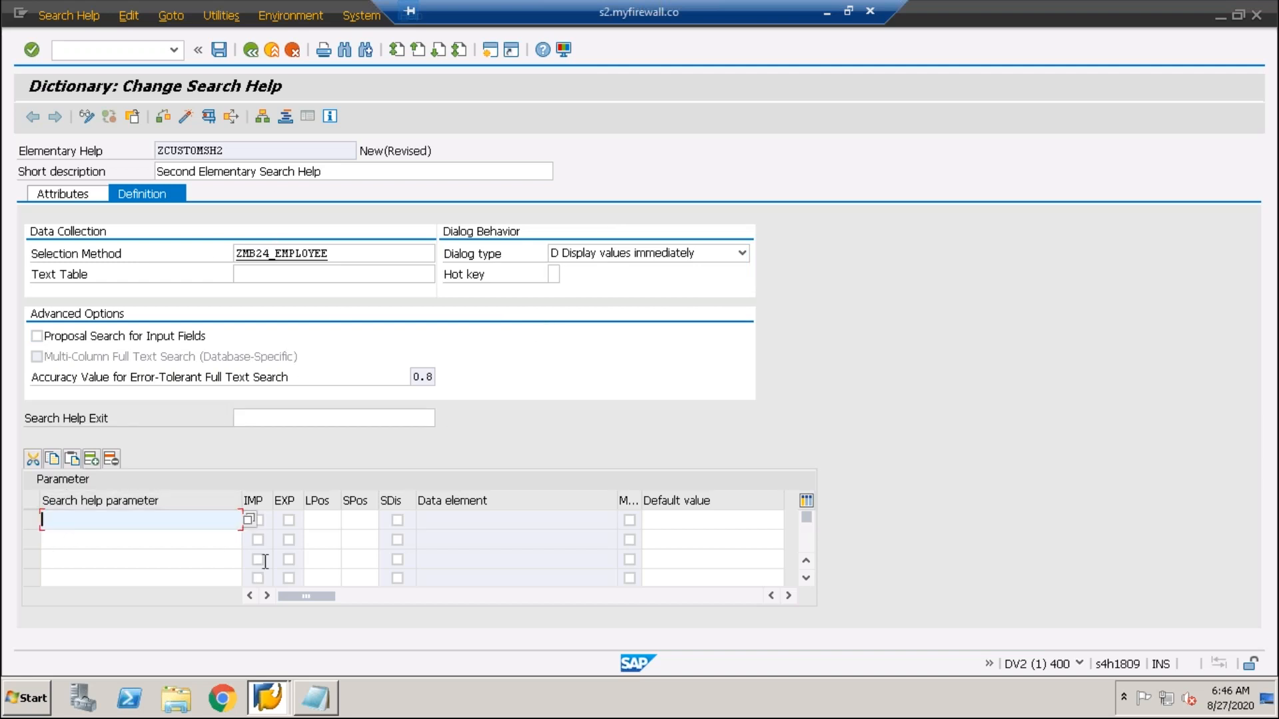
# - Pick EMP_L_NAME from the table's field list as the search help parameter
pyautogui.click(249, 520)
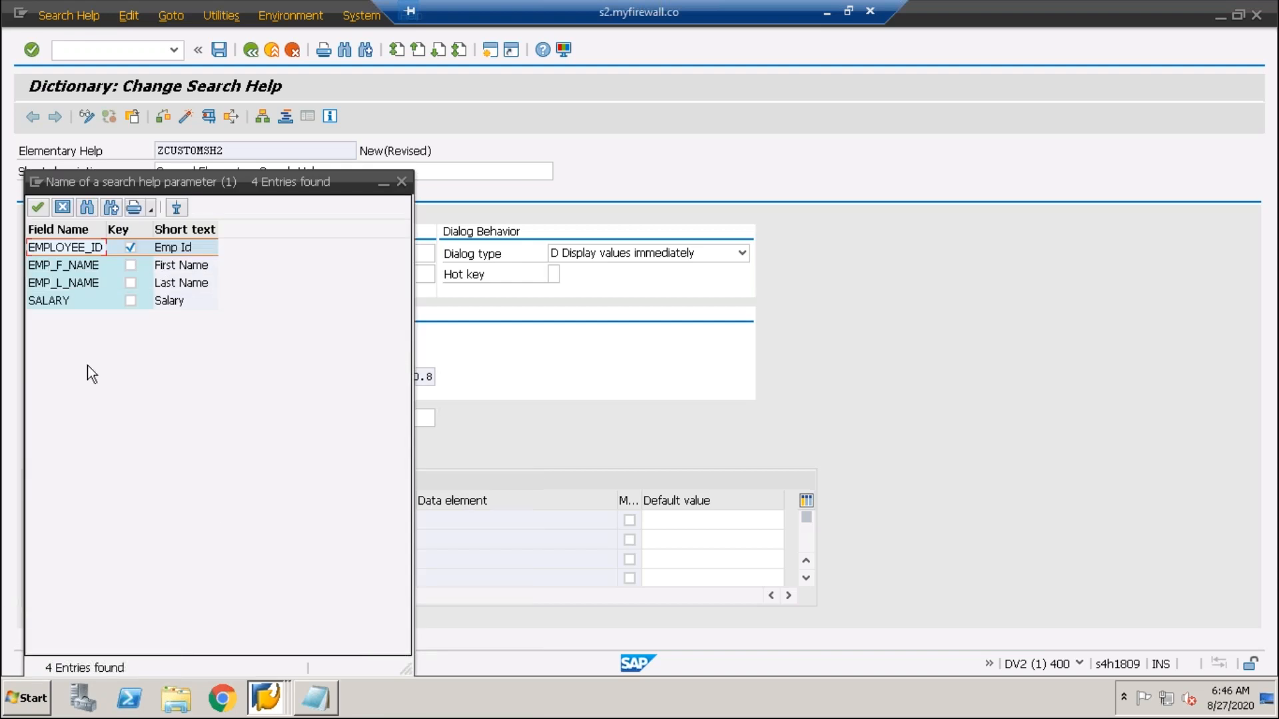
pyautogui.click(58, 269)
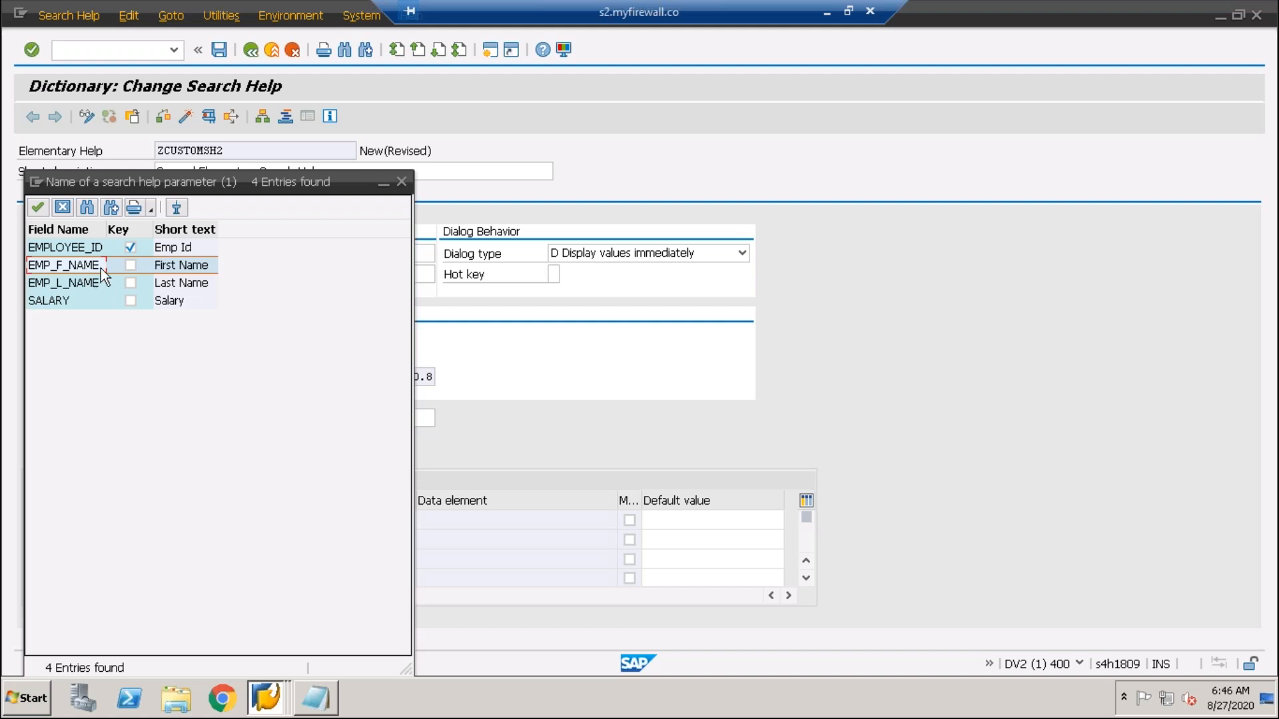
pyautogui.click(79, 285)
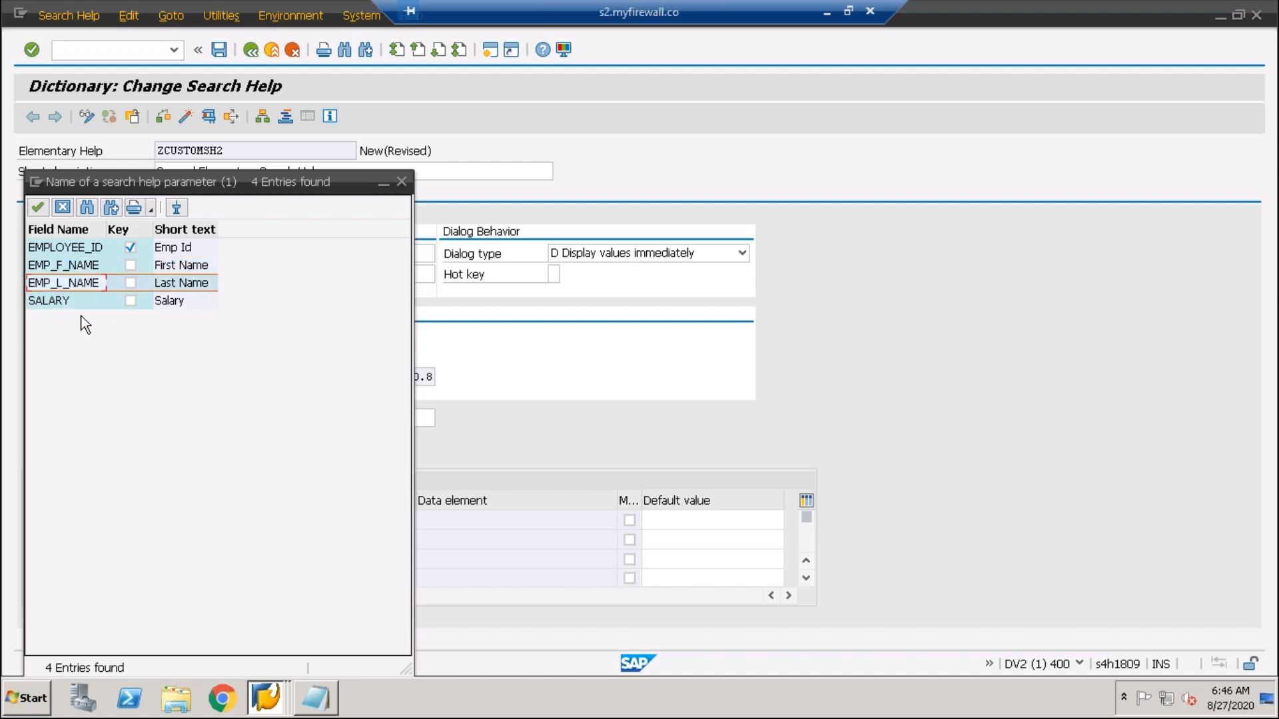
pyautogui.doubleClick(57, 283)
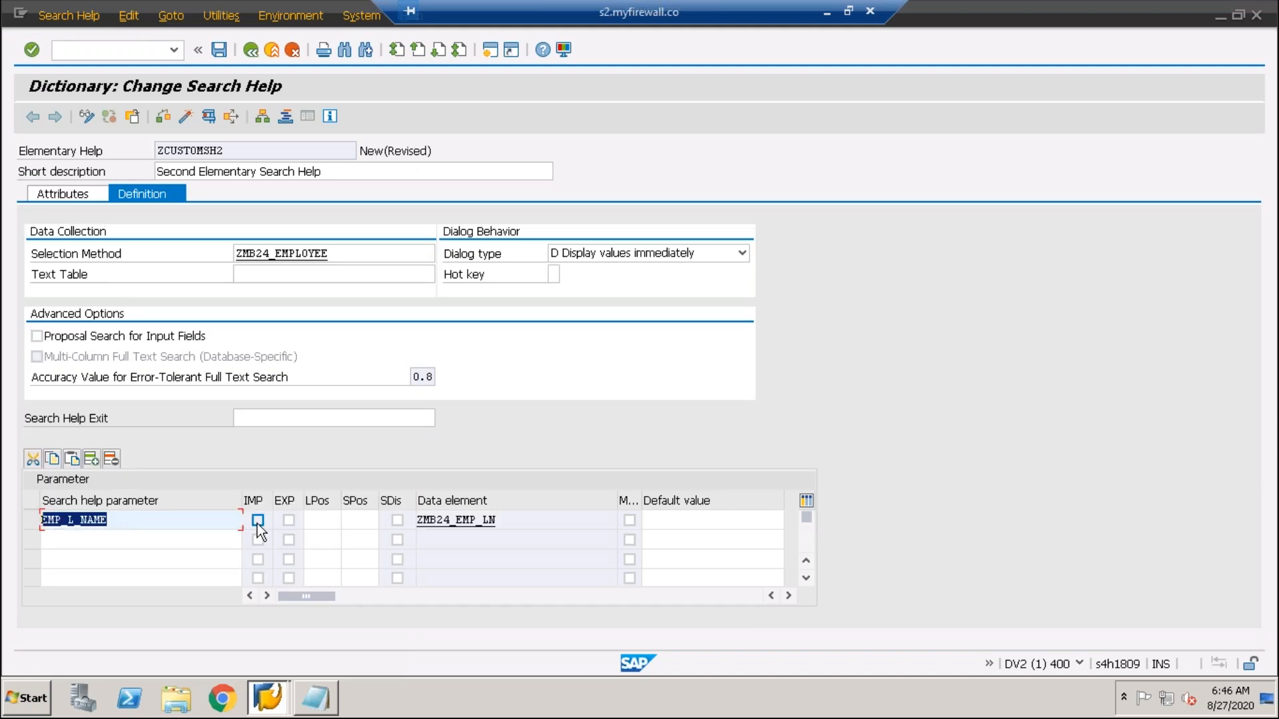
# - Mark EMP_L_NAME as import and export with LPos 1 and SPos 1, then save
pyautogui.click(257, 521)
pyautogui.click(289, 520)
pyautogui.click(319, 521)
pyautogui.write('1')
pyautogui.click(359, 523)
pyautogui.write('1')
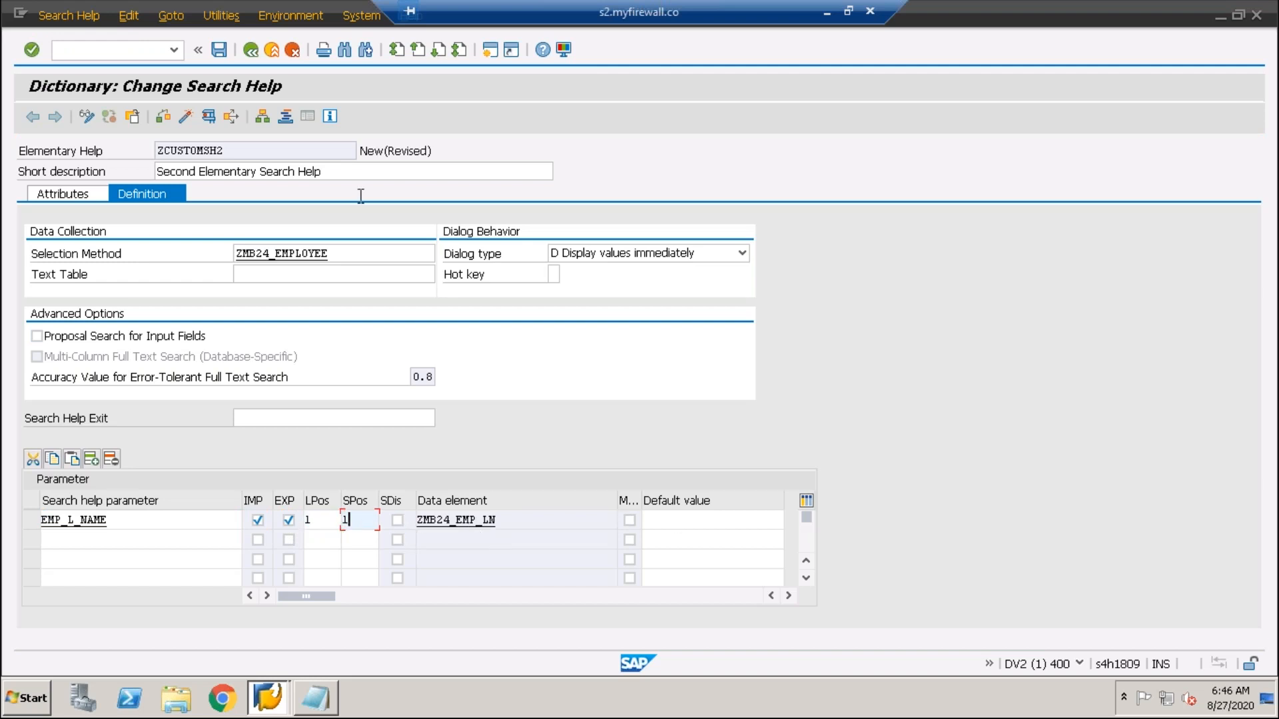
pyautogui.click(218, 50)
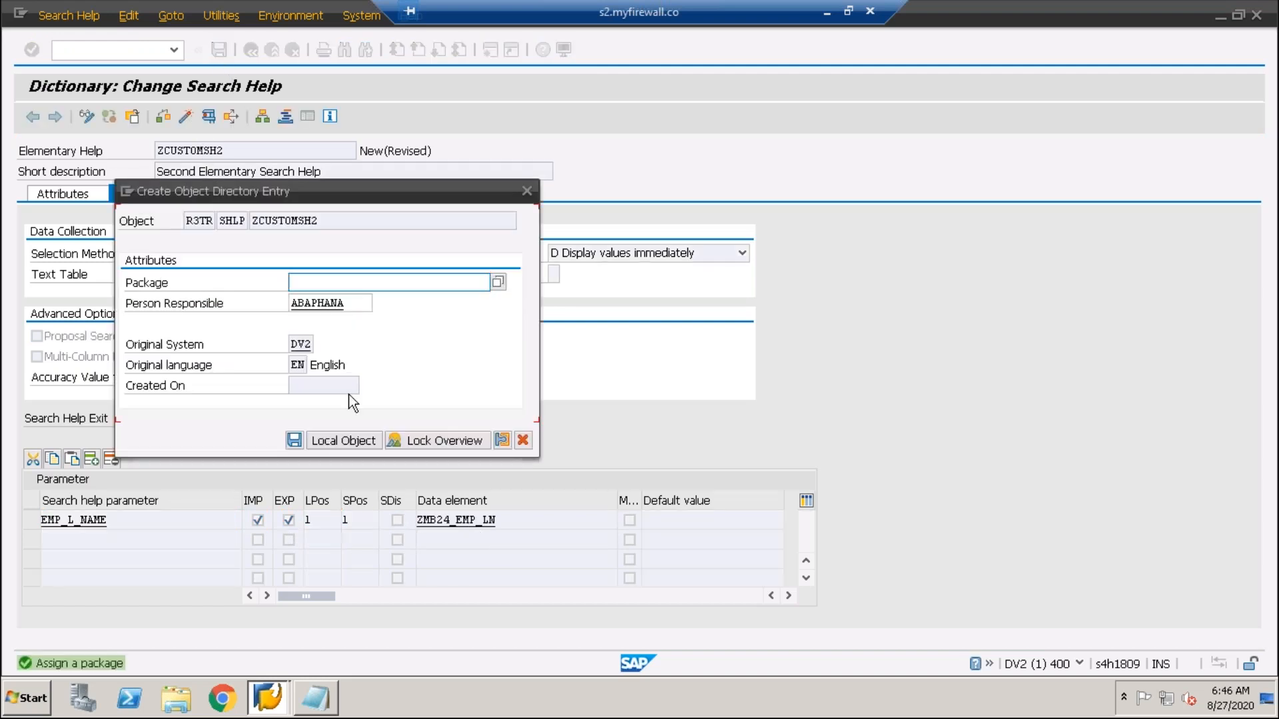
# - Save ZCUSTOMSH2 as a local object, activate it, and start its test run
pyautogui.click(356, 445)
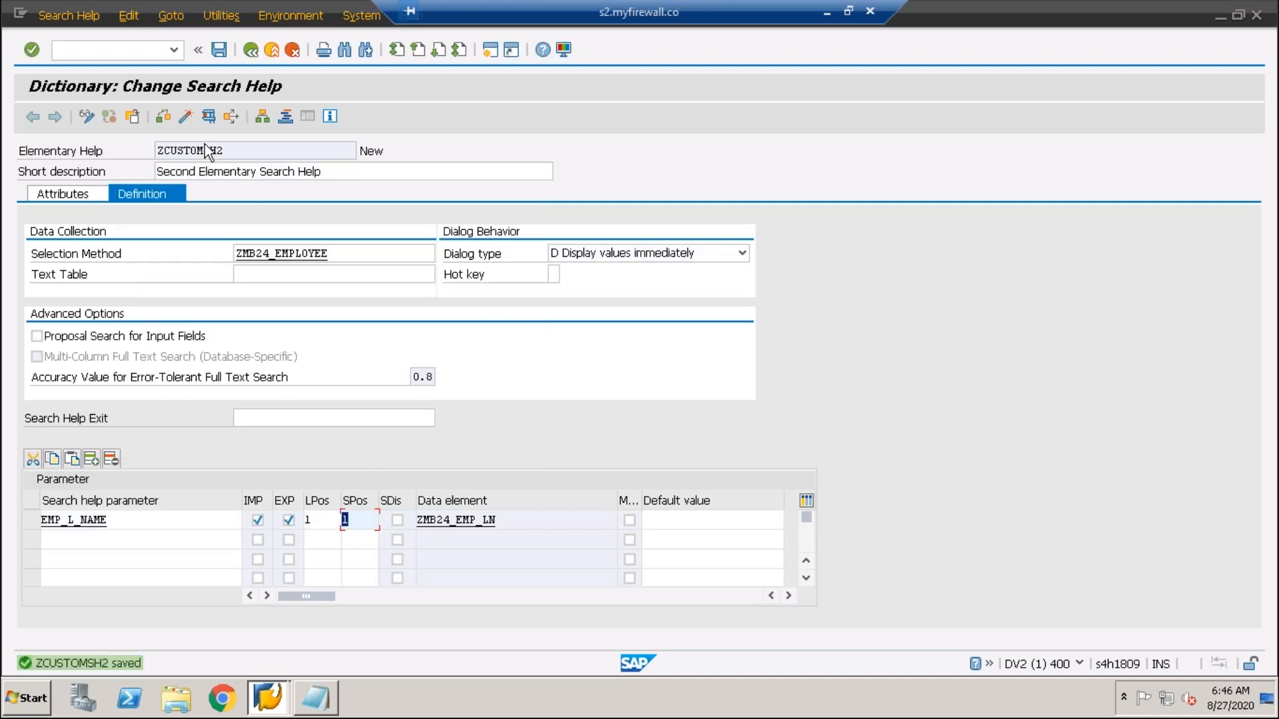
pyautogui.click(185, 118)
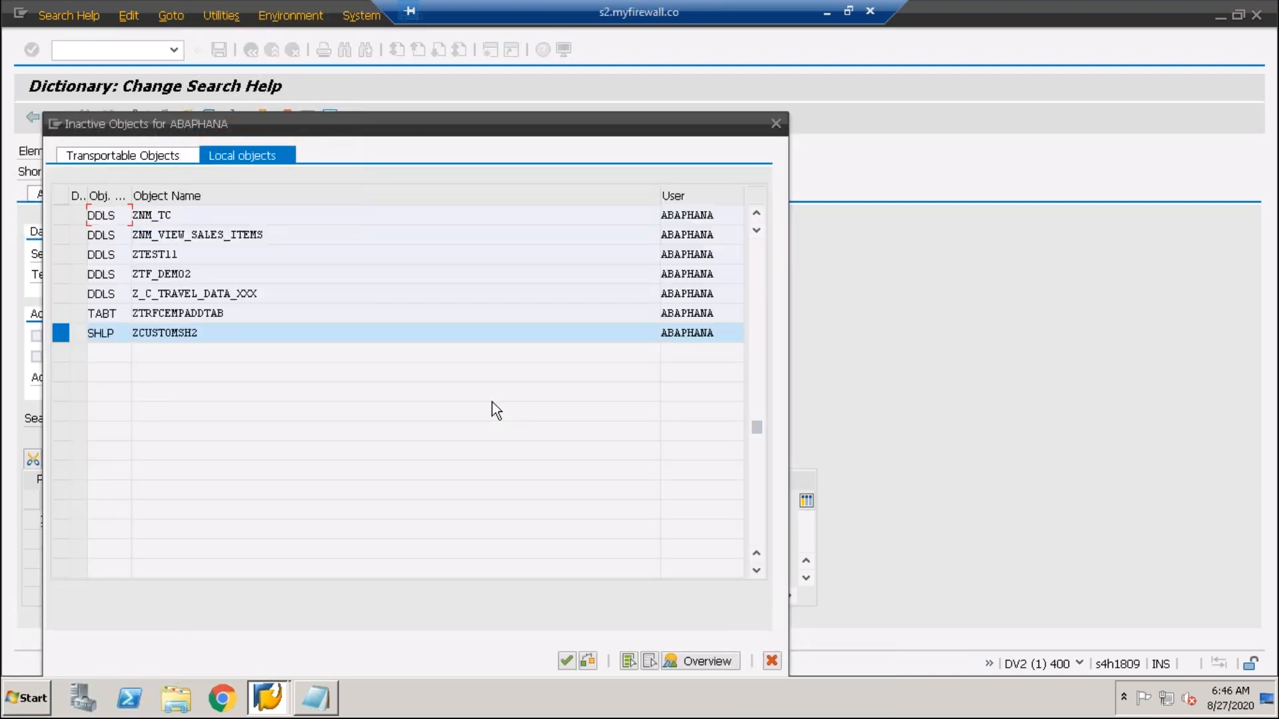
pyautogui.press('Return')
pyautogui.doubleClick(177, 520)
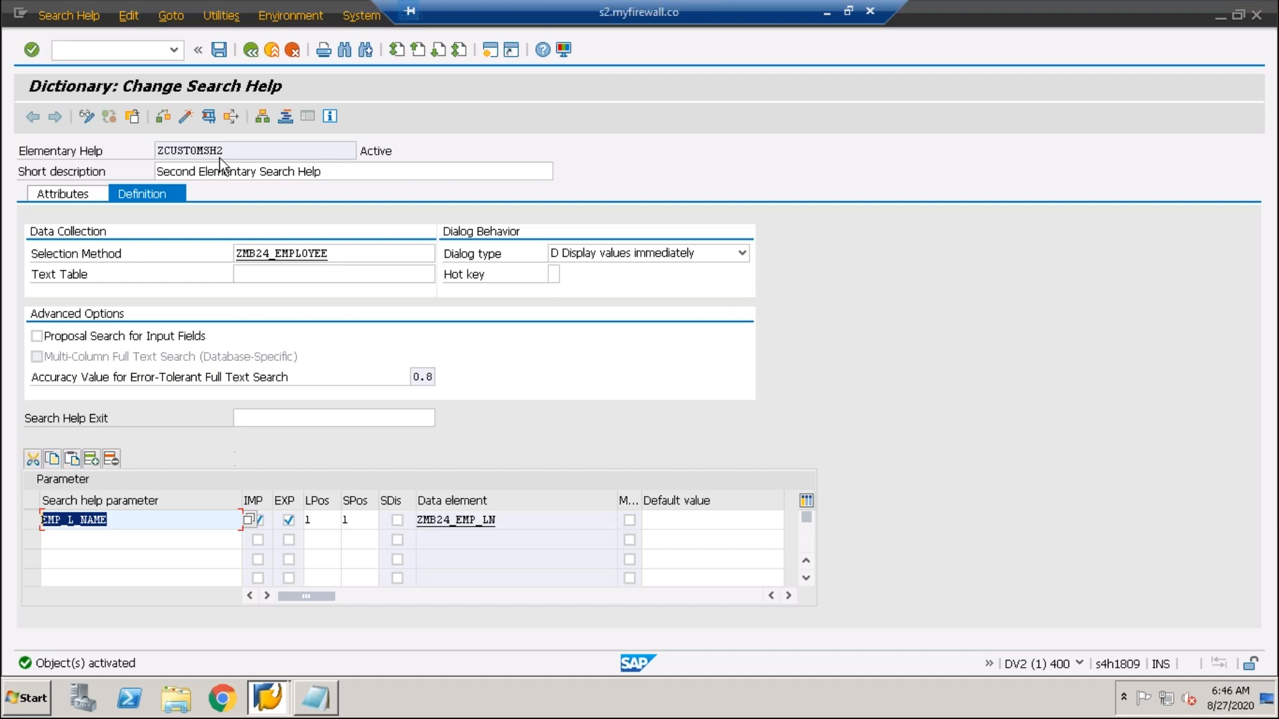
pyautogui.click(208, 117)
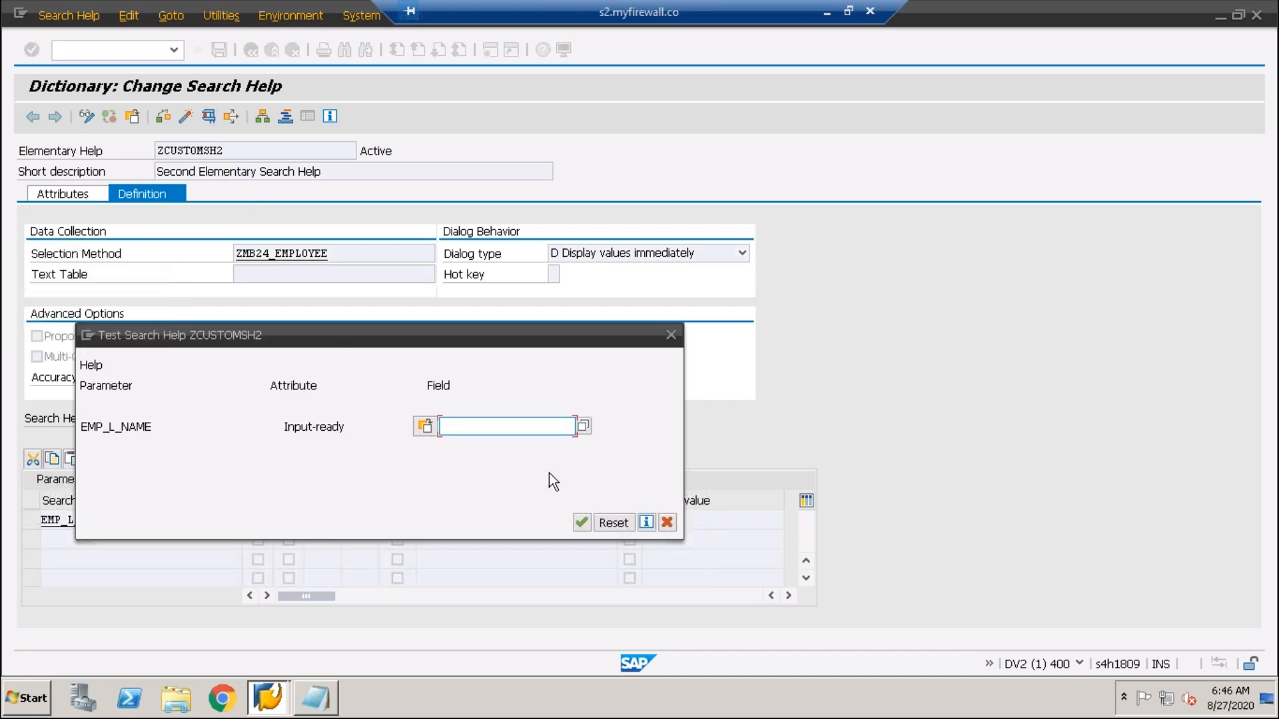
# - Test the last-name F4 list (KUMAR, PARIK, SHARMA), pick SHARMA, and close the test dialog
pyautogui.click(583, 427)
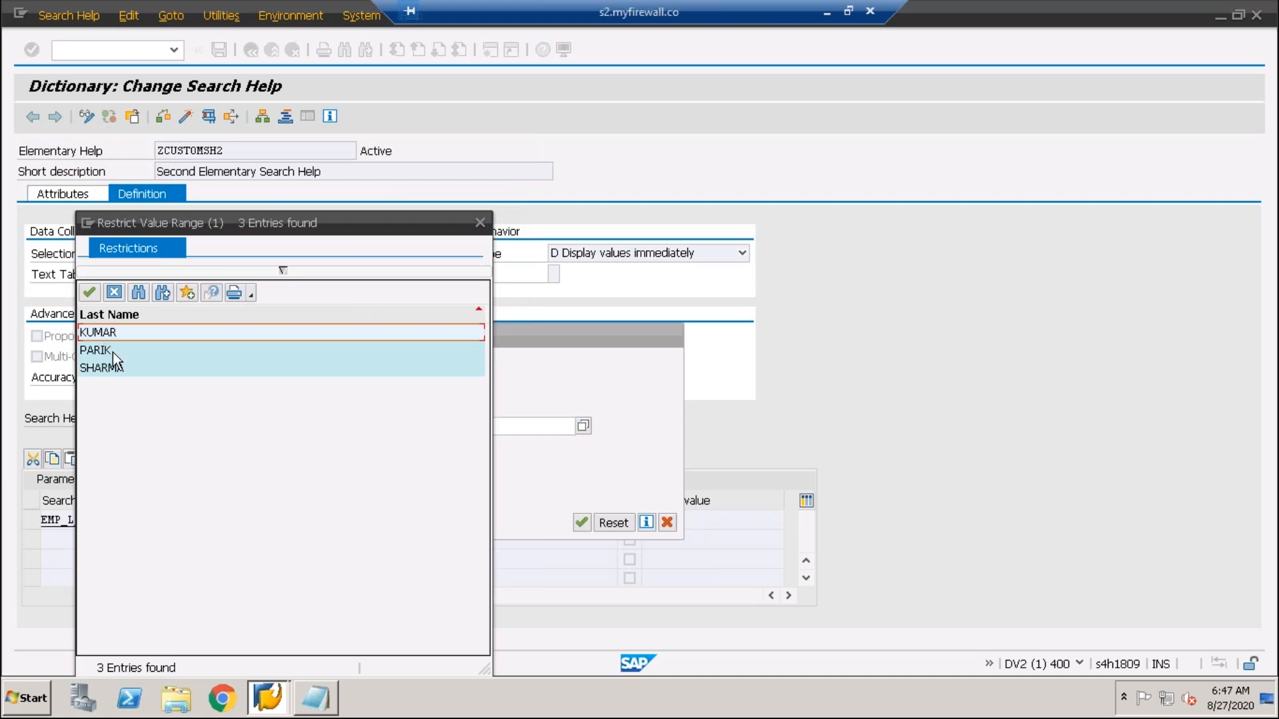
pyautogui.doubleClick(108, 368)
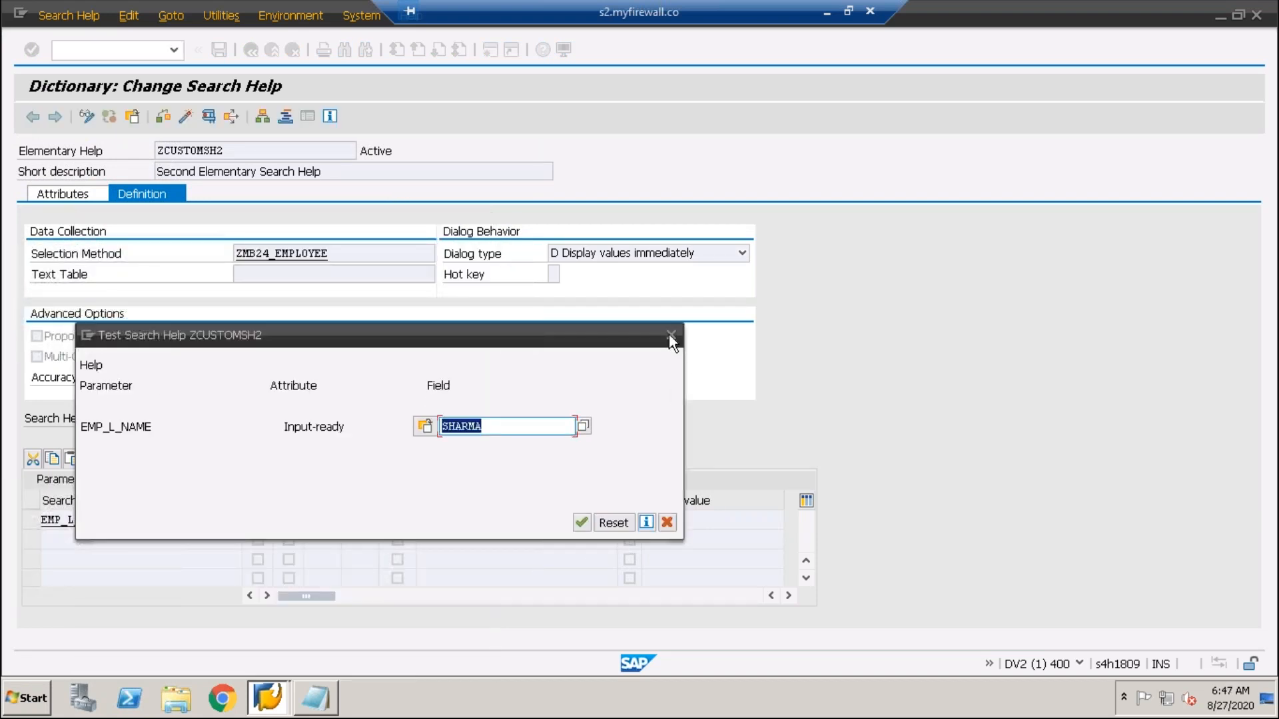
pyautogui.click(671, 335)
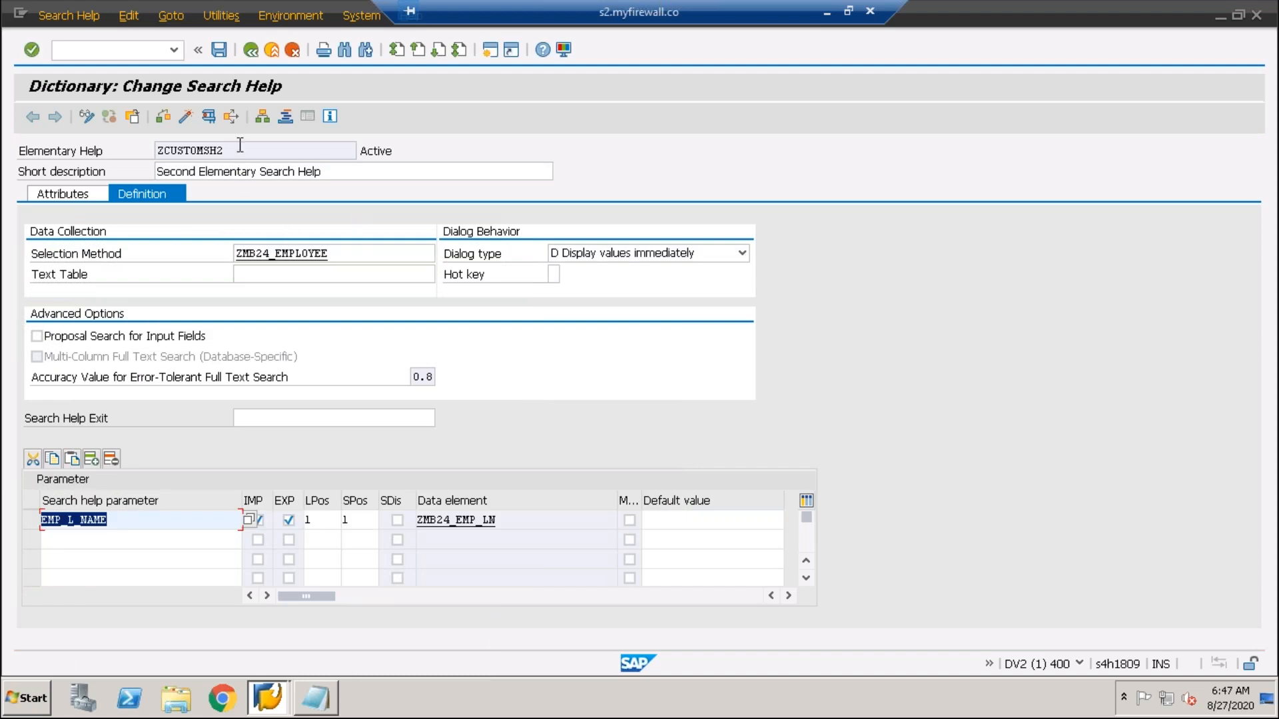
# - Copy the search help name ZCUSTOMSH2 and bring up the Notepad note
pyautogui.moveTo(115, 157); pyautogui.dragTo(110, 158)
pyautogui.moveTo(248, 152); pyautogui.dragTo(106, 151)
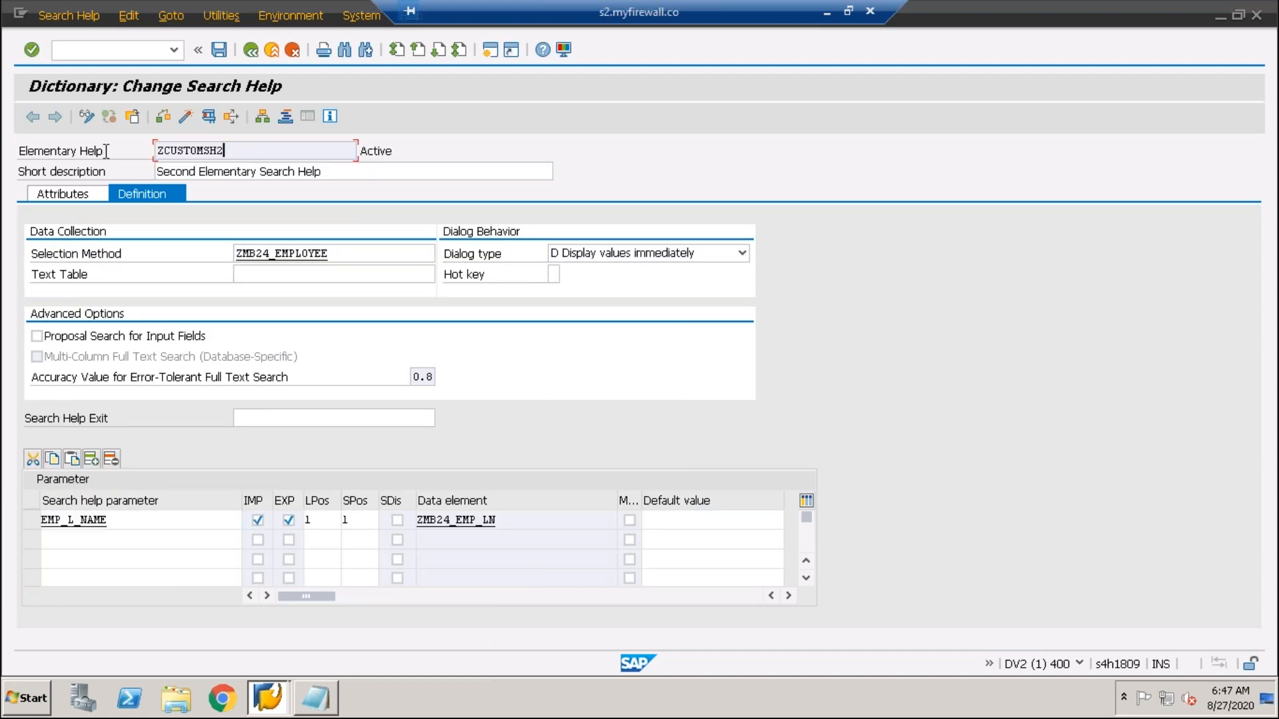
pyautogui.moveTo(256, 154); pyautogui.dragTo(83, 159)
pyautogui.moveTo(228, 151); pyautogui.dragTo(72, 149)
pyautogui.hotkey('ctrl', 'c')
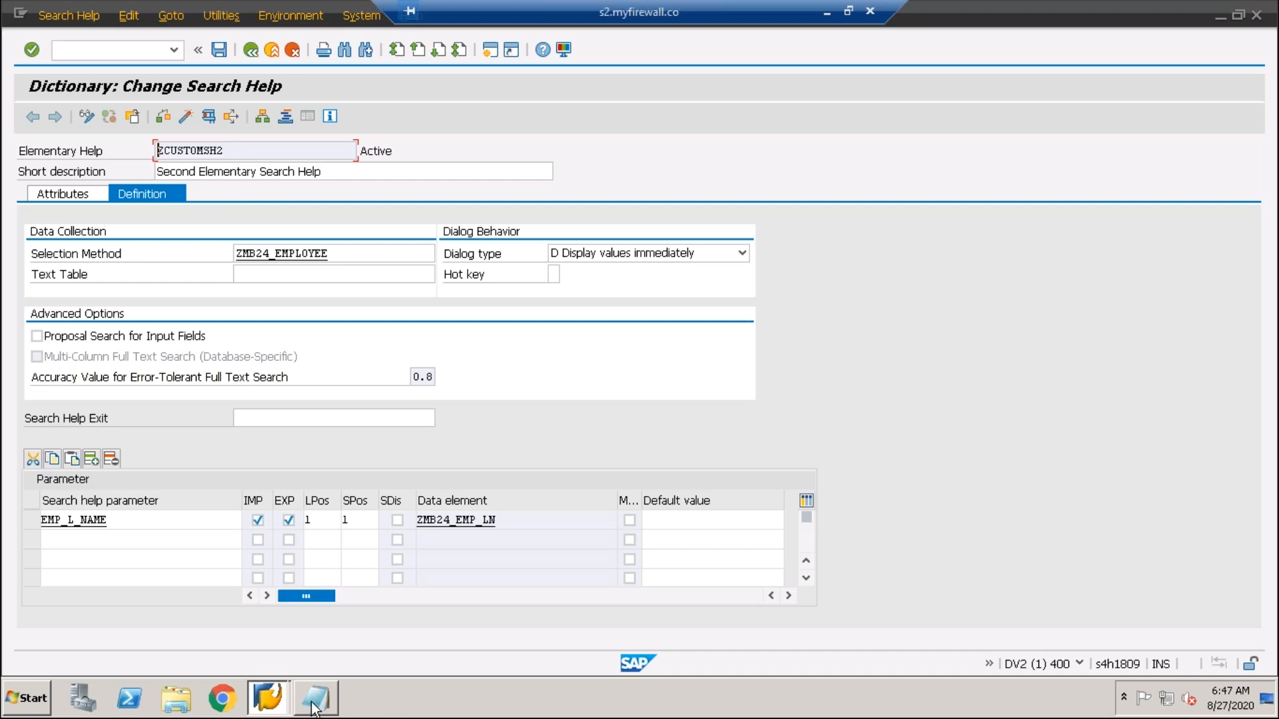
pyautogui.click(313, 699)
# - Paste ZCUSTOMSH2 on a new line below ZCUSTOMSH, then minimize Notepad
pyautogui.moveTo(203, 231); pyautogui.dragTo(110, 230)
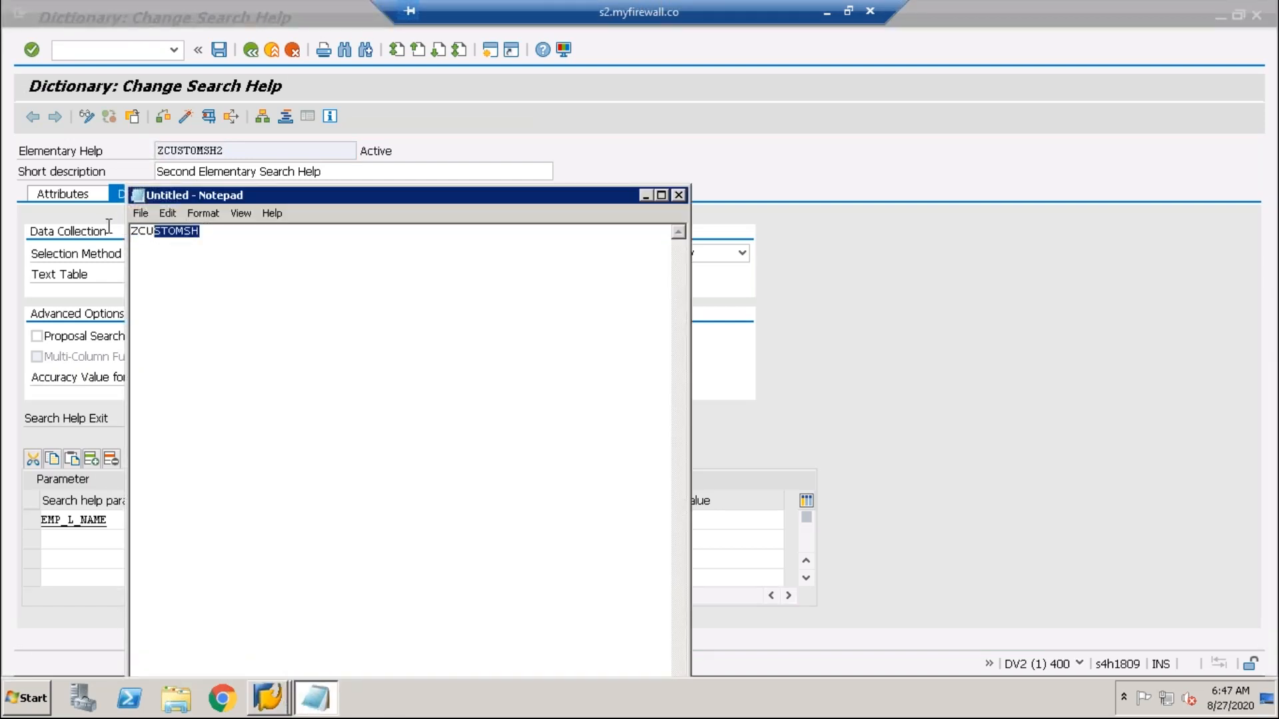
pyautogui.click(209, 235)
pyautogui.press('Return')
pyautogui.hotkey('ctrl', 'v')
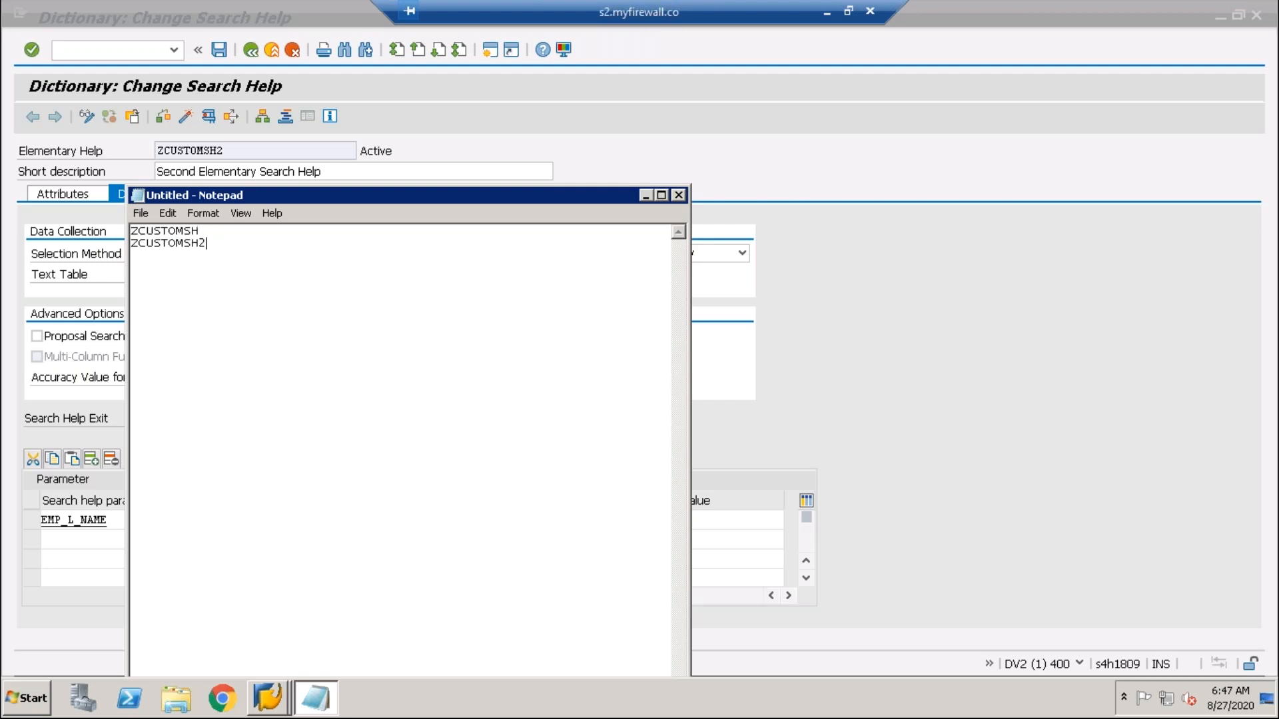
pyautogui.click(647, 198)
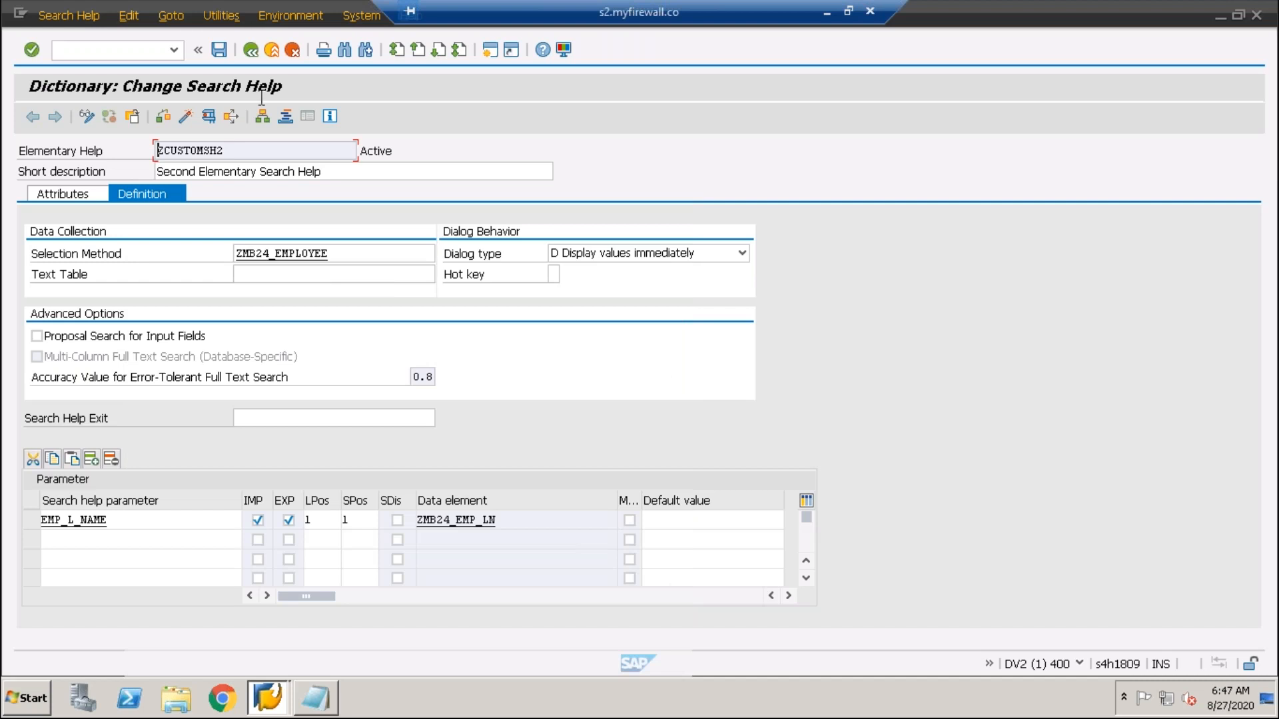
# - Return to the ABAP Dictionary start screen and clear the old name ZCUSTOMSH2
pyautogui.click(250, 50)
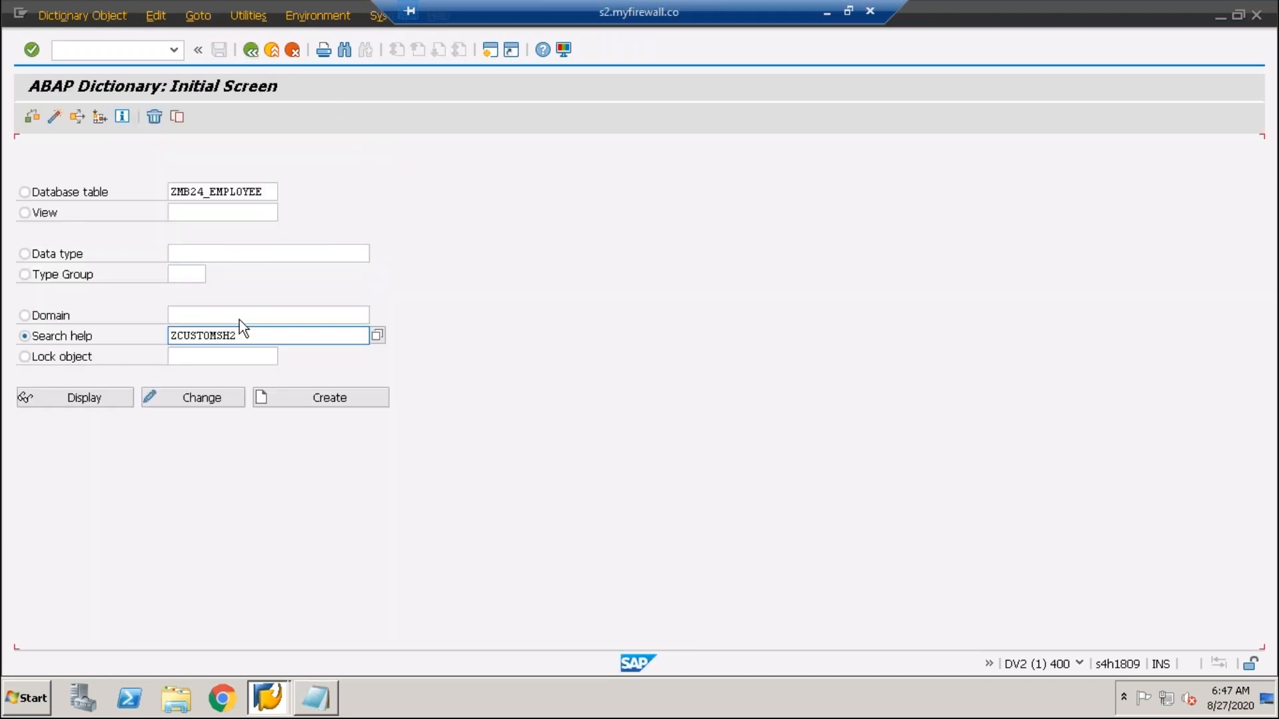
pyautogui.moveTo(265, 333); pyautogui.dragTo(27, 320)
pyautogui.press('BackSpace')
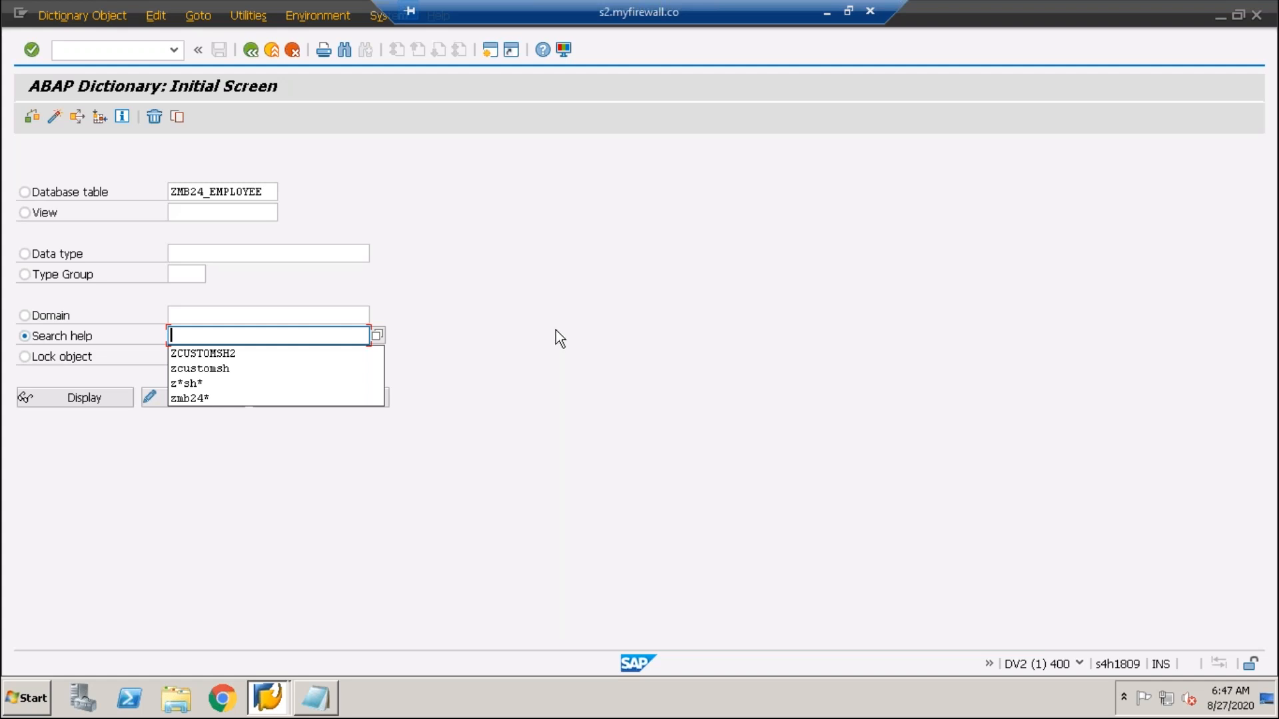
pyautogui.click(198, 334)
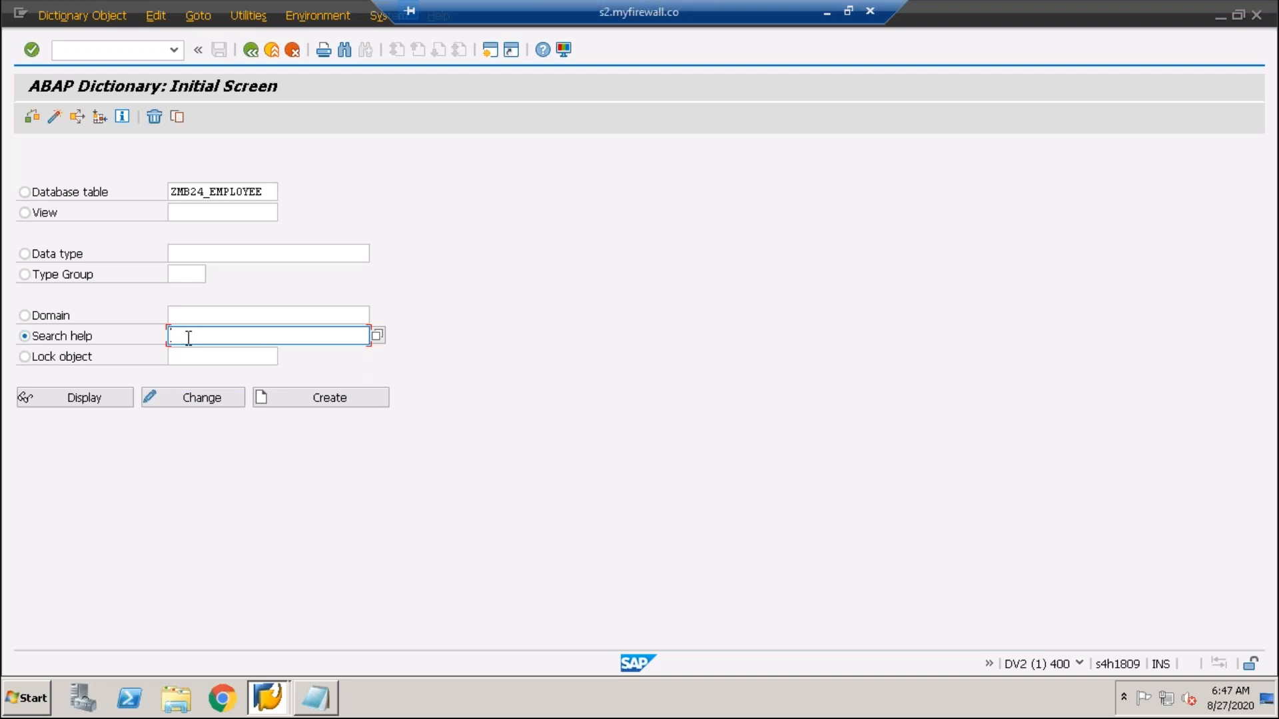
# - Enter the new search help name ZCUSTOMCOLSH, correcting a typo
pyautogui.write('z')
pyautogui.press('capslock')
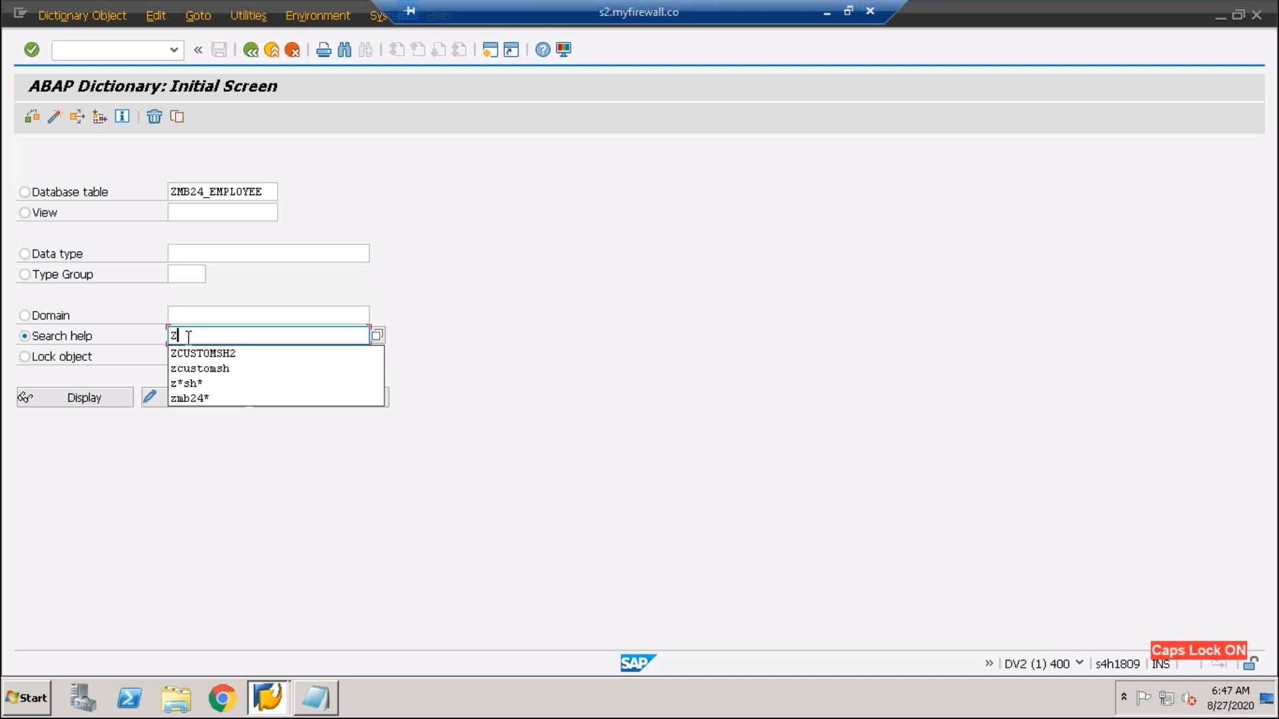
pyautogui.write('C')
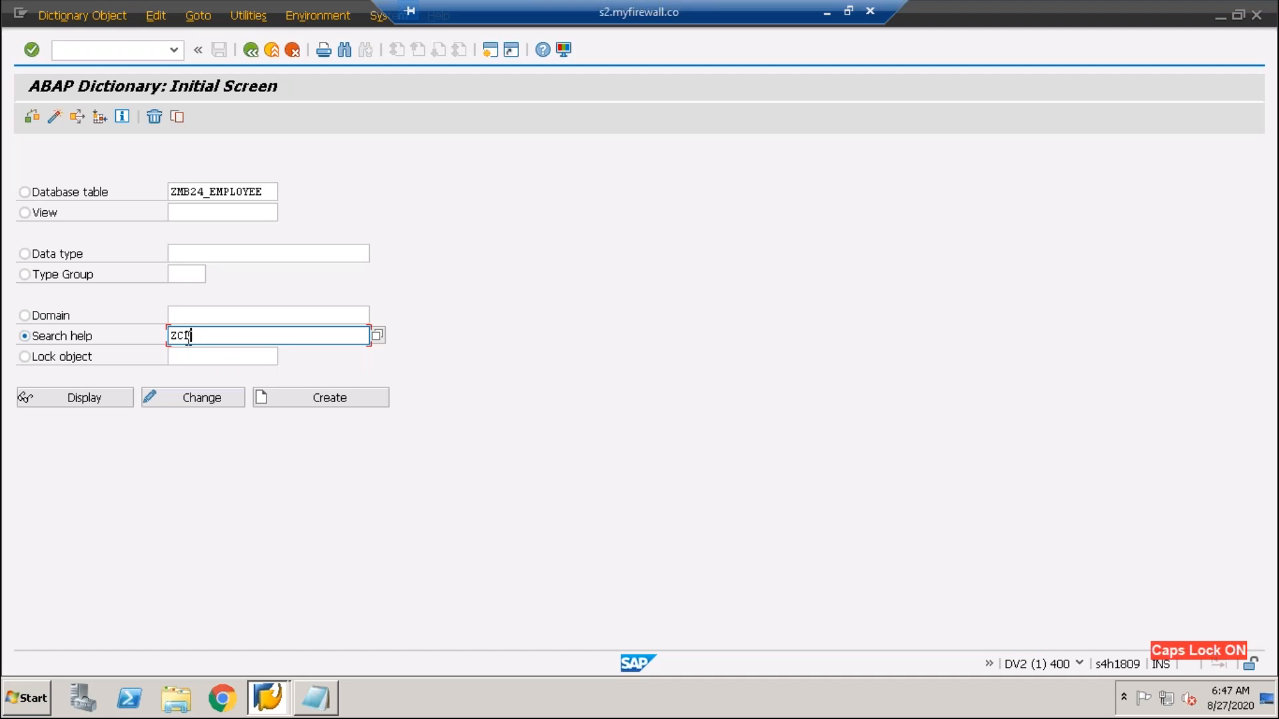
pyautogui.write('L')
pyautogui.press('BackSpace')
pyautogui.press('BackSpace')
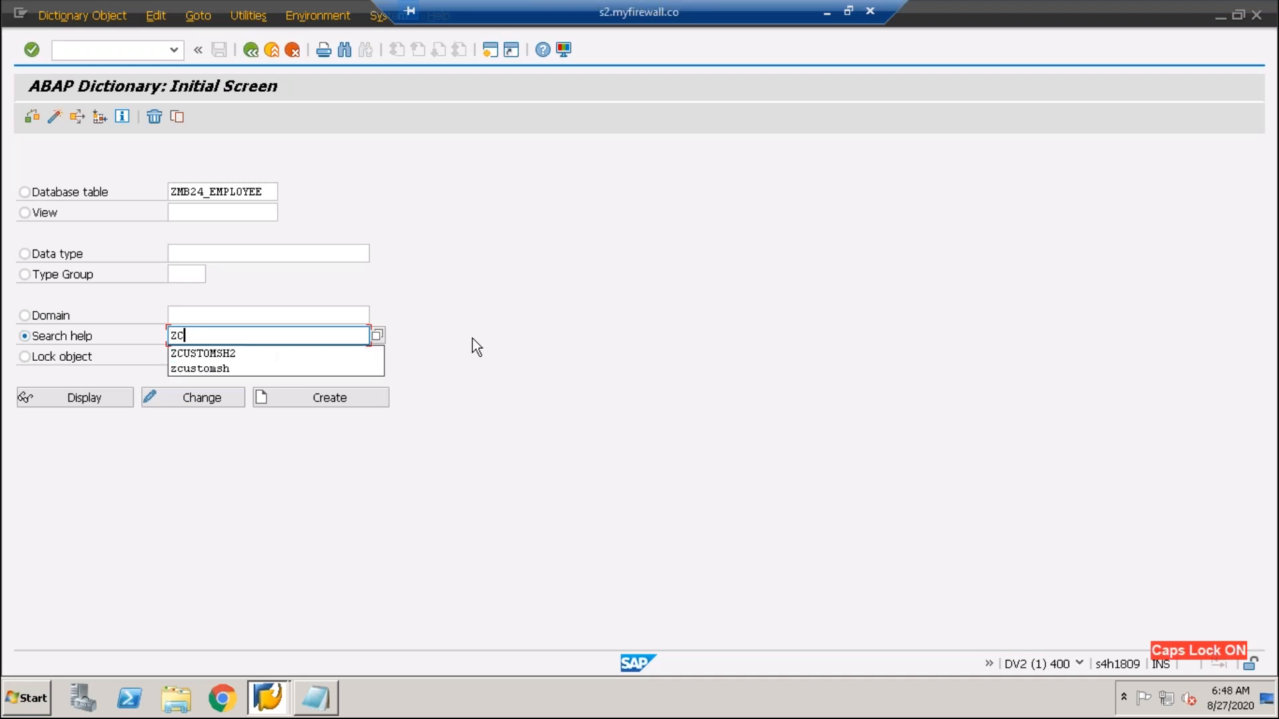
pyautogui.write('CUSTOMCOL')
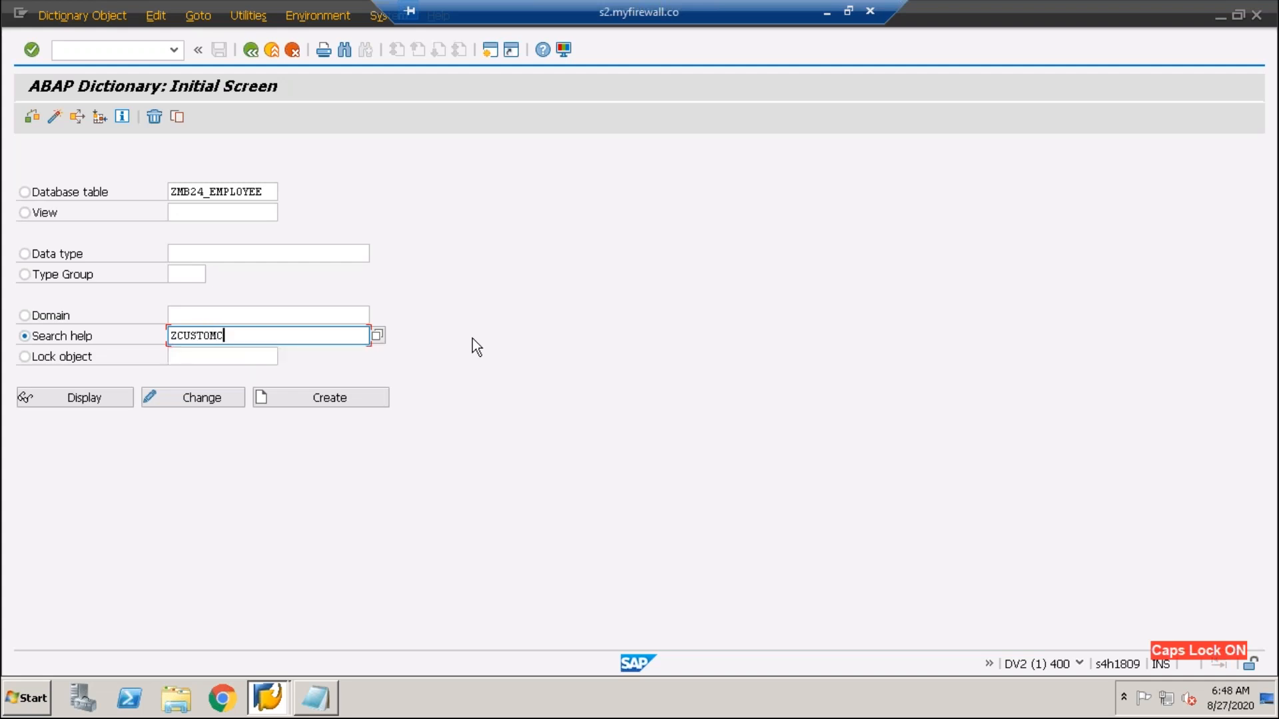
pyautogui.write('SH')
# - Create ZCUSTOMCOLSH as a collective search help
pyautogui.click(342, 398)
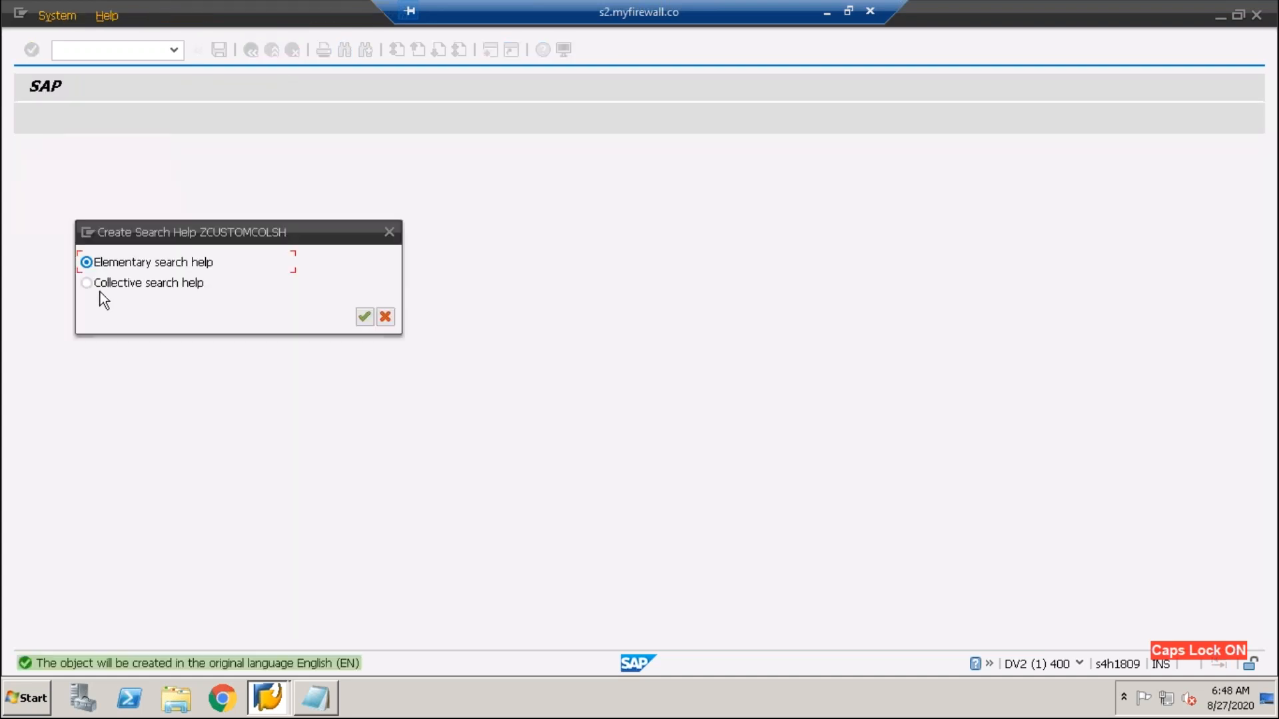
pyautogui.click(86, 282)
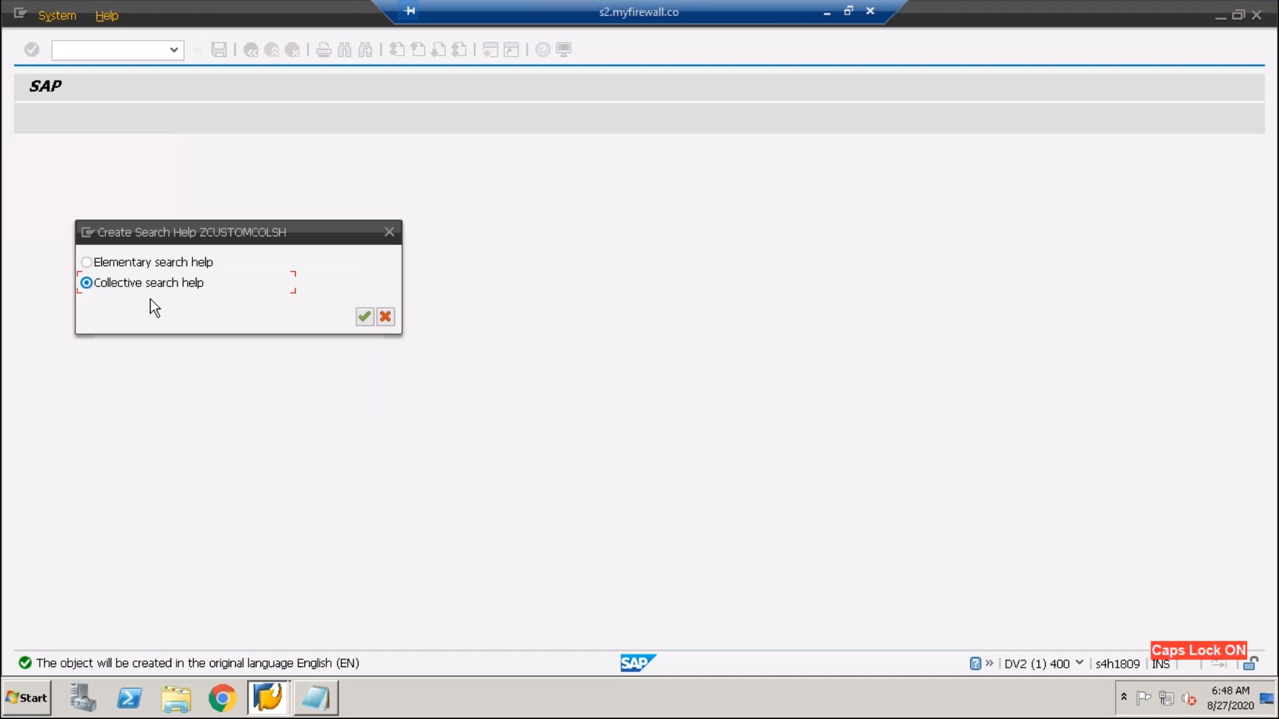
pyautogui.click(364, 317)
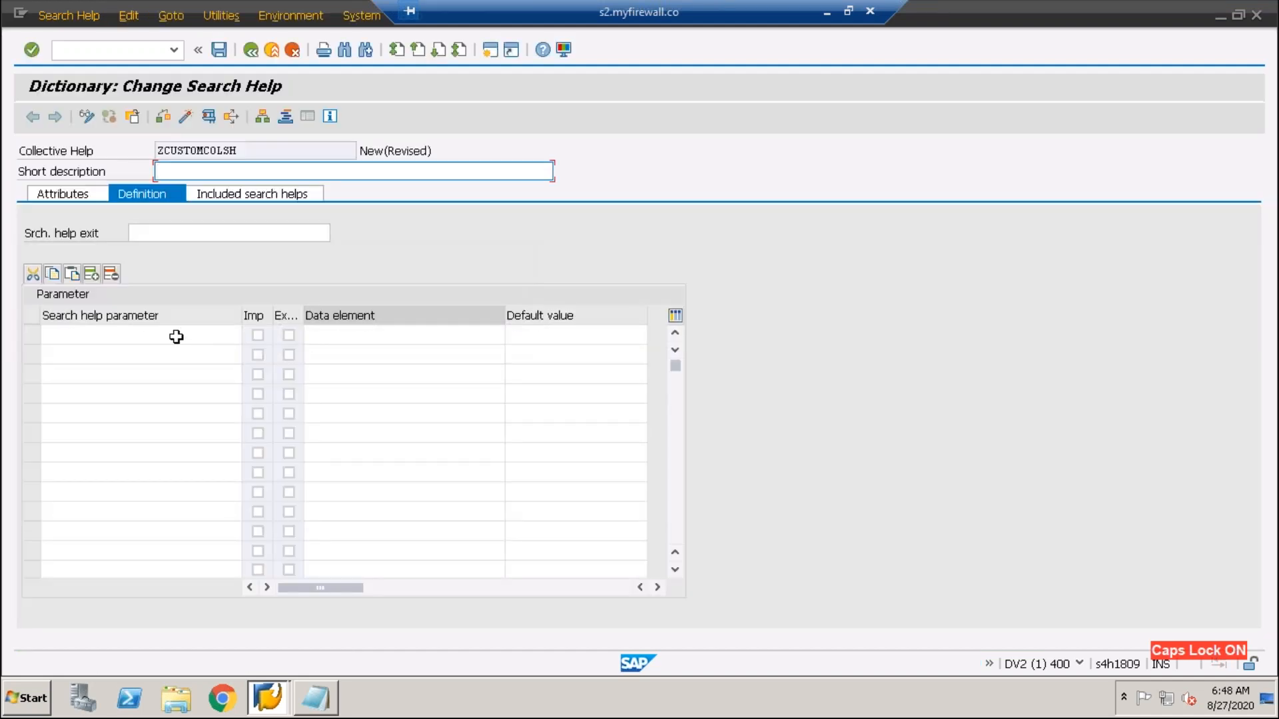
pyautogui.click(166, 233)
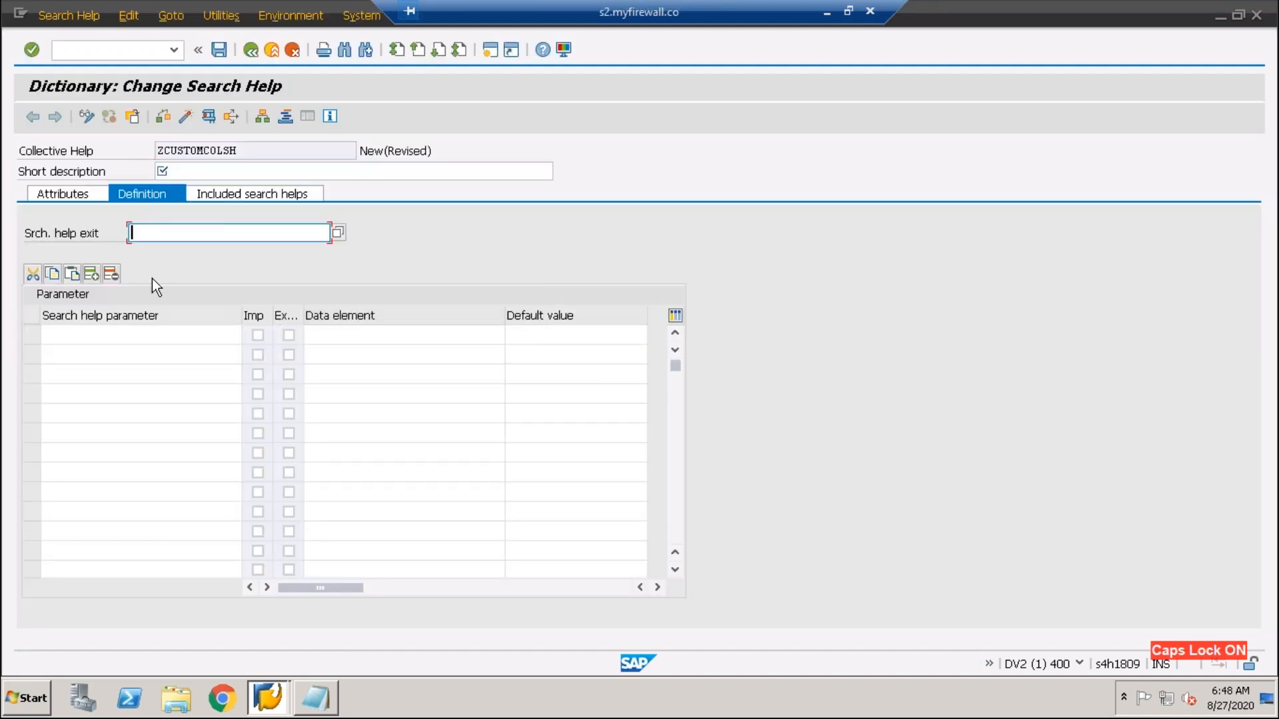
# - Enter the short description 'Collective Search Help' and show the empty included search helps list
pyautogui.click(188, 170)
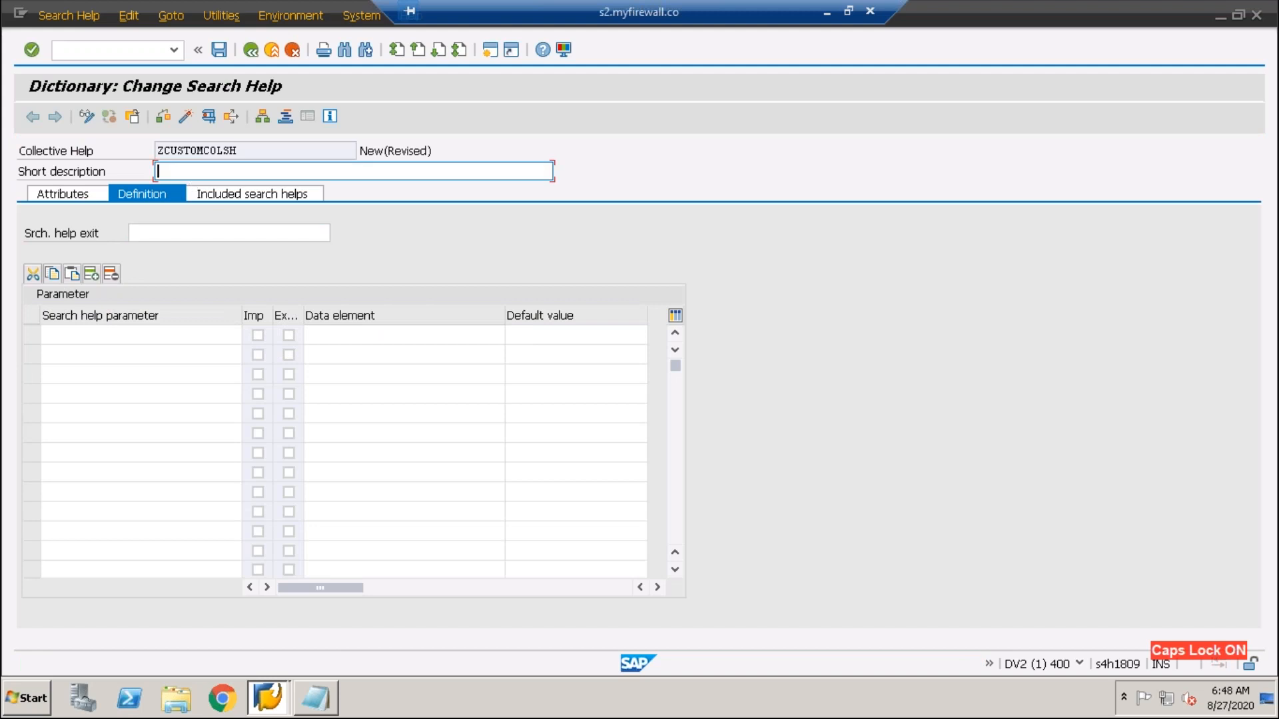
pyautogui.write('tEST')
pyautogui.press('BackSpace')
pyautogui.press('BackSpace')
pyautogui.press('BackSpace')
pyautogui.press('BackSpace')
pyautogui.write('cO')
pyautogui.press('BackSpace')
pyautogui.press('BackSpace')
pyautogui.press('capslock')
pyautogui.write('Collec')
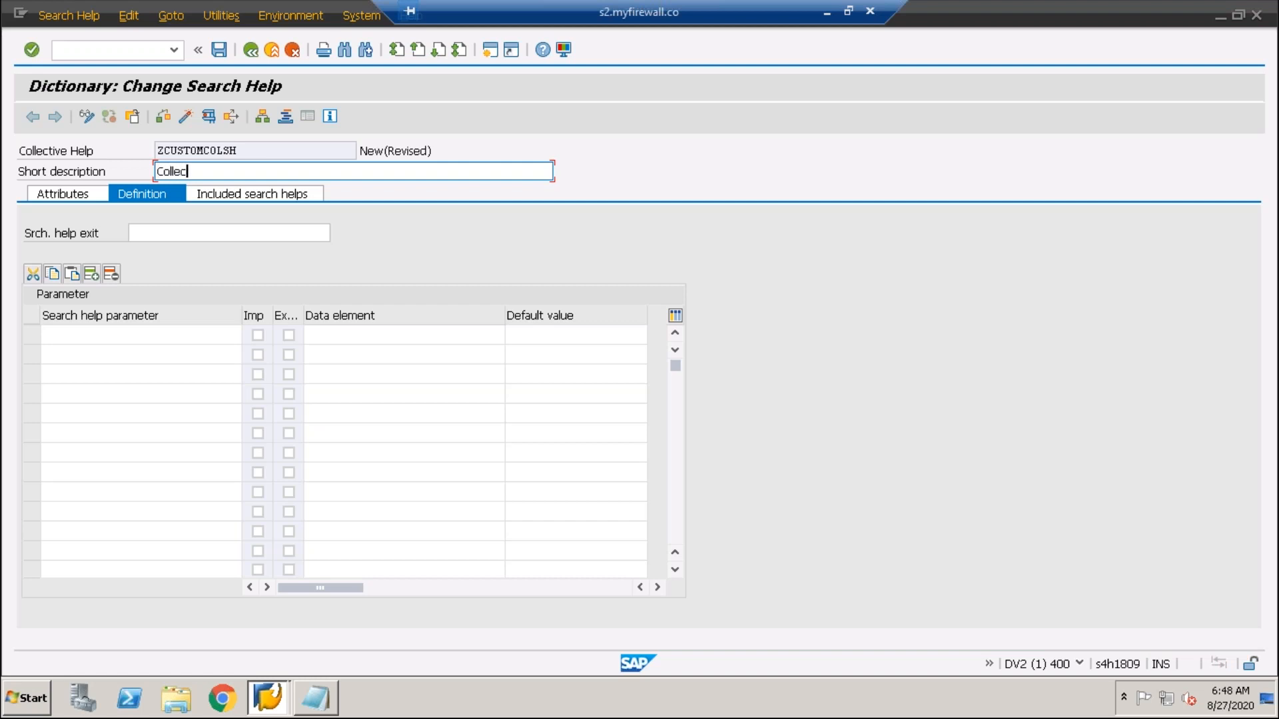
pyautogui.write('tive Search Heo')
pyautogui.write('p')
pyautogui.press('BackSpace')
pyautogui.press('BackSpace')
pyautogui.press('BackSpace')
pyautogui.write('elp')
pyautogui.click(230, 199)
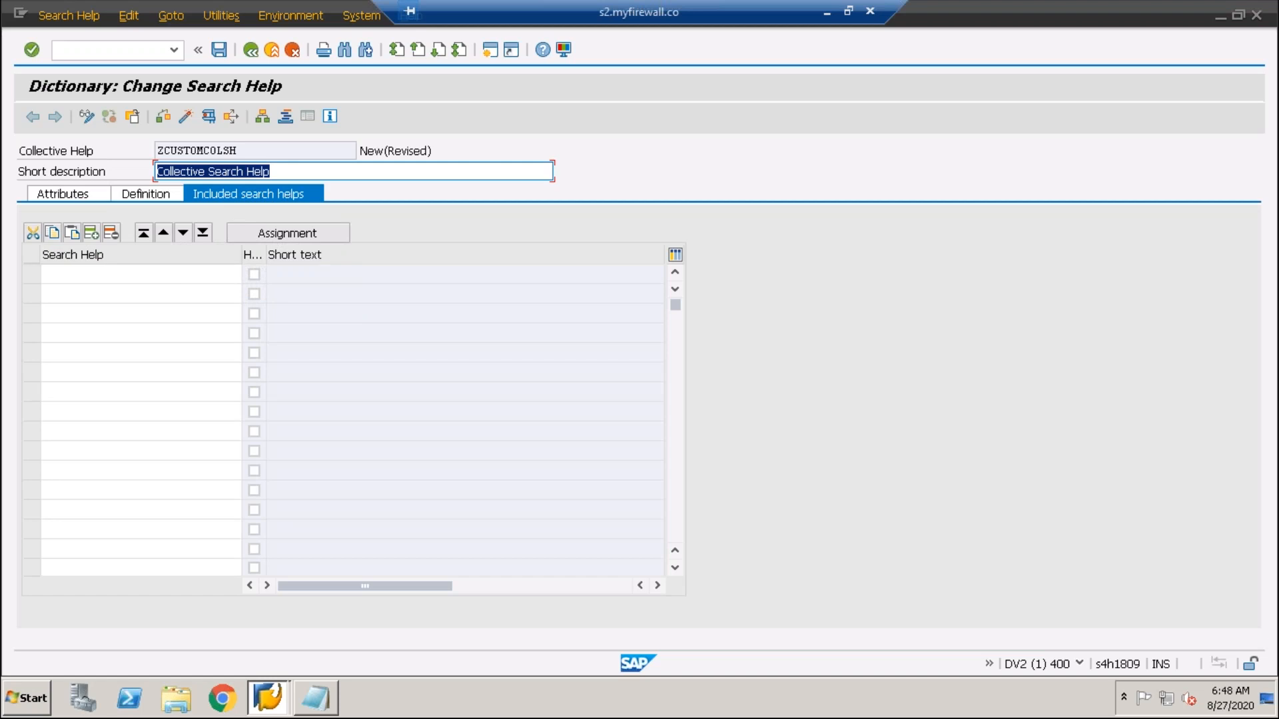
pyautogui.click(66, 275)
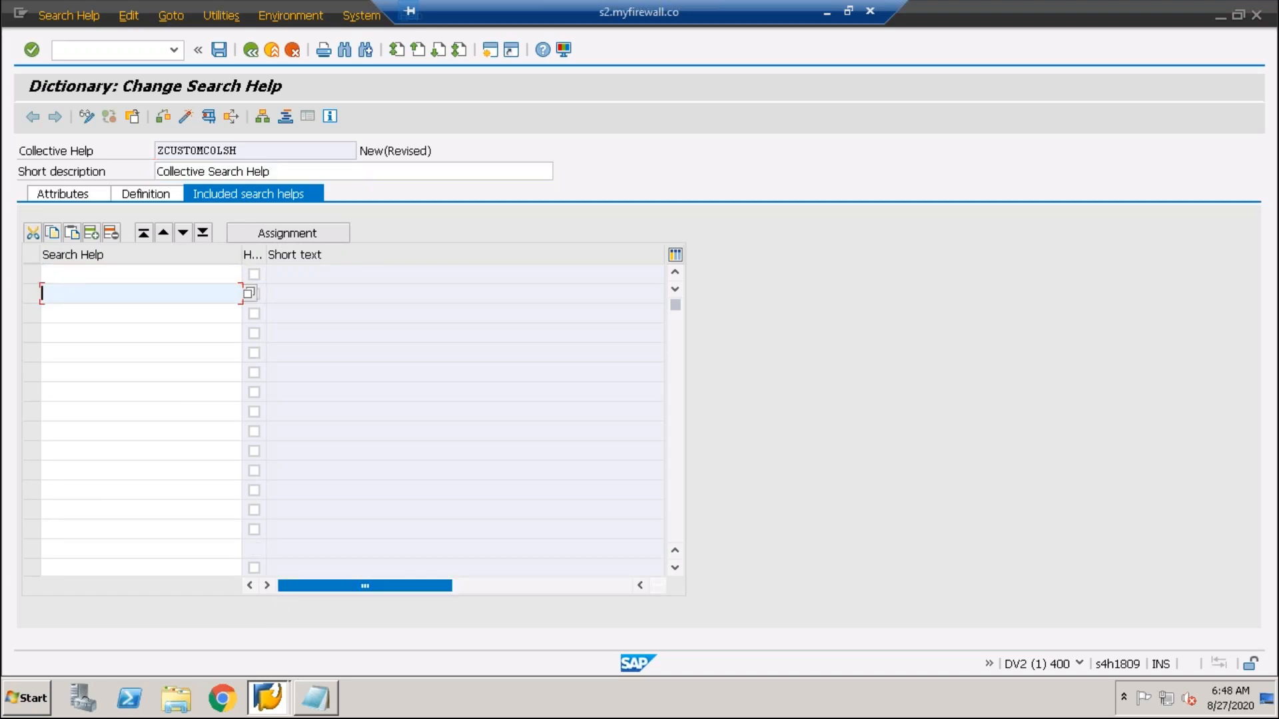
# - Paste ZCUSTOMSH and ZCUSTOMSH2 from the notes into the included search helps table
pyautogui.click(314, 697)
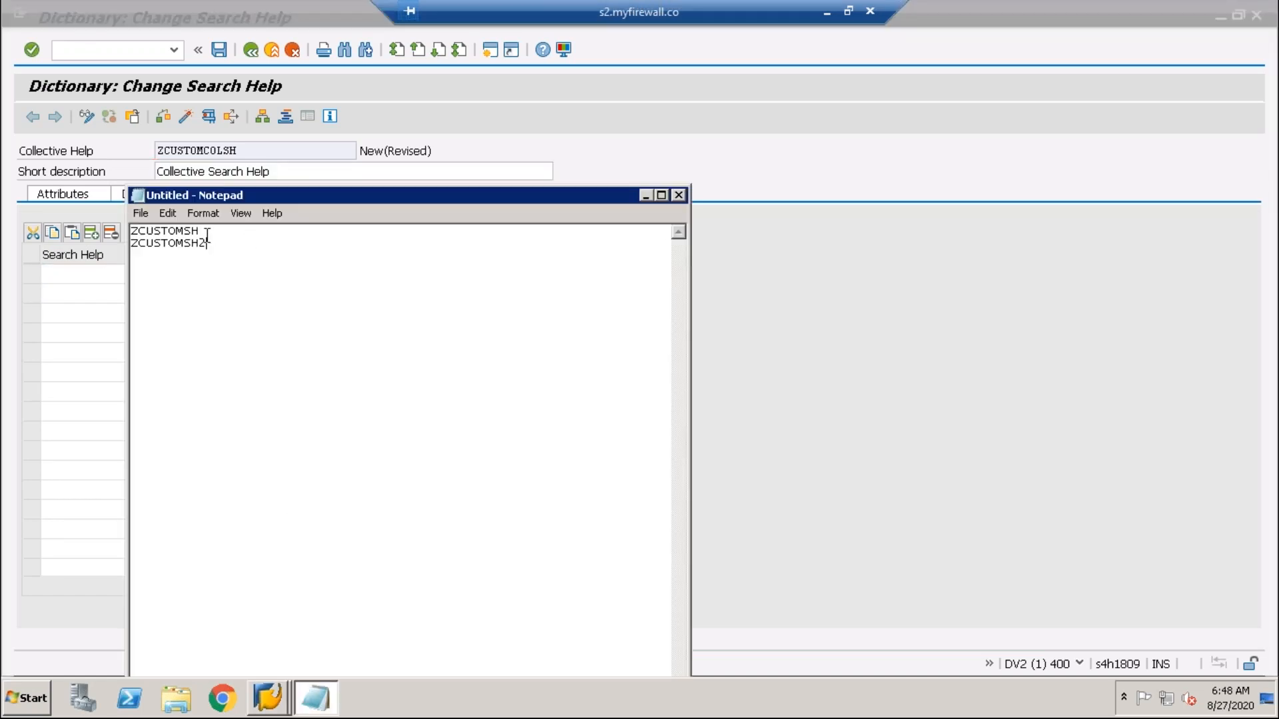
pyautogui.hotkey('ctrl', 'a')
pyautogui.hotkey('ctrl', 'c')
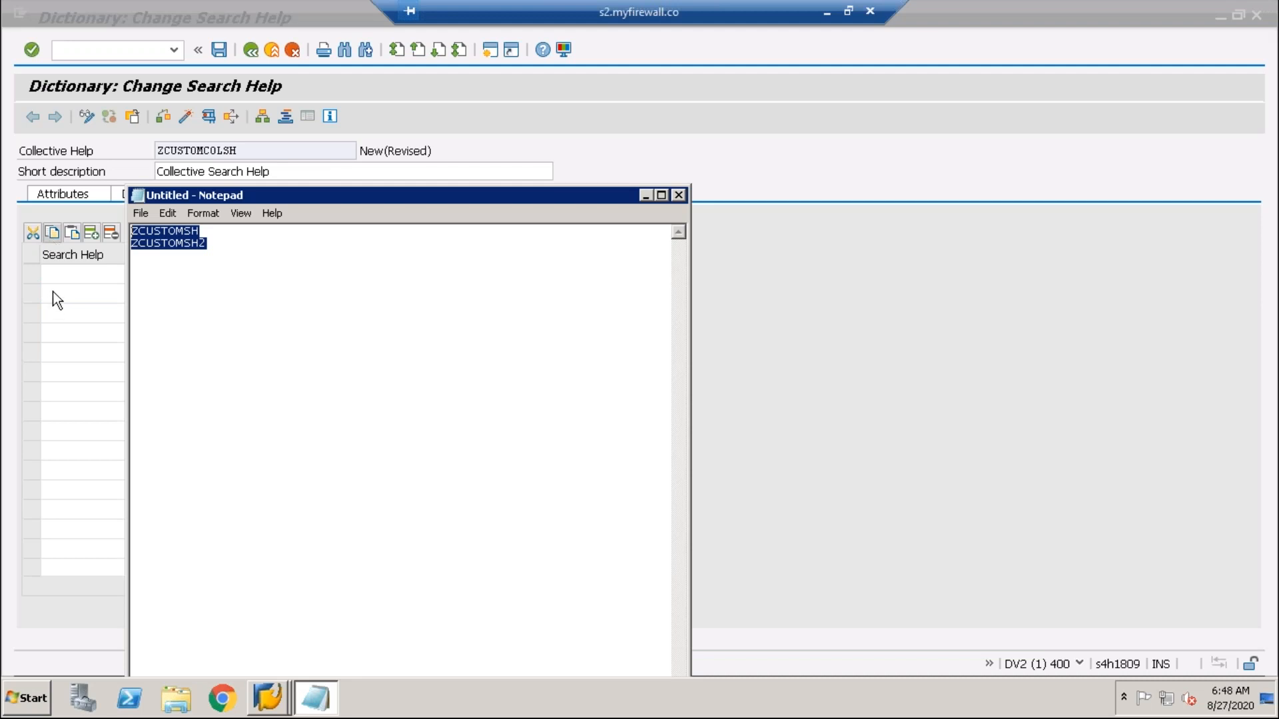
pyautogui.click(60, 276)
pyautogui.hotkey('ctrl', 'v')
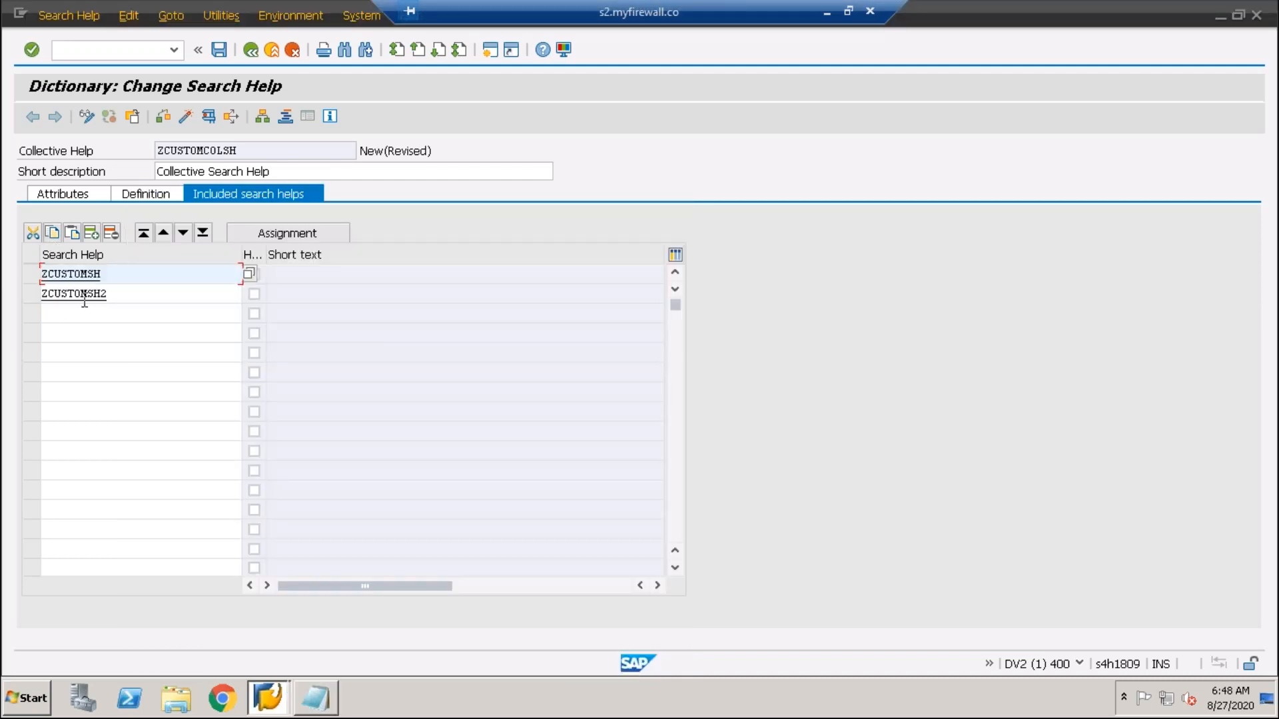
# - Check the two included help names, then display the empty parameter definition
pyautogui.moveTo(10, 273); pyautogui.dragTo(124, 297)
pyautogui.moveTo(42, 299); pyautogui.dragTo(10, 290)
pyautogui.moveTo(108, 289); pyautogui.dragTo(10, 292)
pyautogui.moveTo(100, 276); pyautogui.dragTo(10, 277)
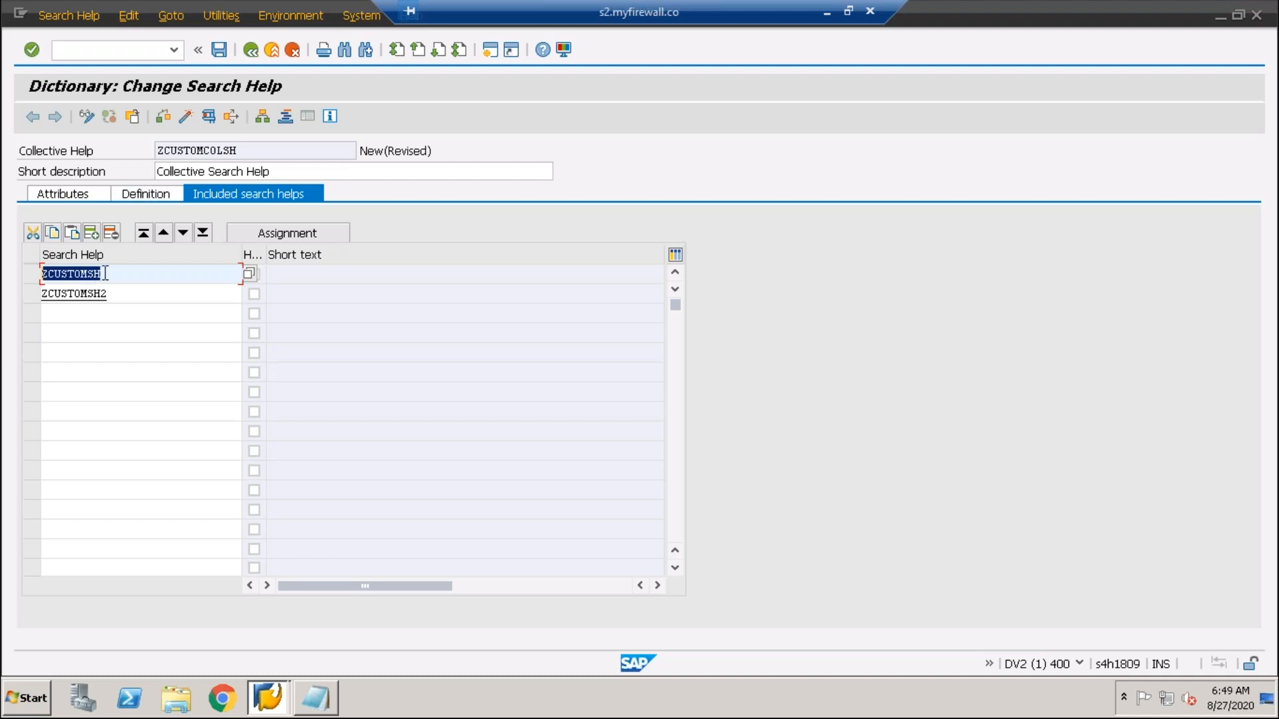
pyautogui.click(52, 299)
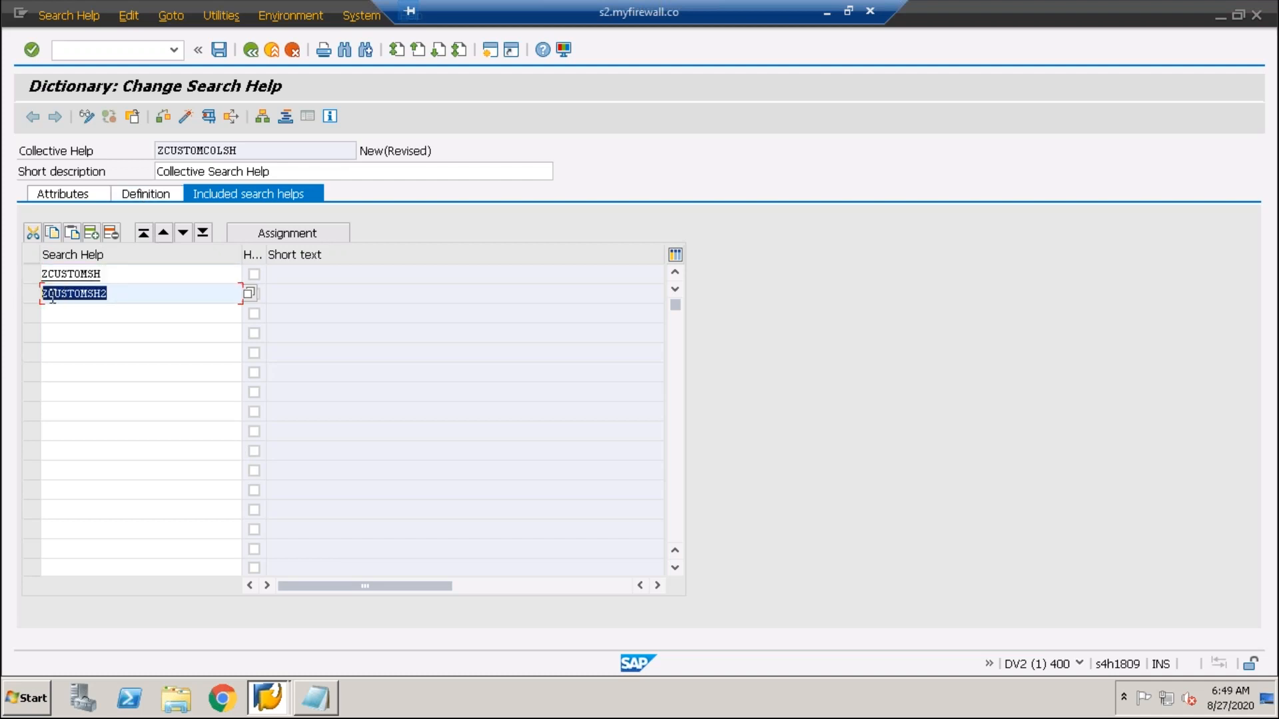
pyautogui.moveTo(114, 272); pyautogui.dragTo(10, 273)
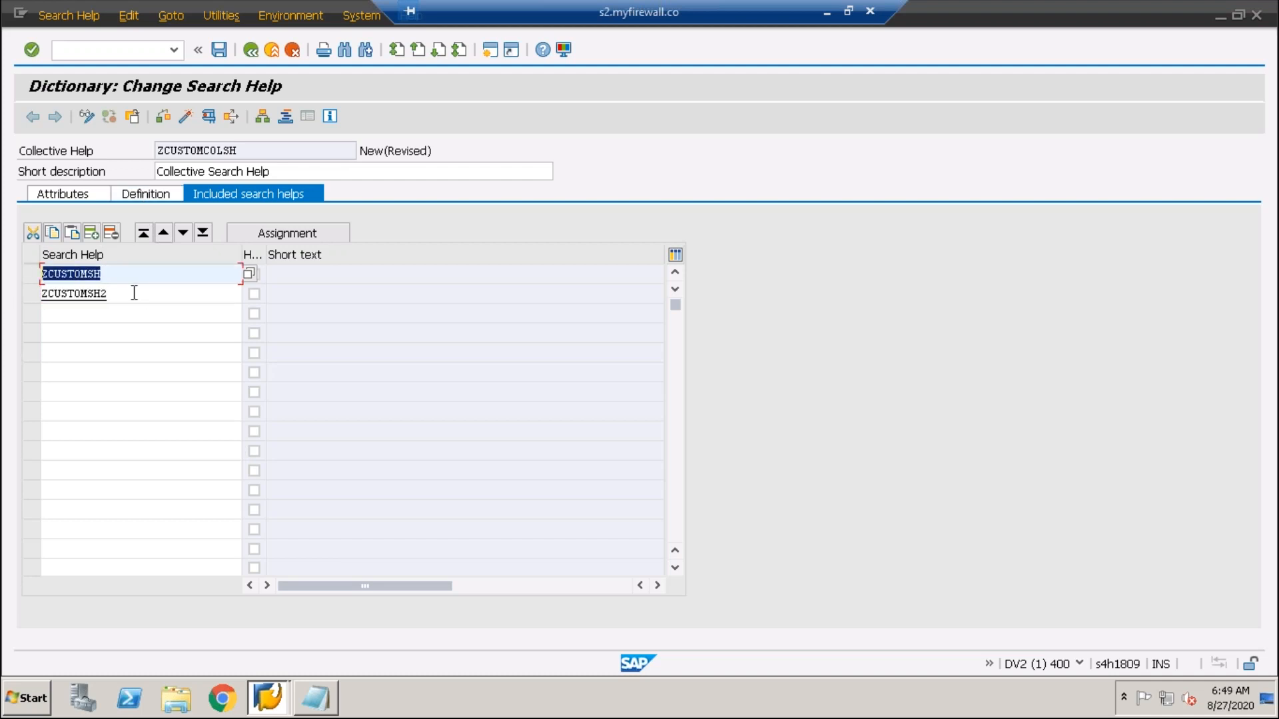
pyautogui.moveTo(134, 293); pyautogui.dragTo(10, 292)
pyautogui.moveTo(126, 278); pyautogui.dragTo(10, 280)
pyautogui.click(153, 194)
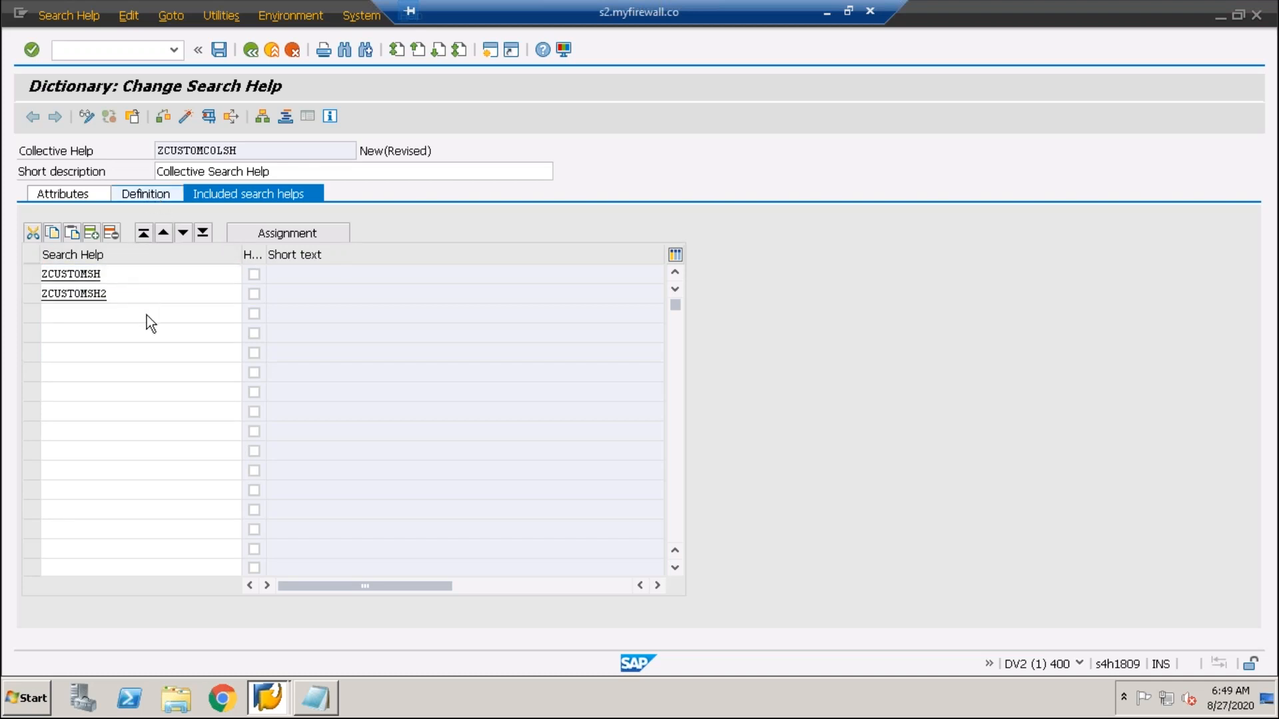
pyautogui.click(59, 333)
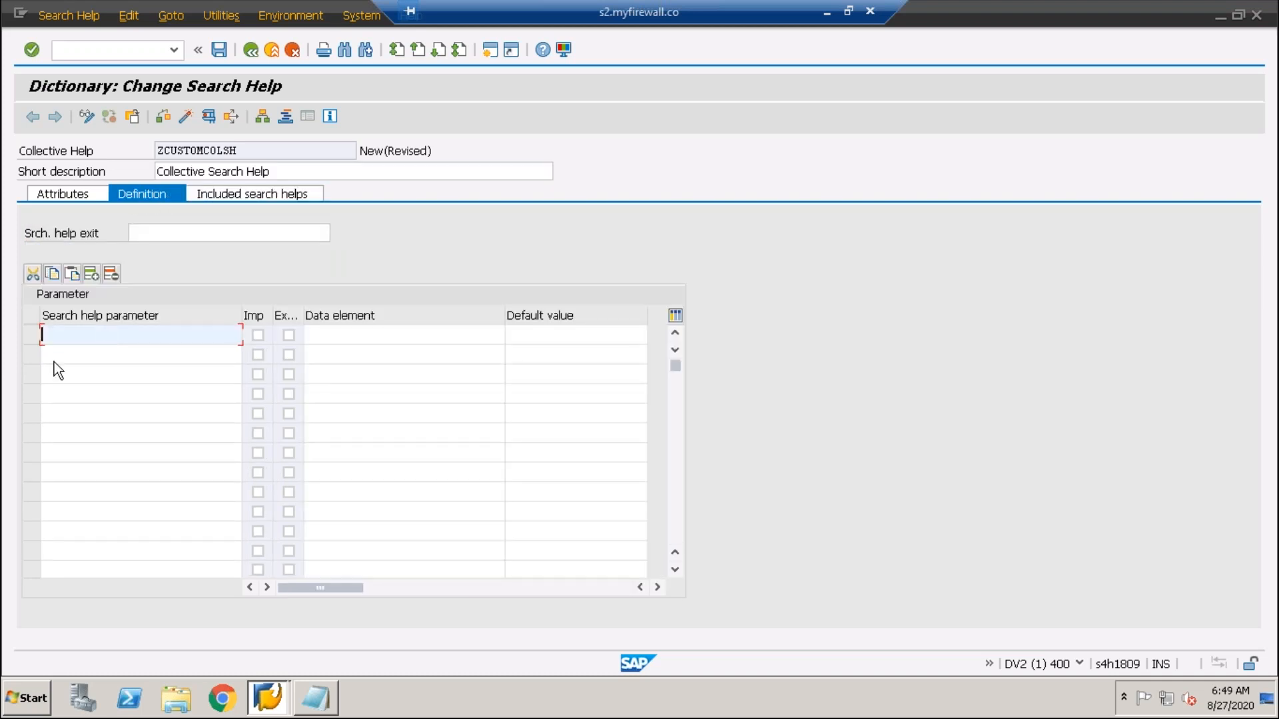
# - Add EMPLOYEE_ID as the first search help parameter
pyautogui.click(55, 361)
pyautogui.click(60, 339)
pyautogui.click(58, 352)
pyautogui.click(56, 342)
pyautogui.write('Employ')
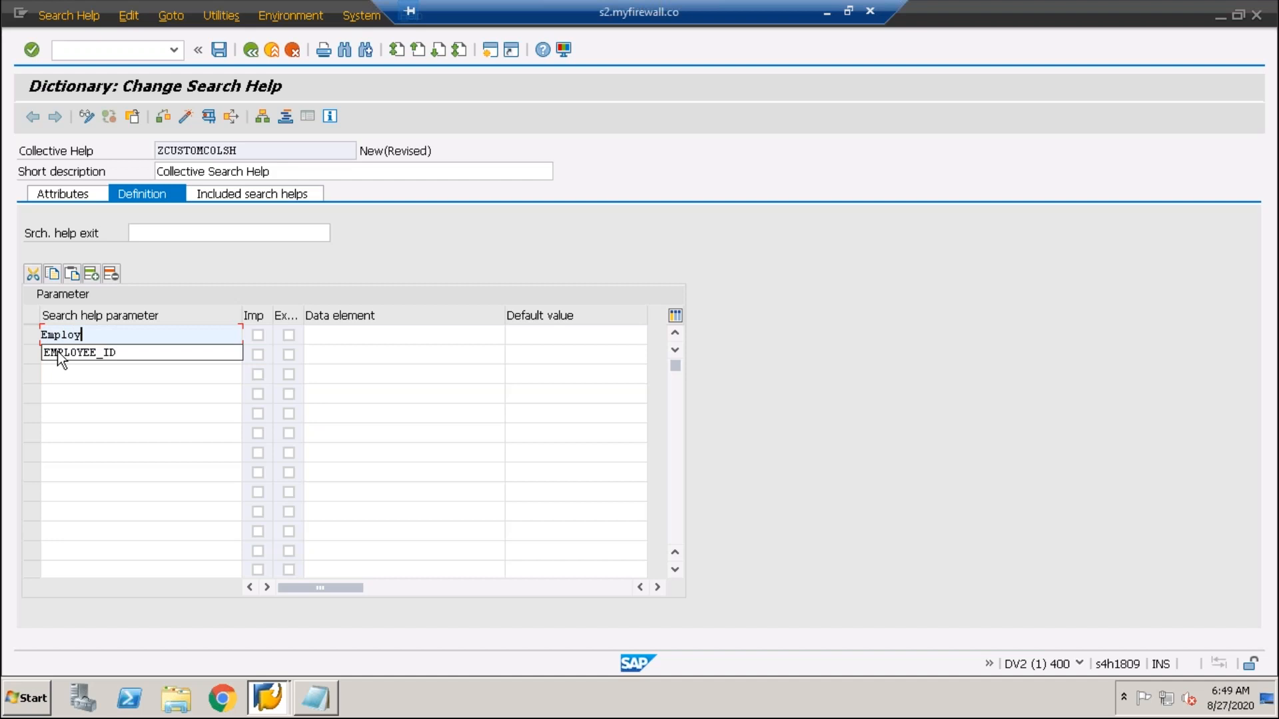
pyautogui.click(58, 354)
pyautogui.click(62, 358)
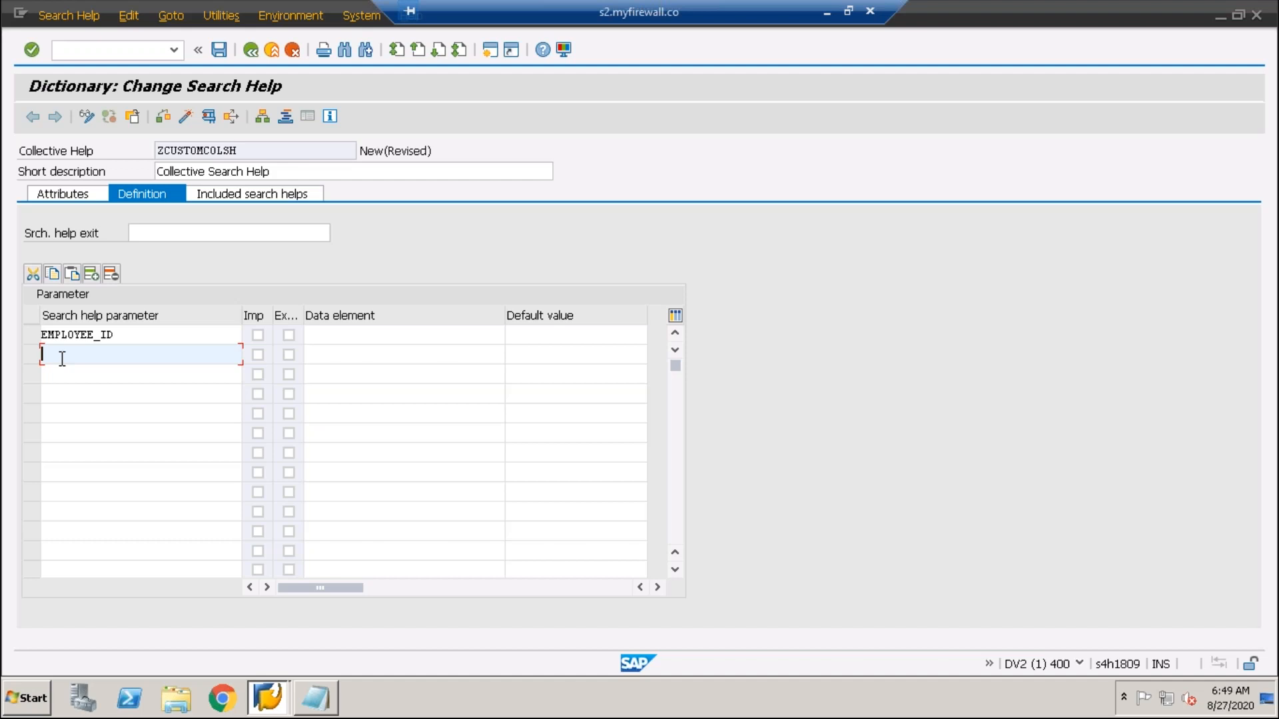
# - Display table ZMB24_EMPLOYEE in a new session with /ose11
pyautogui.click(87, 54)
pyautogui.write('/ose11')
pyautogui.press('Return')
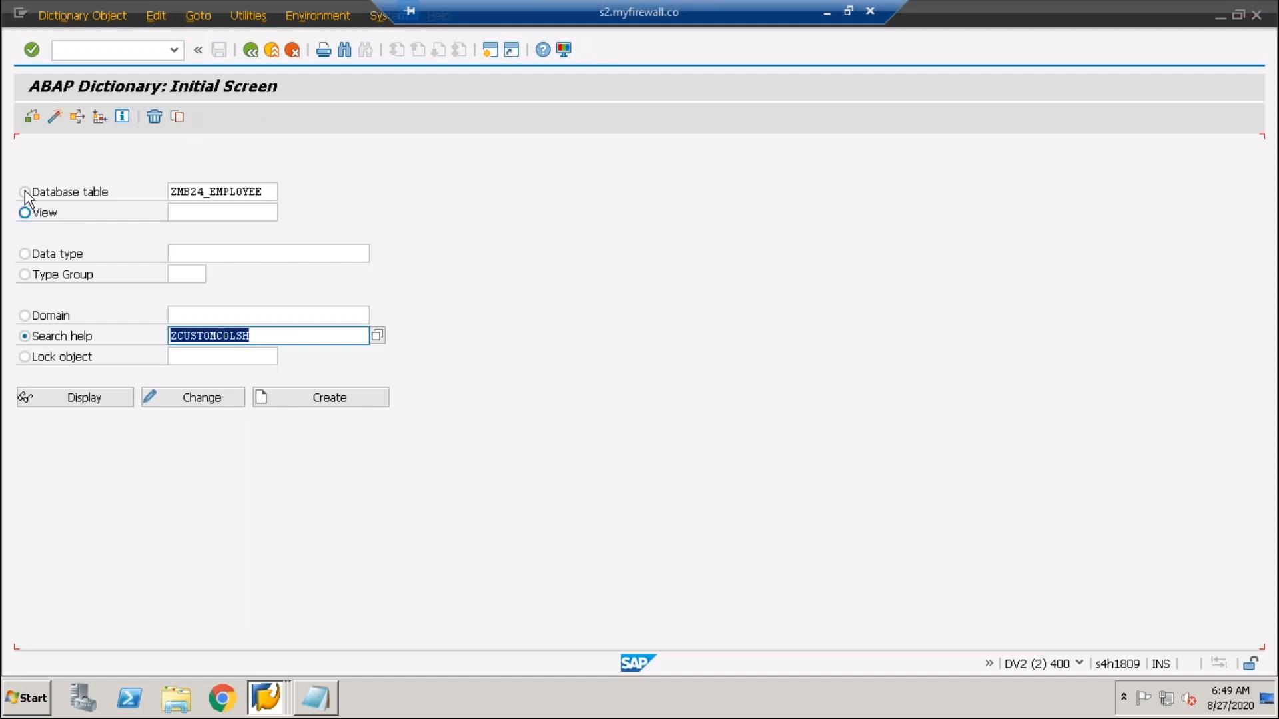
pyautogui.click(30, 193)
pyautogui.click(101, 397)
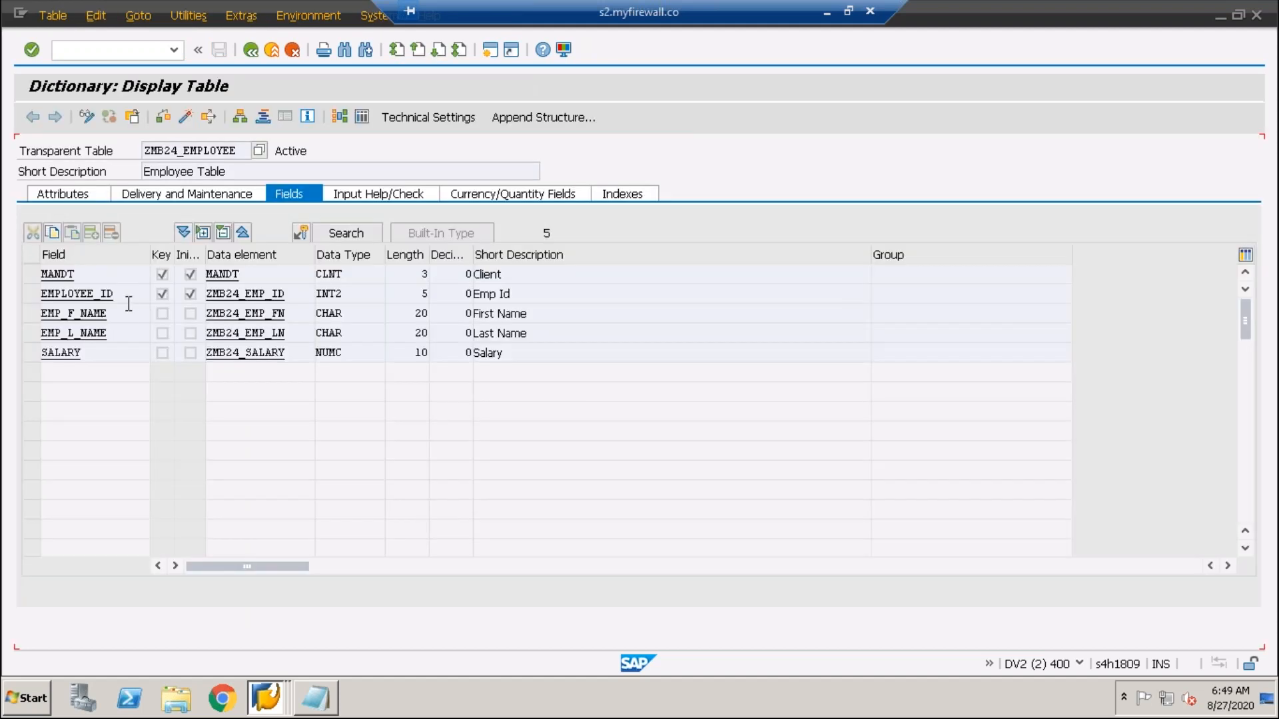
# - Paste EMP_L_NAME as the second parameter and return to the included search helps
pyautogui.hotkey('alt', 'Tab')
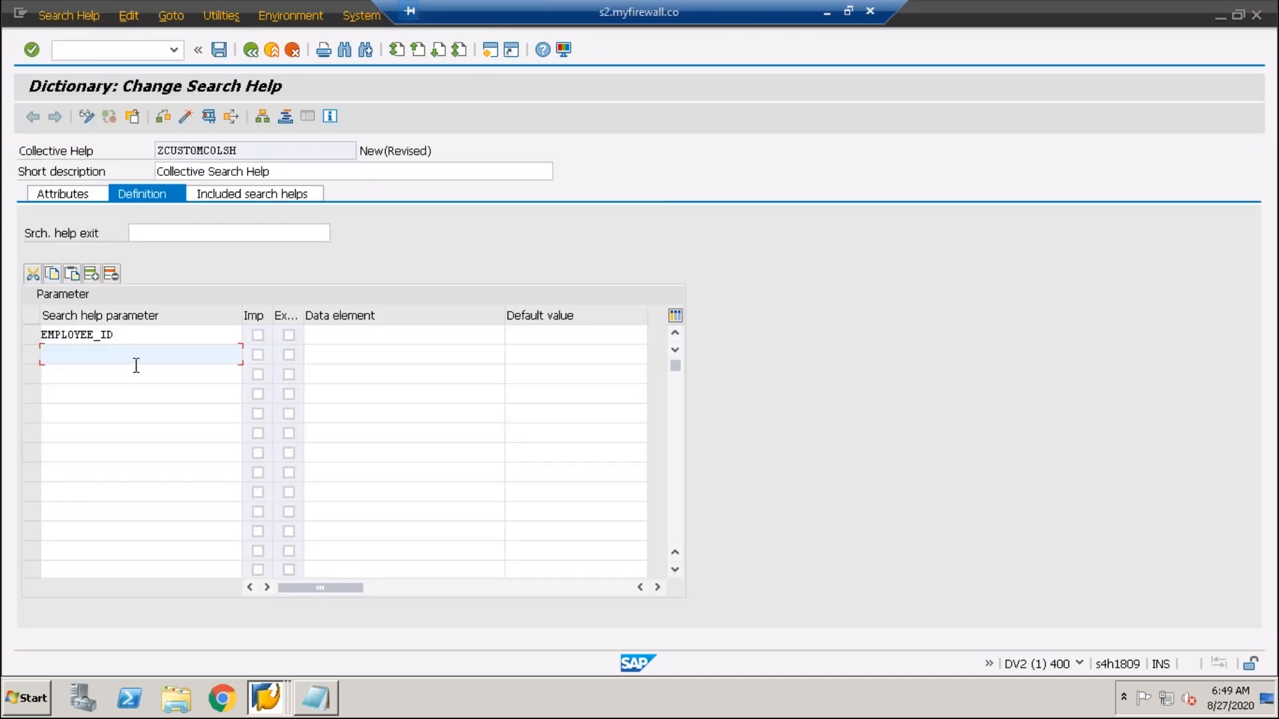
pyautogui.hotkey('alt', 'Tab')
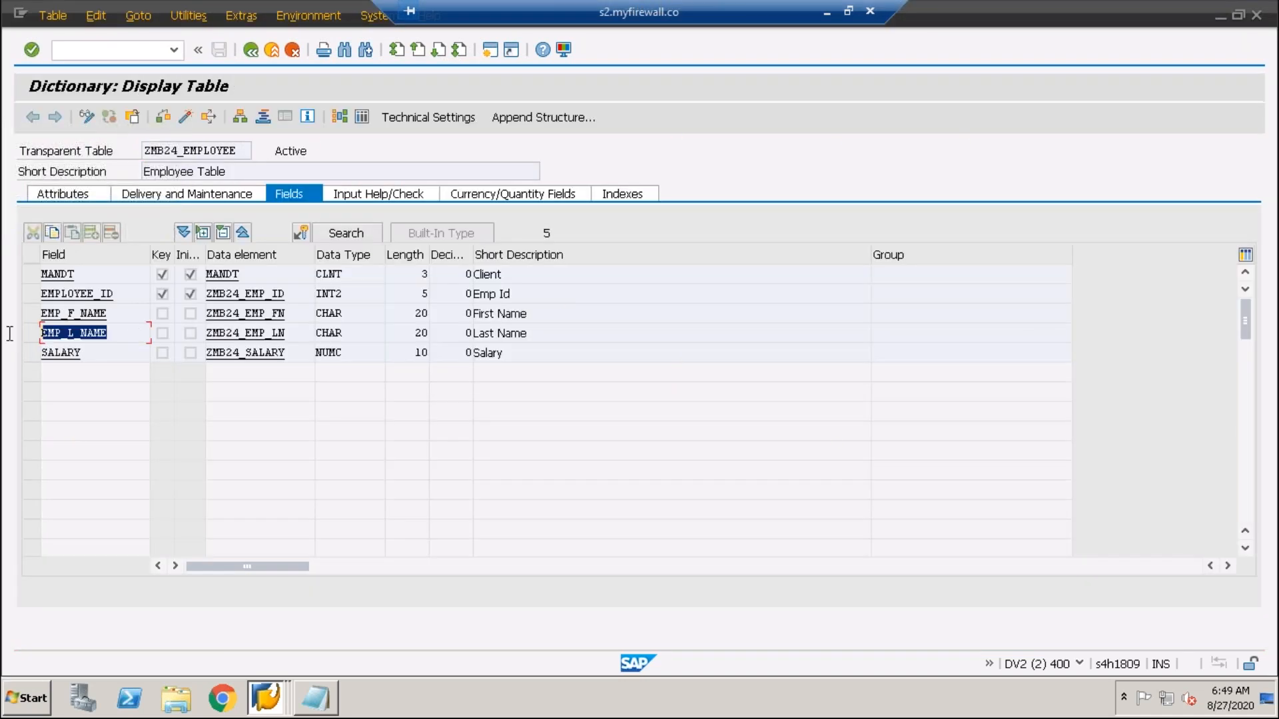
pyautogui.hotkey('alt', 'Tab')
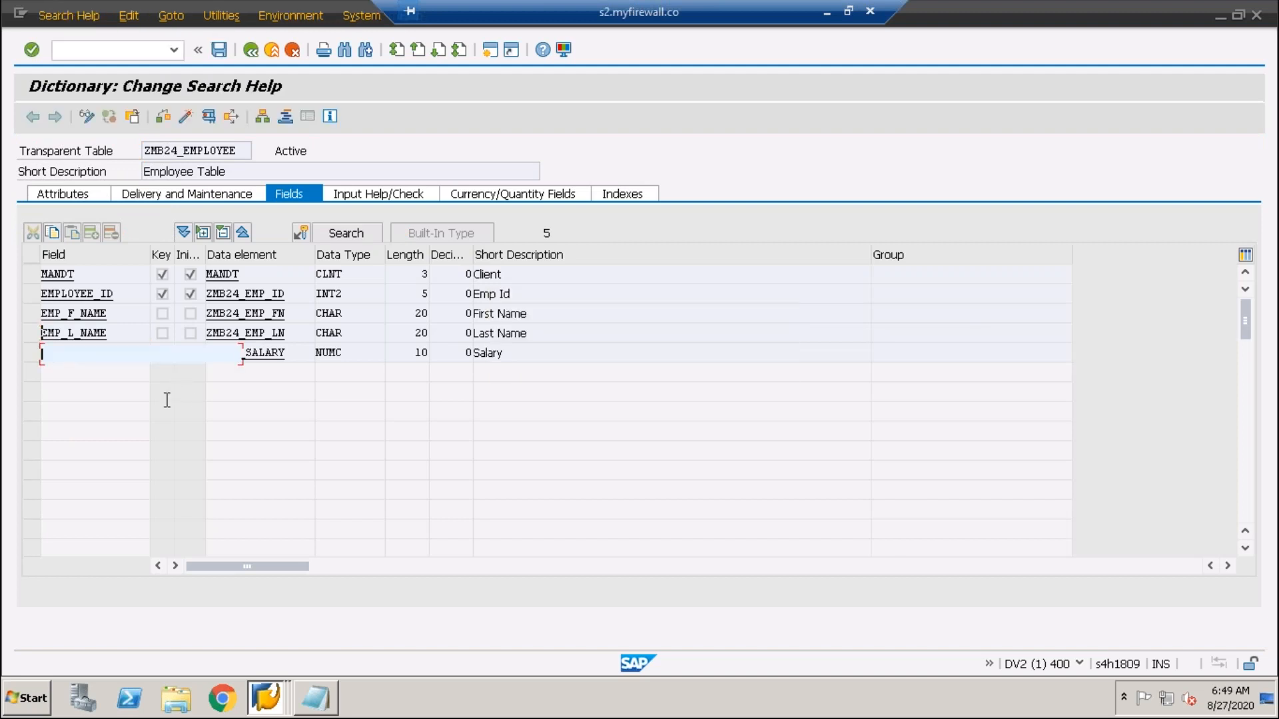
pyautogui.write('EMP_L_NAME')
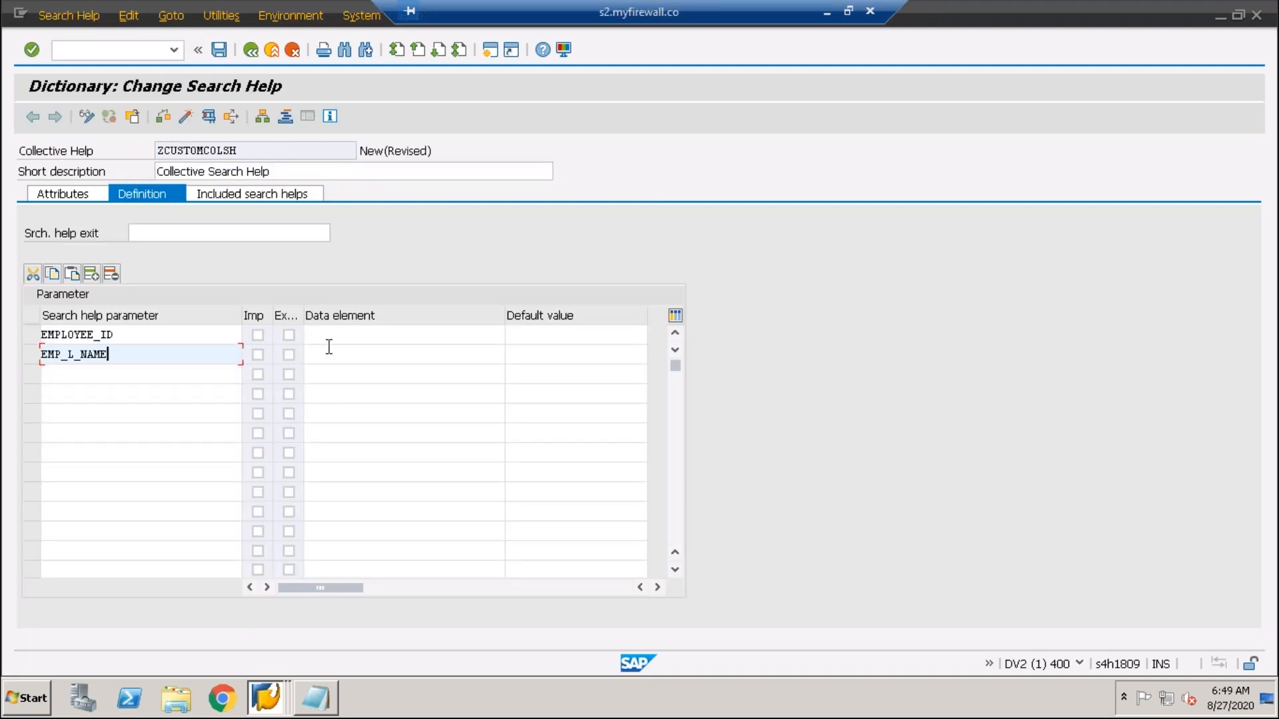
pyautogui.click(327, 335)
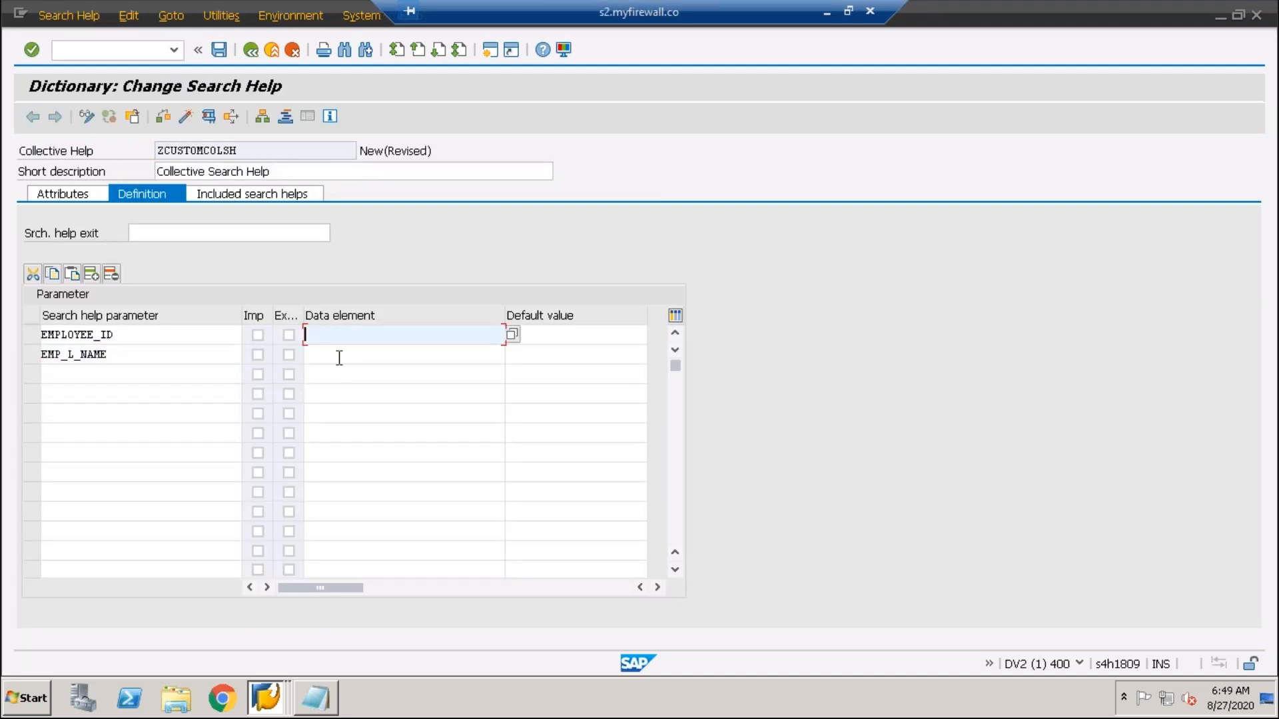
pyautogui.click(352, 359)
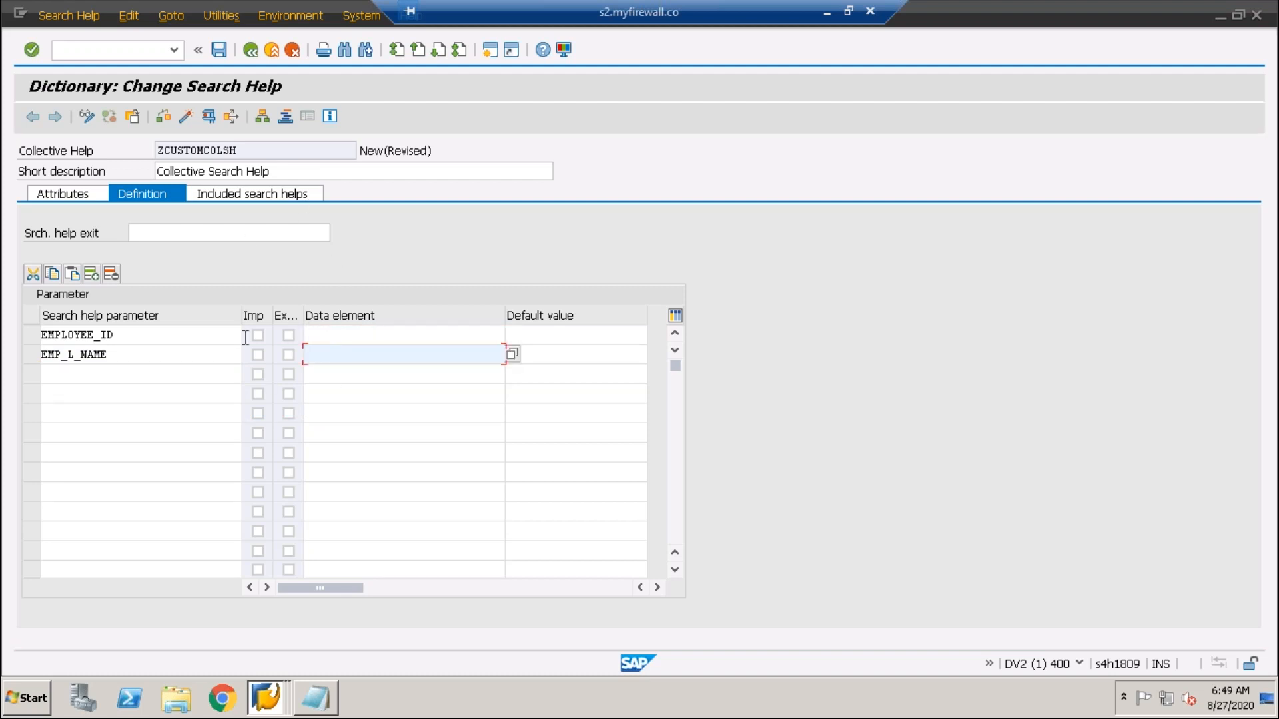
pyautogui.click(141, 337)
pyautogui.click(134, 354)
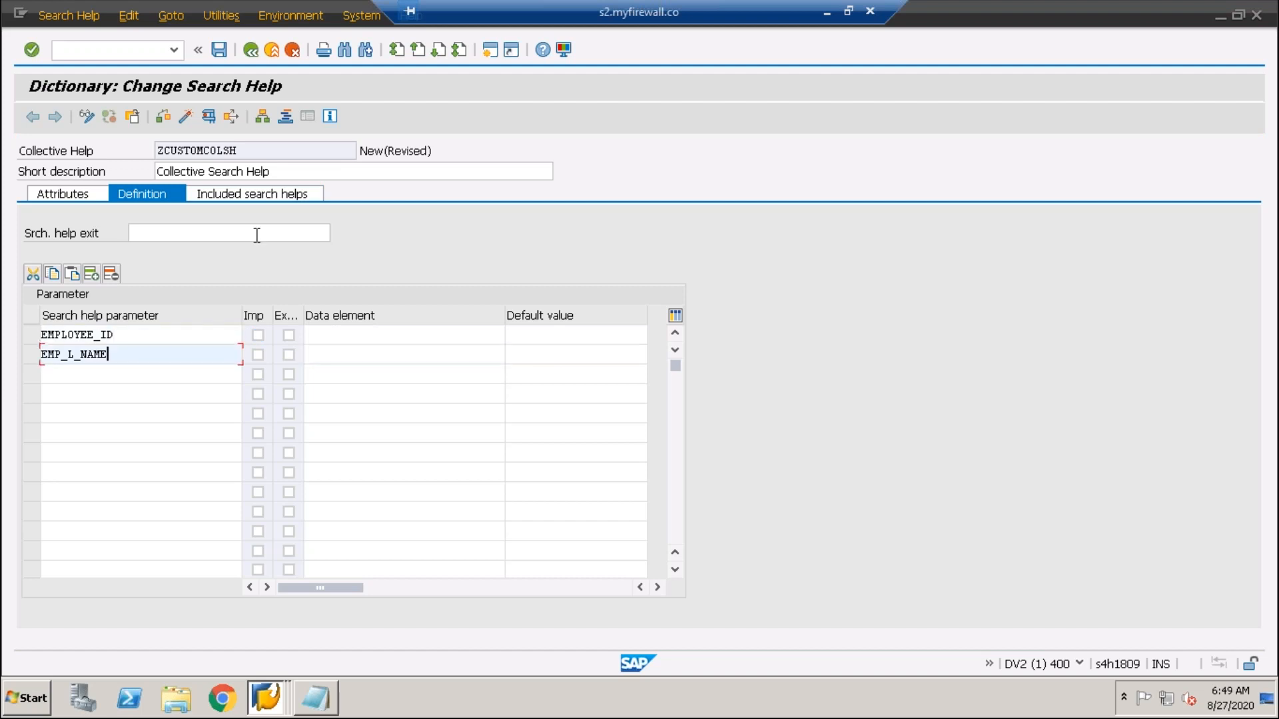
pyautogui.click(234, 199)
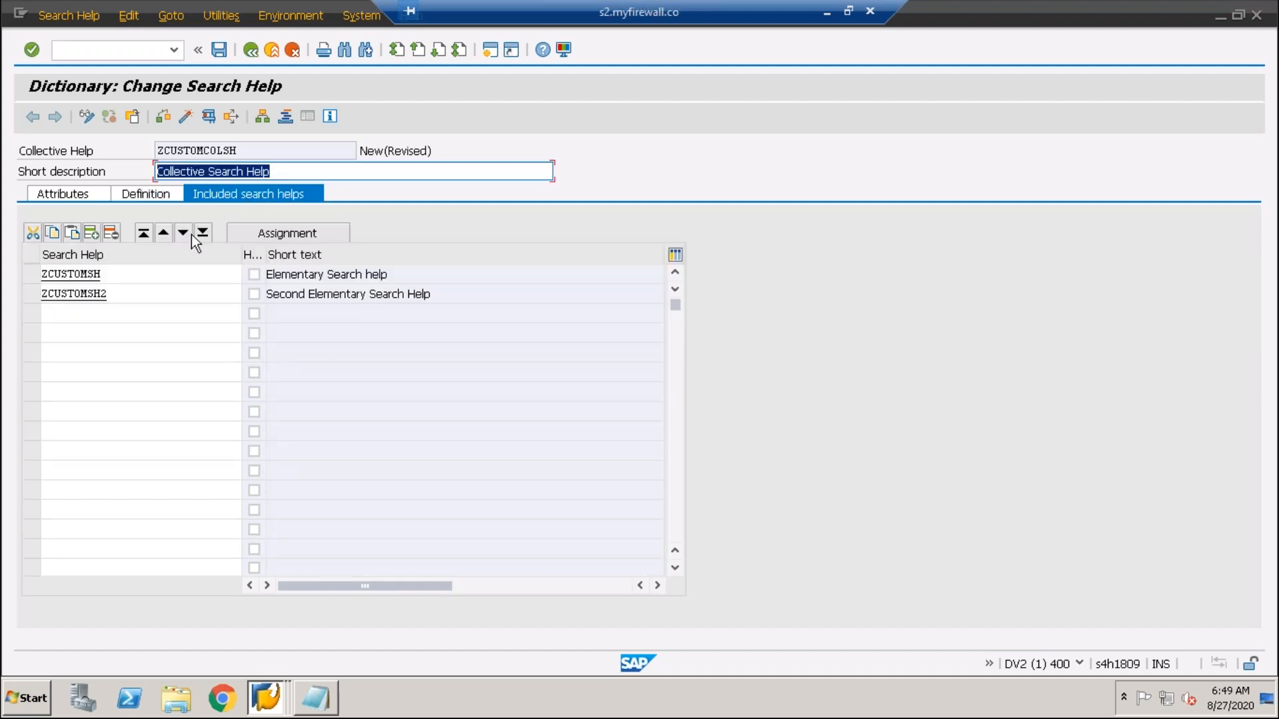
# - Try assigning ZCUSTOMSH, decline the prompt, and review parameters EMPLOYEE_ID and EMP_L_NAME
pyautogui.click(142, 275)
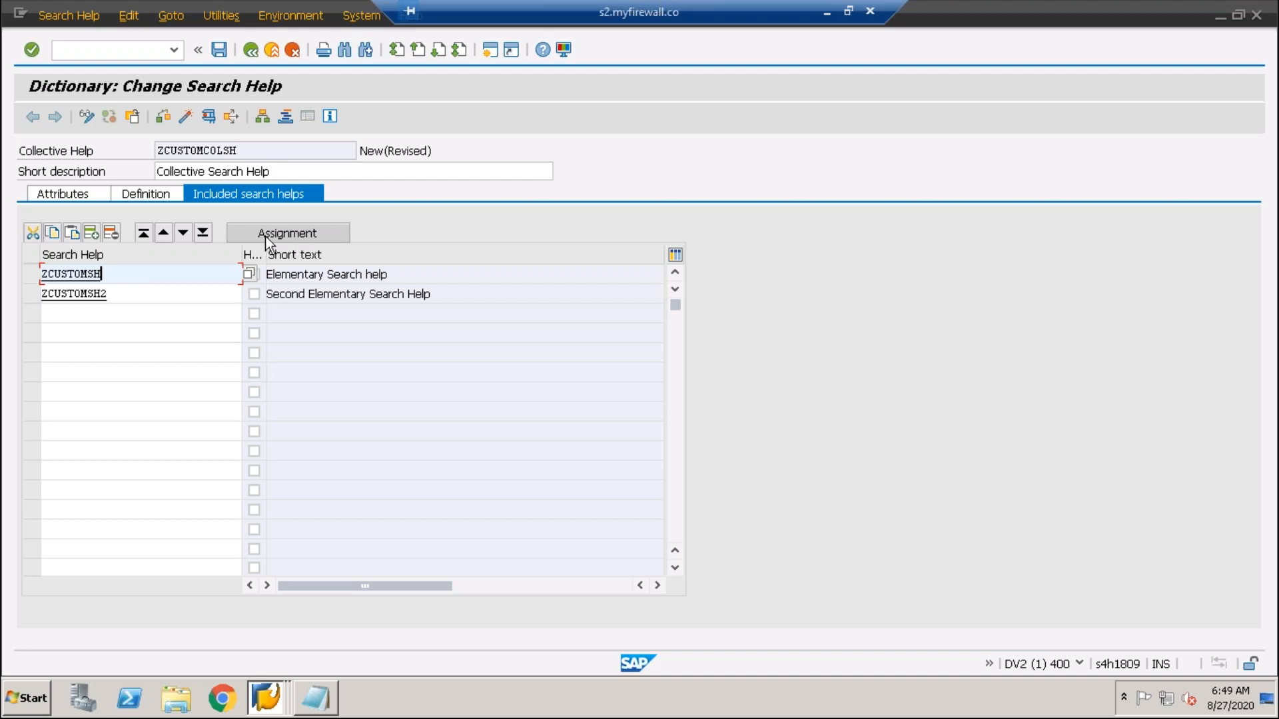
pyautogui.click(293, 229)
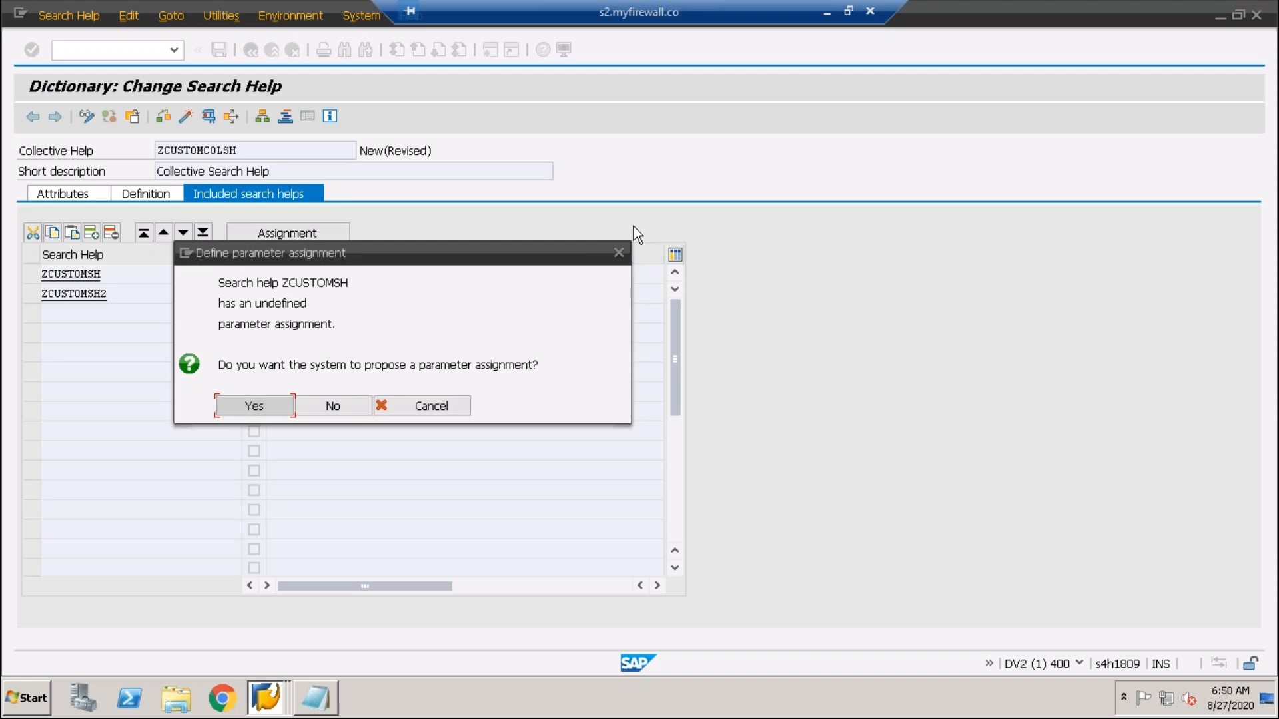
pyautogui.click(645, 377)
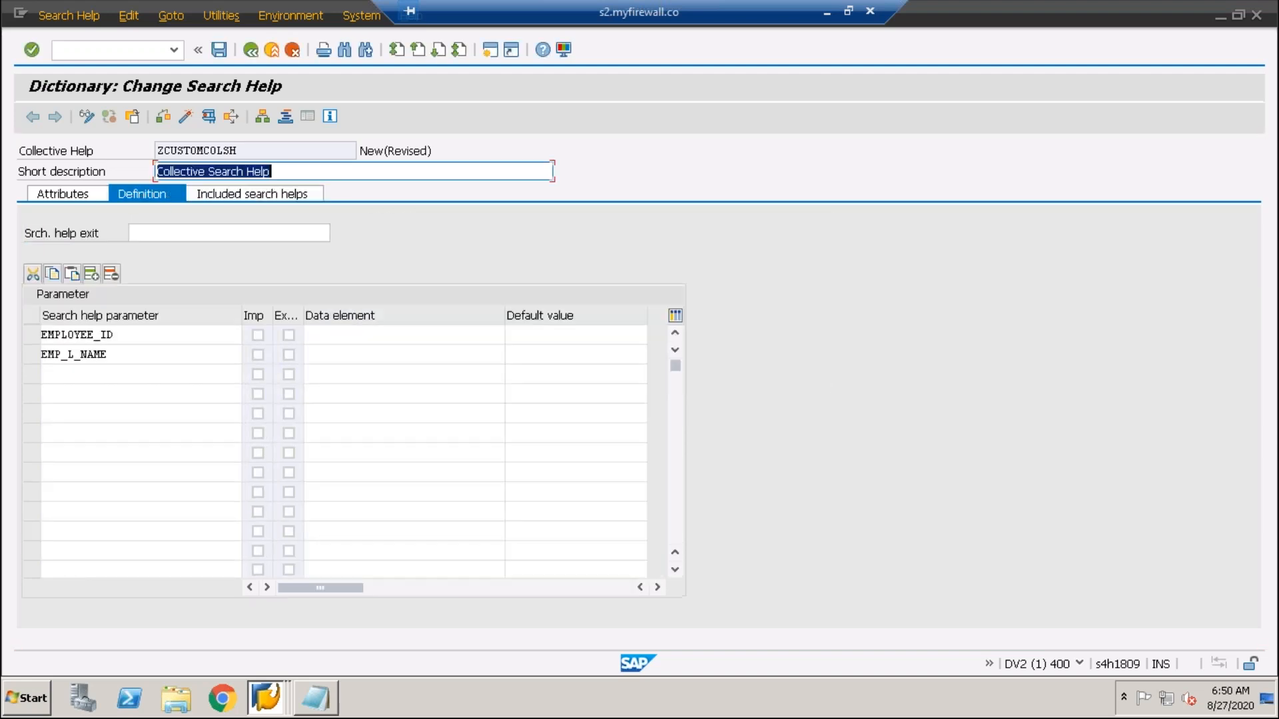
pyautogui.click(123, 354)
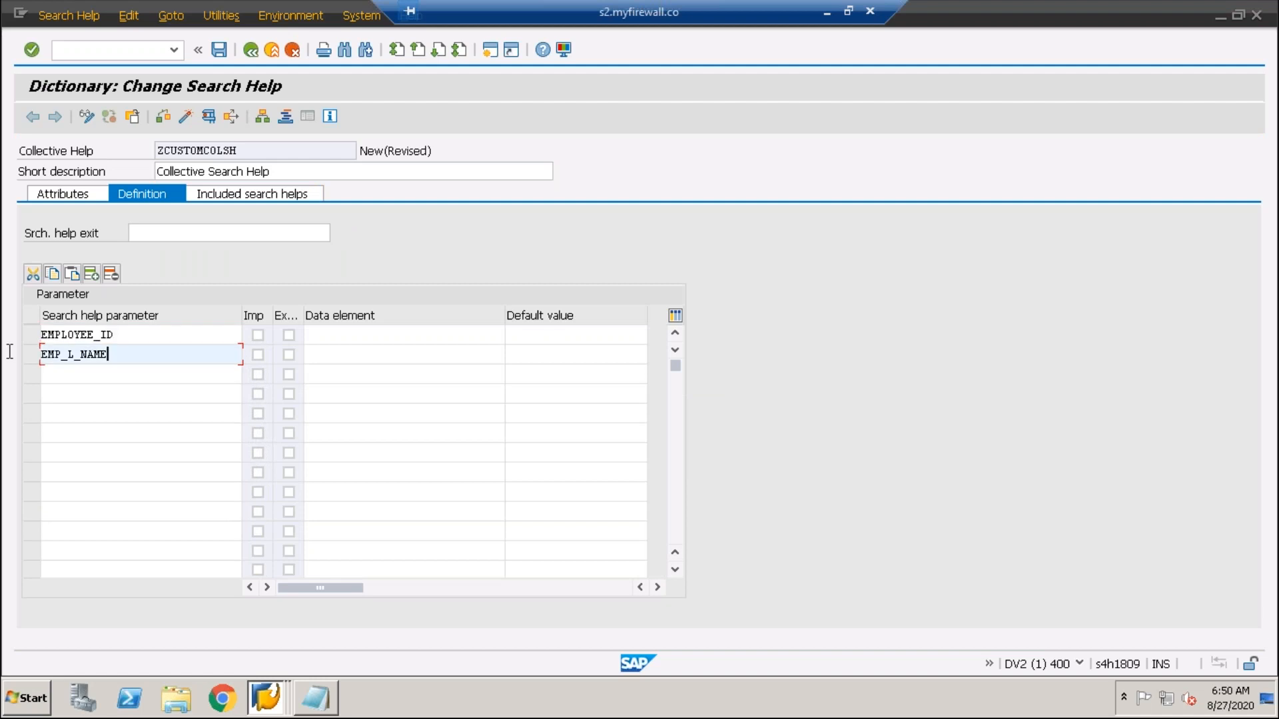
pyautogui.doubleClick(129, 334)
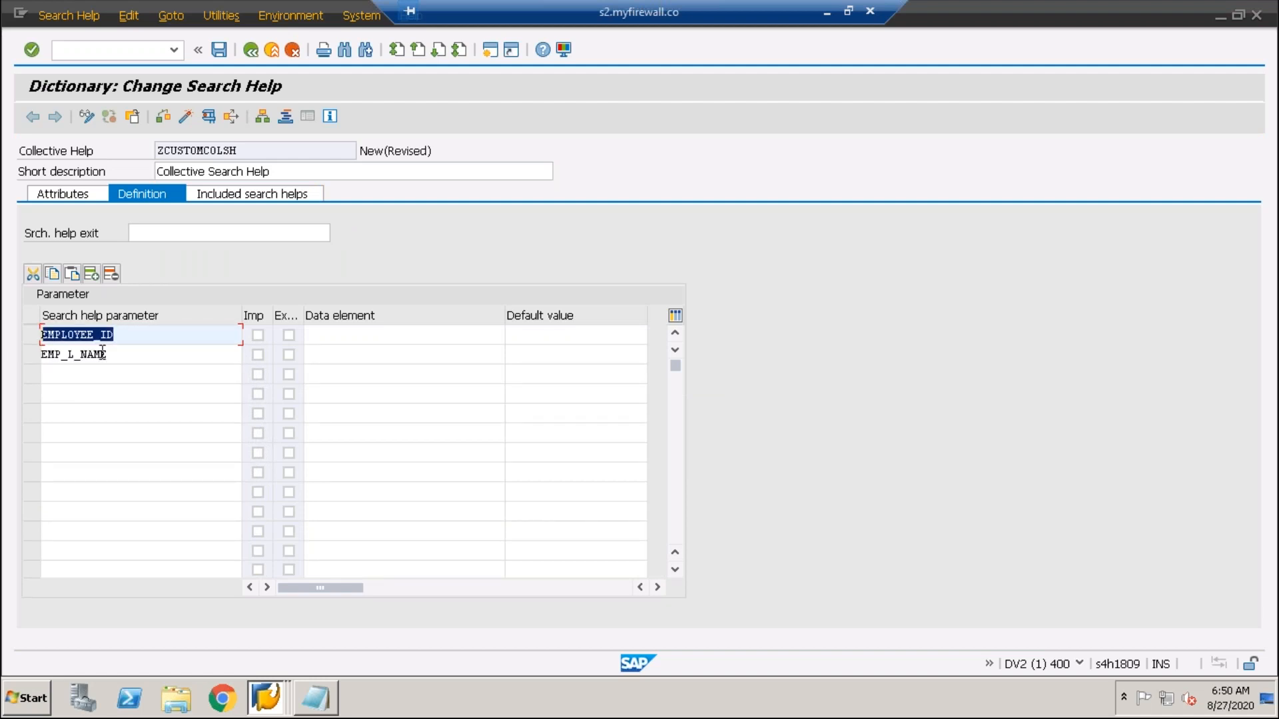
pyautogui.doubleClick(136, 355)
pyautogui.doubleClick(105, 332)
# - Select ZCUSTOMSH in the included helps and request its parameter assignment
pyautogui.click(291, 198)
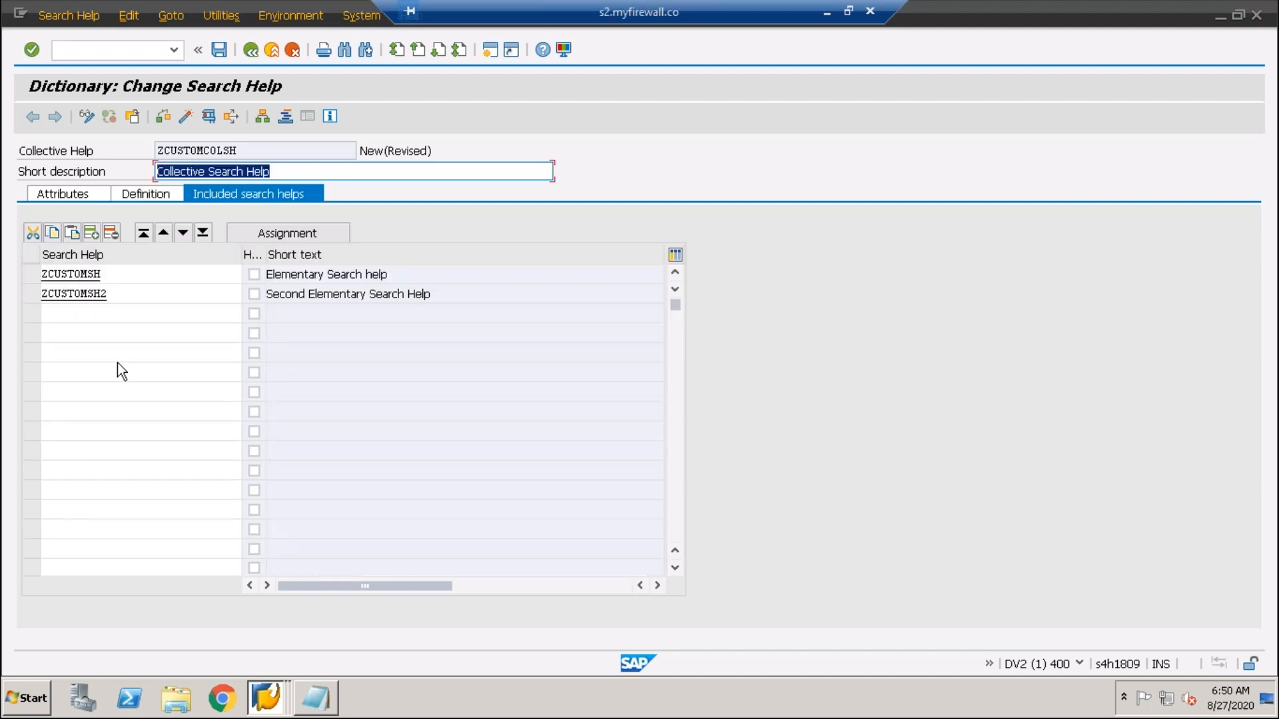
pyautogui.moveTo(114, 274); pyautogui.dragTo(24, 276)
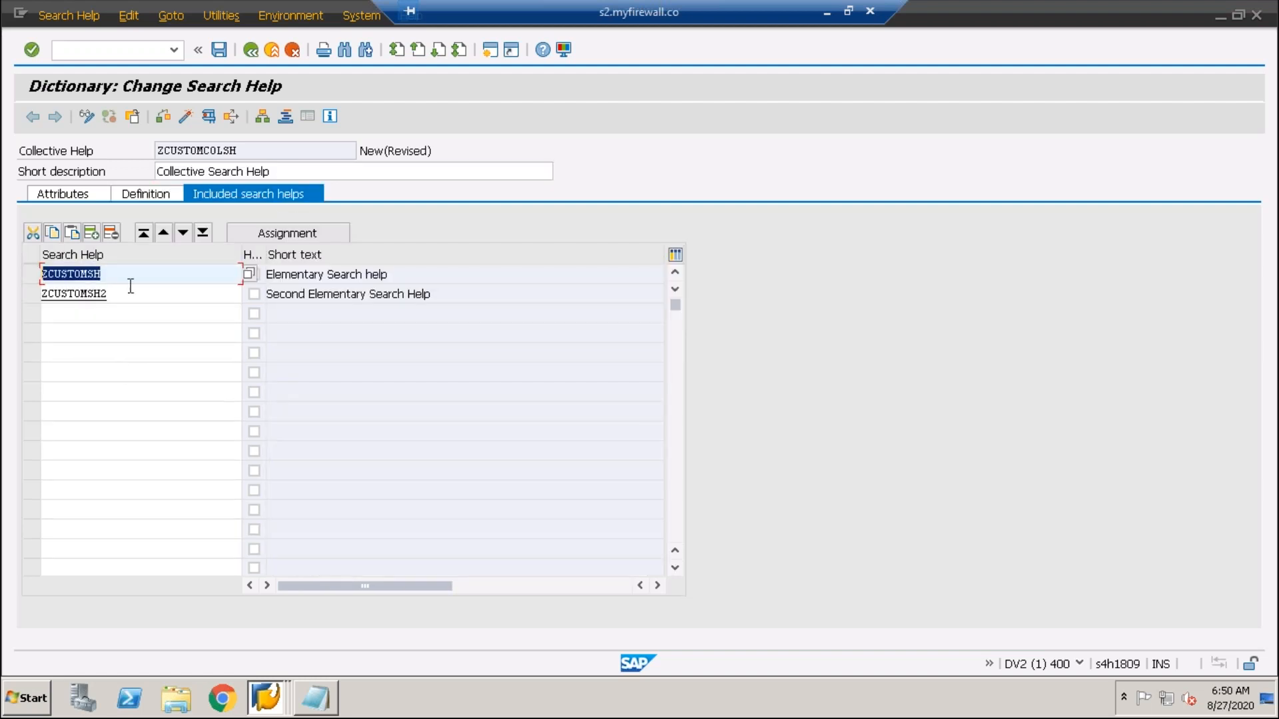
pyautogui.click(75, 279)
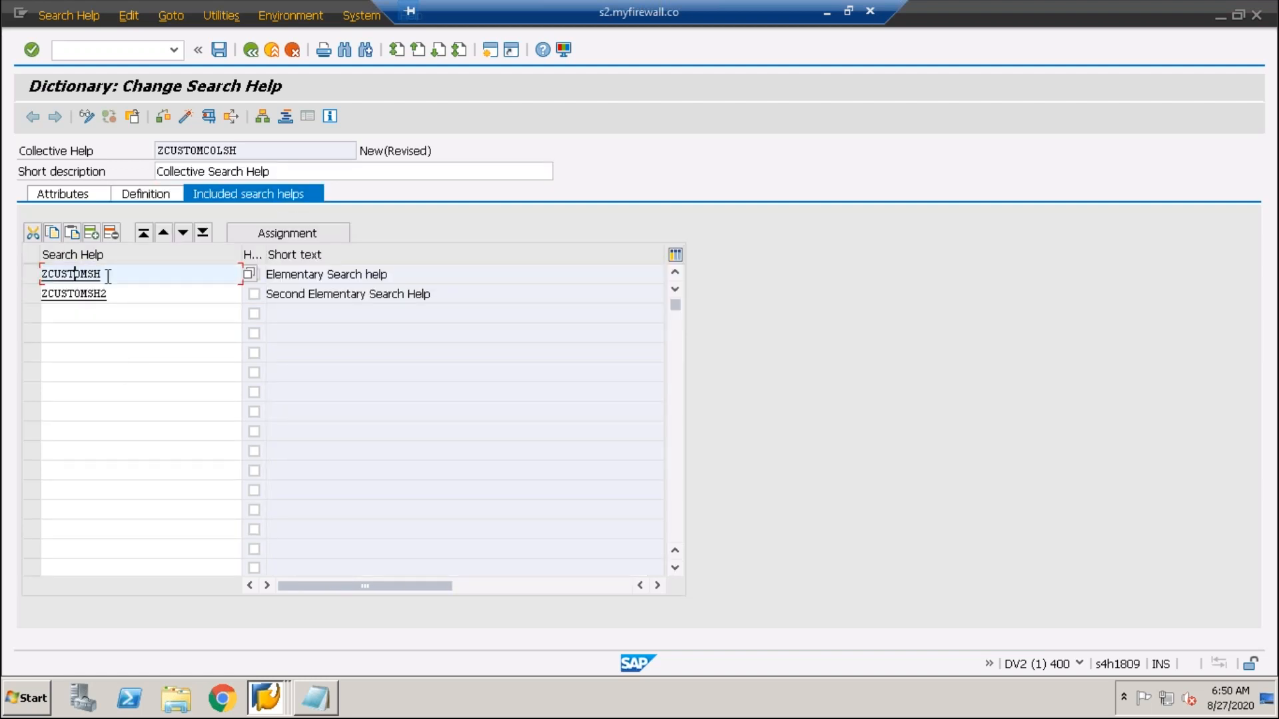
pyautogui.click(303, 233)
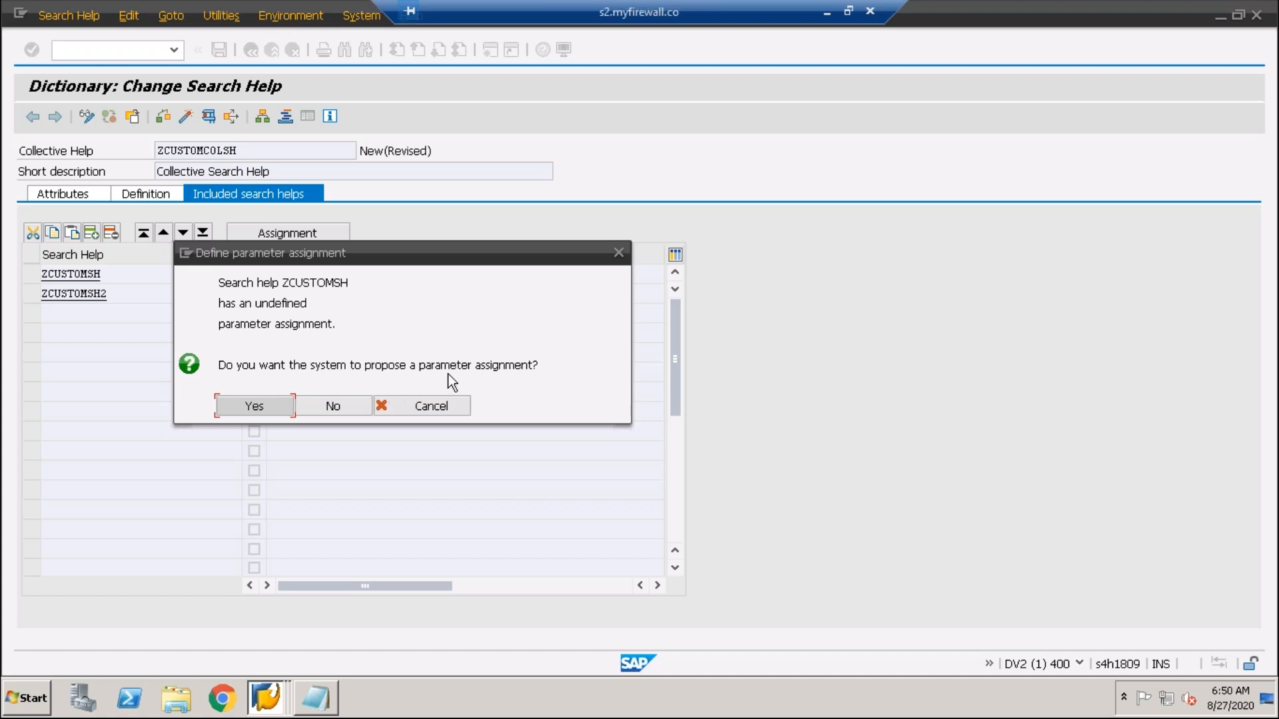
# - Accept the proposal and map ZCUSTOMSH's EMPLOYEE_ID as reference parameter, then copy the assignment
pyautogui.click(252, 406)
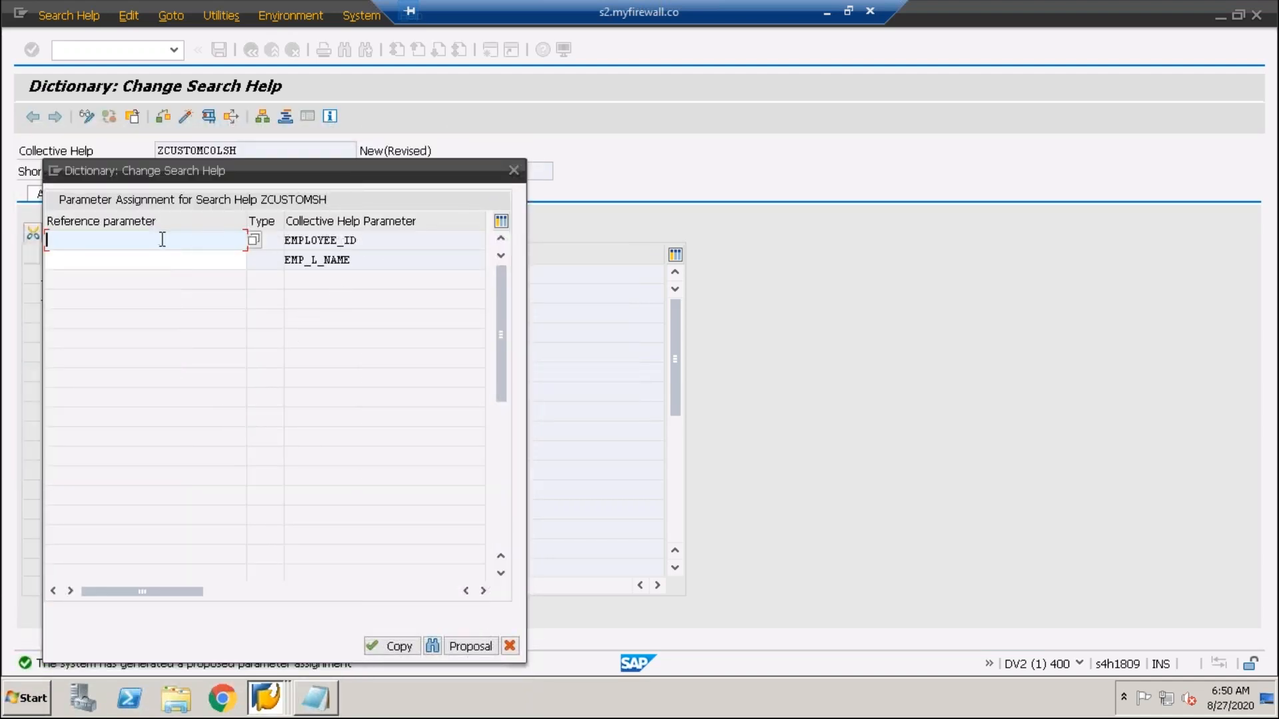
pyautogui.write('emp')
pyautogui.press('BackSpace')
pyautogui.press('BackSpace')
pyautogui.press('BackSpace')
pyautogui.click(255, 241)
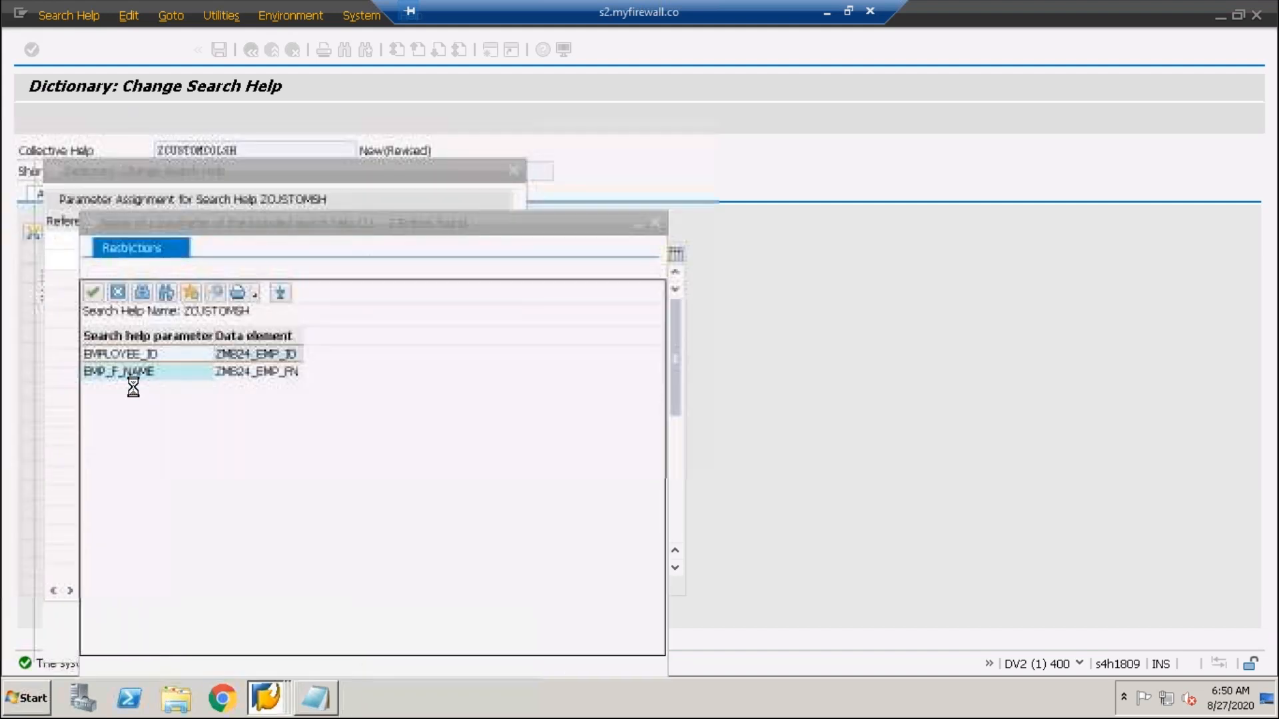
pyautogui.doubleClick(135, 353)
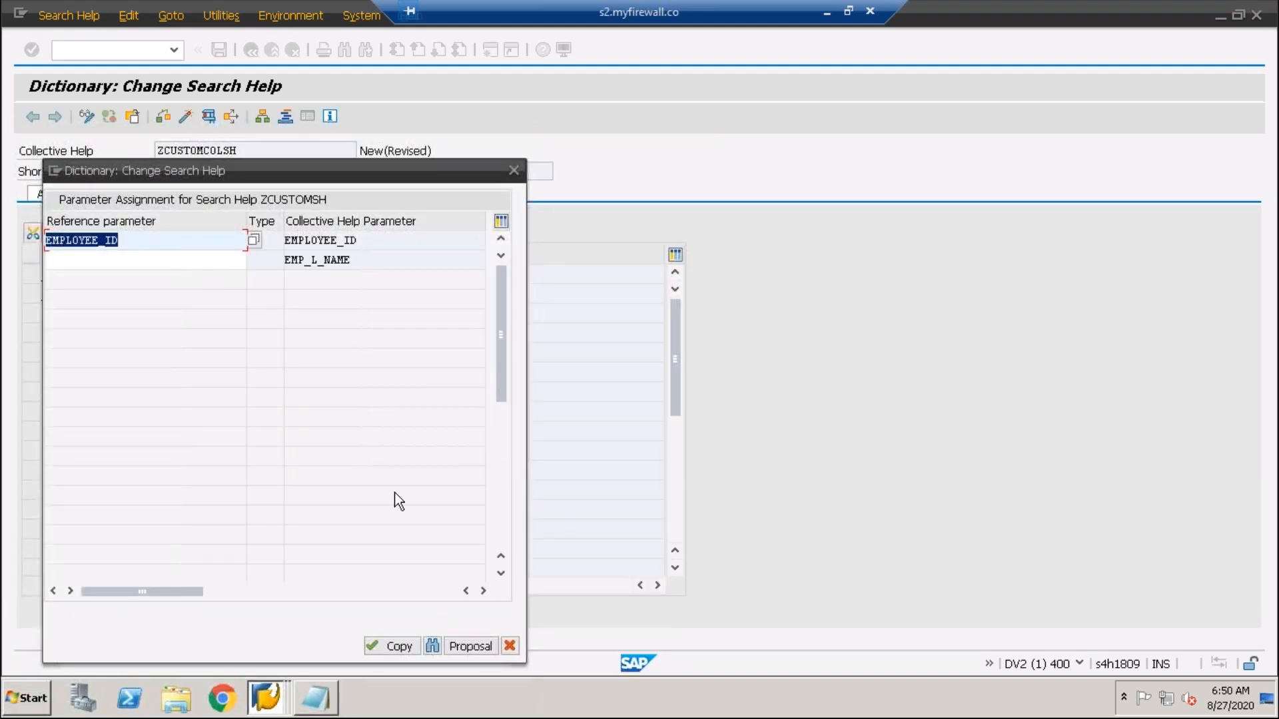
pyautogui.click(399, 646)
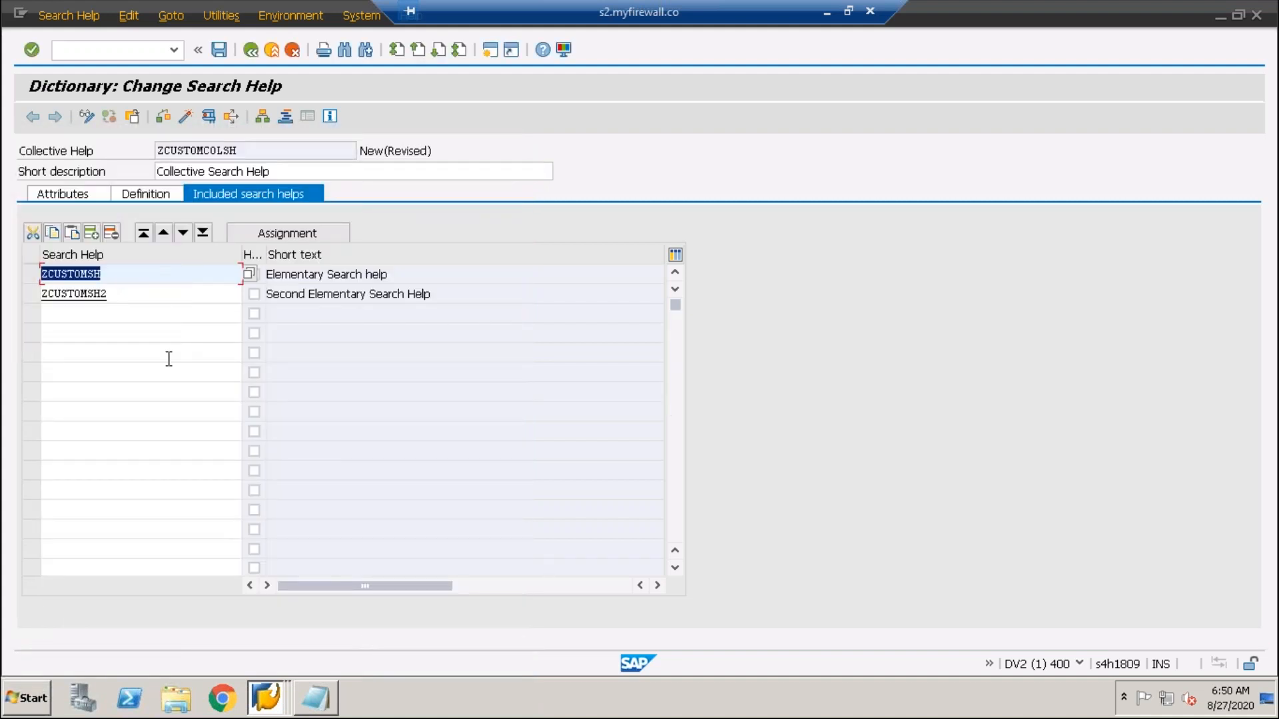
pyautogui.click(133, 278)
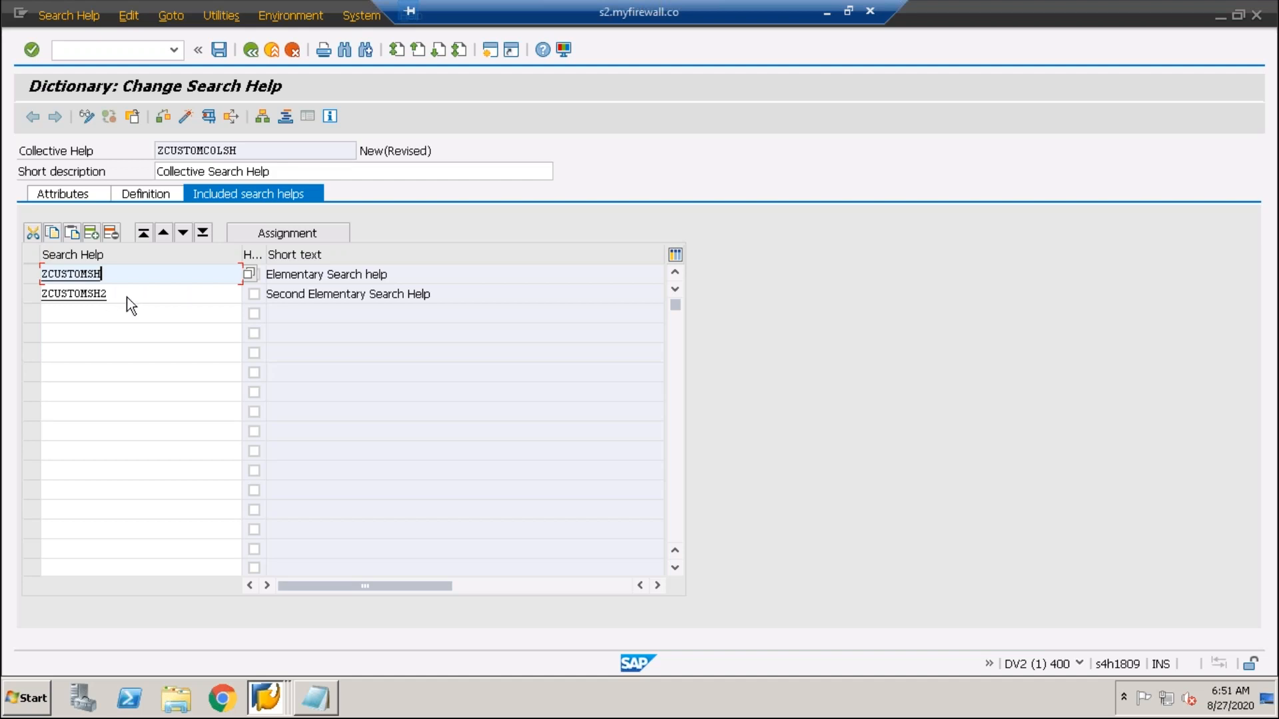
# - Recheck the EMP_L_NAME parameter, then request the parameter assignment for ZCUSTOMSH2
pyautogui.click(127, 297)
pyautogui.doubleClick(86, 293)
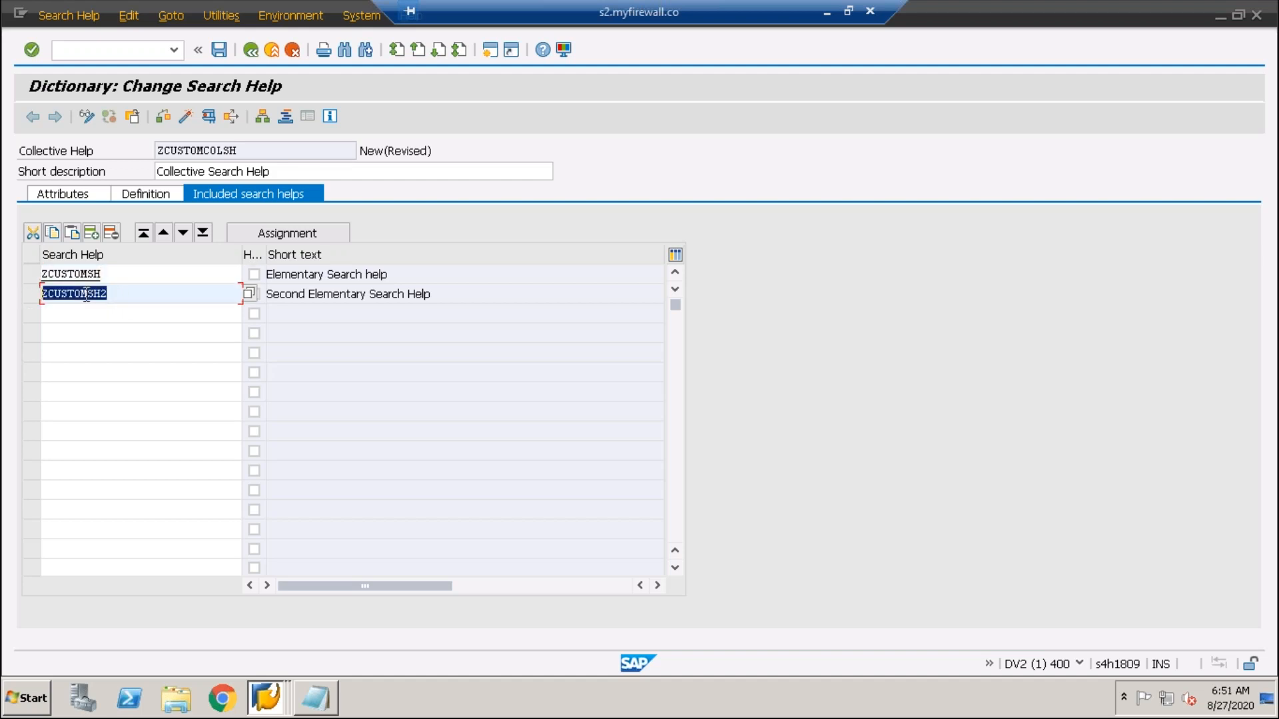
pyautogui.click(147, 293)
pyautogui.hotkey('shift', 'Home')
pyautogui.click(151, 195)
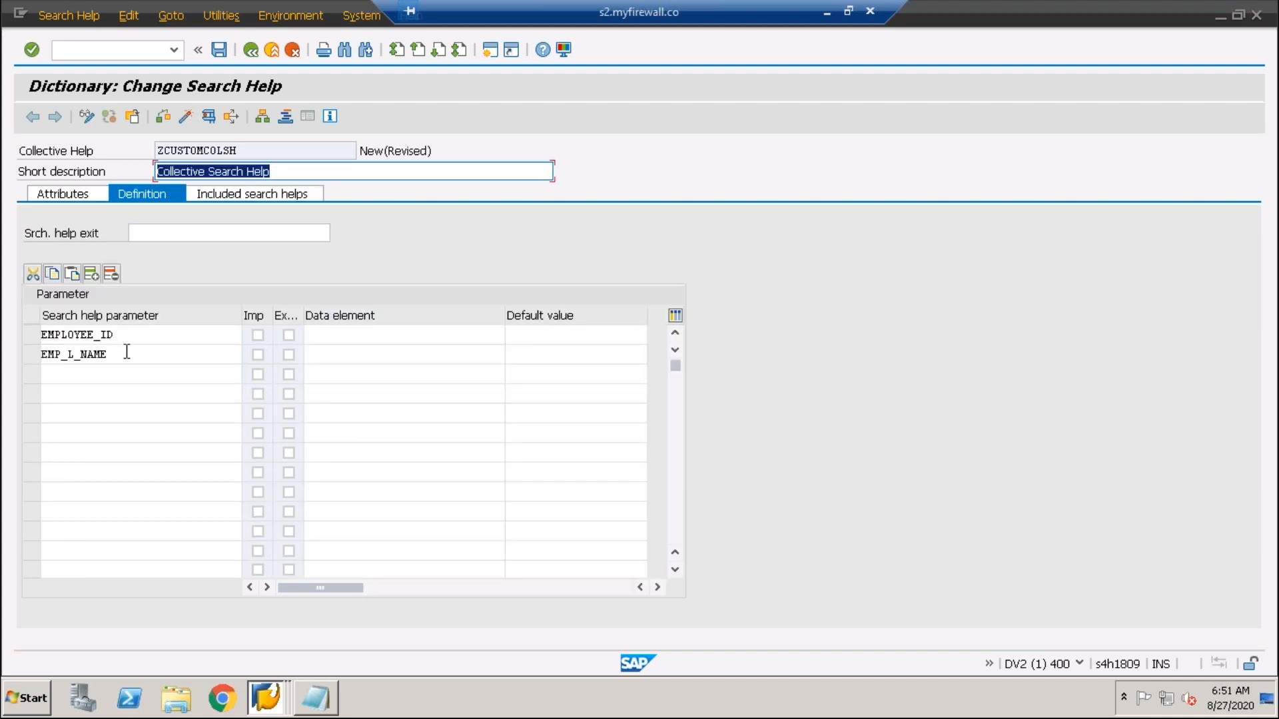
pyautogui.click(30, 354)
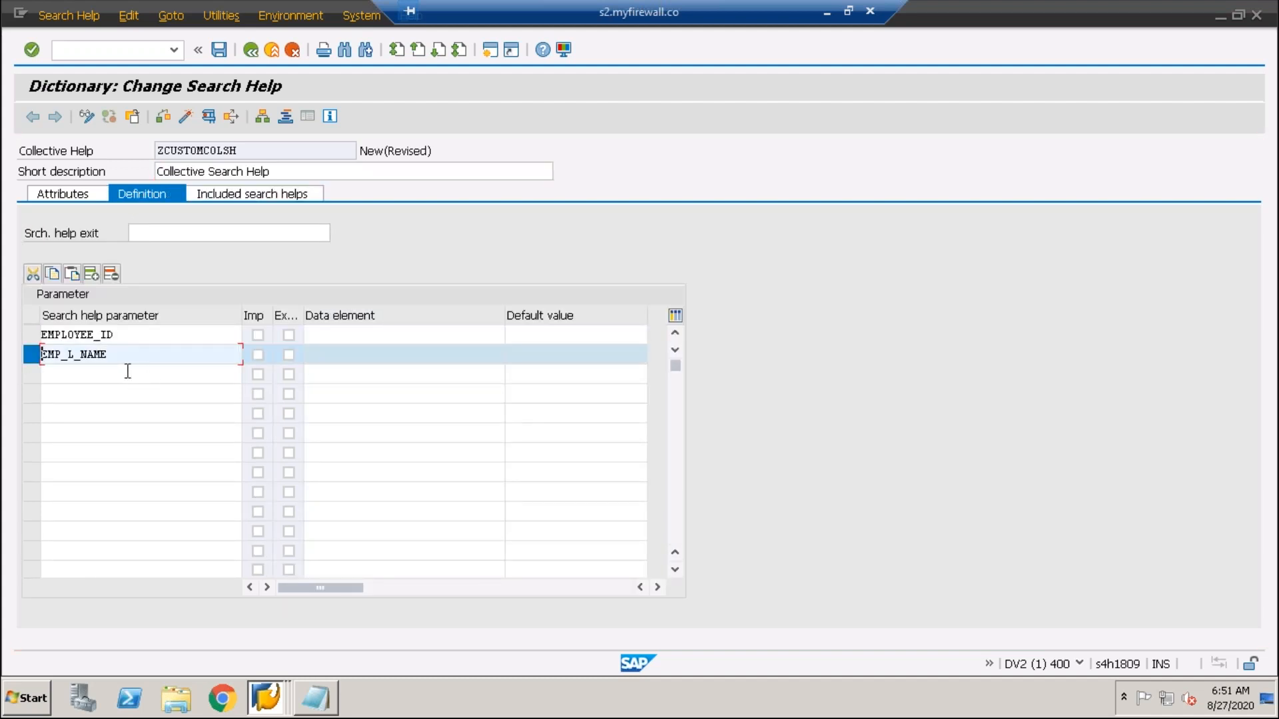
pyautogui.click(270, 194)
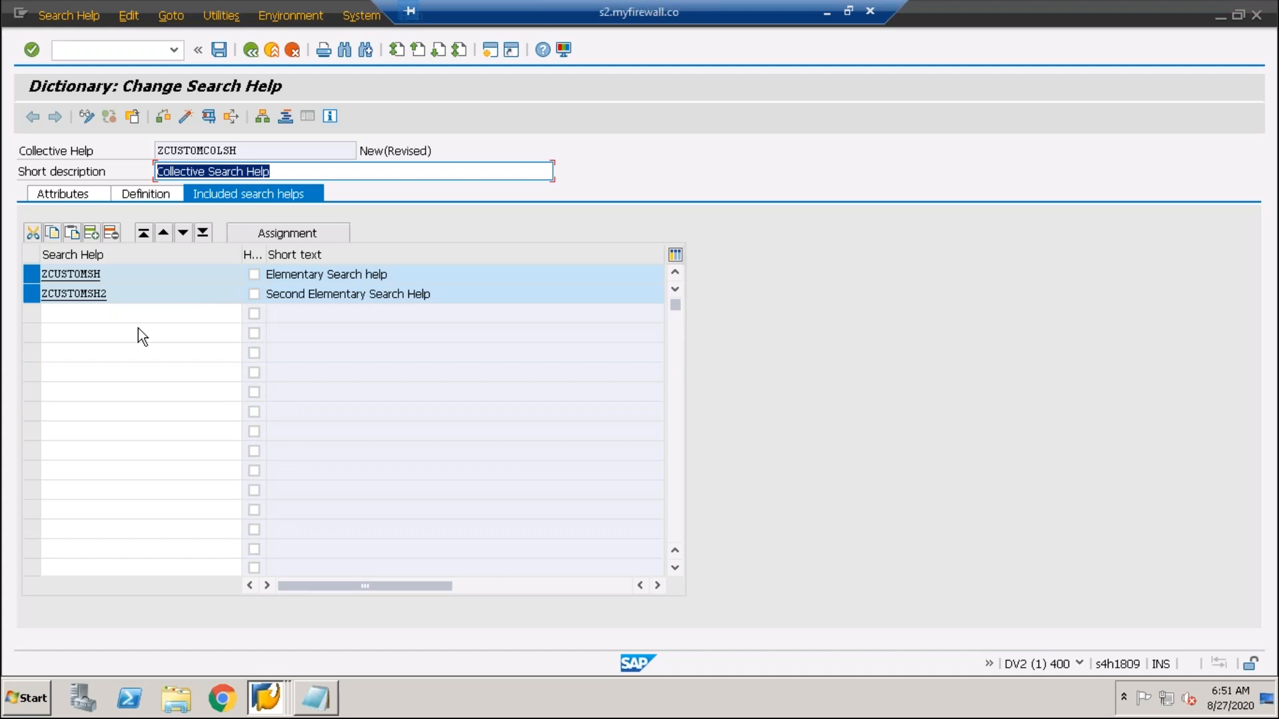
pyautogui.click(31, 274)
pyautogui.click(96, 297)
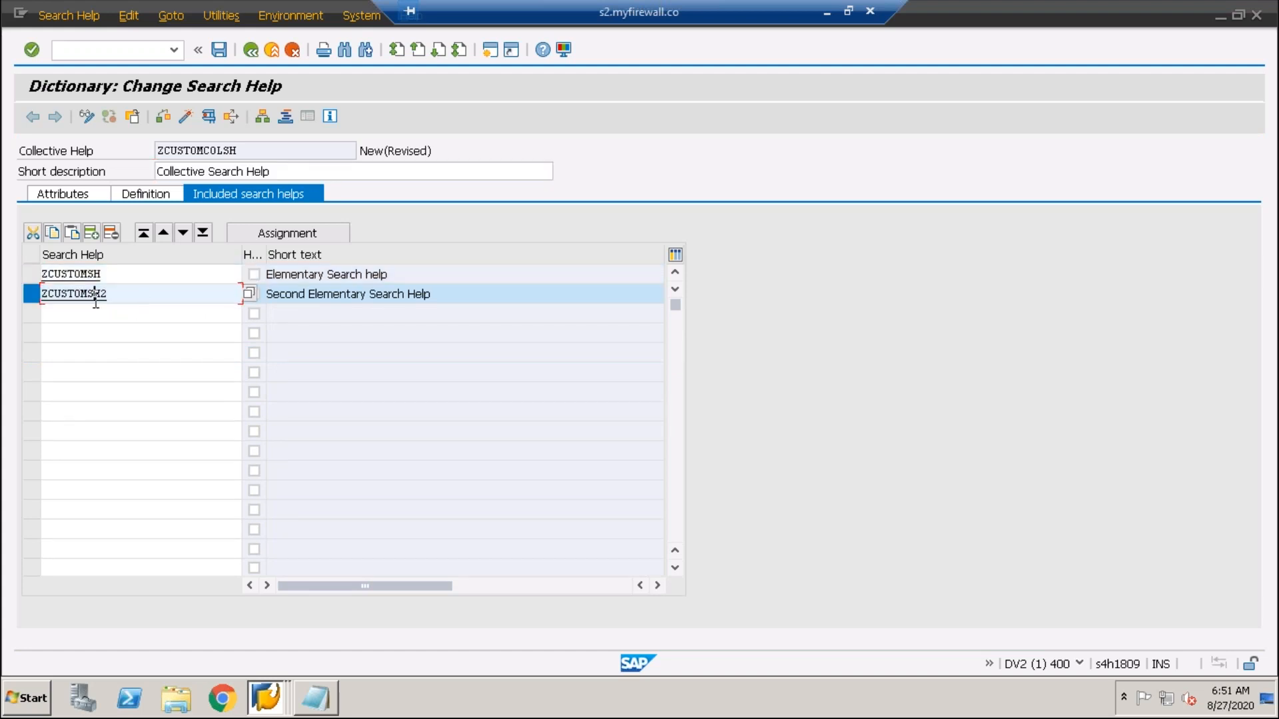
pyautogui.click(287, 232)
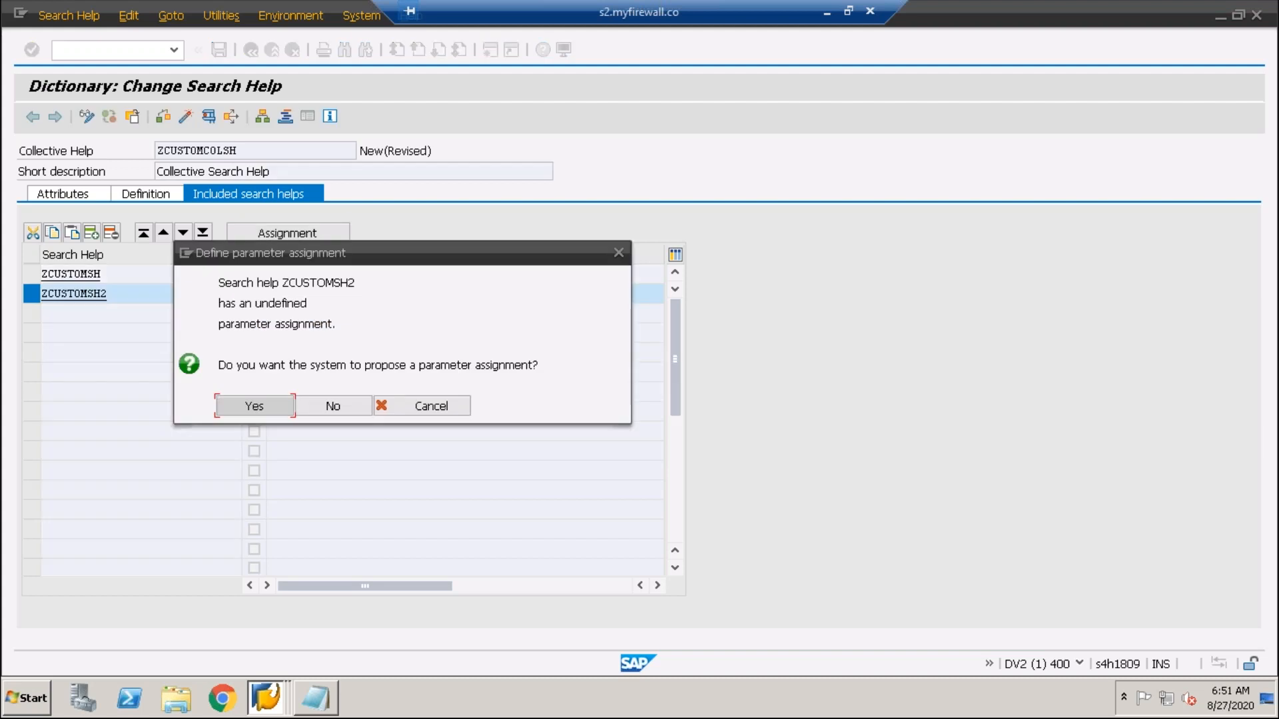
# - Accept the proposal and pick EMP_L_NAME via F4 as ZCUSTOMSH2's reference parameter
pyautogui.click(254, 406)
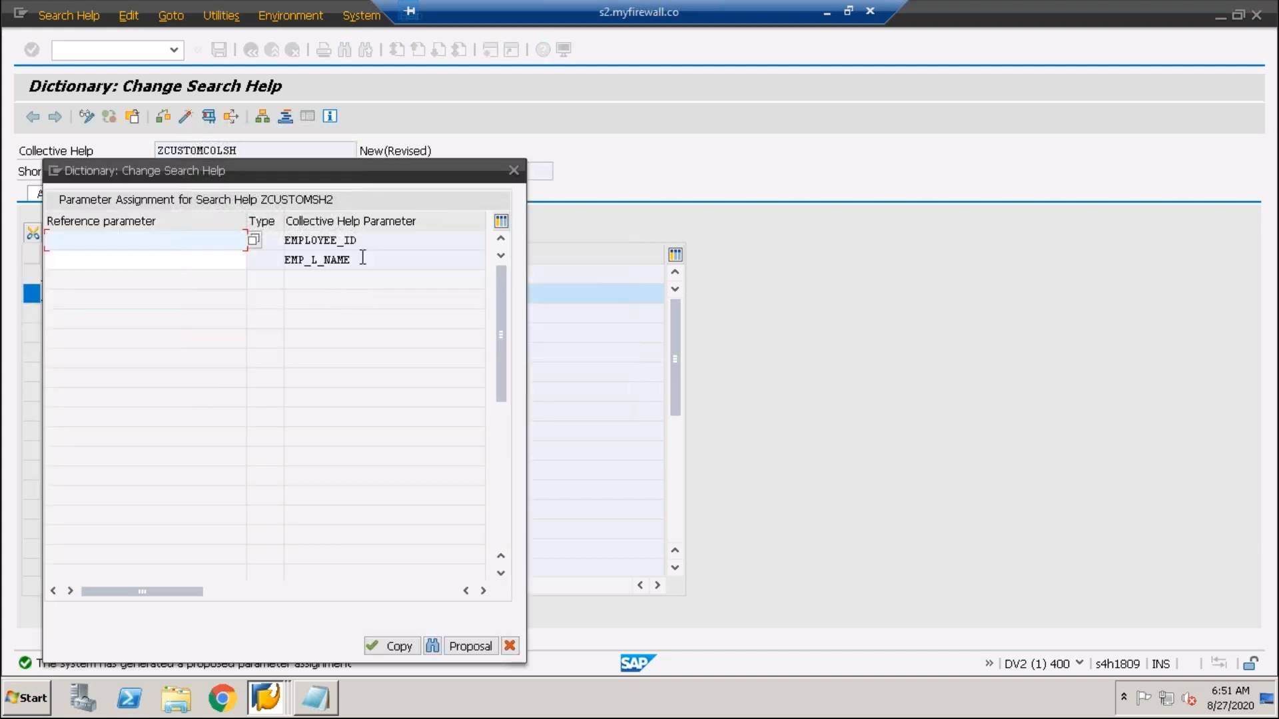
pyautogui.doubleClick(287, 258)
pyautogui.moveTo(372, 261); pyautogui.dragTo(211, 266)
pyautogui.click(152, 267)
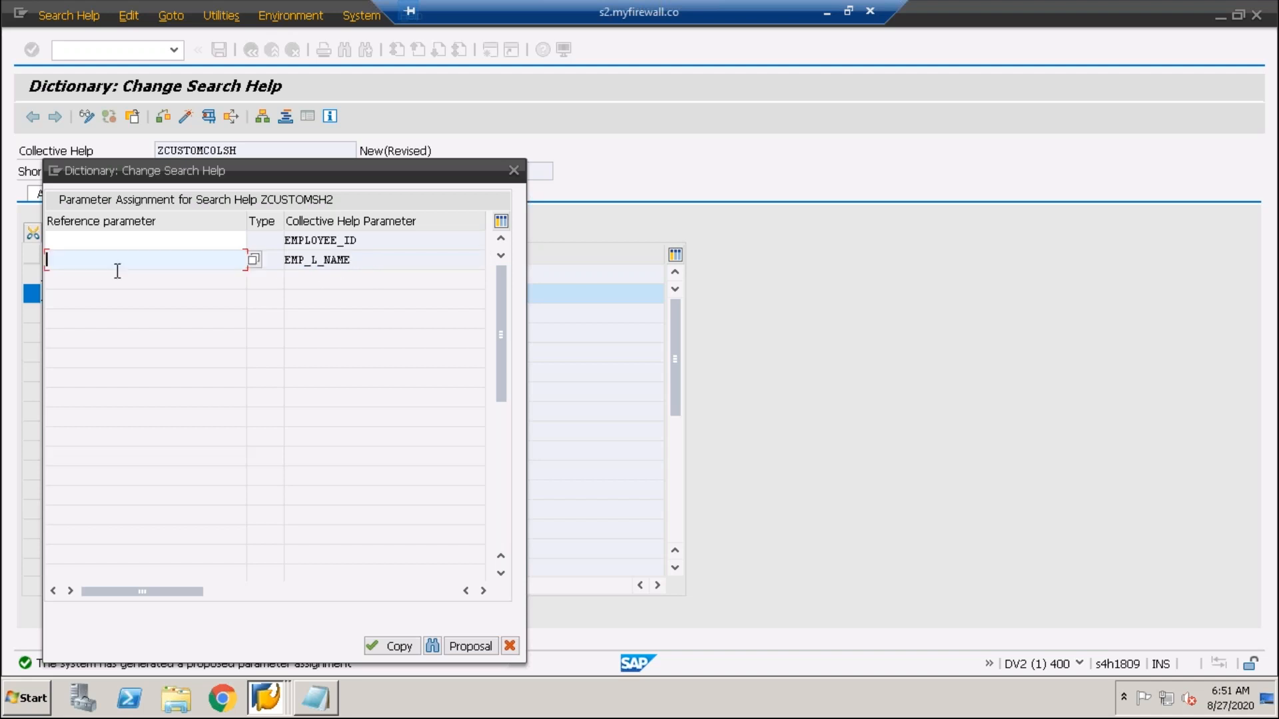
pyautogui.press('F4')
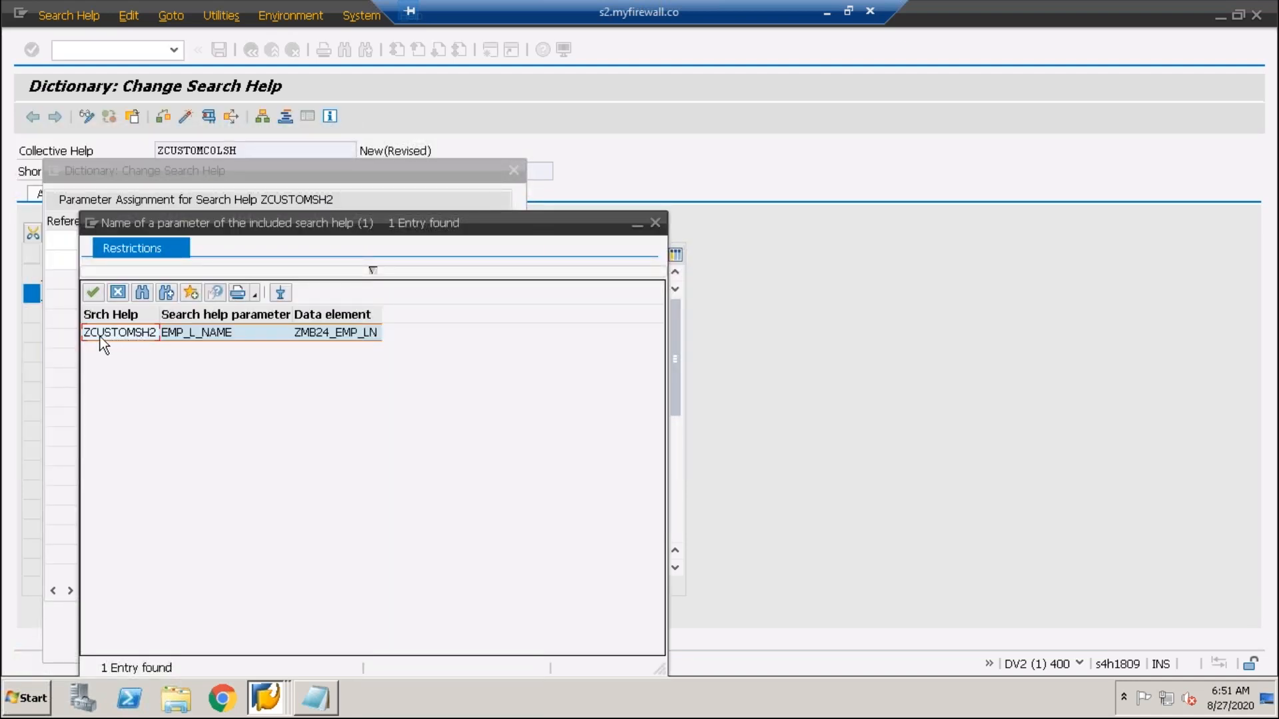
pyautogui.click(180, 336)
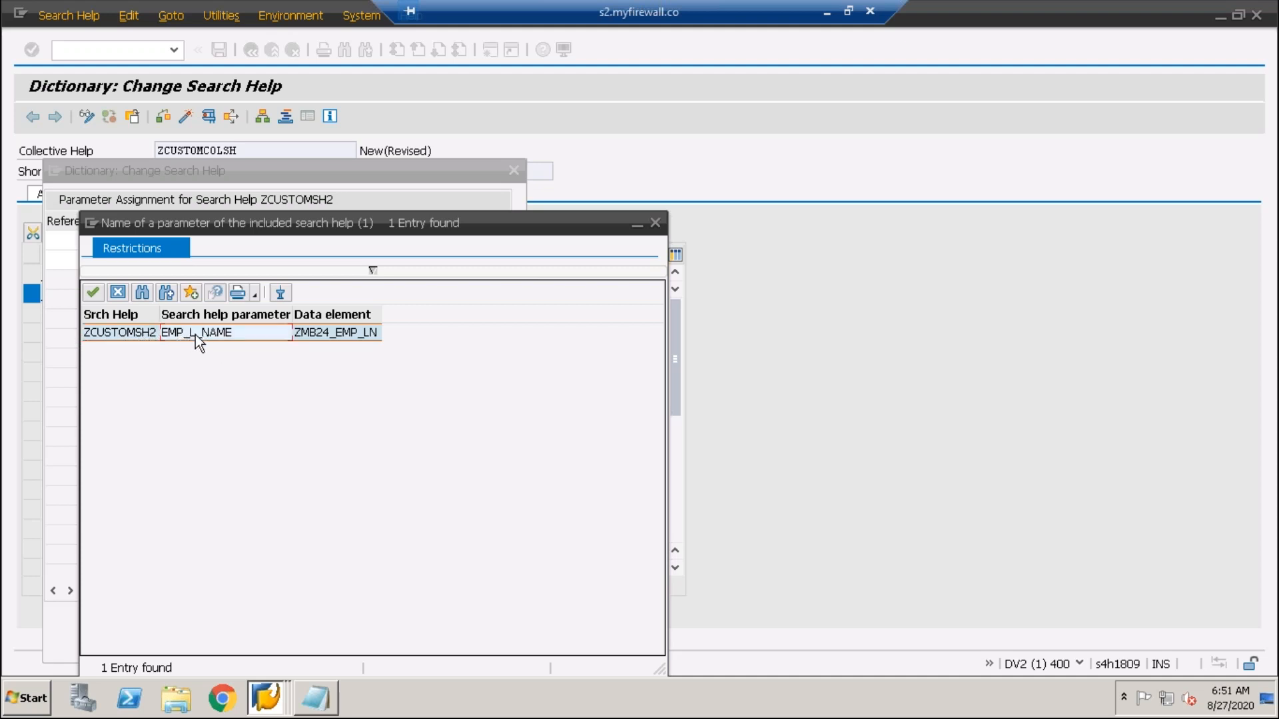
pyautogui.doubleClick(203, 333)
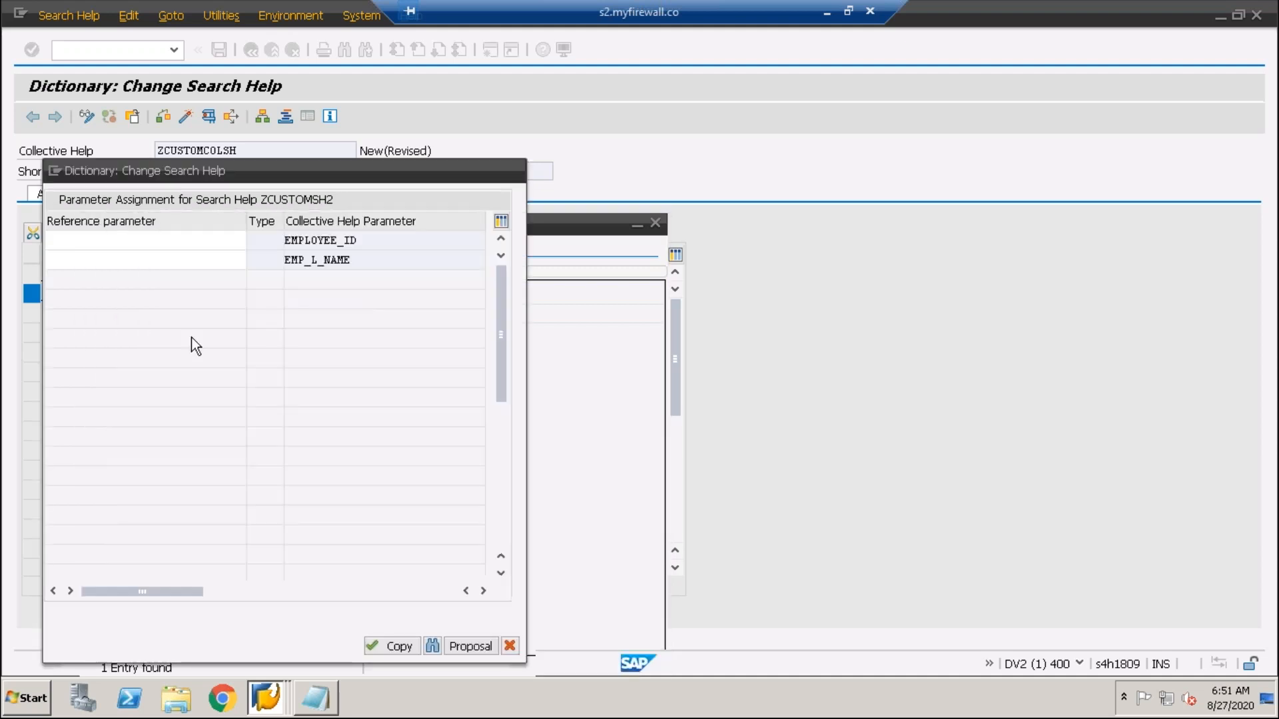
pyautogui.click(354, 265)
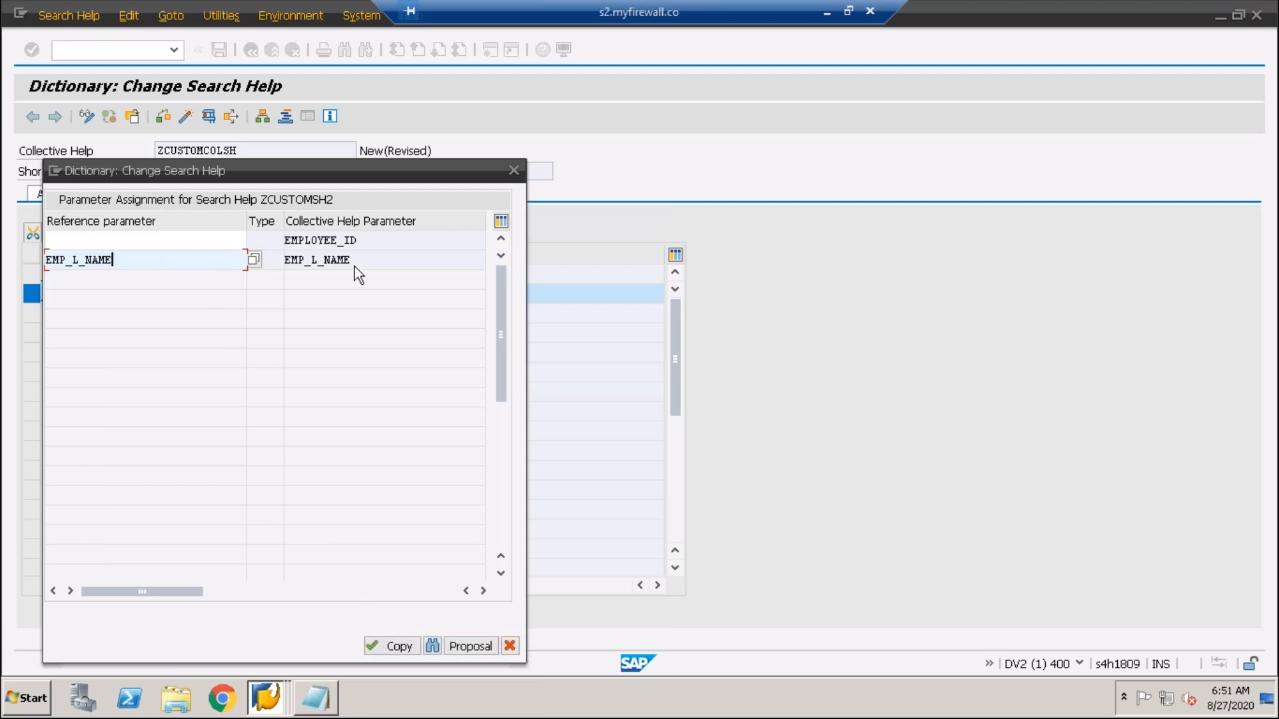
pyautogui.press('Return')
# - Copy the ZCUSTOMSH2 assignment and save the collective search help
pyautogui.click(192, 241)
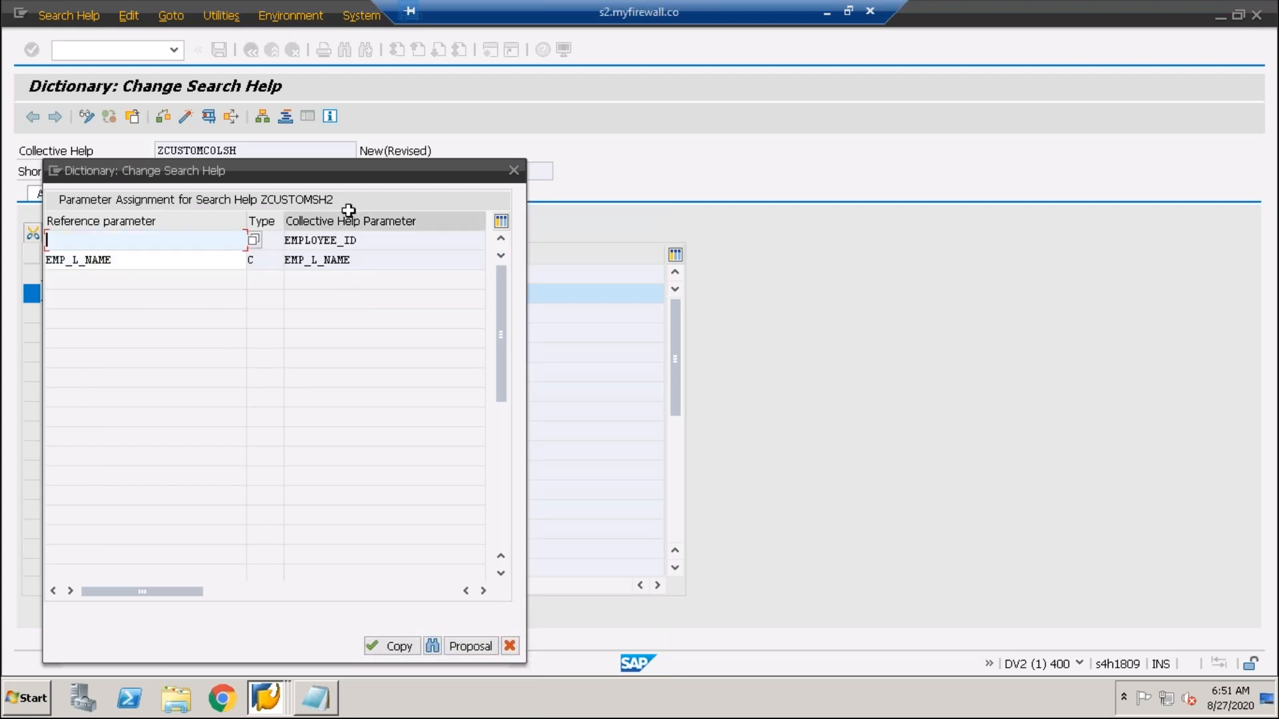
pyautogui.moveTo(136, 258); pyautogui.dragTo(20, 263)
pyautogui.click(151, 237)
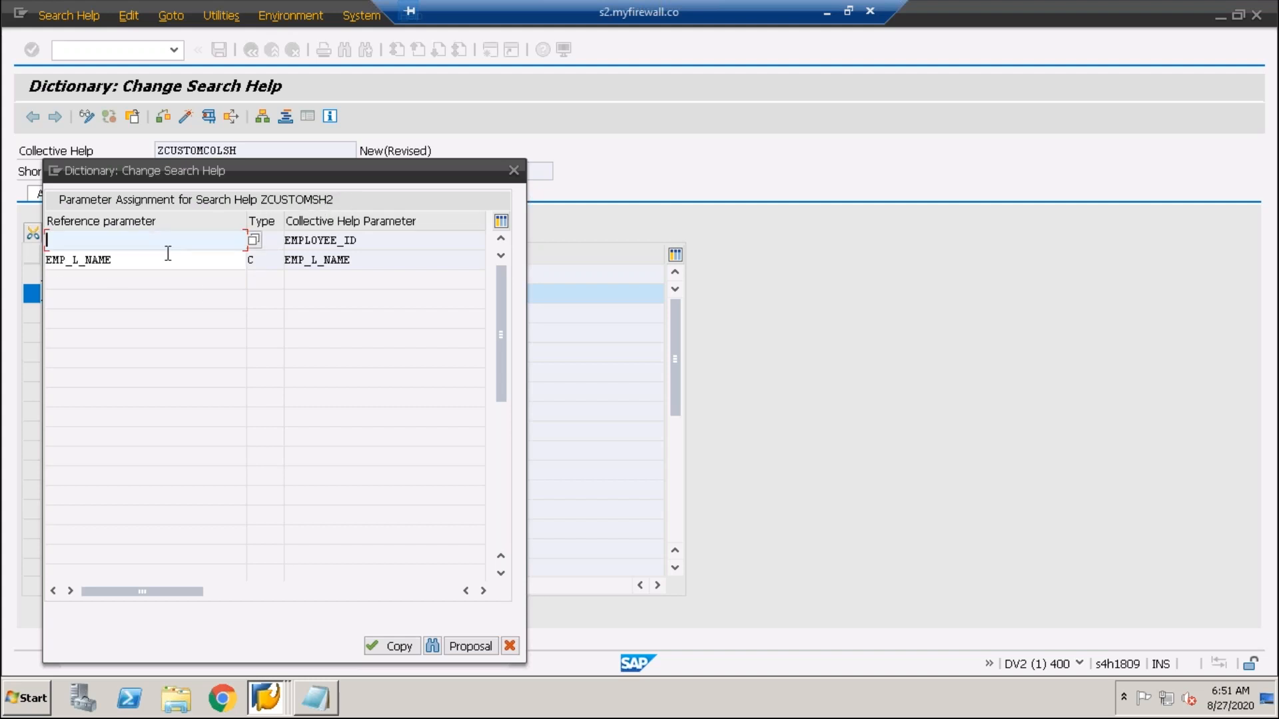
pyautogui.click(398, 646)
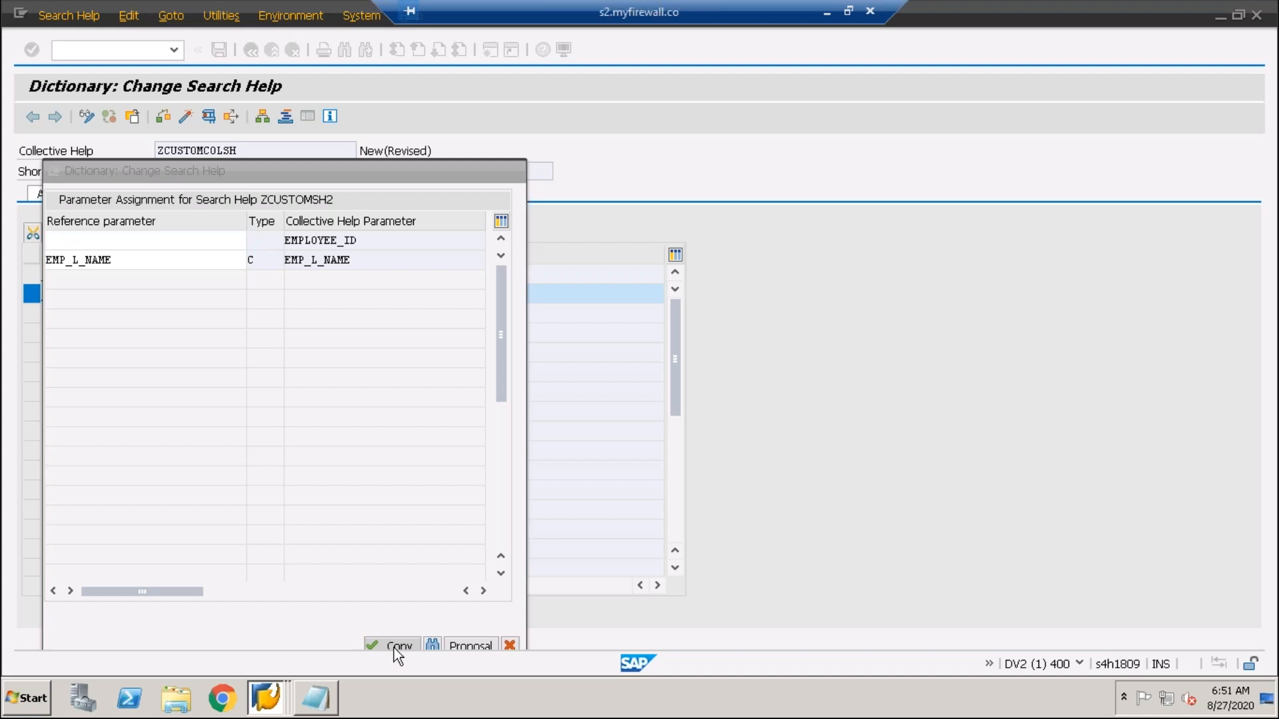
pyautogui.click(218, 50)
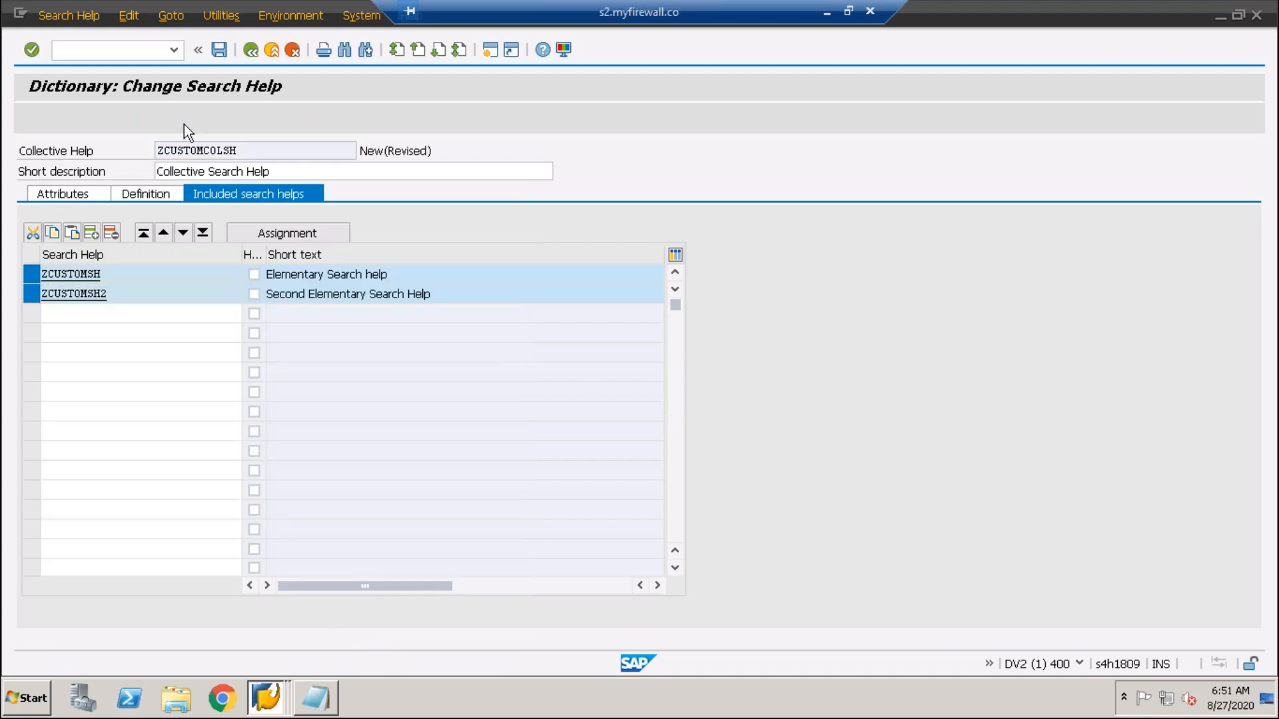
# - Save as a local object, attempt activation, and read the missing-data-element error log
pyautogui.click(343, 440)
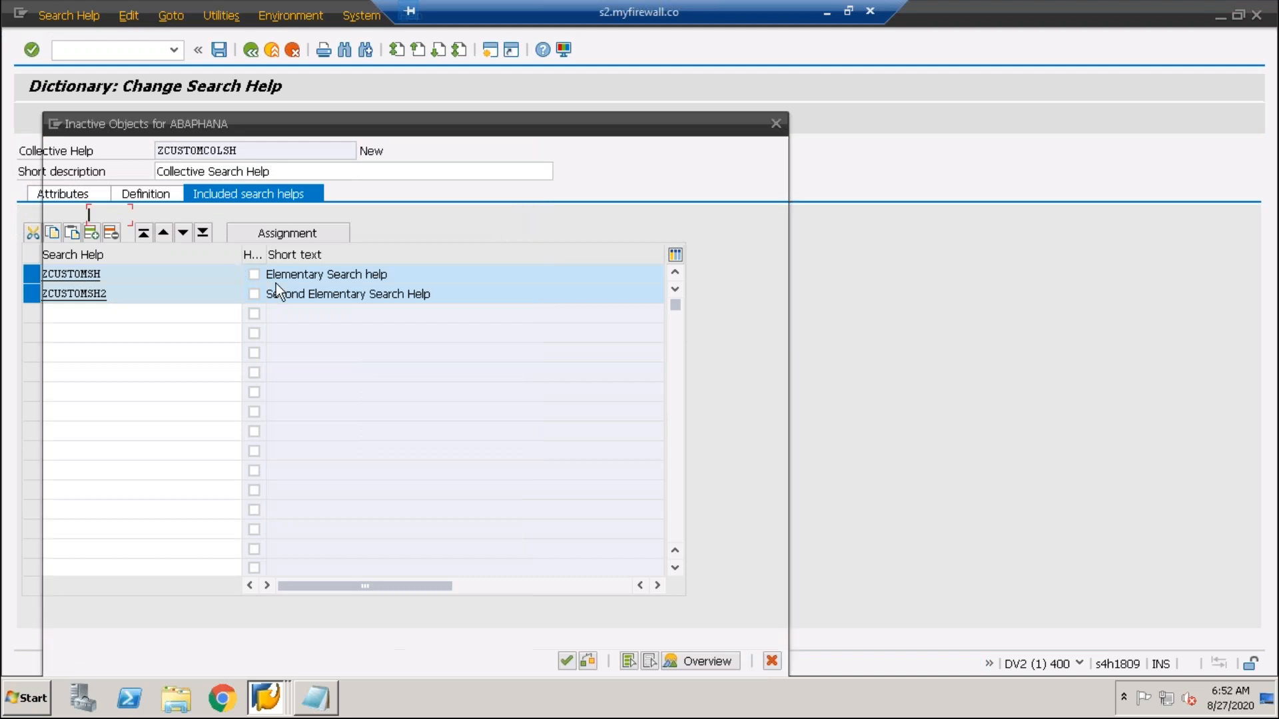
pyautogui.press('Return')
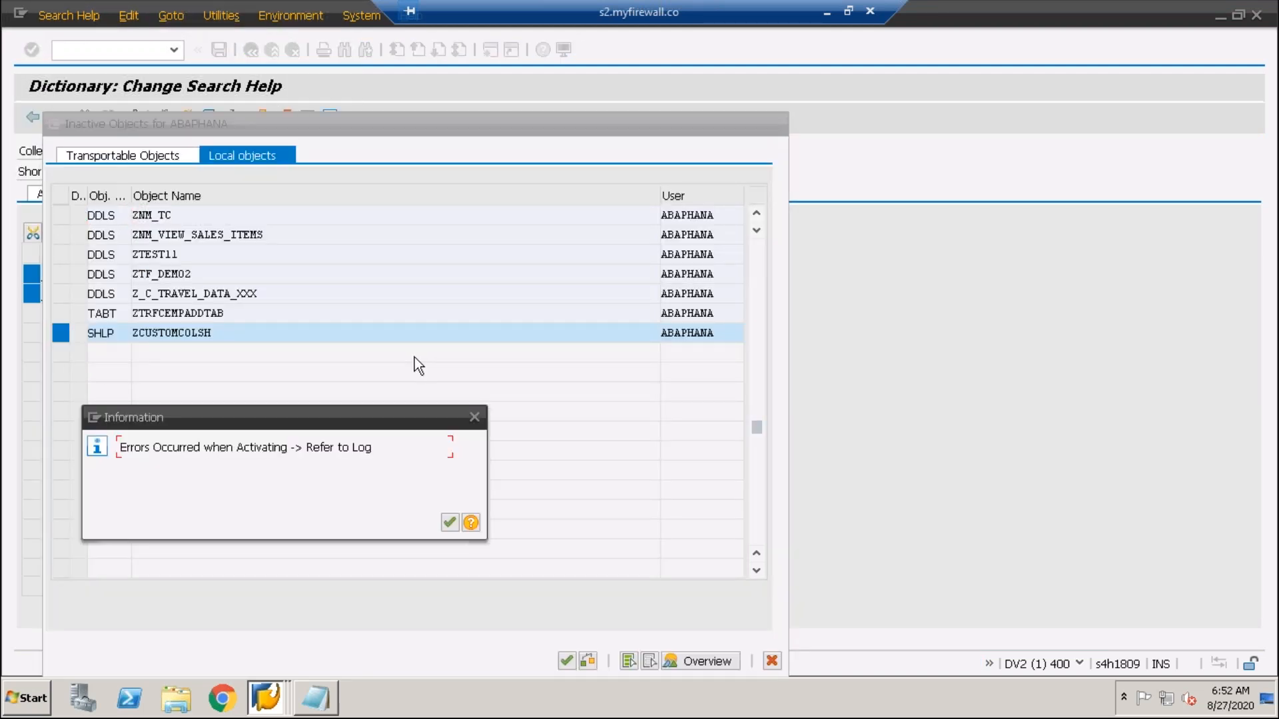
pyautogui.click(448, 522)
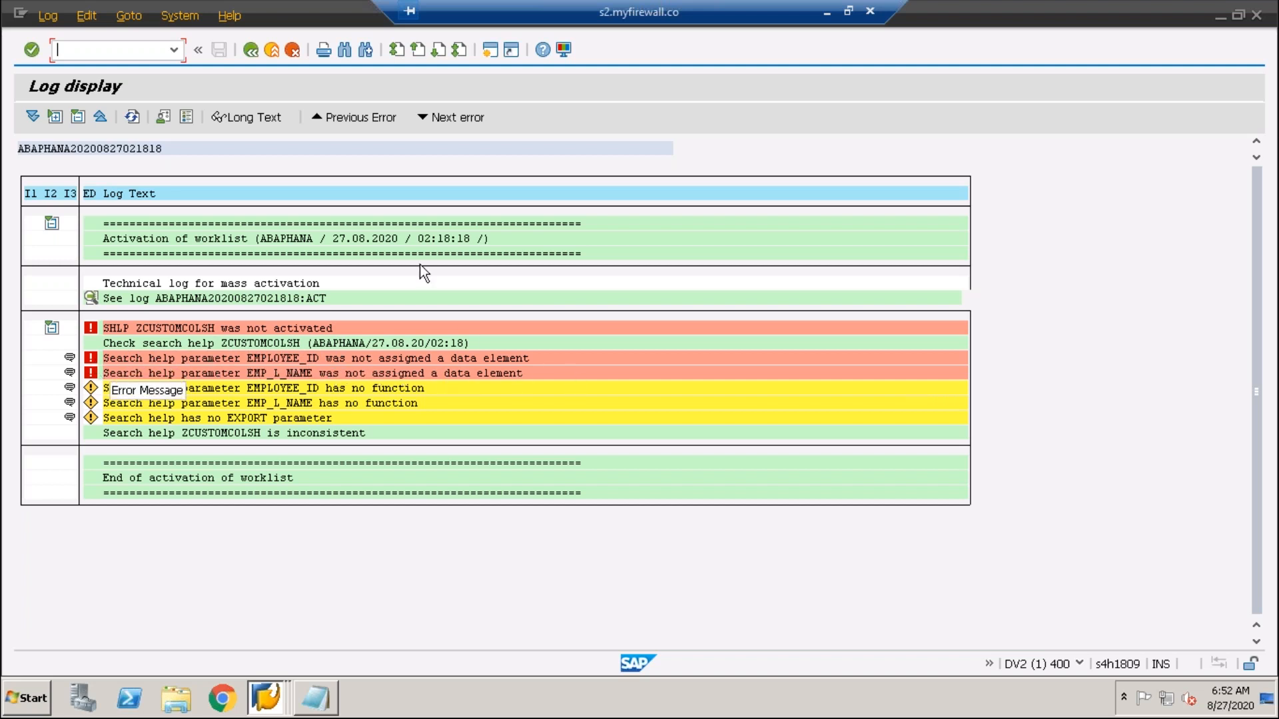
pyautogui.click(250, 49)
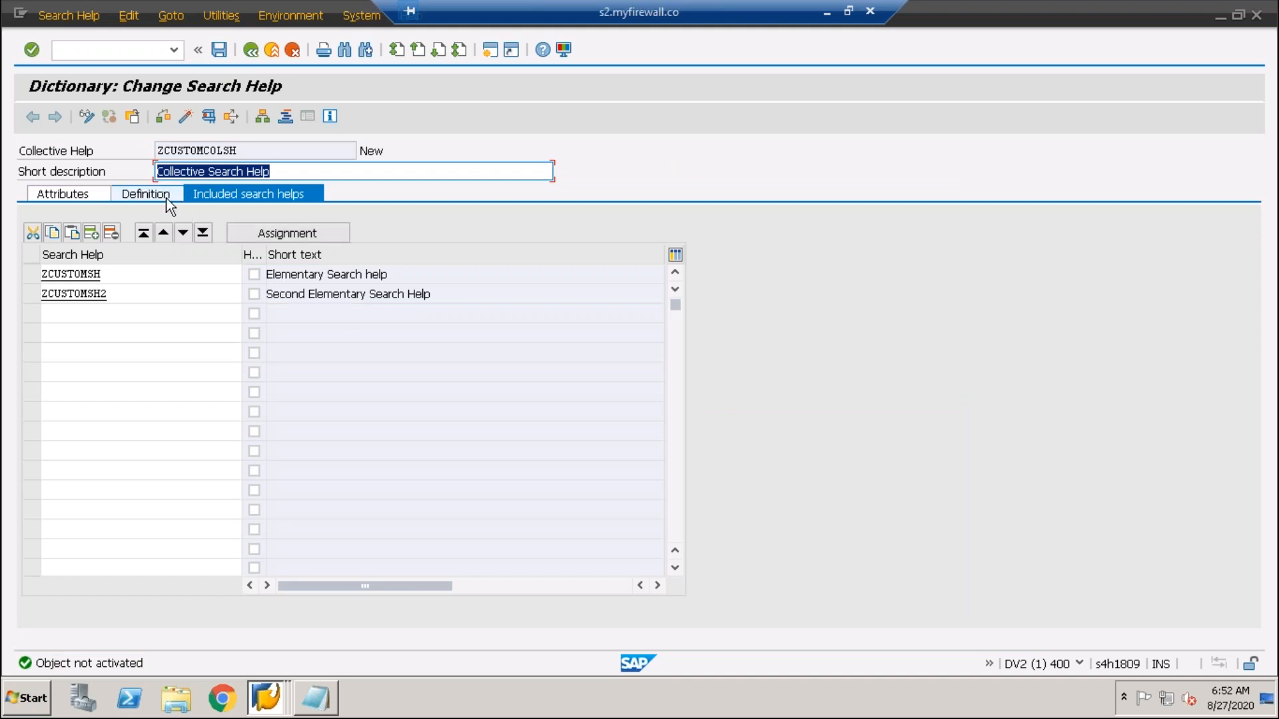
# - Copy data element ZMB24_EMP_ID from ZMB24_EMPLOYEE into EMPLOYEE_ID's data element cell
pyautogui.click(166, 198)
pyautogui.click(352, 341)
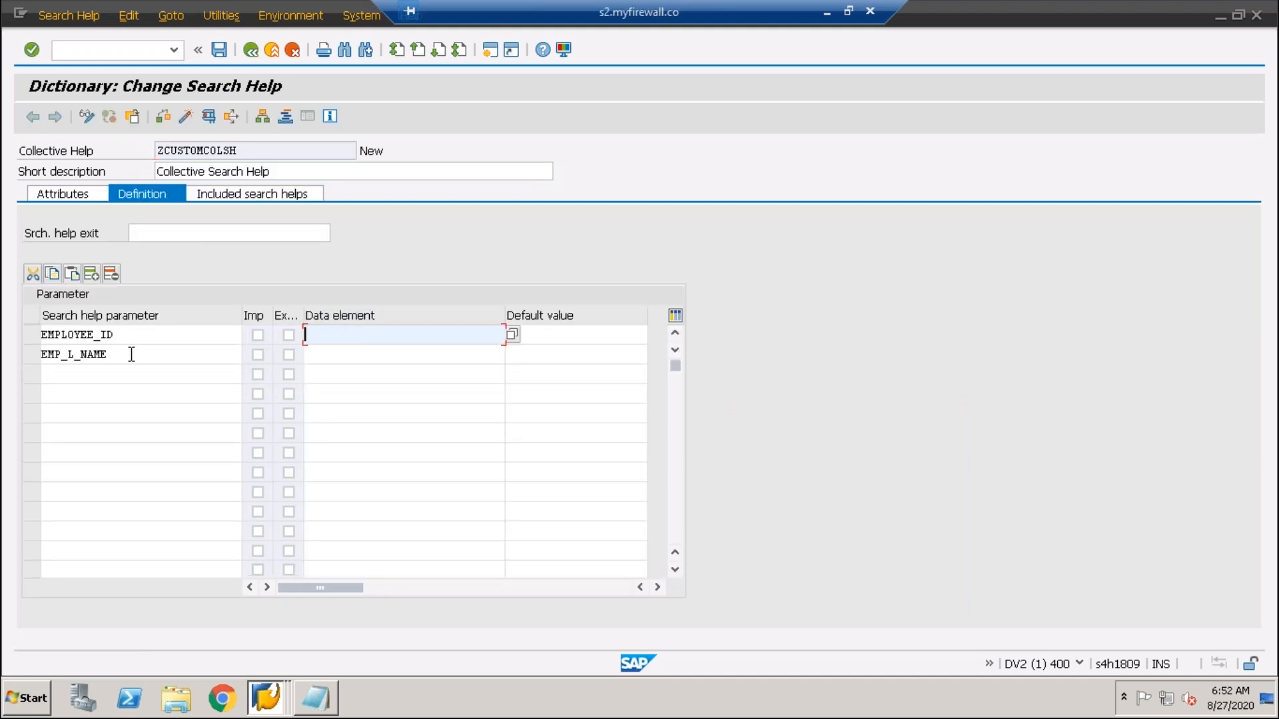
pyautogui.doubleClick(126, 336)
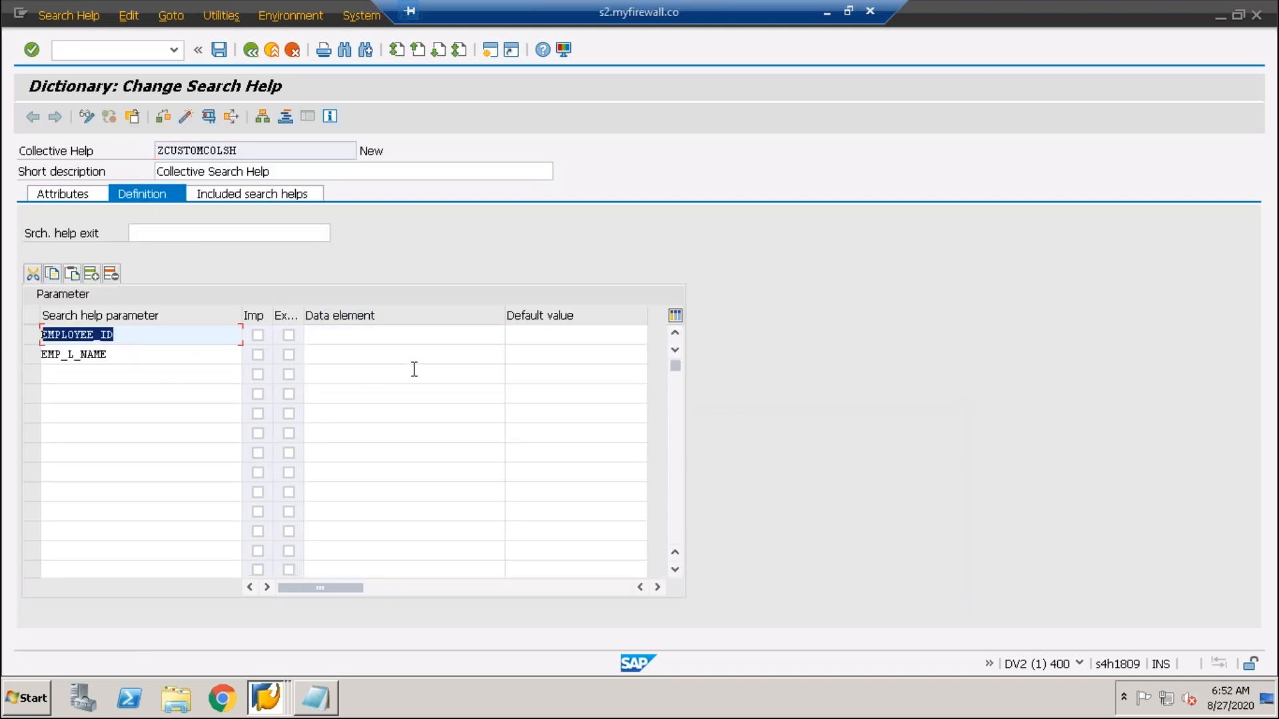
pyautogui.click(270, 699)
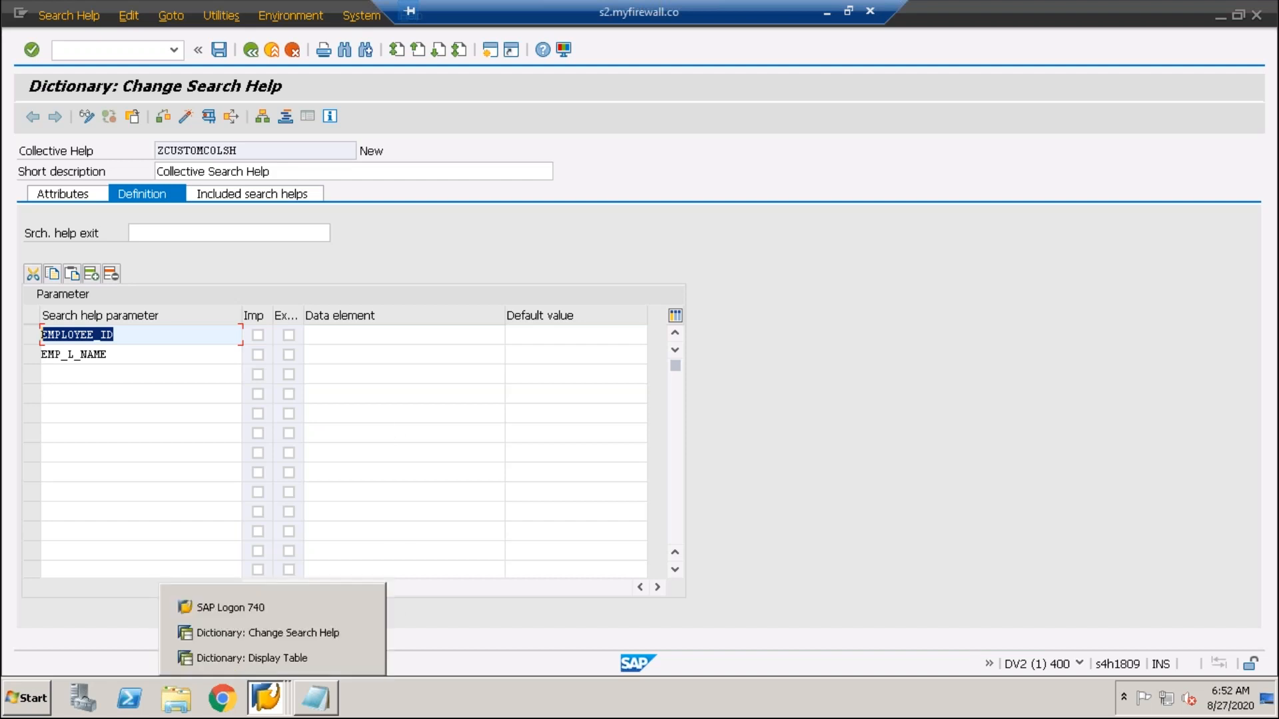
pyautogui.click(272, 660)
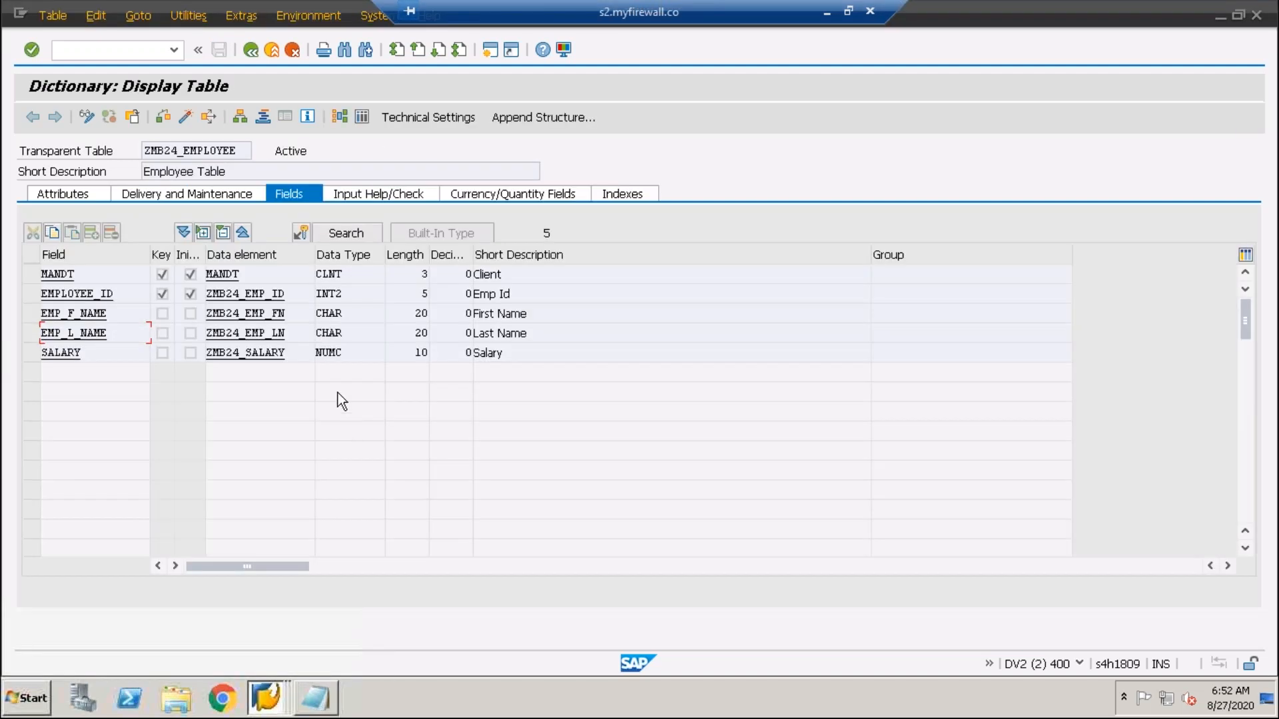
pyautogui.moveTo(243, 300); pyautogui.dragTo(166, 291)
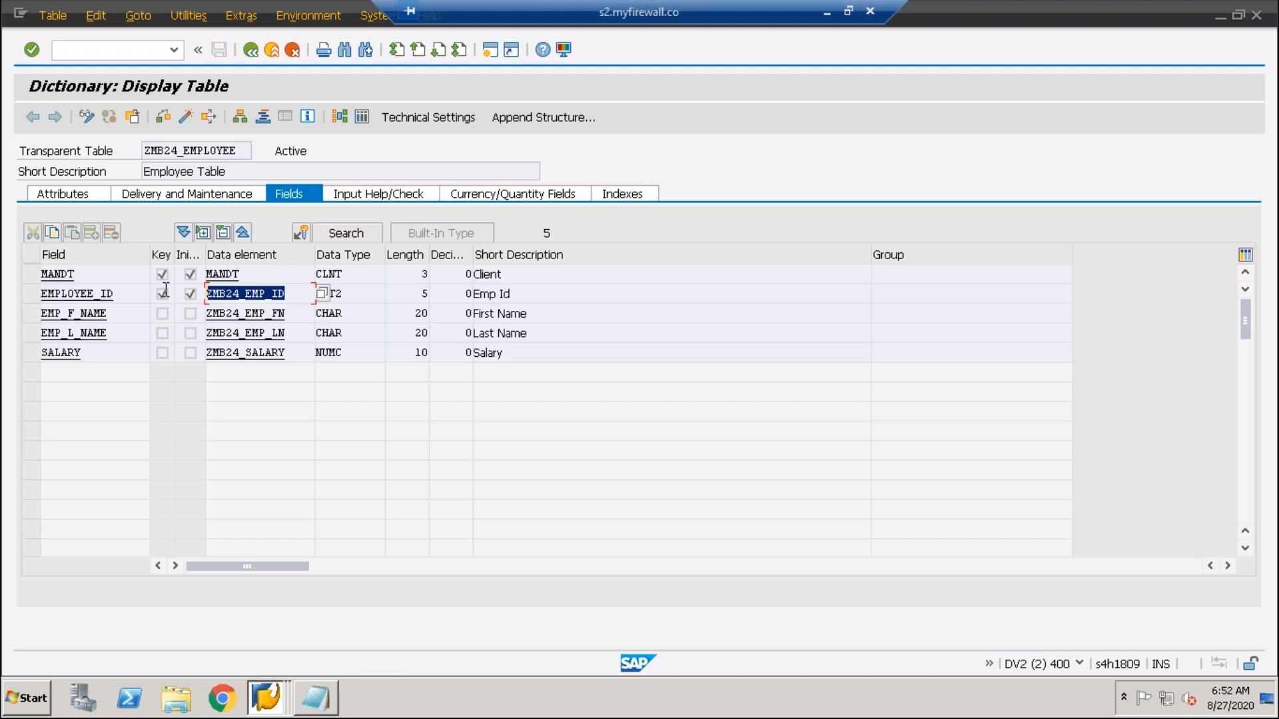
pyautogui.click(225, 339)
pyautogui.hotkey('alt', 'Tab')
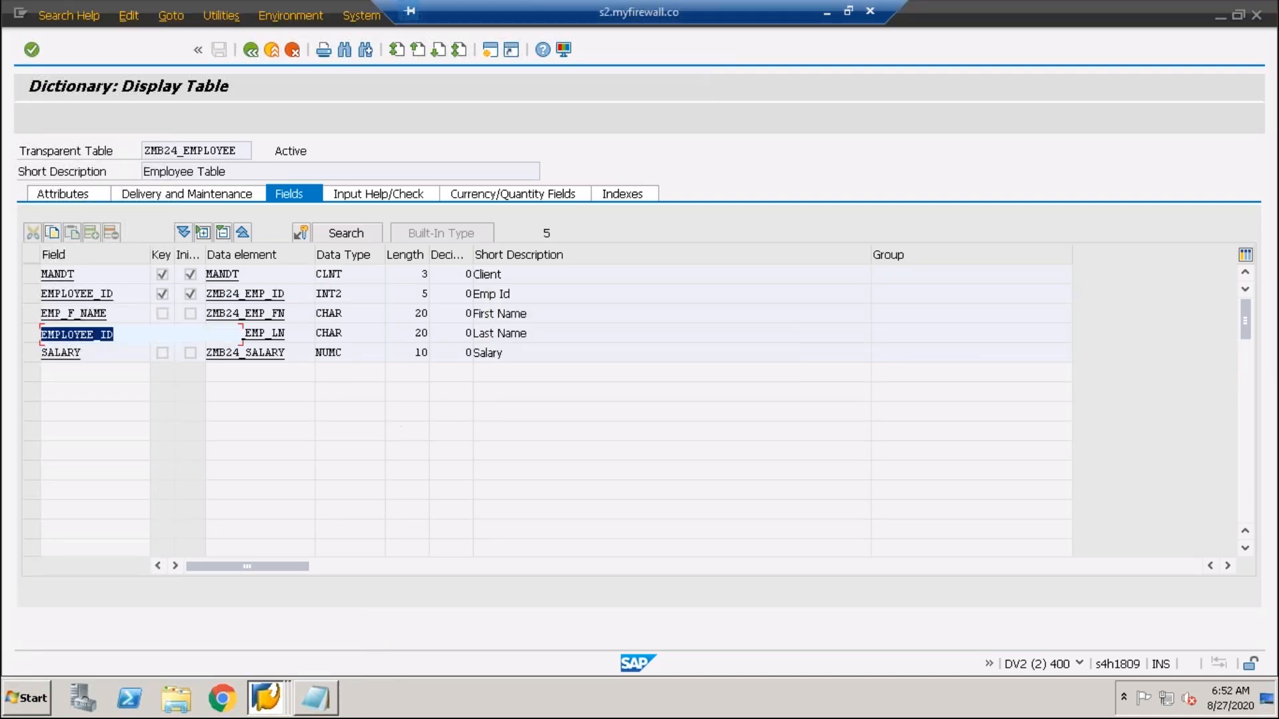
pyautogui.click(340, 339)
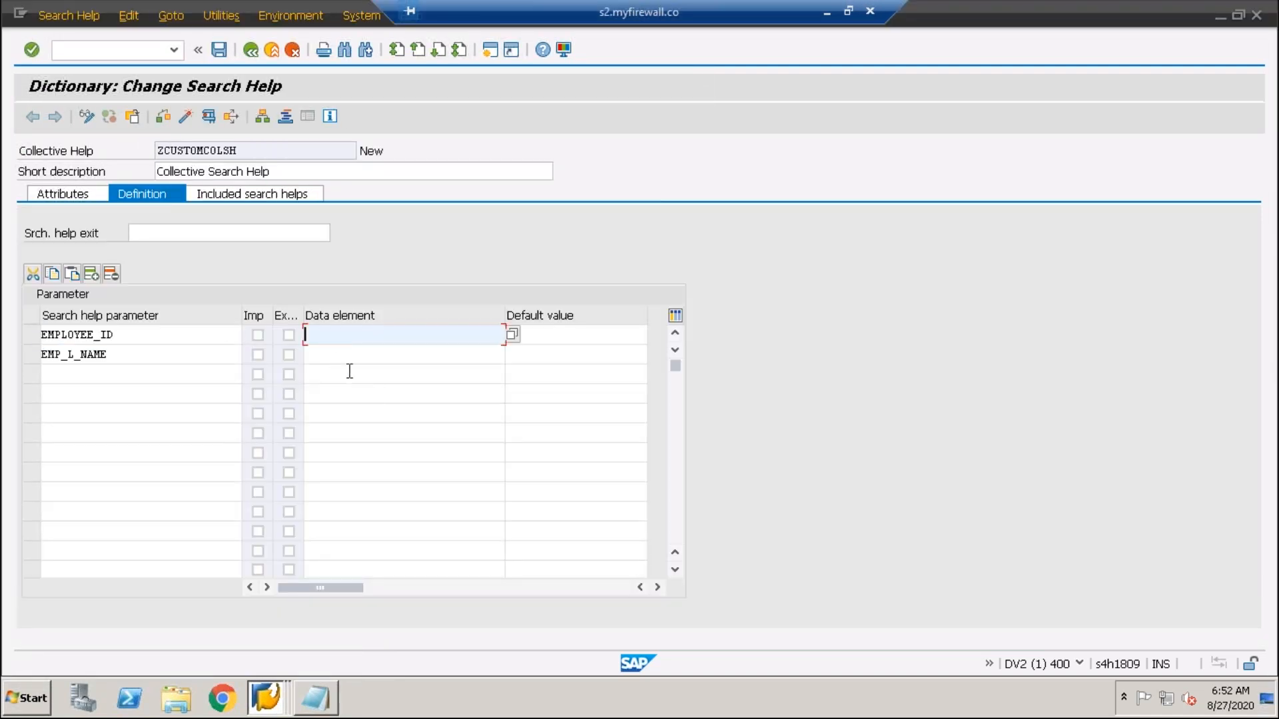
pyautogui.hotkey('ctrl', 'v')
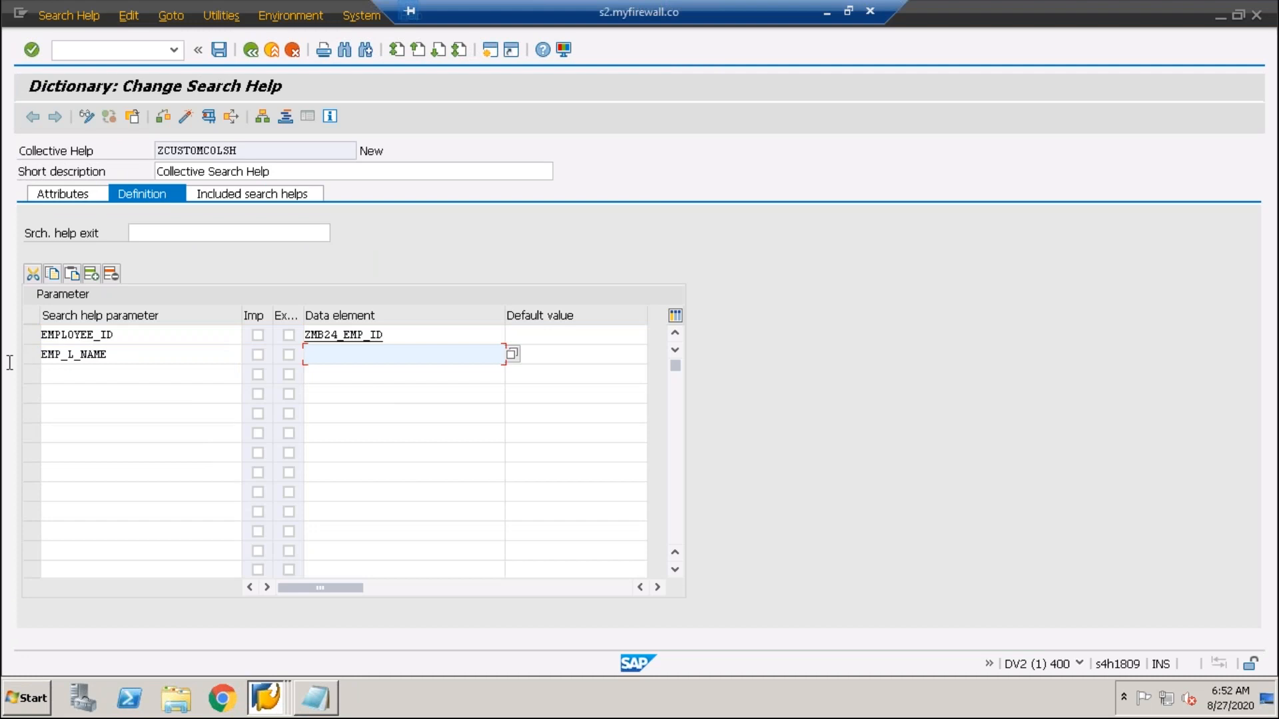
# - Give EMP_L_NAME data element ZMB24_EMP_LN, then save and check the search help
pyautogui.moveTo(39, 355); pyautogui.dragTo(311, 410)
pyautogui.hotkey('alt', 'Tab')
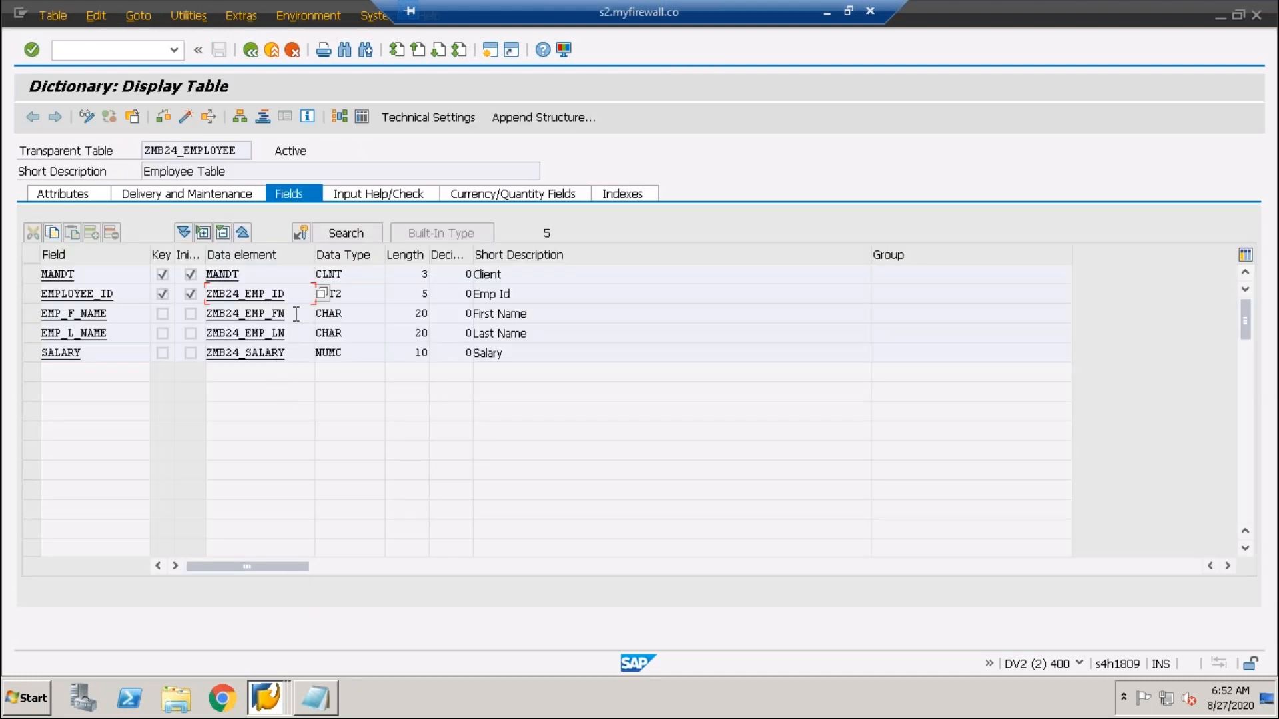
pyautogui.moveTo(295, 338); pyautogui.dragTo(161, 347)
pyautogui.hotkey('ctrl', 'c')
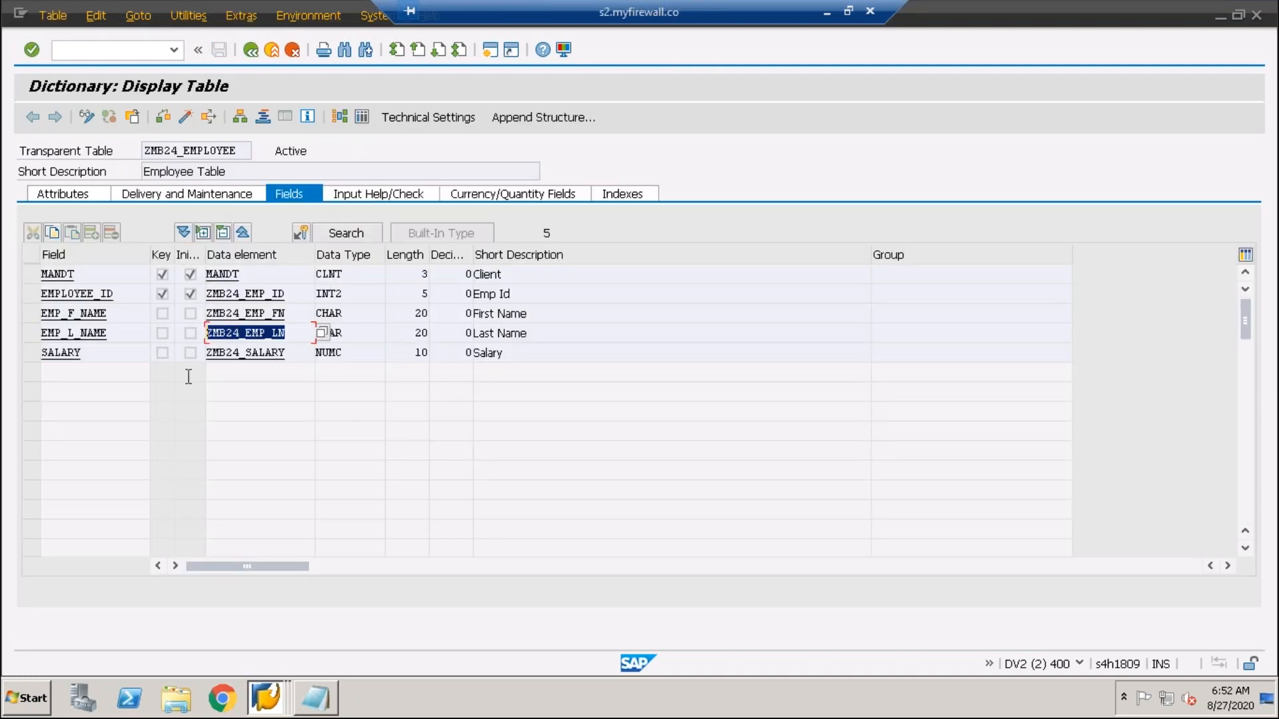
pyautogui.hotkey('alt', 'Tab')
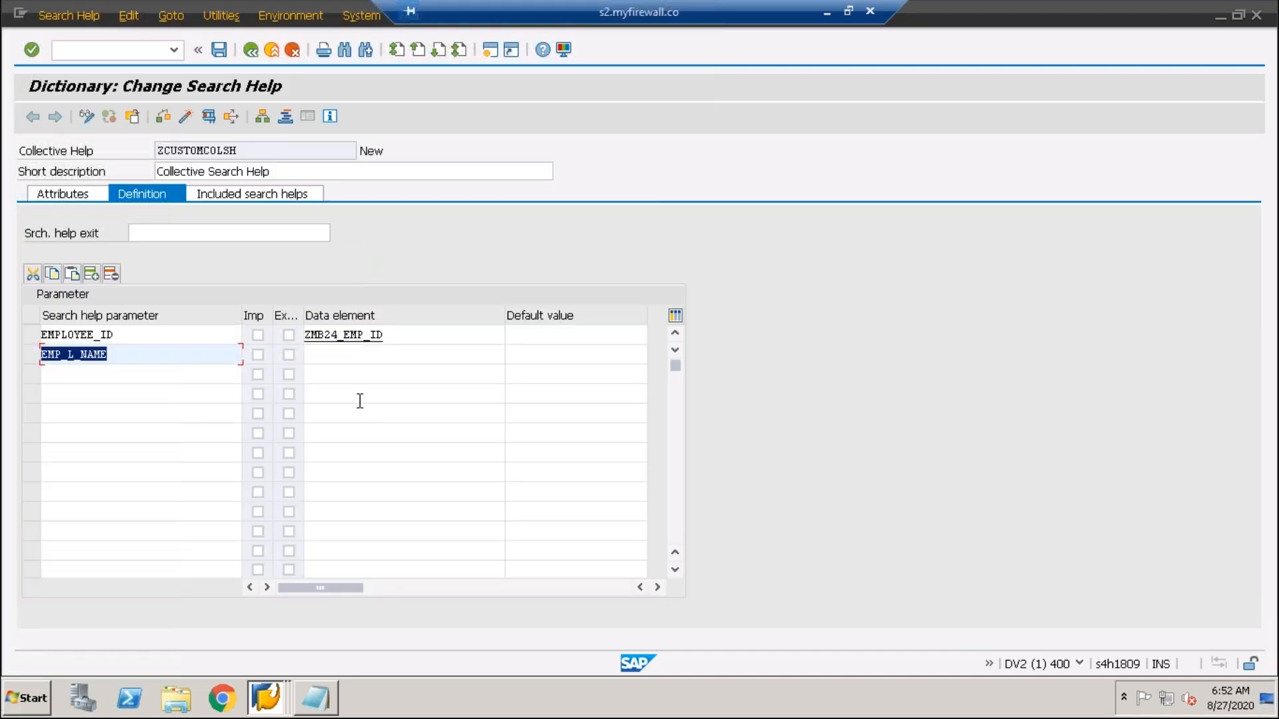
pyautogui.click(324, 353)
pyautogui.hotkey('ctrl', 'v')
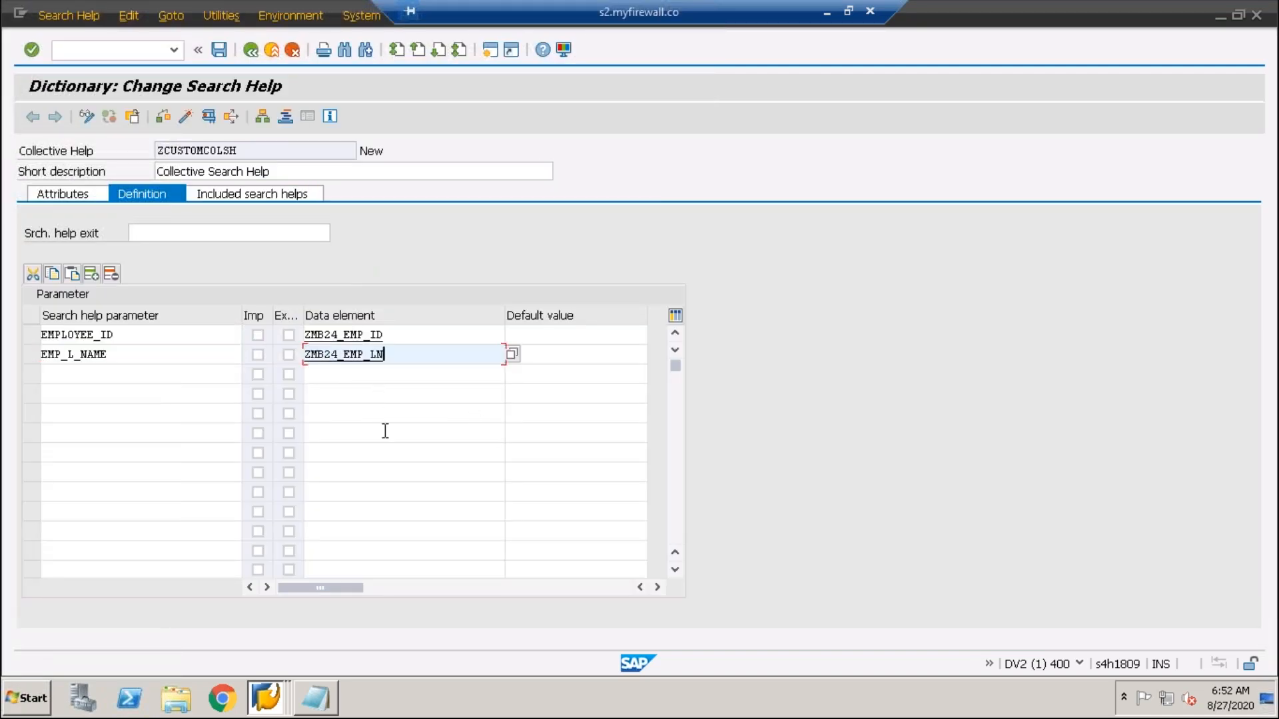
pyautogui.click(220, 51)
pyautogui.click(171, 121)
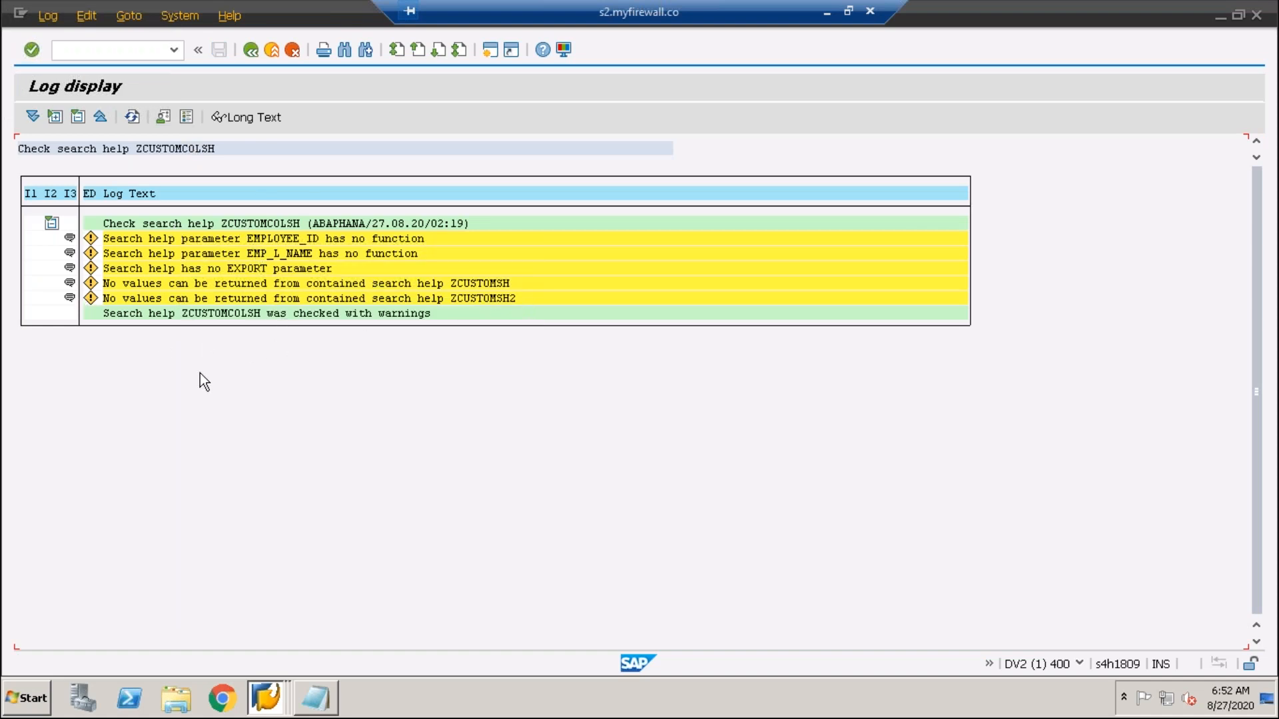
pyautogui.click(247, 51)
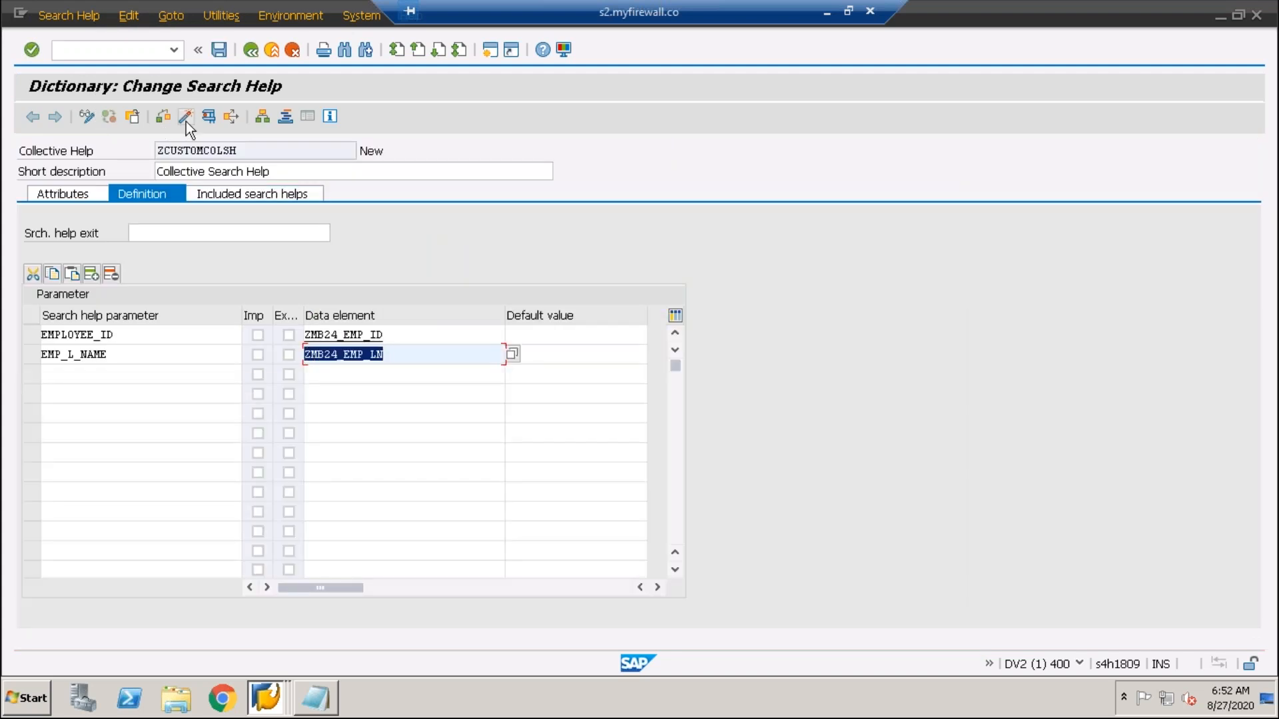
# - Activate ZCUSTOMCOLSH past the activation warnings, confirm it shows Active, and start a test run
pyautogui.click(186, 118)
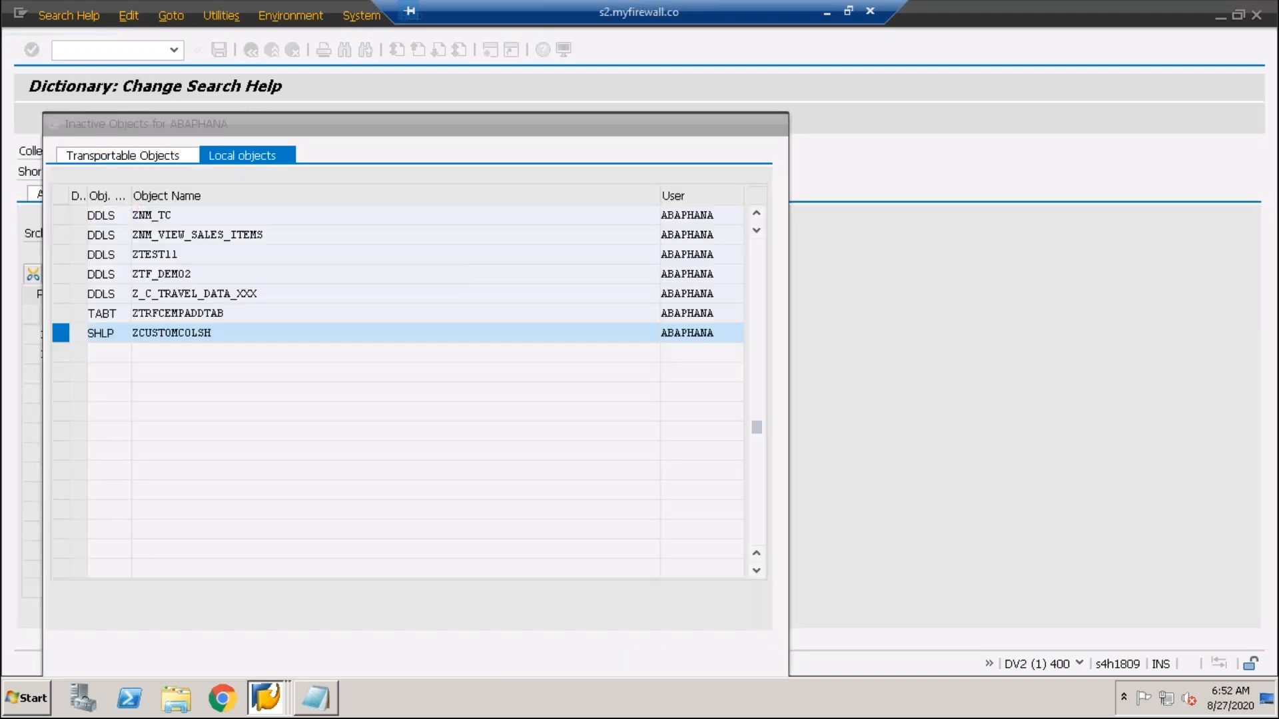
pyautogui.click(347, 368)
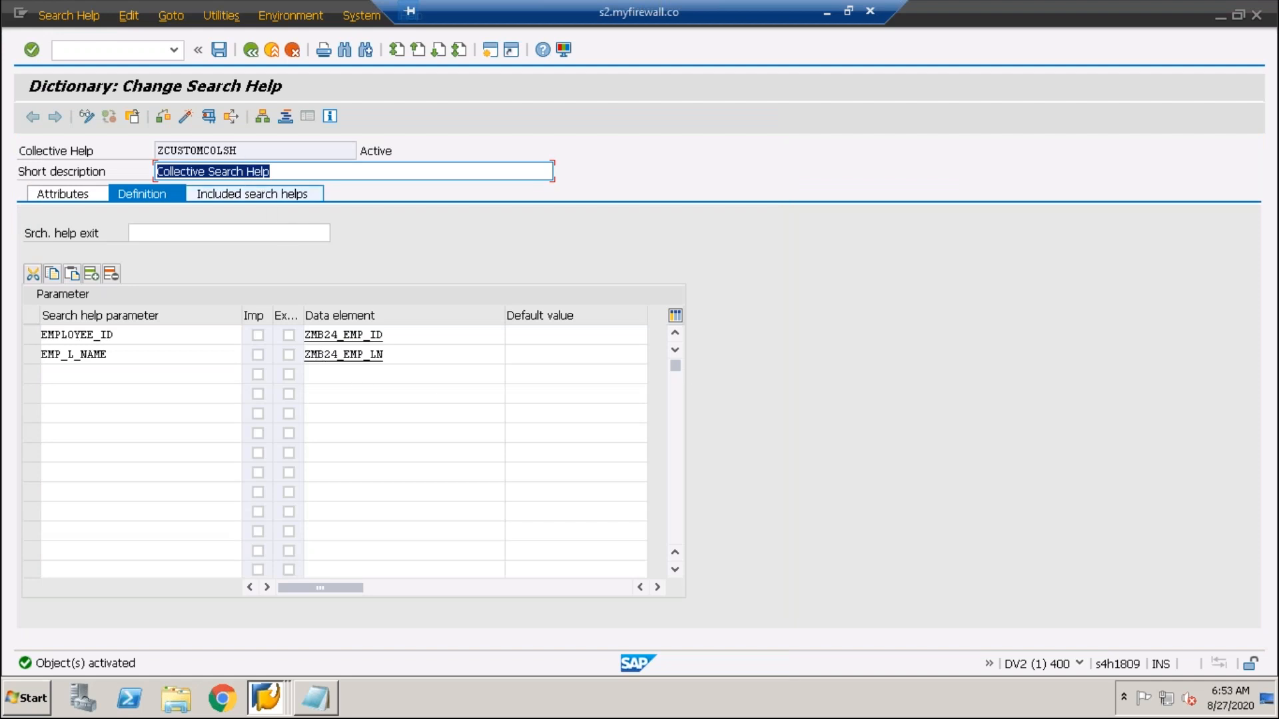
pyautogui.doubleClick(274, 153)
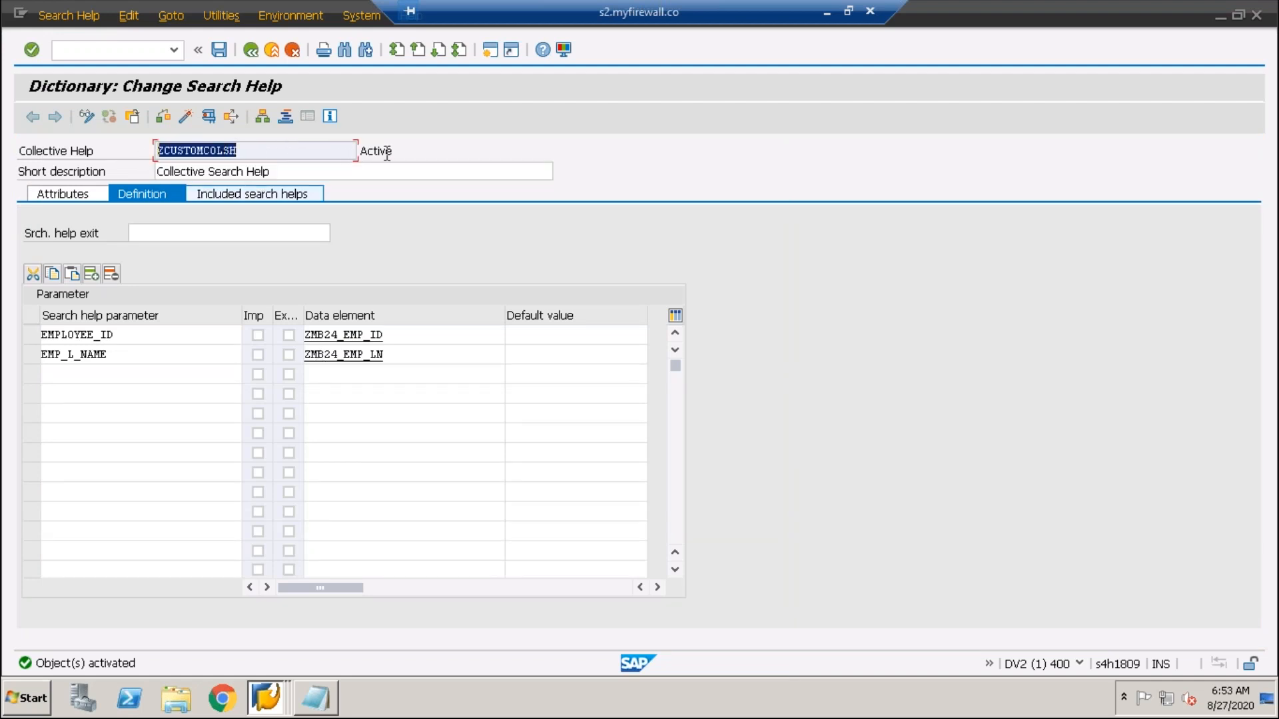
pyautogui.moveTo(394, 152); pyautogui.dragTo(348, 152)
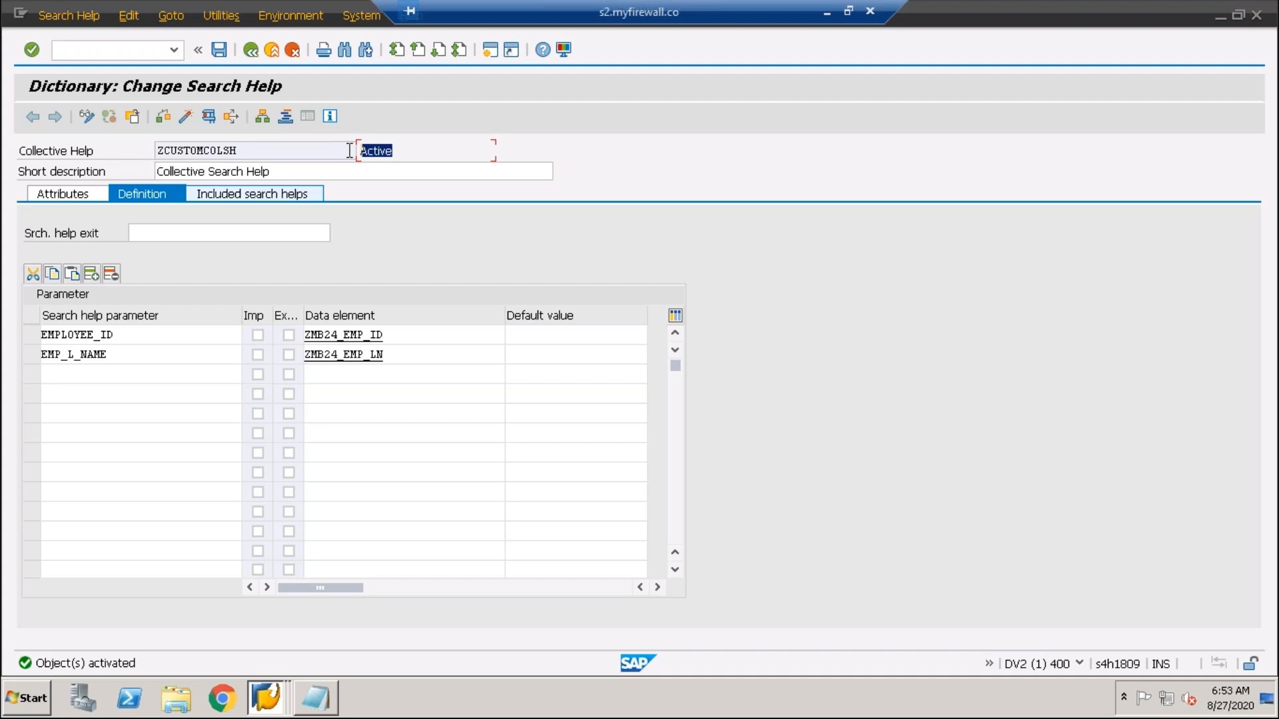
pyautogui.click(209, 116)
# - Close the empty test window and flag EMPLOYEE_ID and EMP_L_NAME as import and export parameters
pyautogui.moveTo(421, 333); pyautogui.dragTo(614, 162)
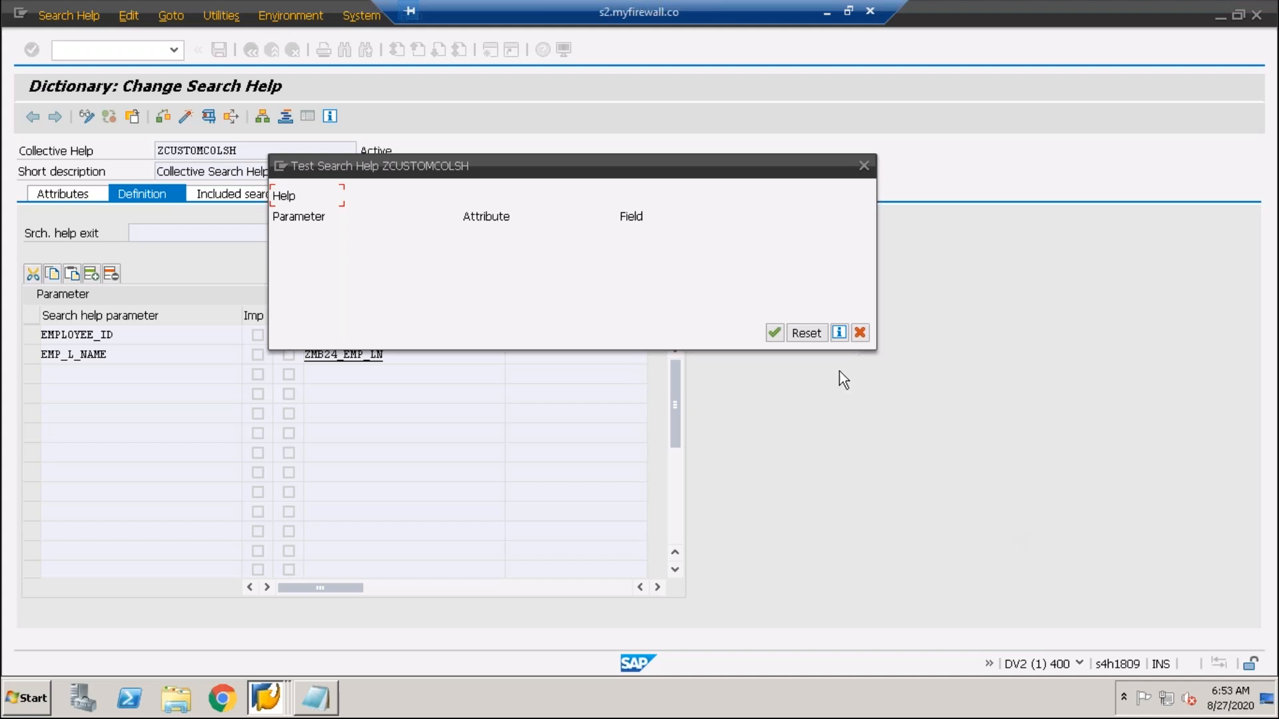
pyautogui.click(859, 333)
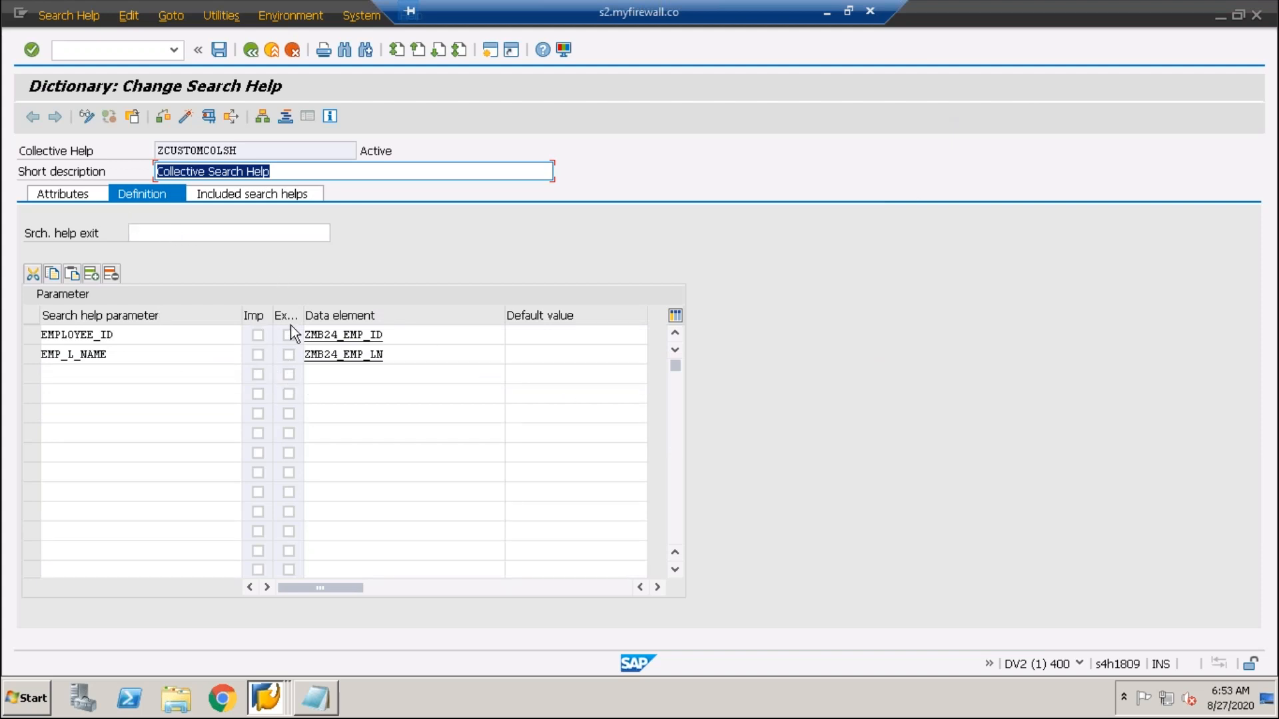
pyautogui.click(258, 335)
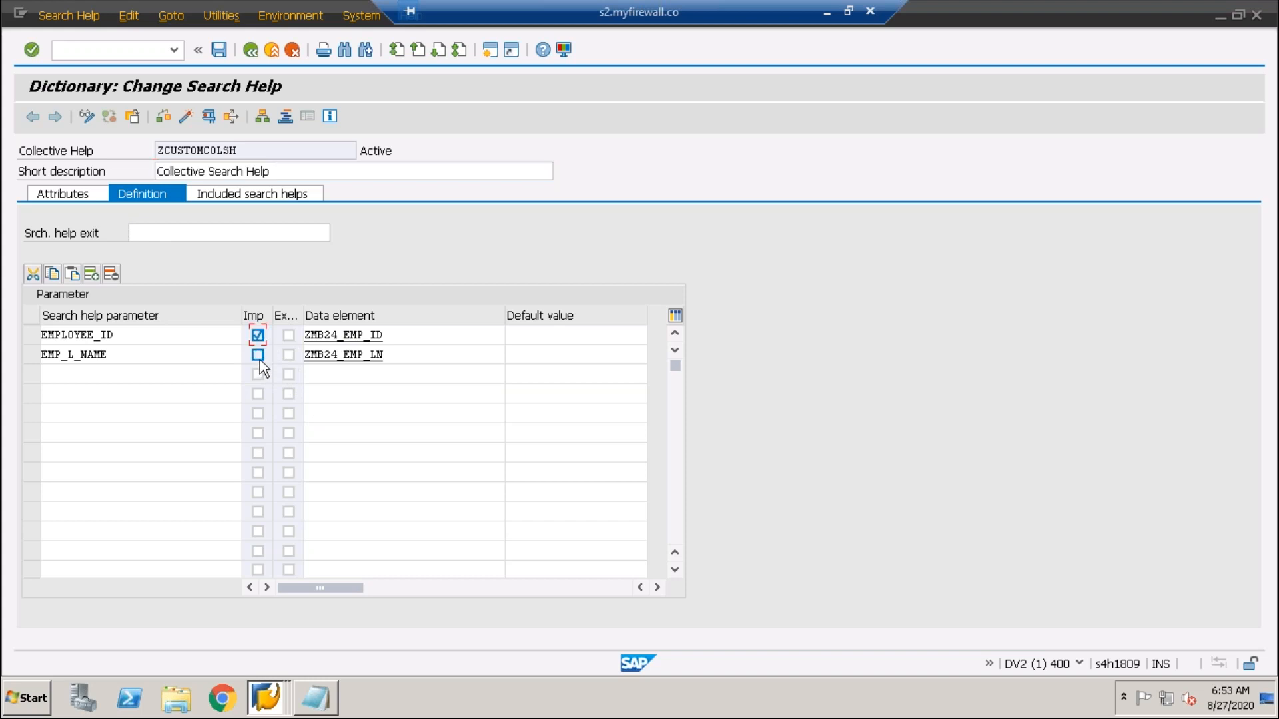
pyautogui.click(288, 335)
pyautogui.click(289, 354)
# - Activate the updated ZCUSTOMCOLSH and launch its test window
pyautogui.click(184, 116)
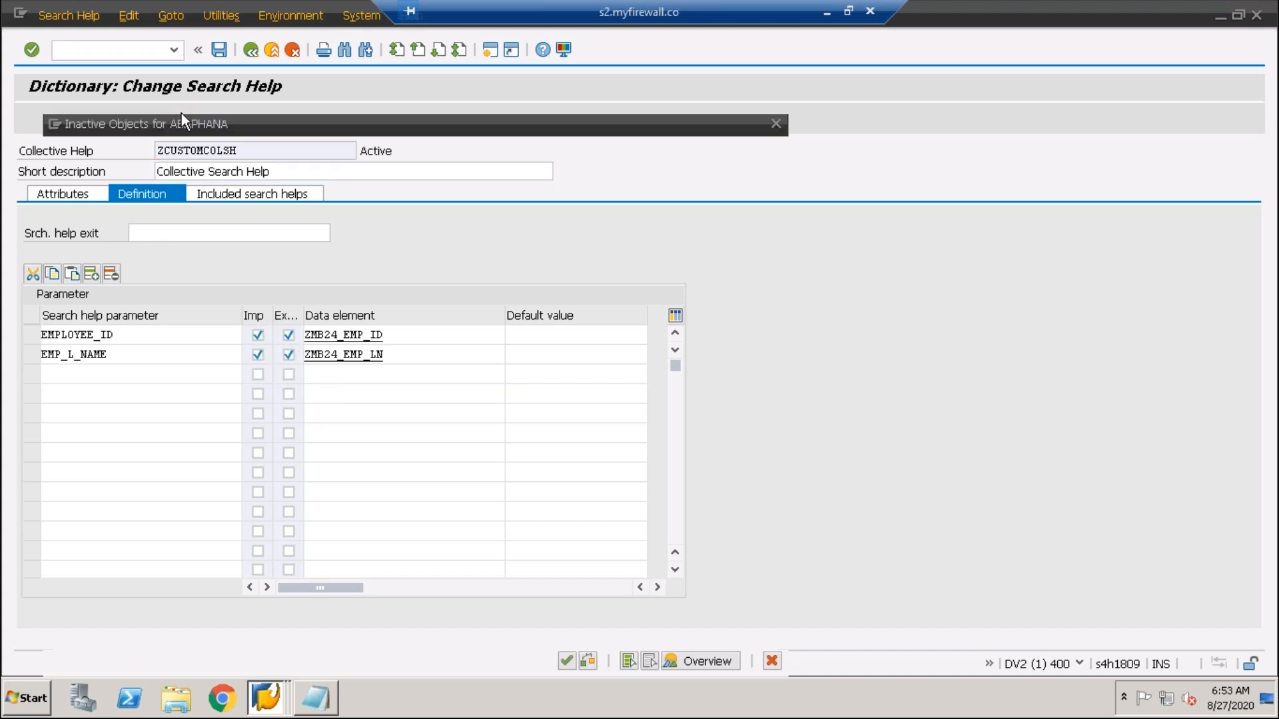
pyautogui.click(566, 660)
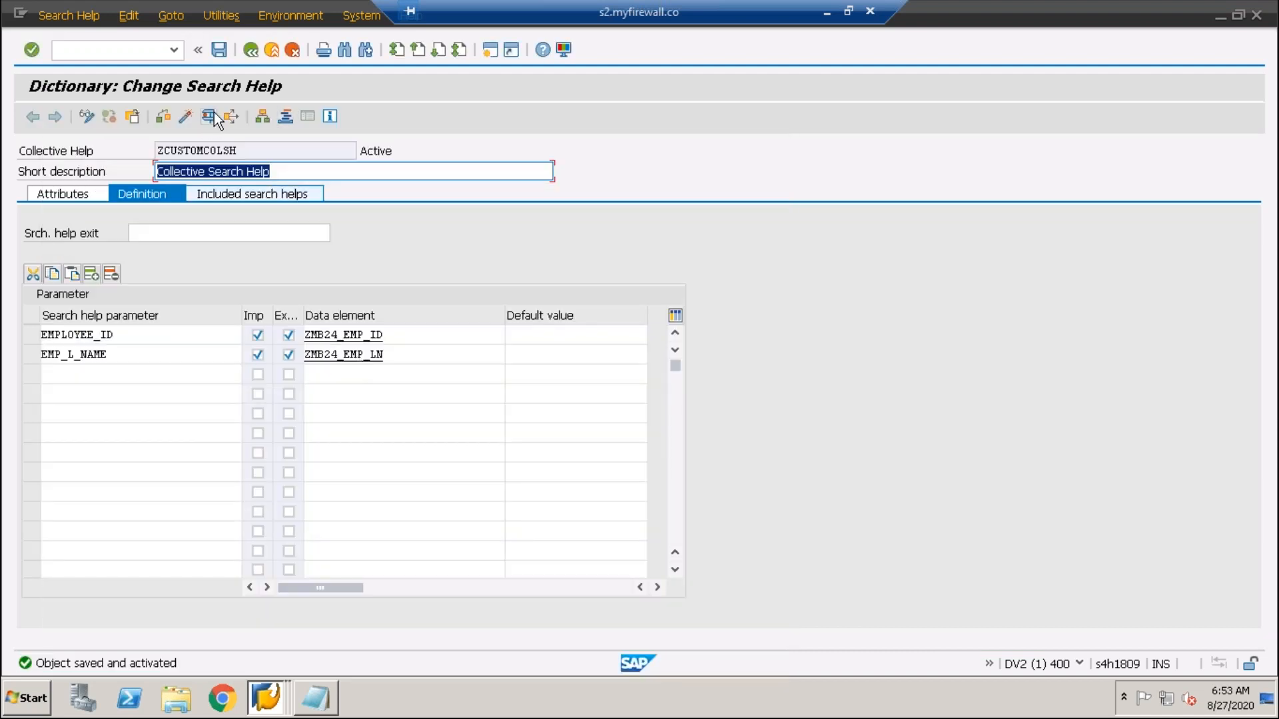
pyautogui.click(211, 116)
pyautogui.moveTo(566, 335); pyautogui.dragTo(884, 165)
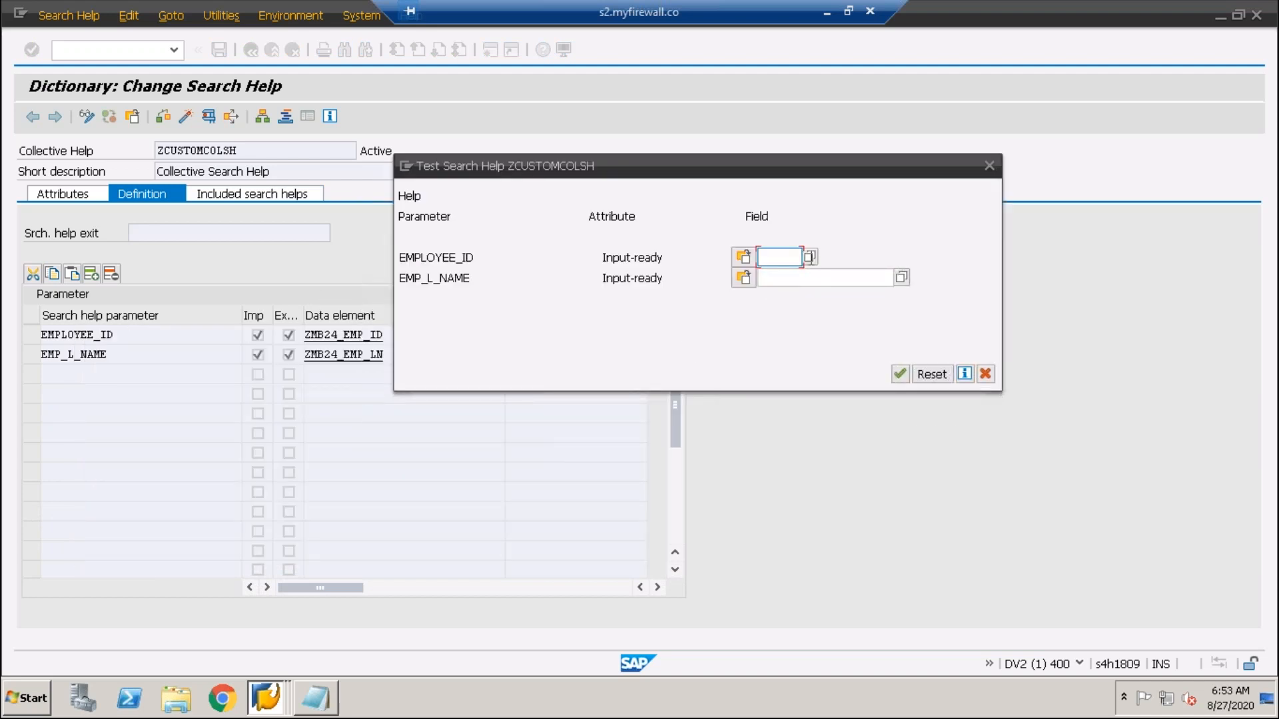
# - Browse both elementary help lists for EMPLOYEE_ID and pick employee ID 2
pyautogui.click(777, 279)
pyautogui.click(809, 258)
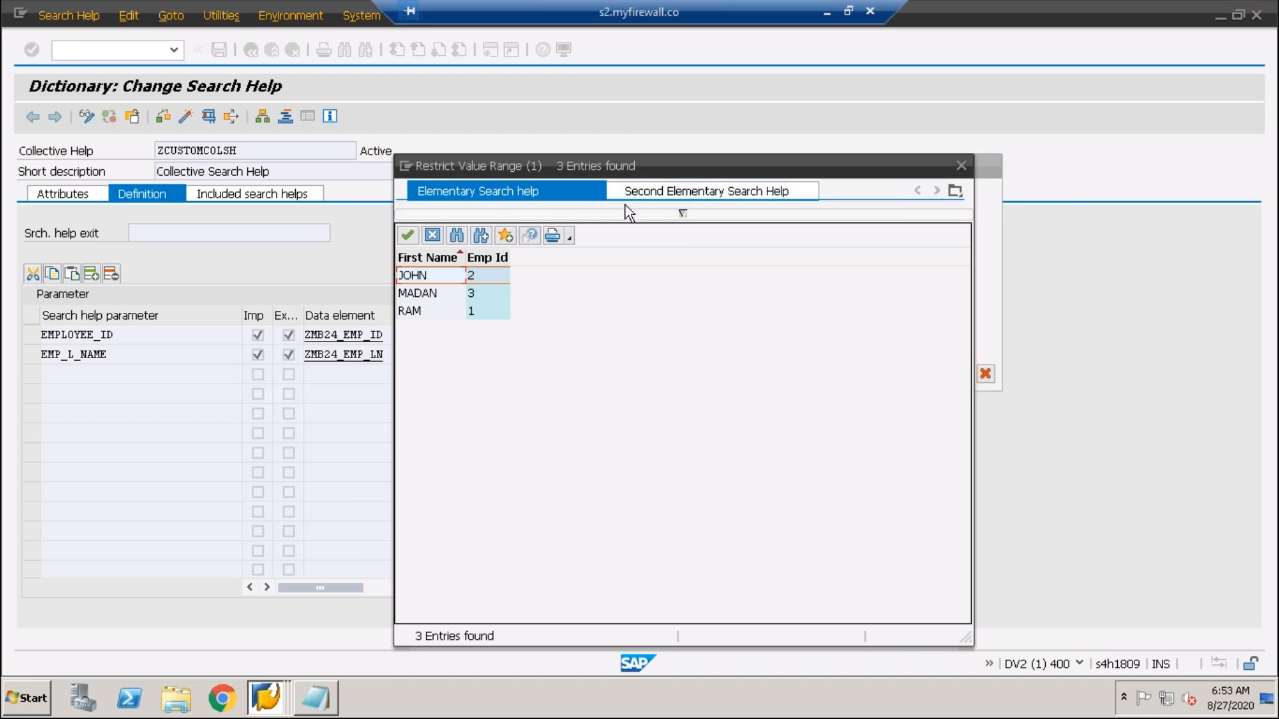
pyautogui.click(750, 190)
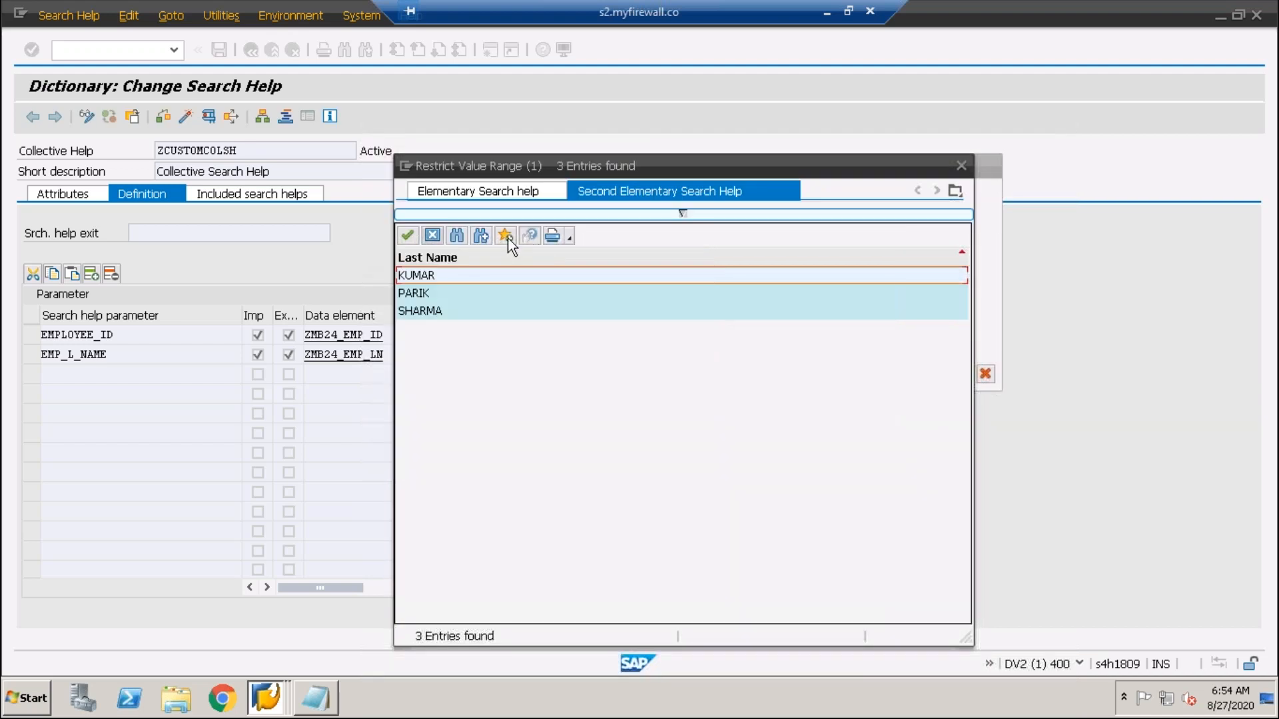
pyautogui.click(496, 196)
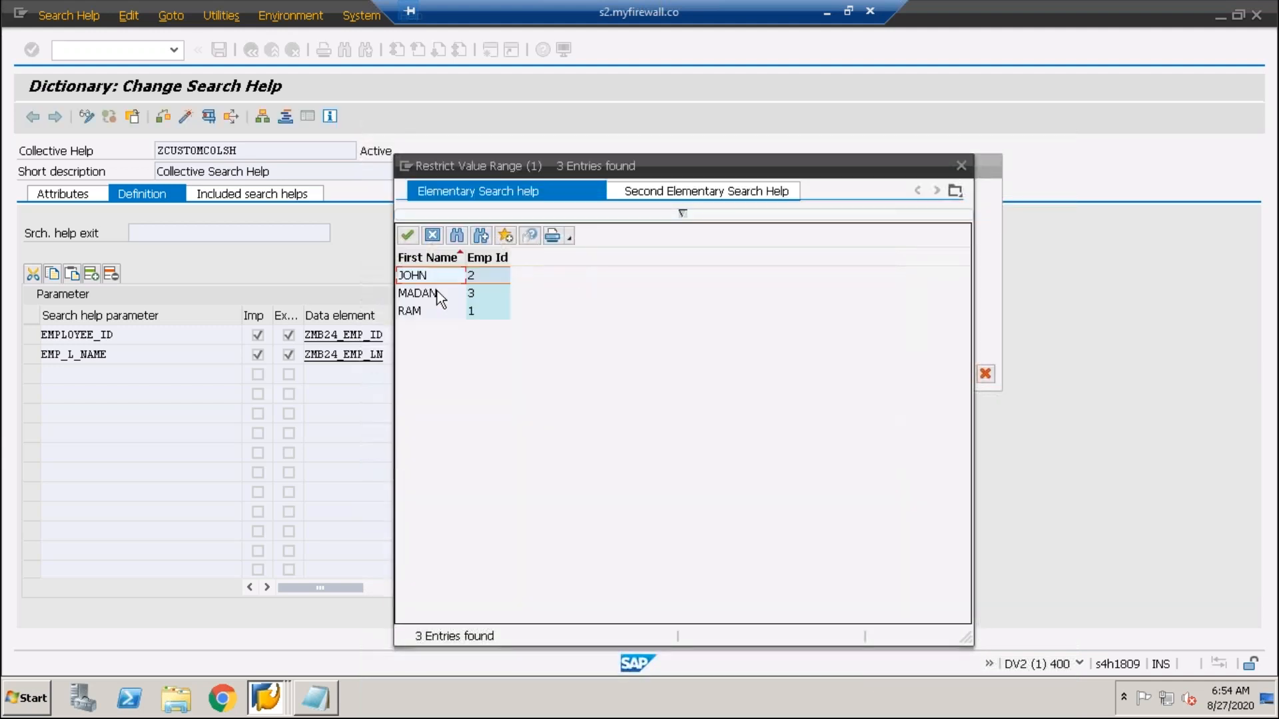
pyautogui.doubleClick(439, 277)
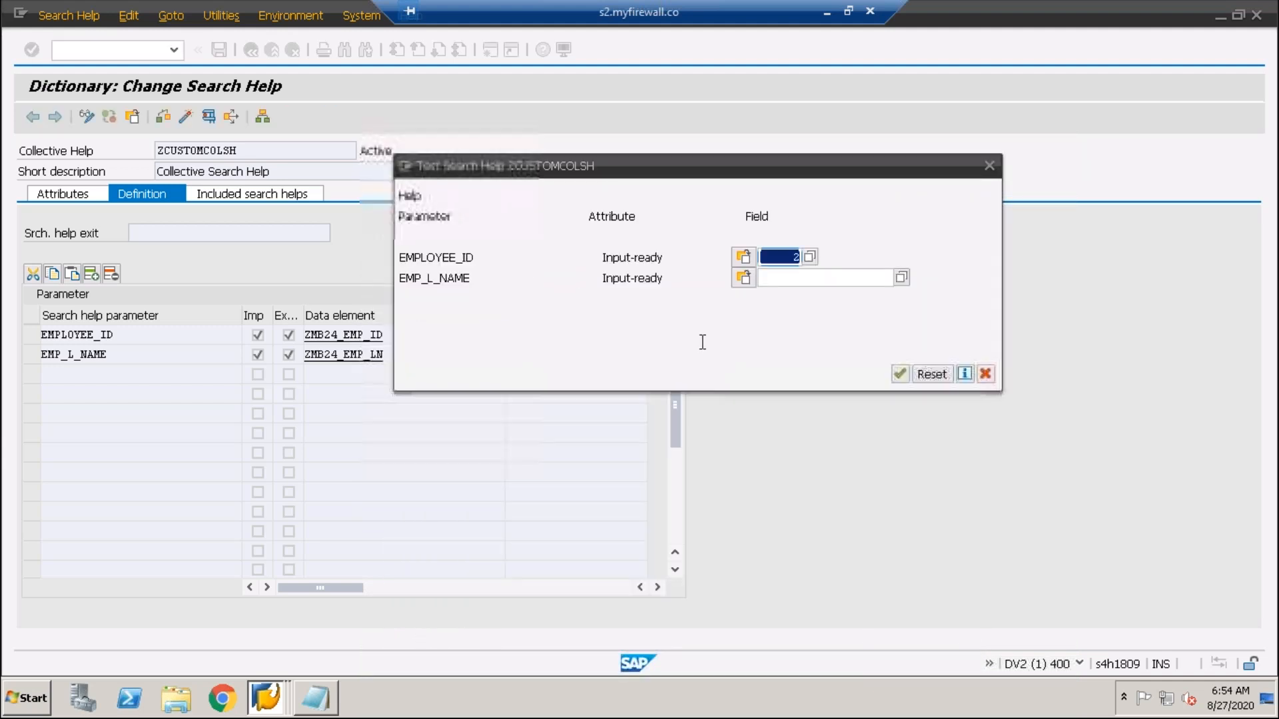
# - Fill EMP_L_NAME with PARIK from the Second Elementary Search Help, then close the test
pyautogui.press('BackSpace')
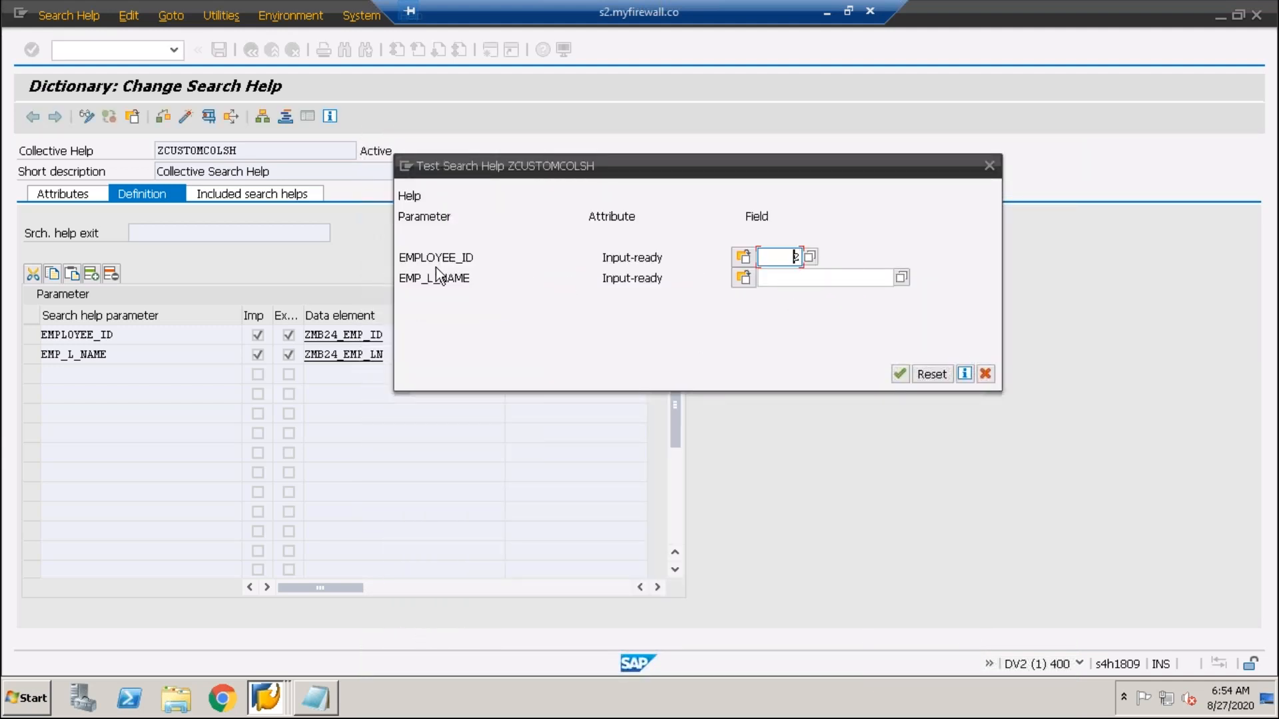
pyautogui.hotkey('shift', 'Home')
pyautogui.click(853, 278)
pyautogui.click(901, 277)
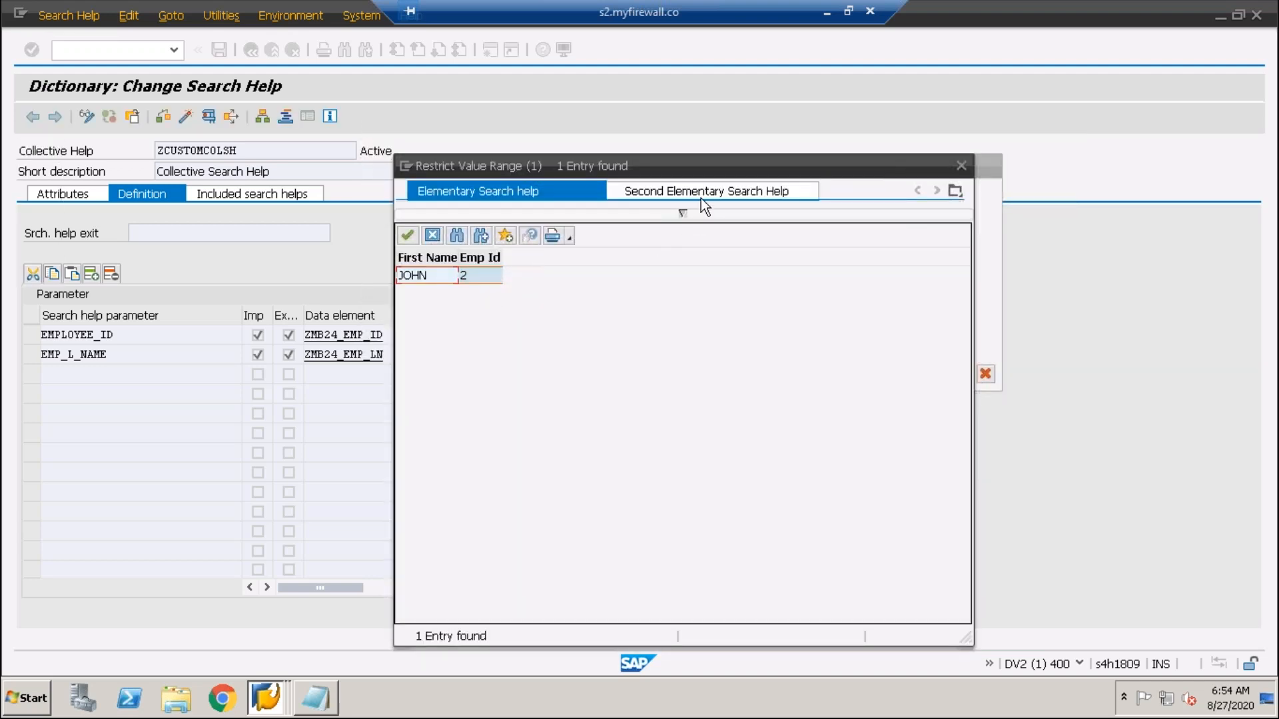
pyautogui.click(706, 184)
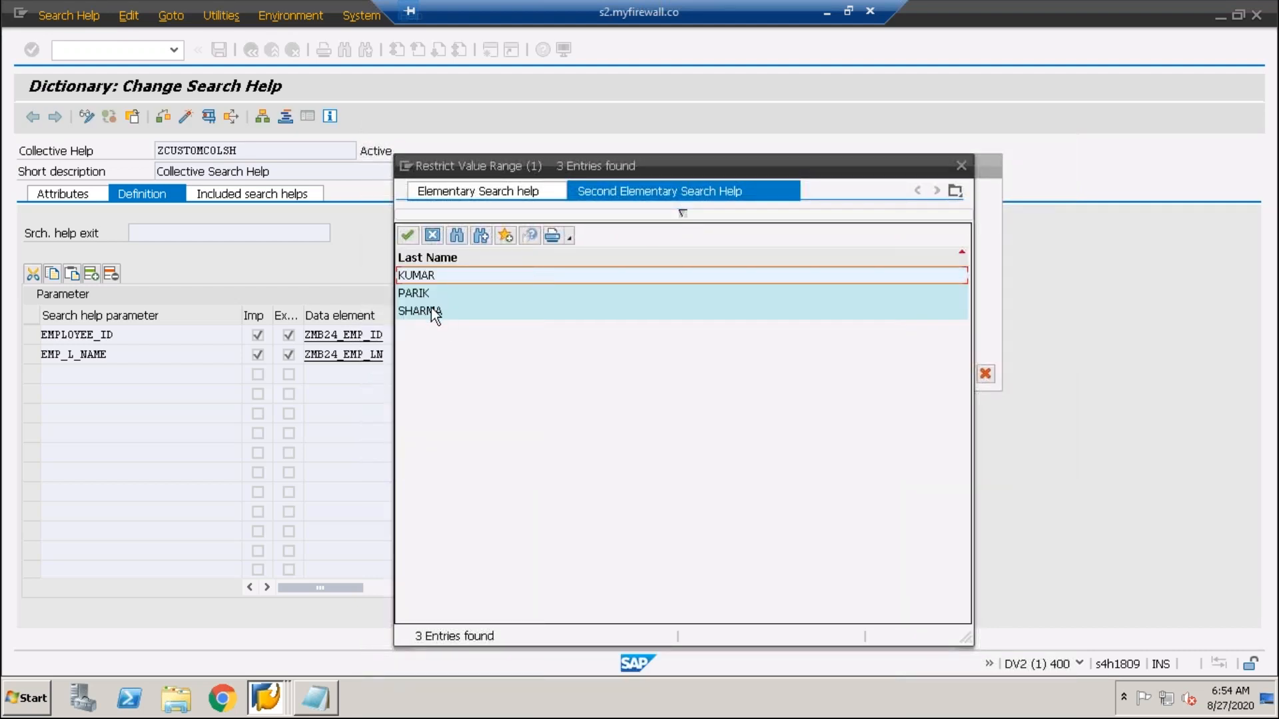
pyautogui.doubleClick(421, 293)
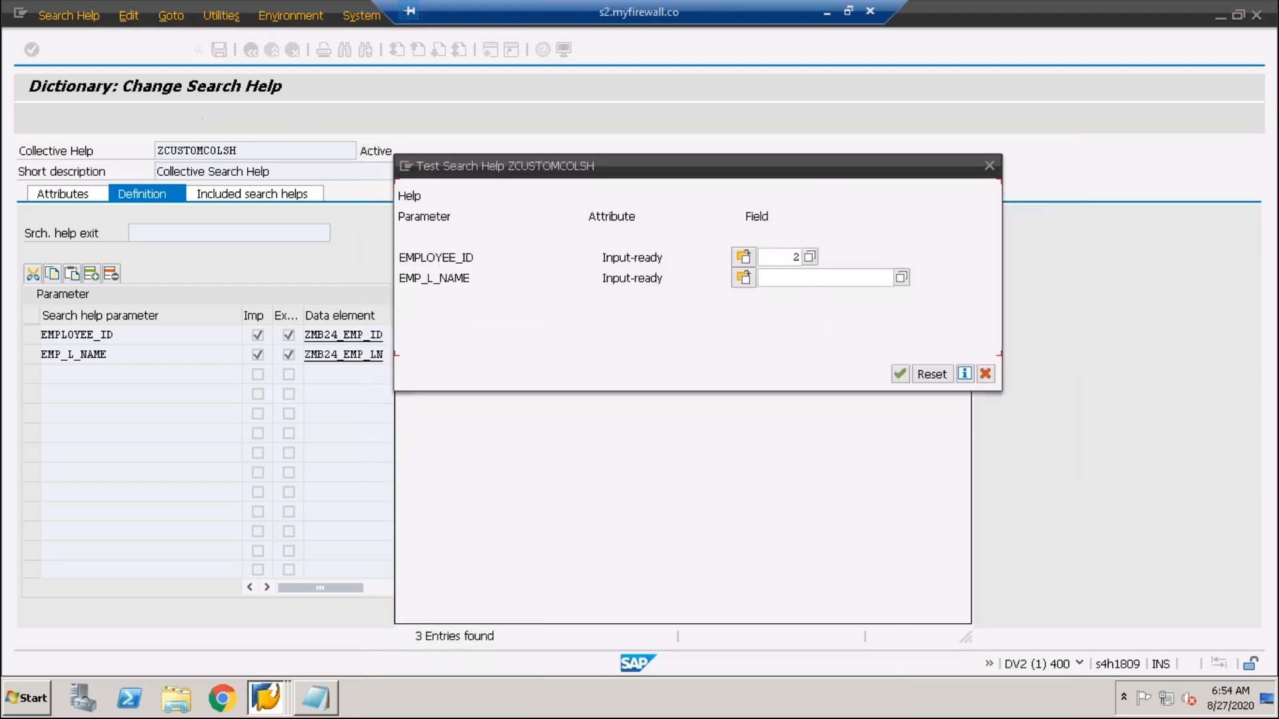
pyautogui.click(808, 280)
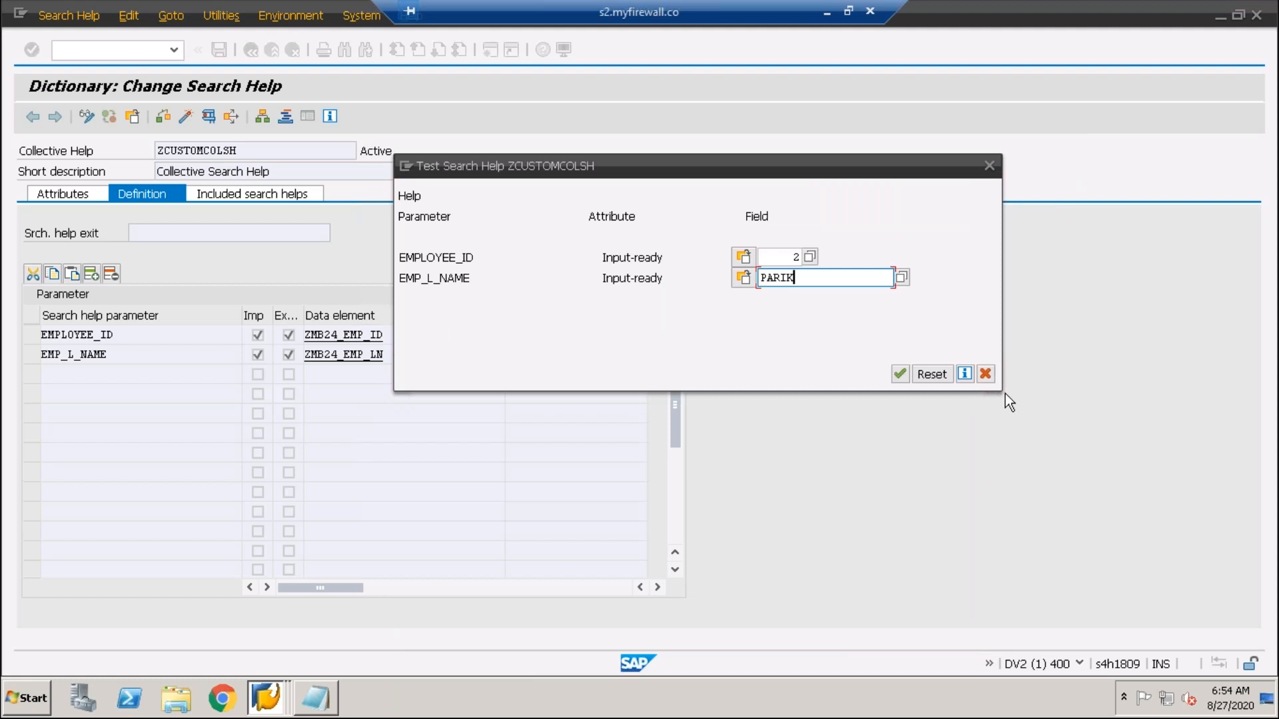
pyautogui.click(985, 374)
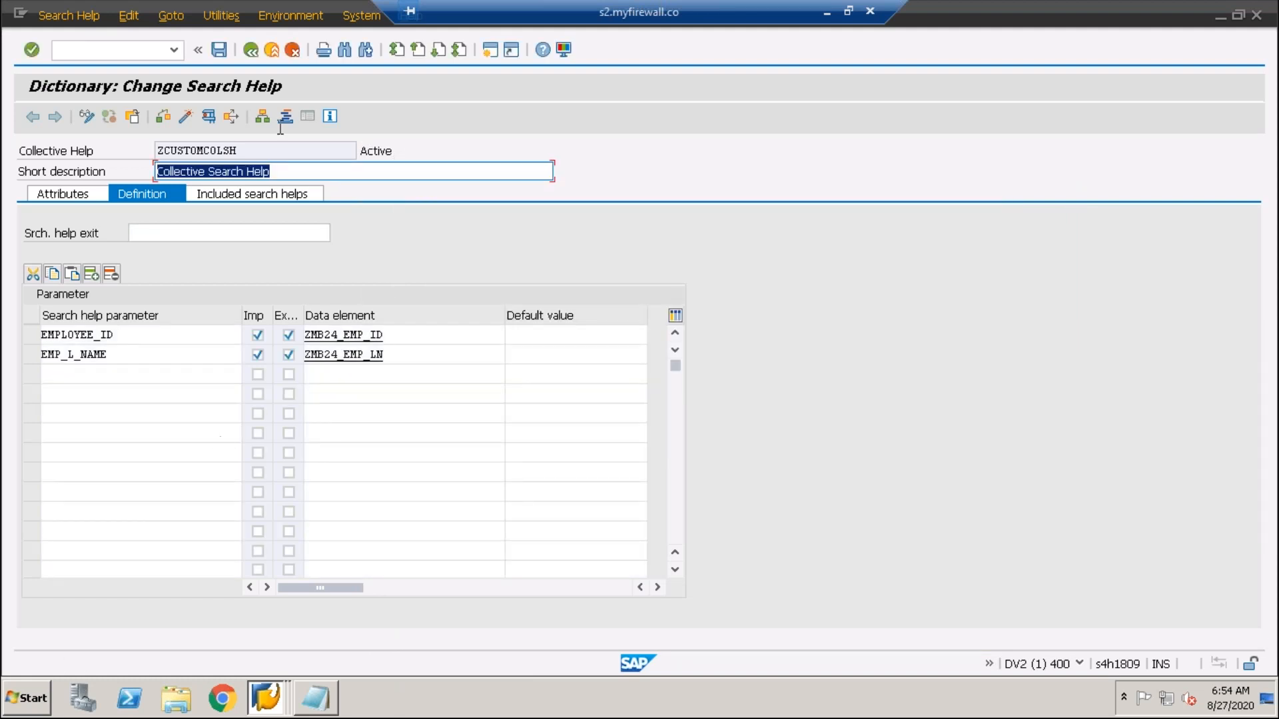
# - Copy the name ZCUSTOMCOLSH and return to the ABAP Dictionary initial screen
pyautogui.moveTo(235, 148); pyautogui.dragTo(81, 149)
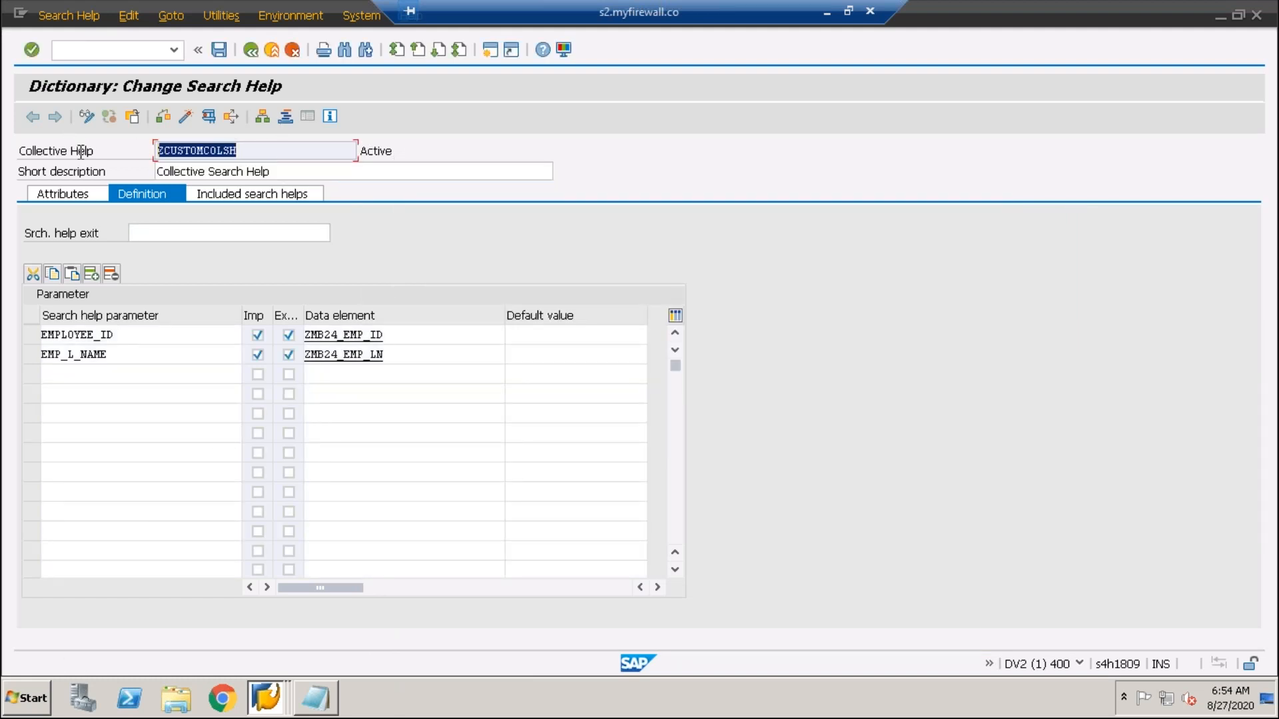
pyautogui.click(272, 55)
pyautogui.click(250, 54)
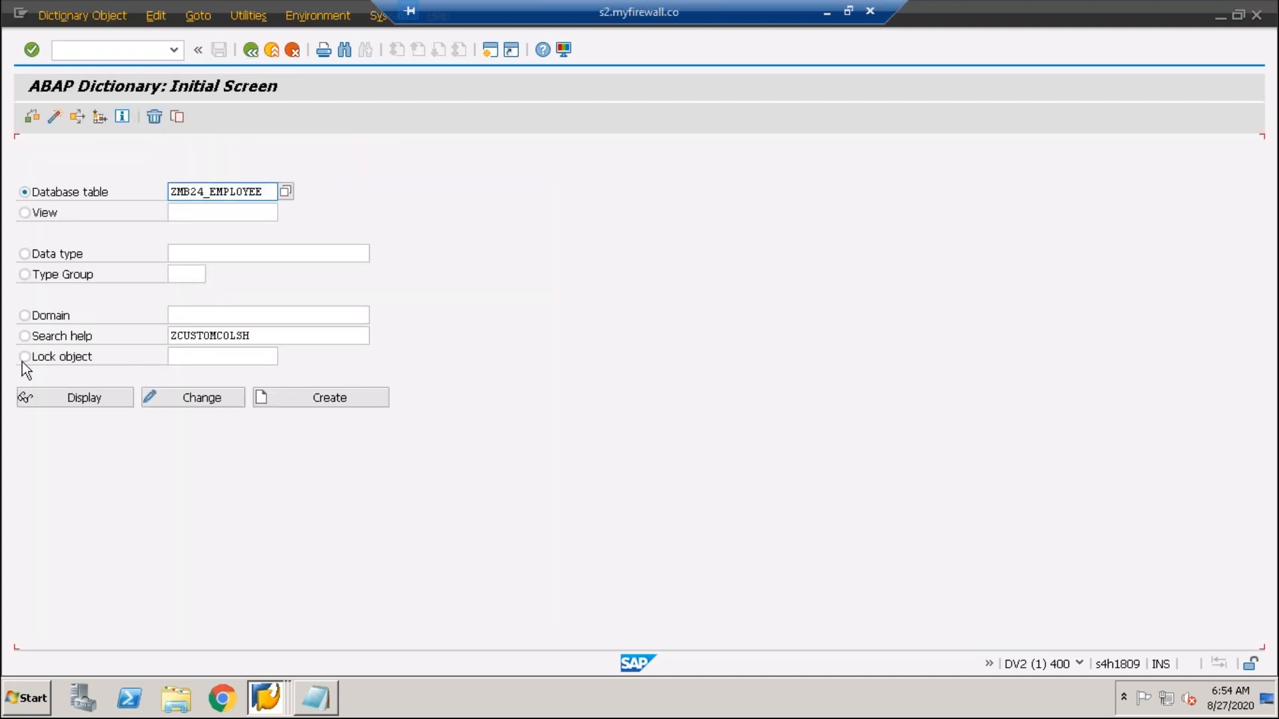
pyautogui.click(285, 341)
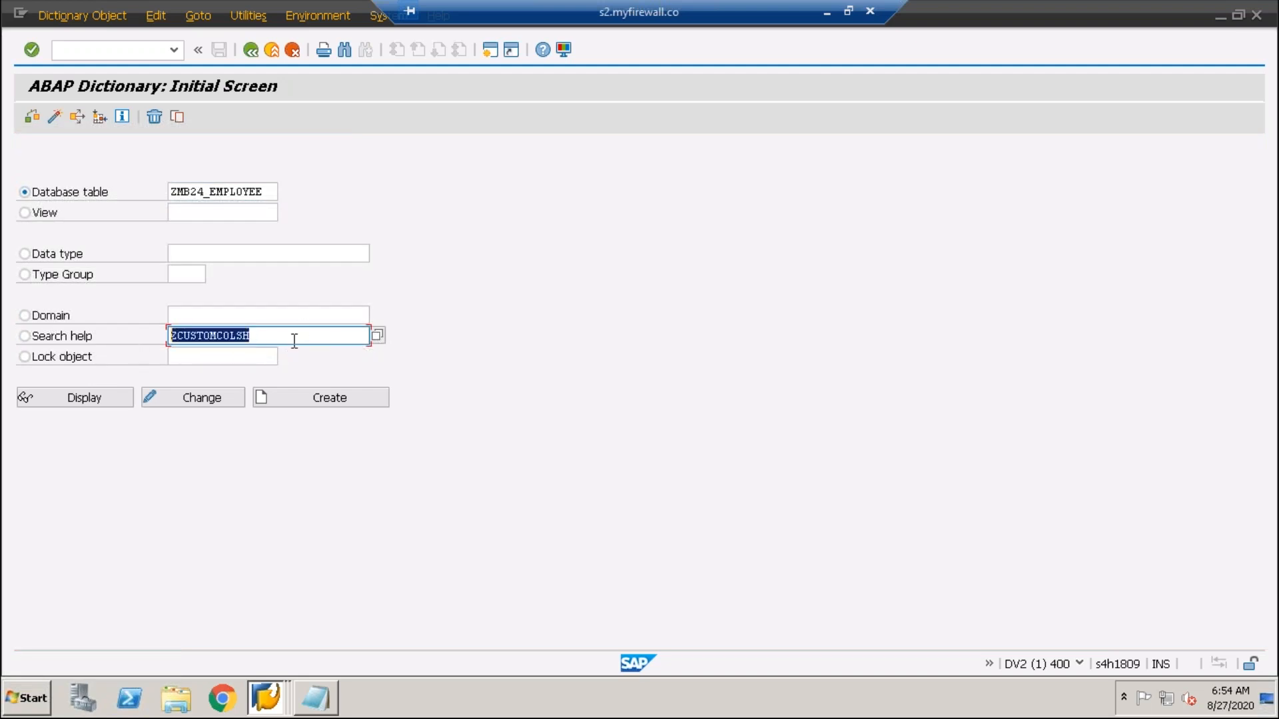
pyautogui.moveTo(252, 335); pyautogui.dragTo(169, 335)
pyautogui.hotkey('ctrl', 'c')
# - Display the definition of table ZMB24_EMPLOYEE
pyautogui.click(70, 51)
pyautogui.write('/nse')
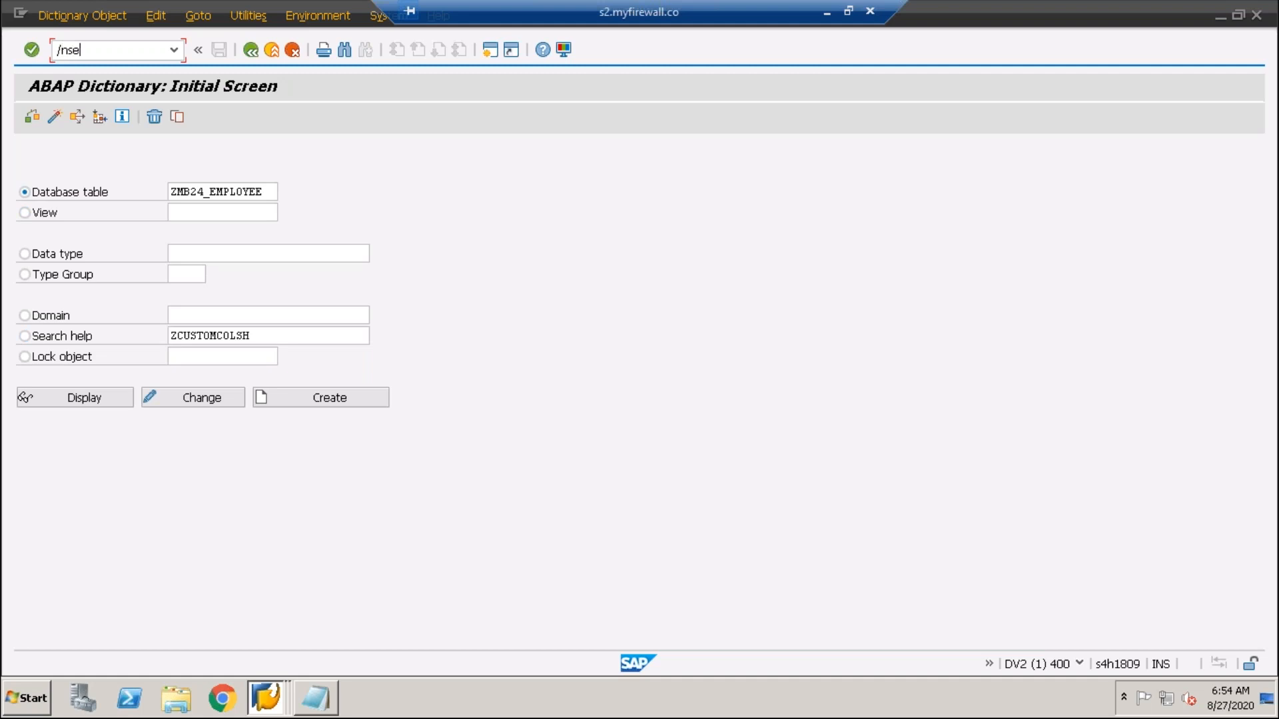
pyautogui.press('BackSpace')
pyautogui.press('BackSpace')
pyautogui.click(197, 195)
pyautogui.click(85, 398)
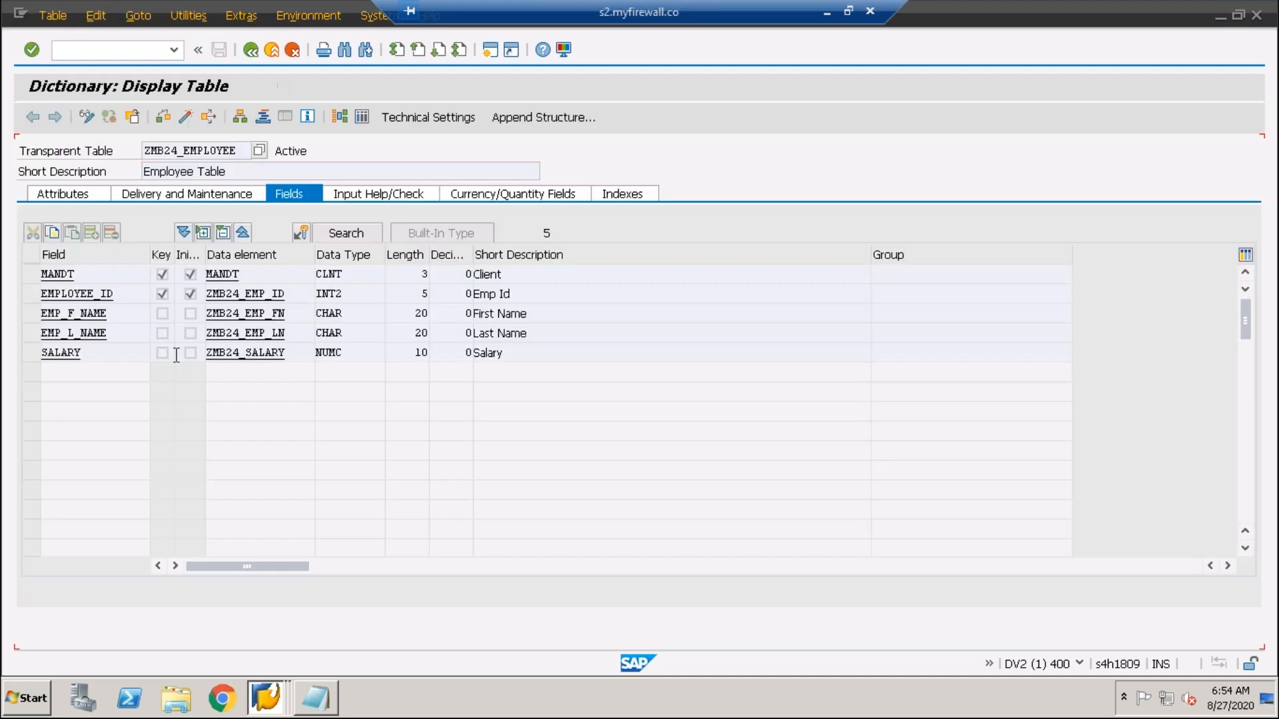
# - In change mode, bind EMP_L_NAME to search help ZCUSTOMCOLSH, mapping EMPLOYEE_ID and EMP_L_NAME
pyautogui.click(81, 333)
pyautogui.click(85, 118)
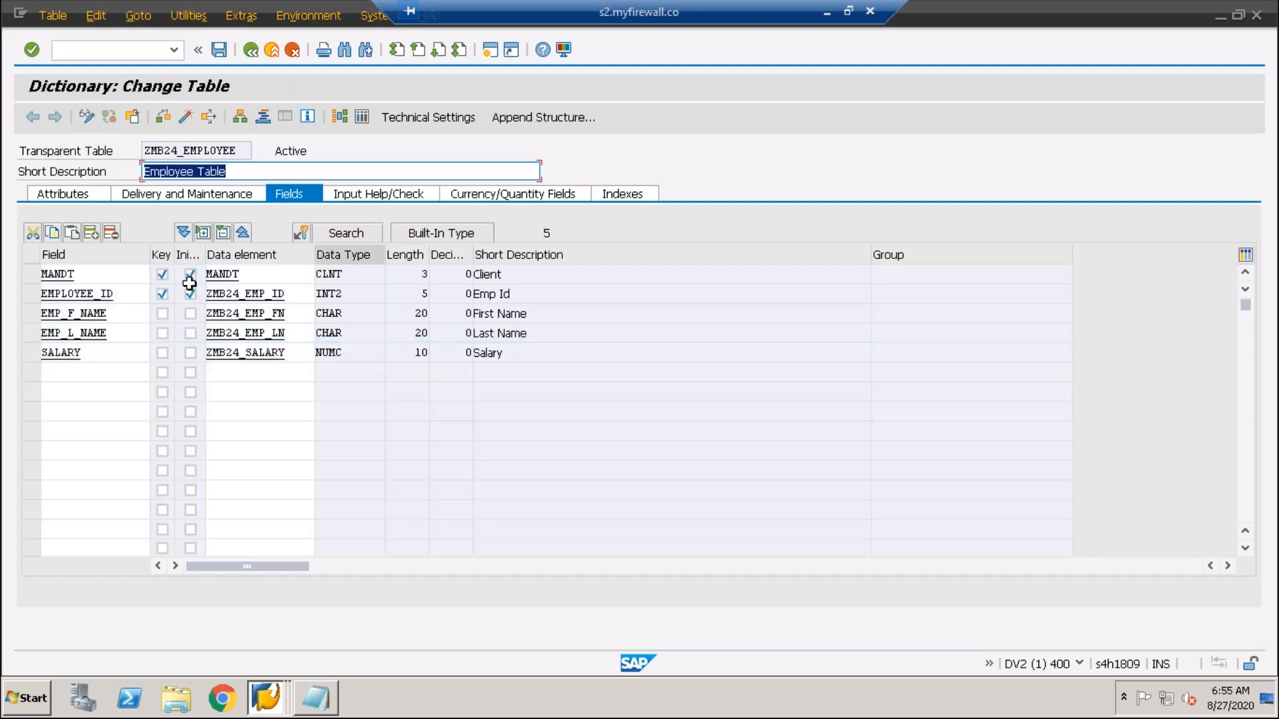
pyautogui.click(337, 235)
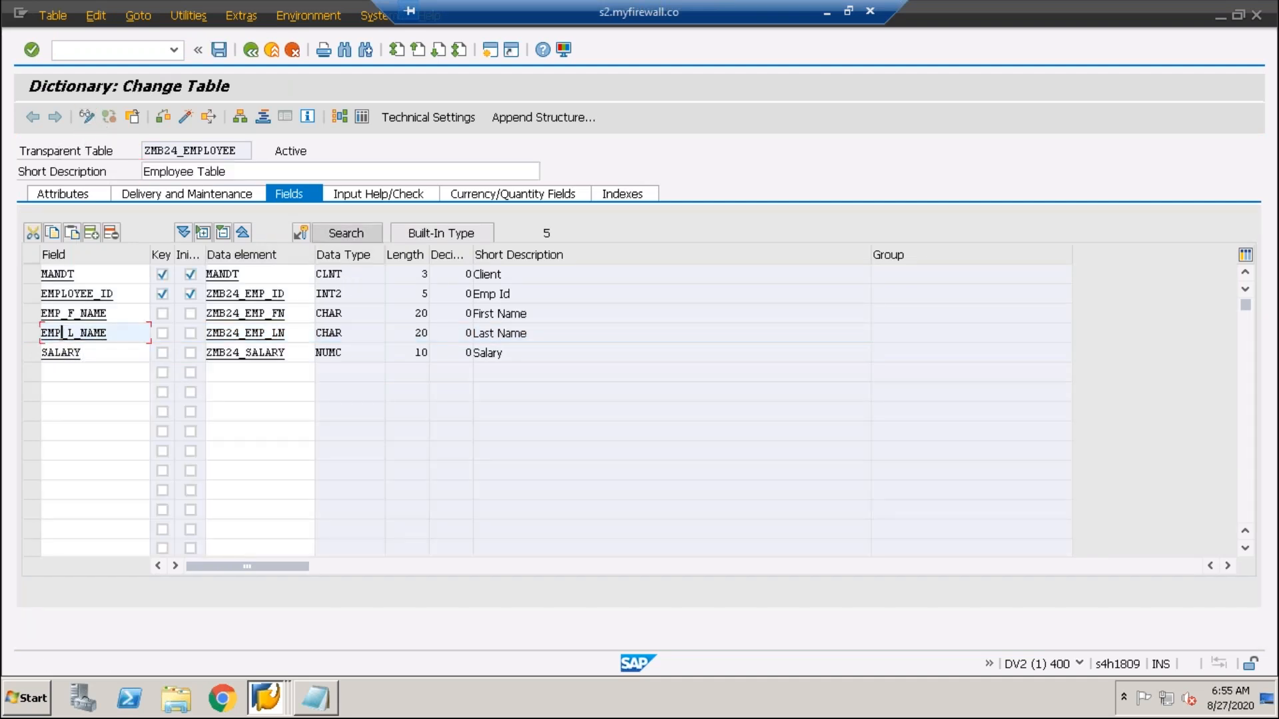
pyautogui.click(221, 260)
pyautogui.hotkey('ctrl', 'v')
pyautogui.click(384, 295)
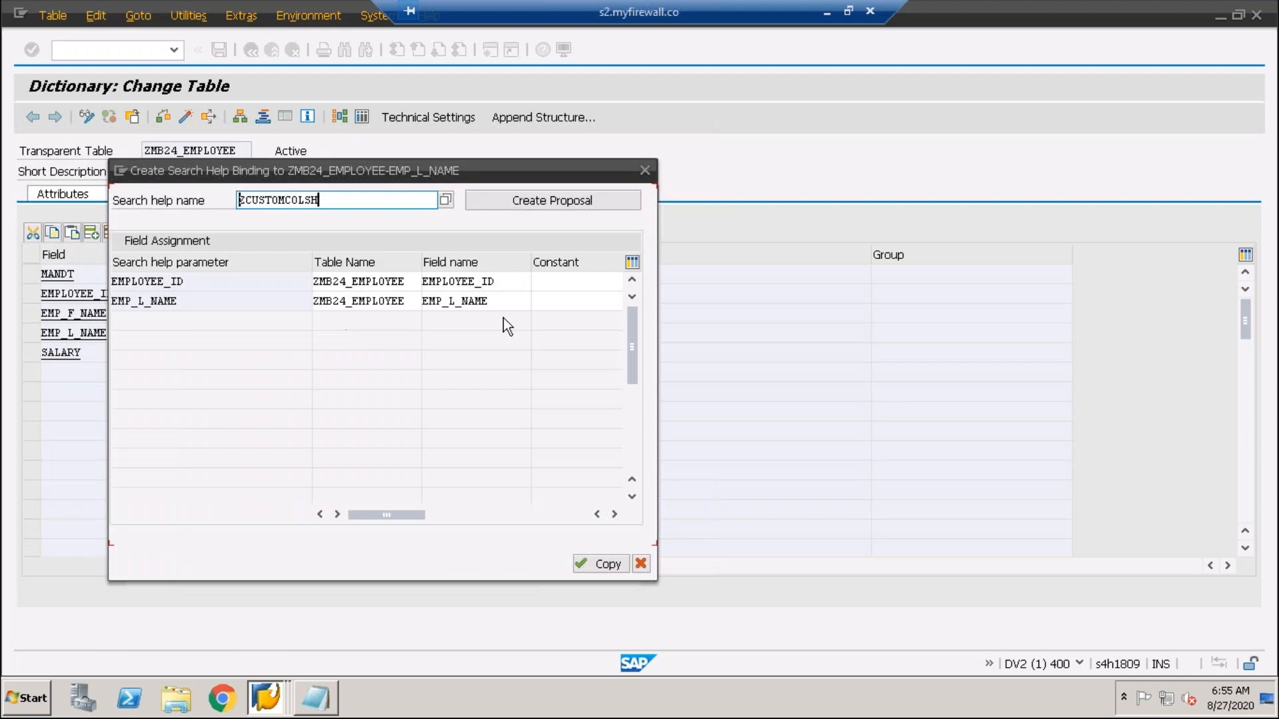
pyautogui.click(506, 282)
pyautogui.click(504, 307)
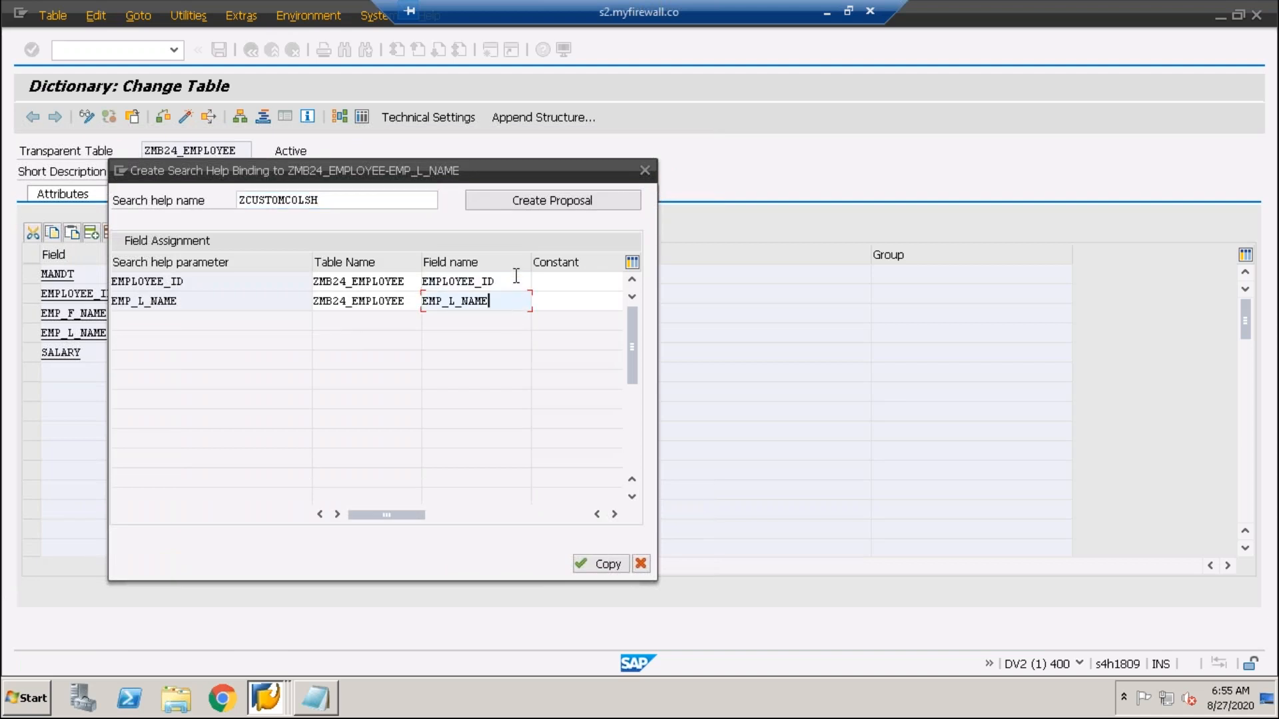
pyautogui.click(613, 565)
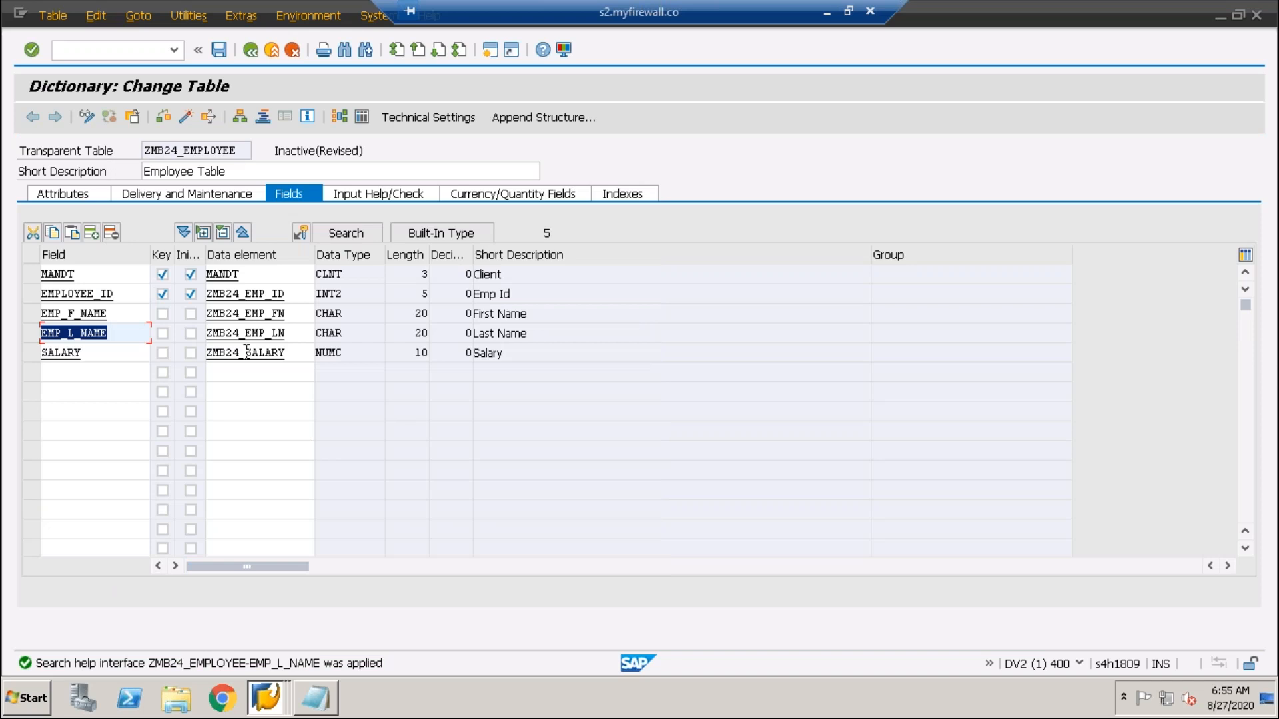
# - Save and activate table ZMB24_EMPLOYEE
pyautogui.click(219, 49)
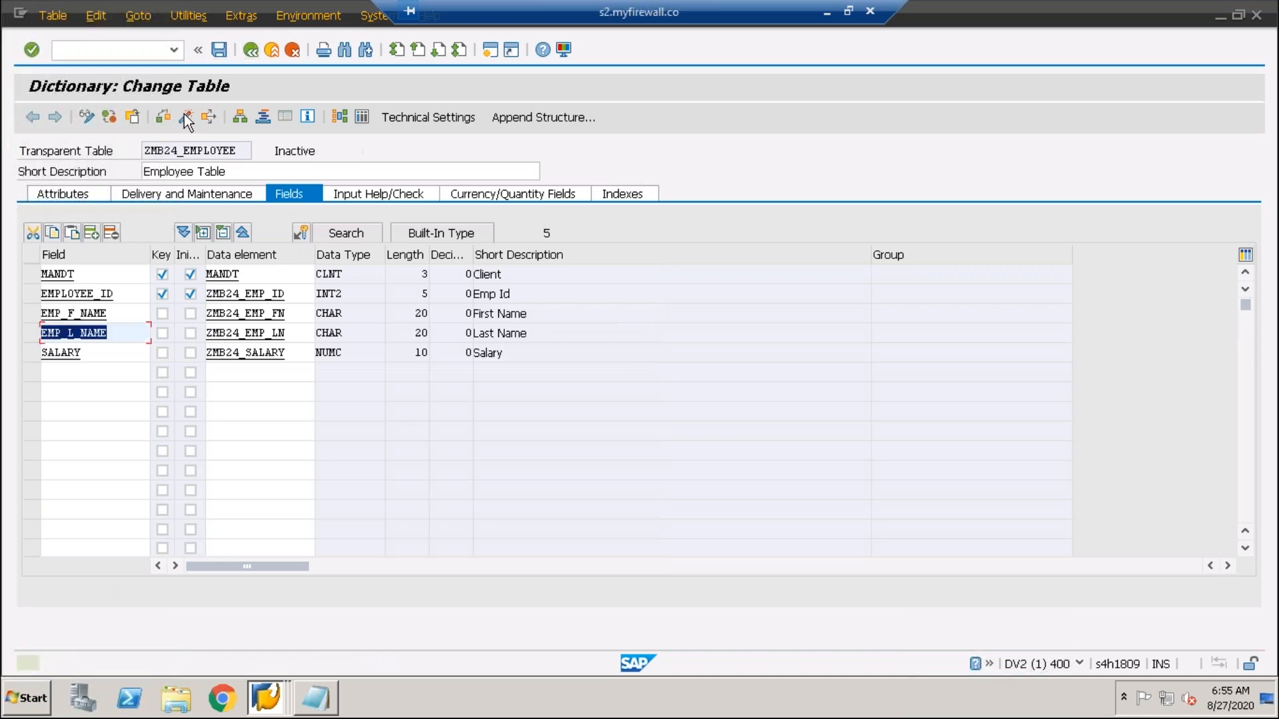
pyautogui.click(185, 116)
pyautogui.press('Return')
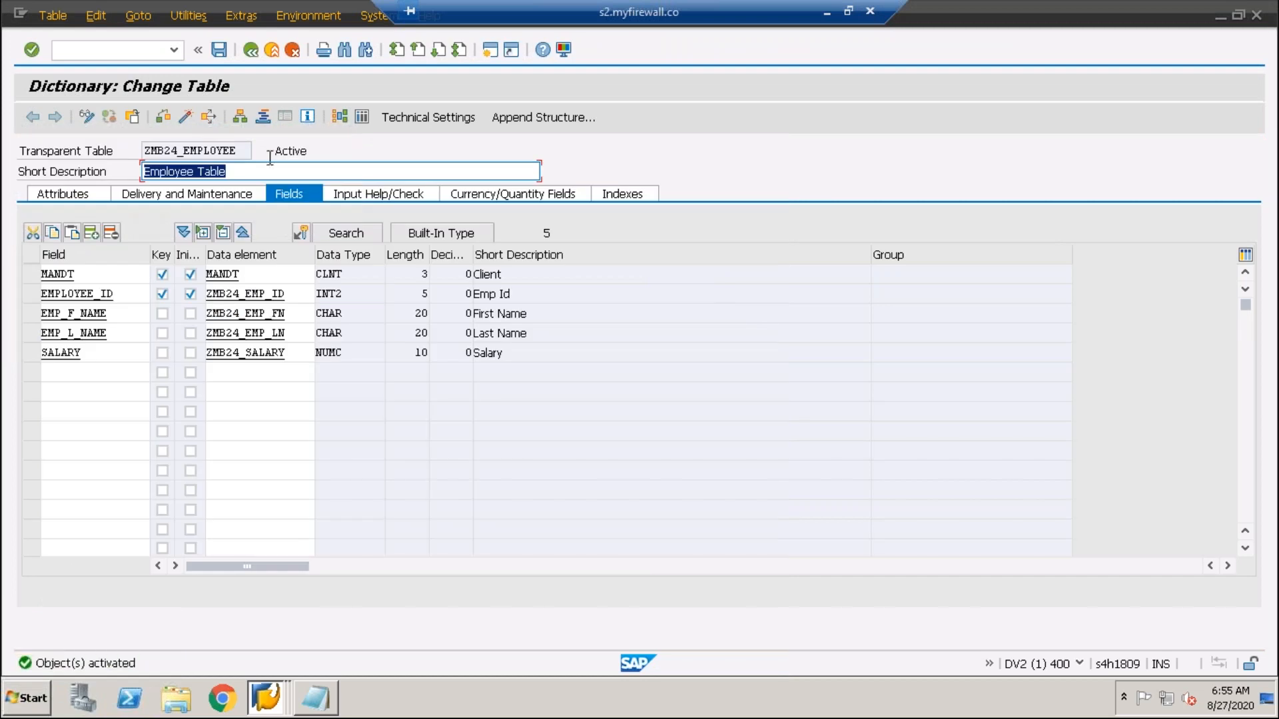
pyautogui.click(362, 116)
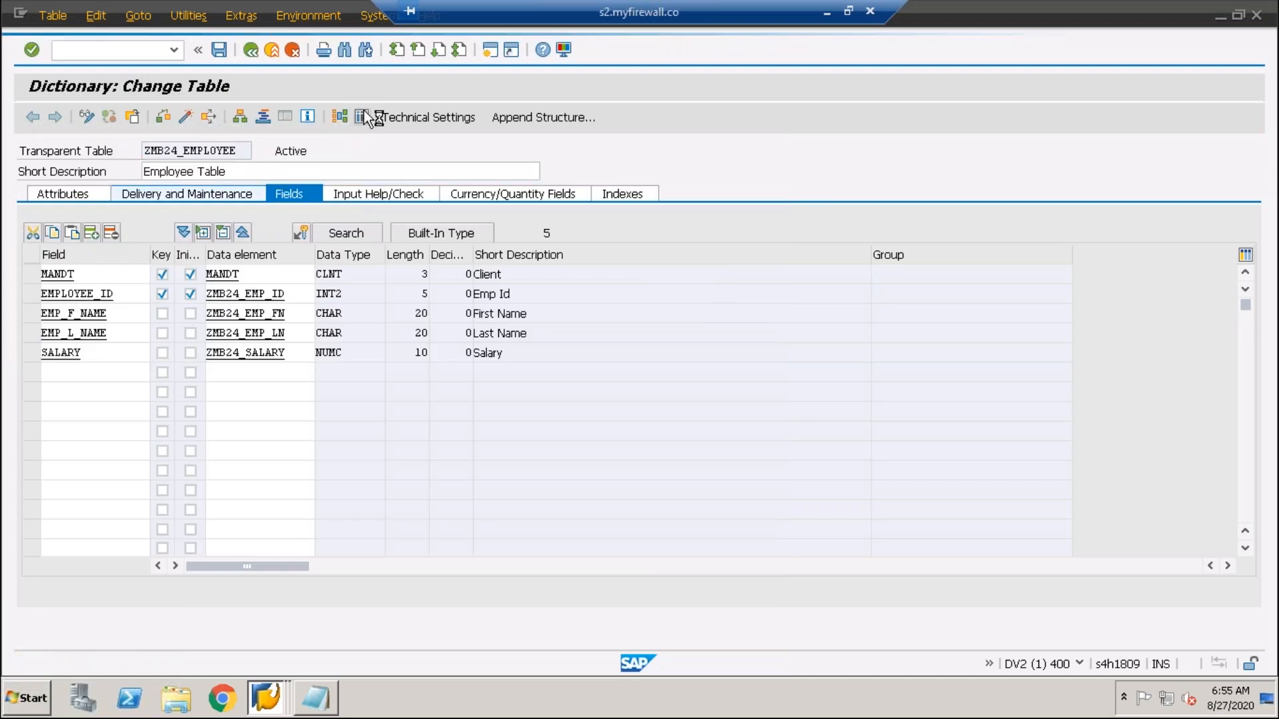
pyautogui.click(275, 233)
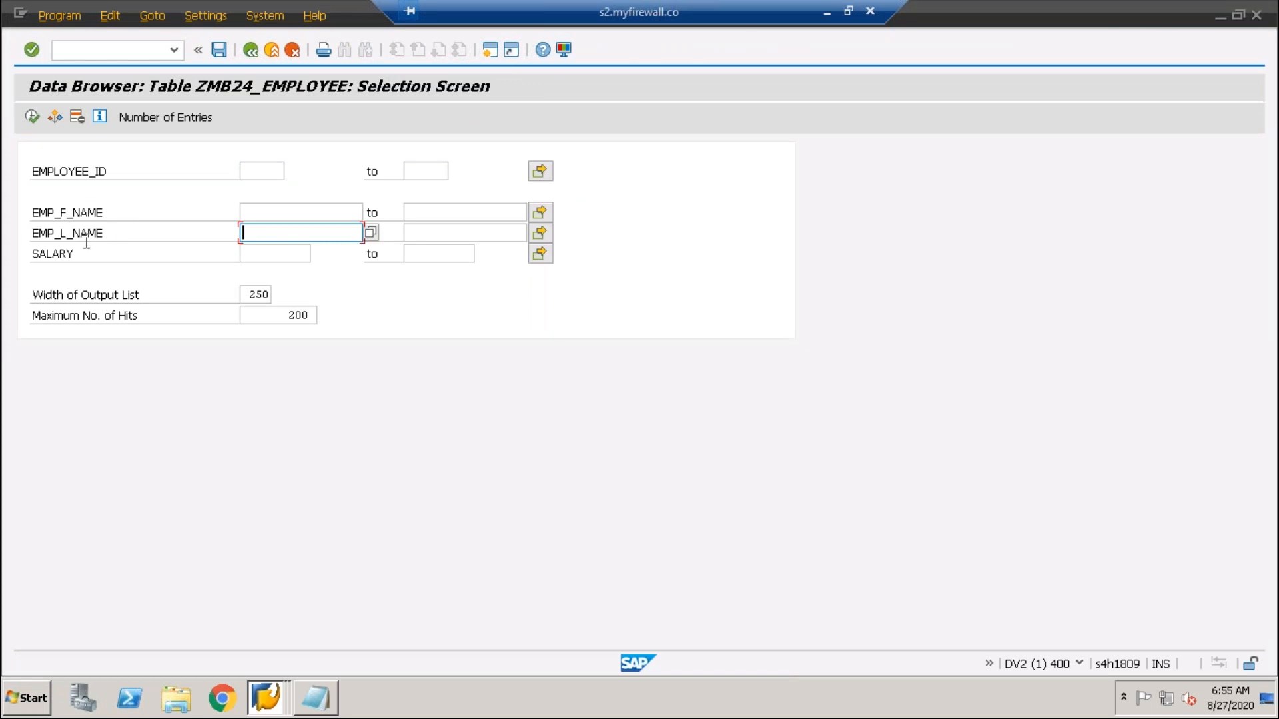
pyautogui.click(372, 233)
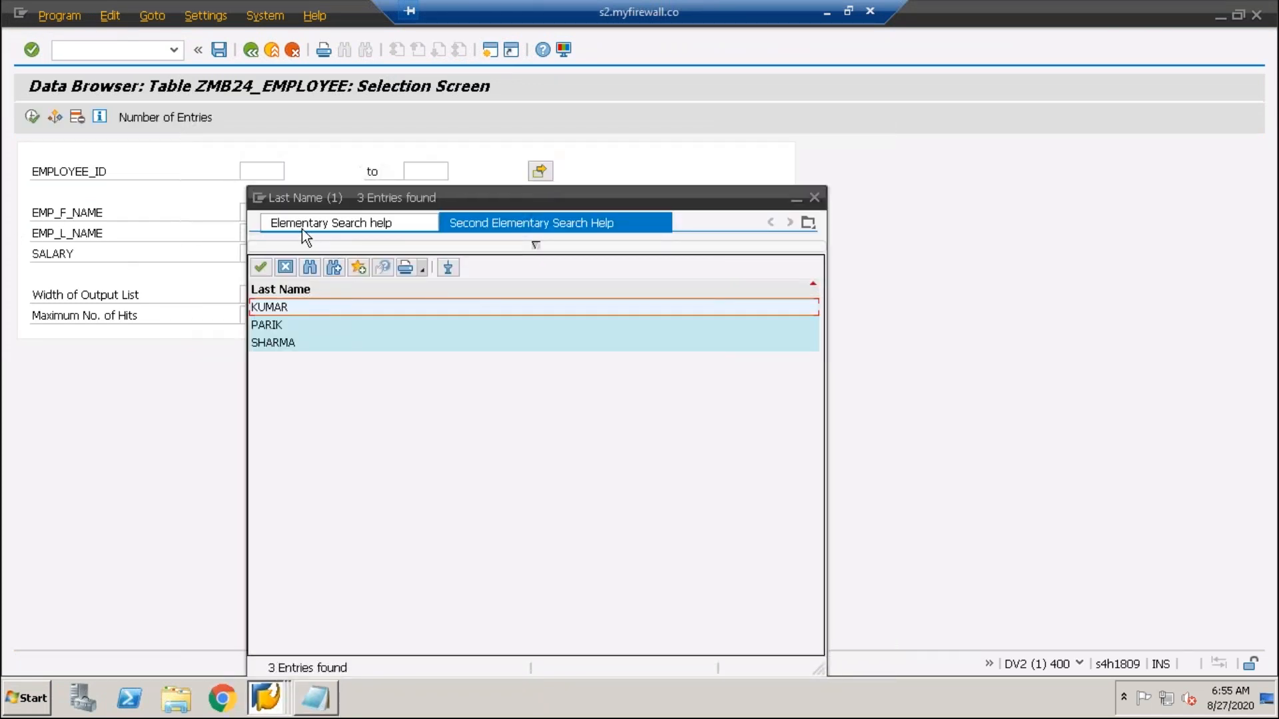
pyautogui.click(343, 224)
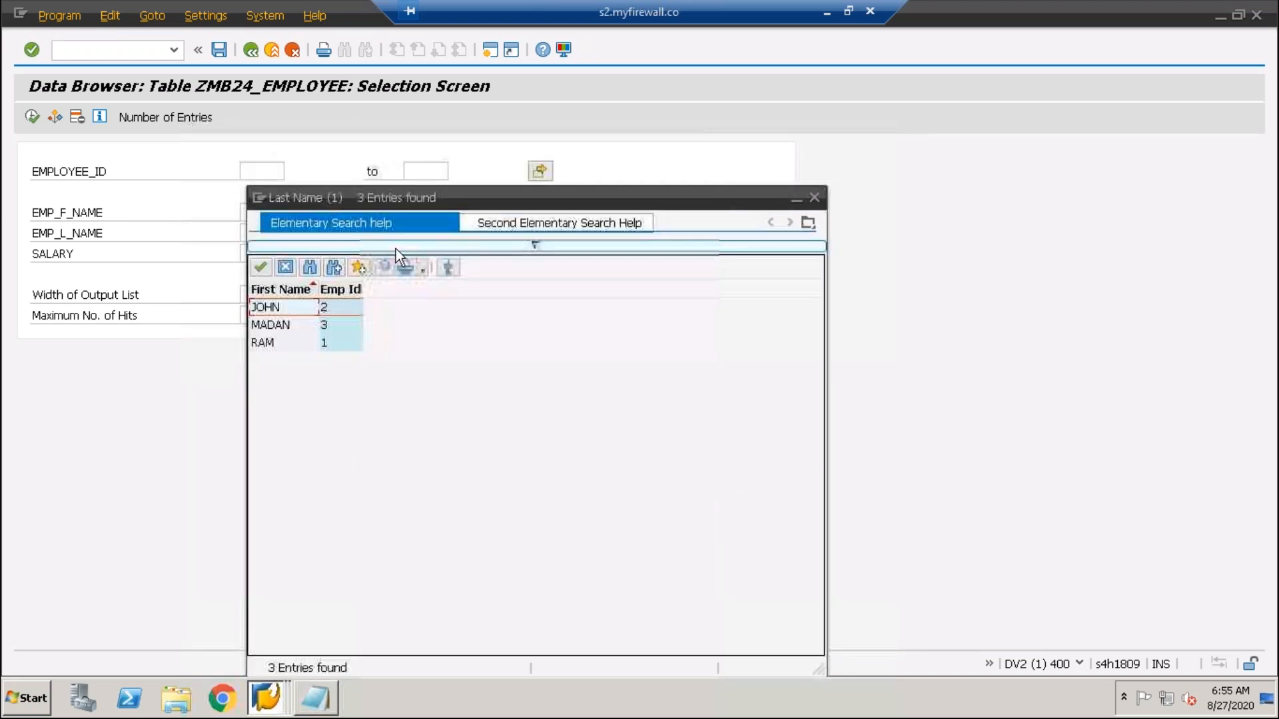
pyautogui.click(569, 226)
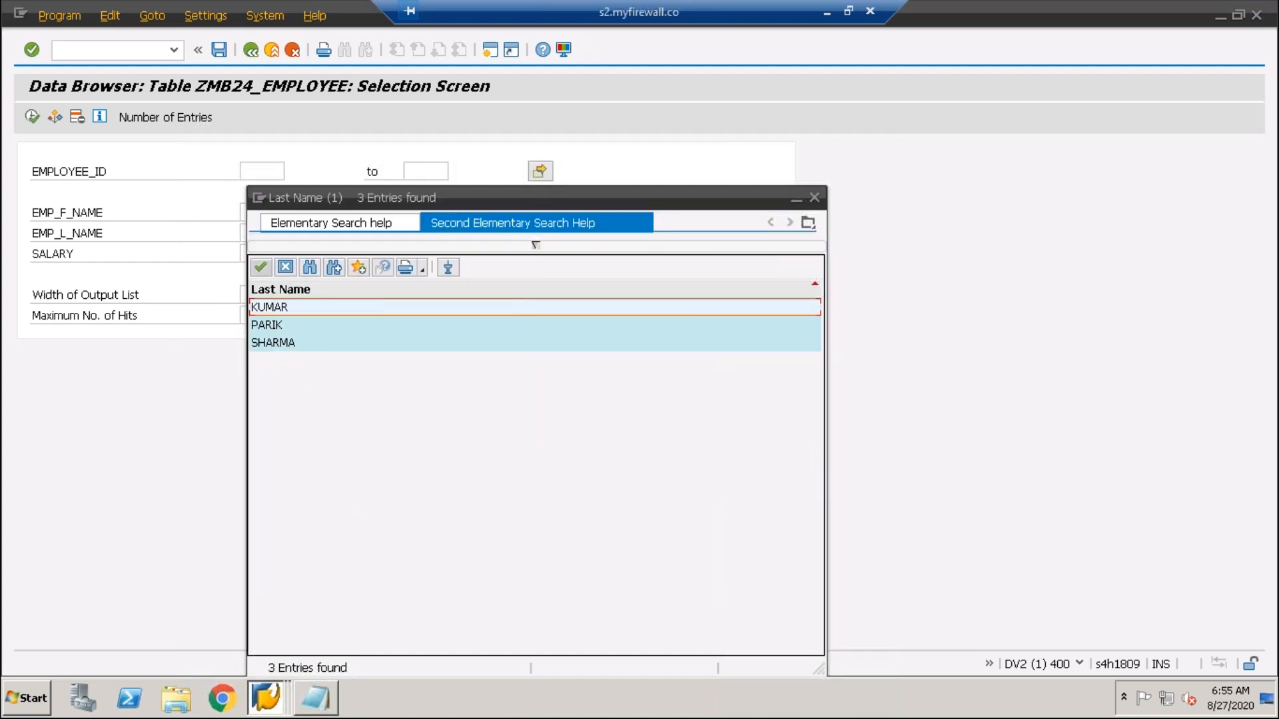
pyautogui.doubleClick(269, 327)
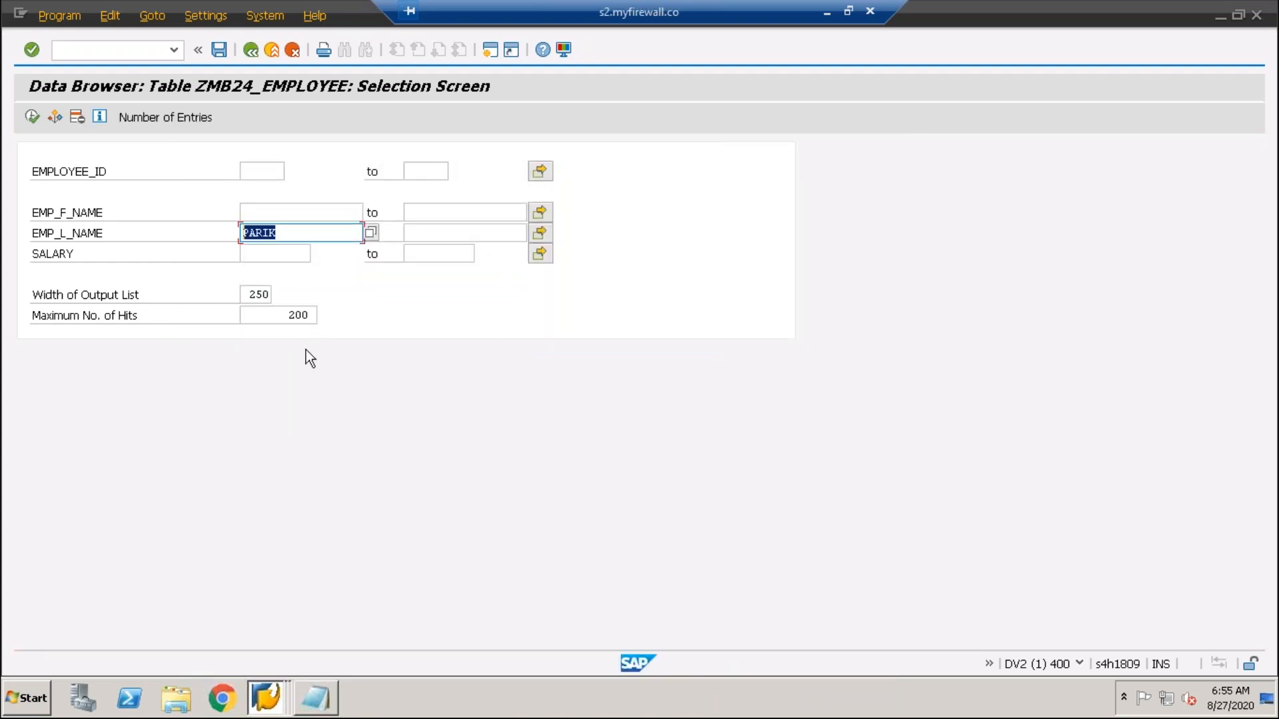
pyautogui.click(251, 50)
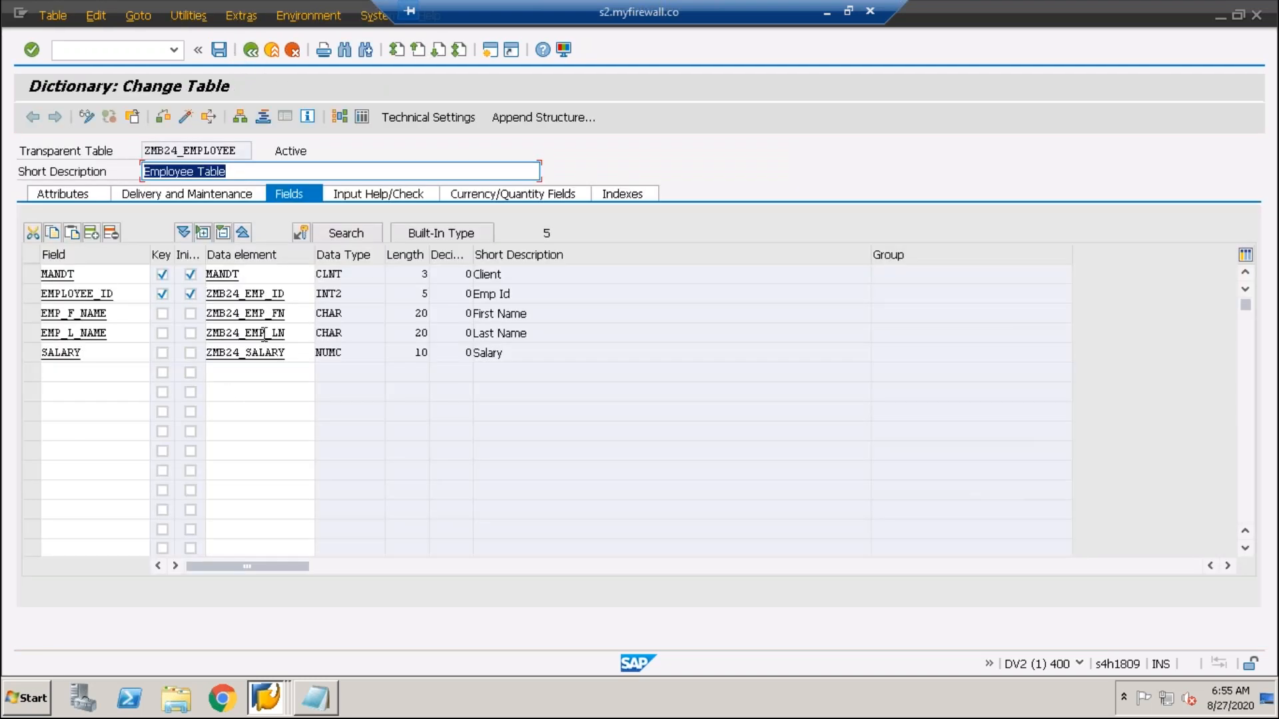
# - Activate ZMB24_EMPLOYEE again from Change Table and go back to the initial screen
pyautogui.click(184, 116)
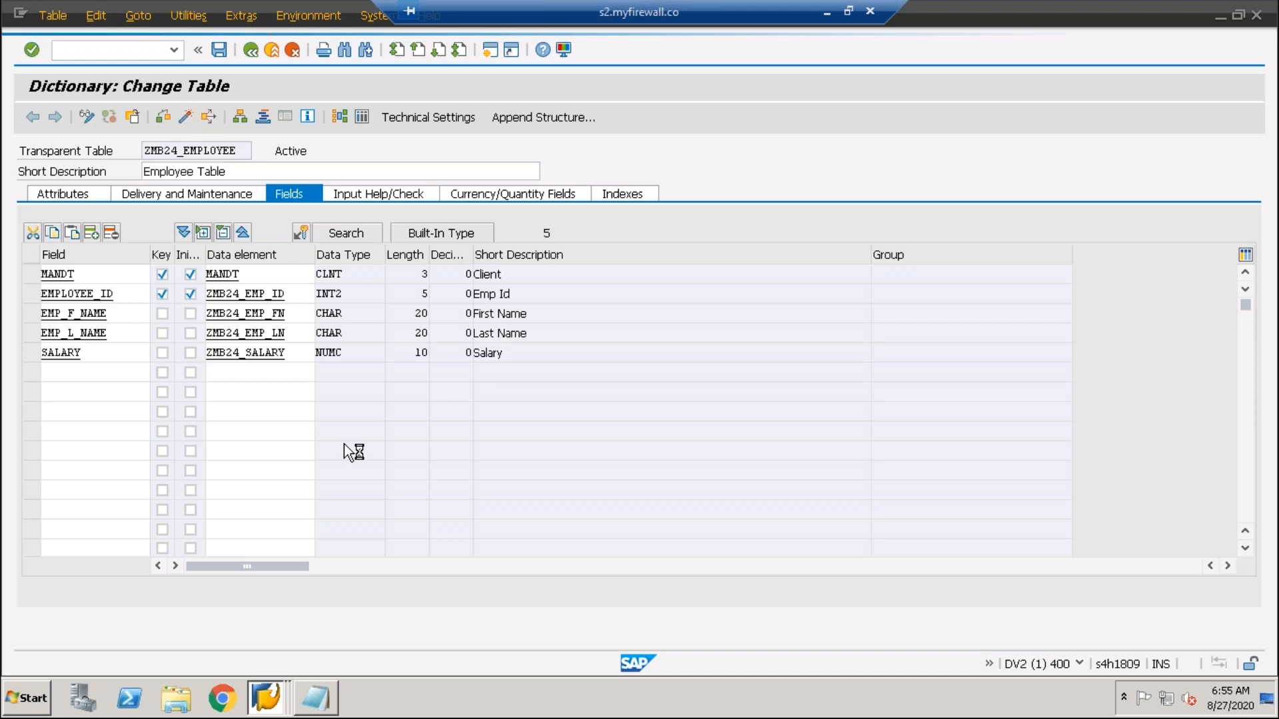
pyautogui.click(185, 116)
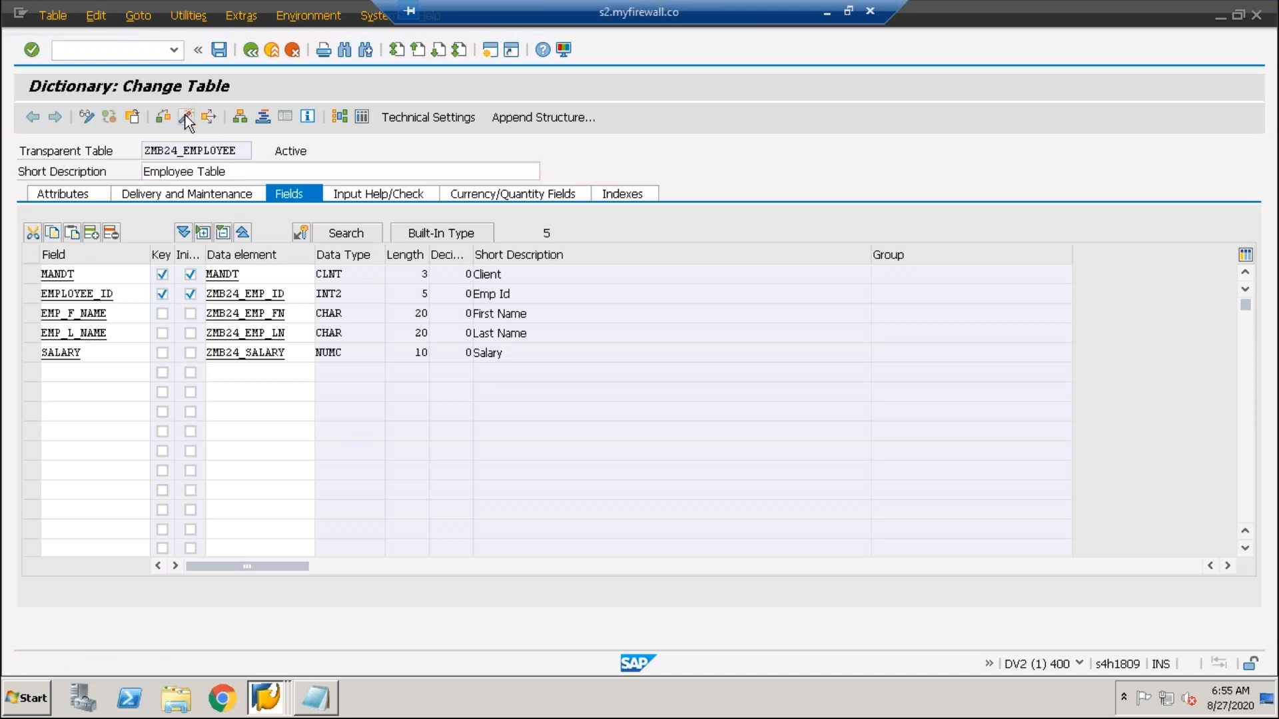
pyautogui.click(296, 333)
pyautogui.press('Up')
pyautogui.press('Up')
pyautogui.press('Down')
pyautogui.press('Down')
pyautogui.press('Down')
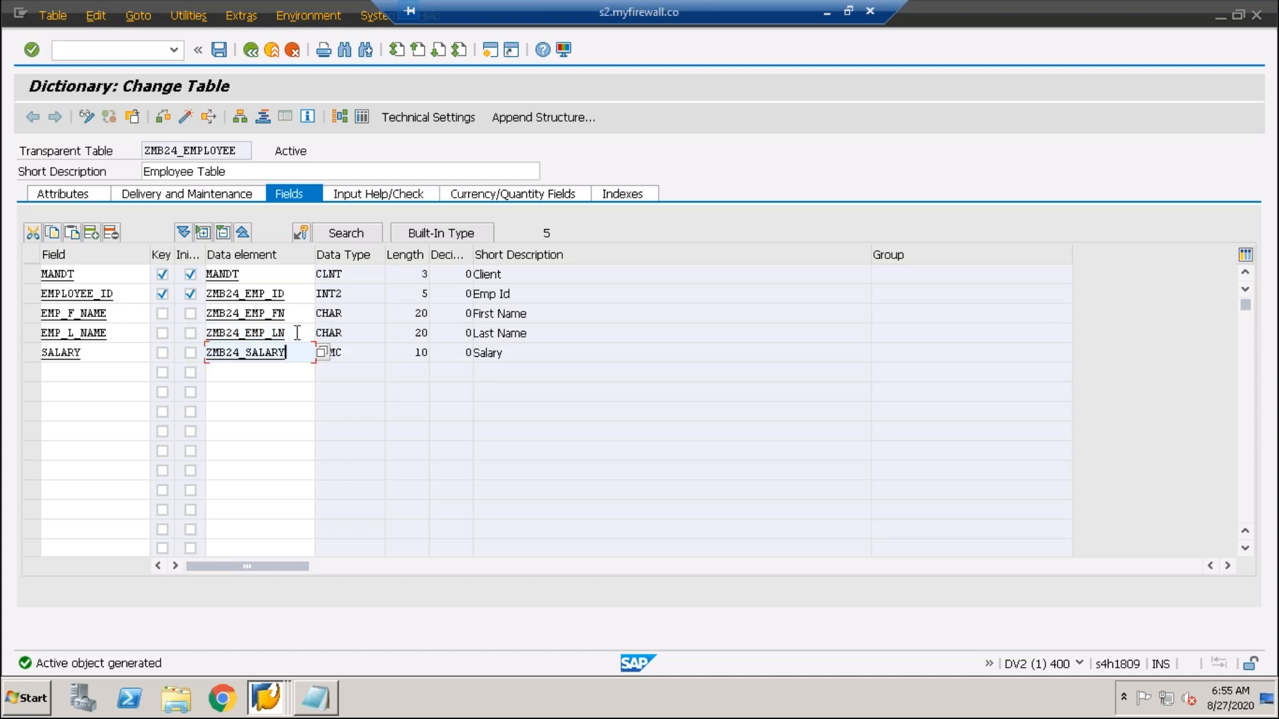
pyautogui.press('Up')
pyautogui.press('Up')
pyautogui.press('Up')
pyautogui.press('Down')
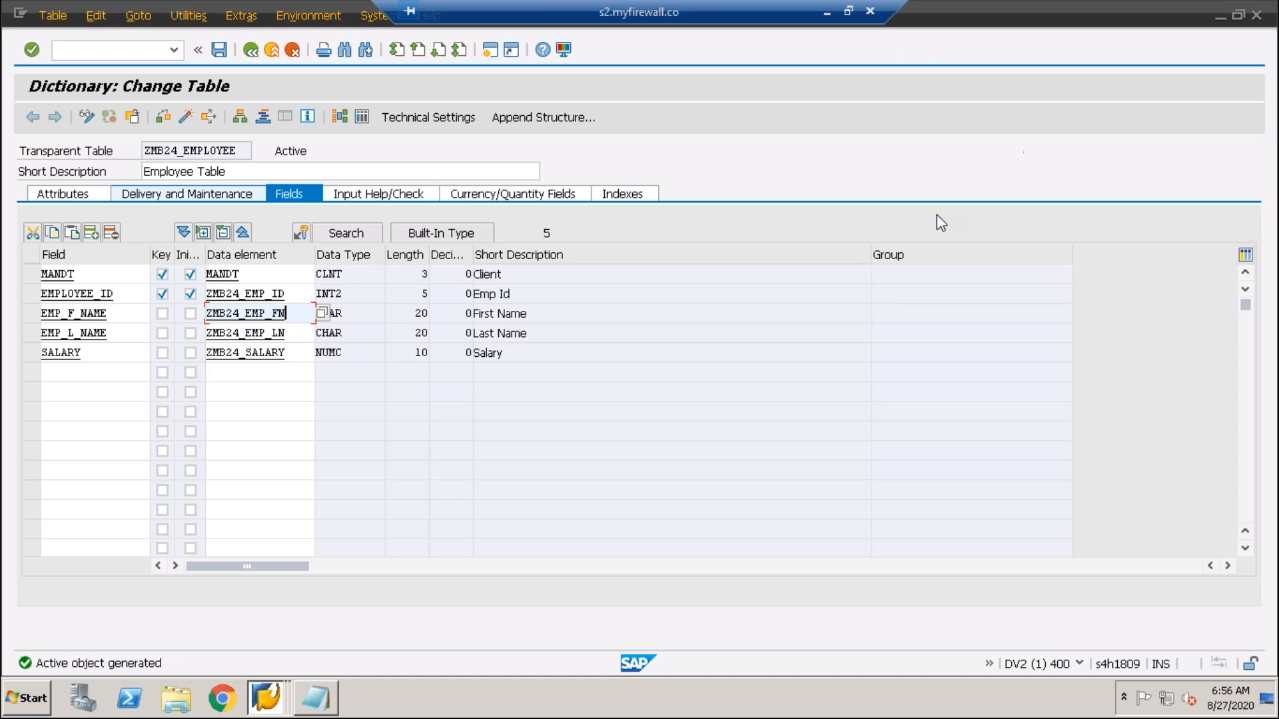
pyautogui.click(249, 56)
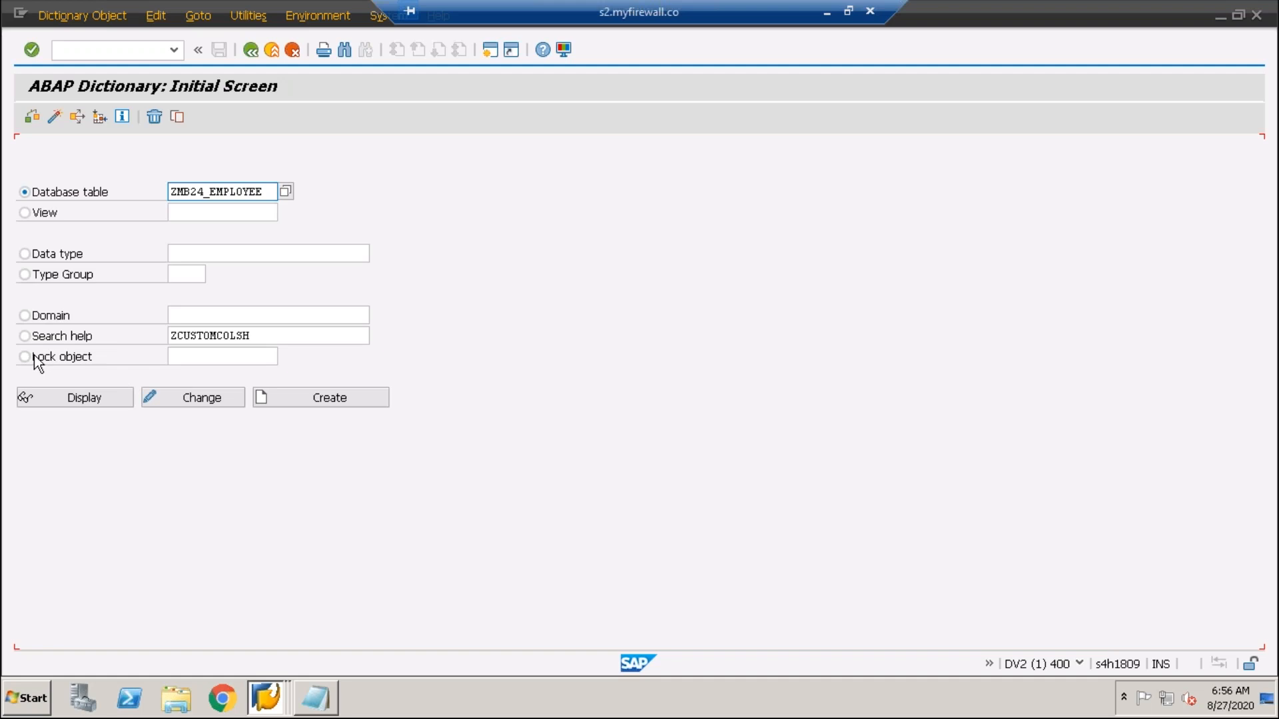
# - Display search help ZCUSTOMCOLSH and review its attributes and parameter definition
pyautogui.click(27, 337)
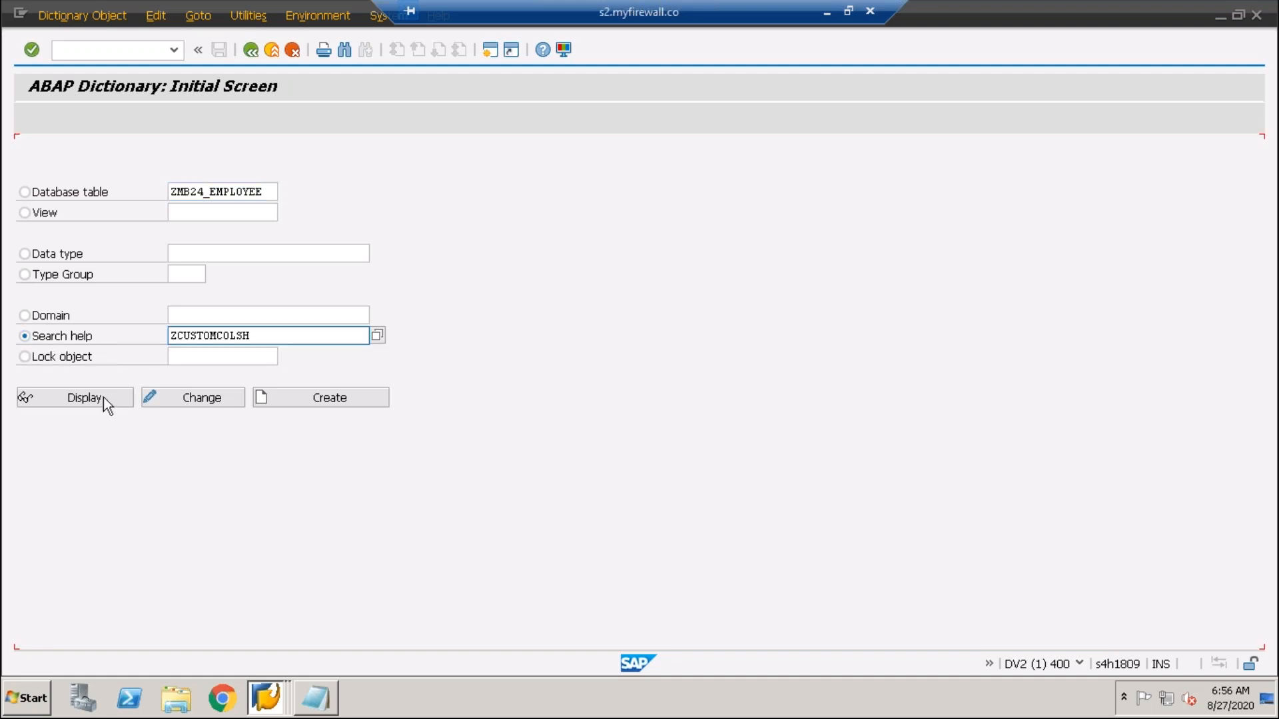
pyautogui.click(87, 397)
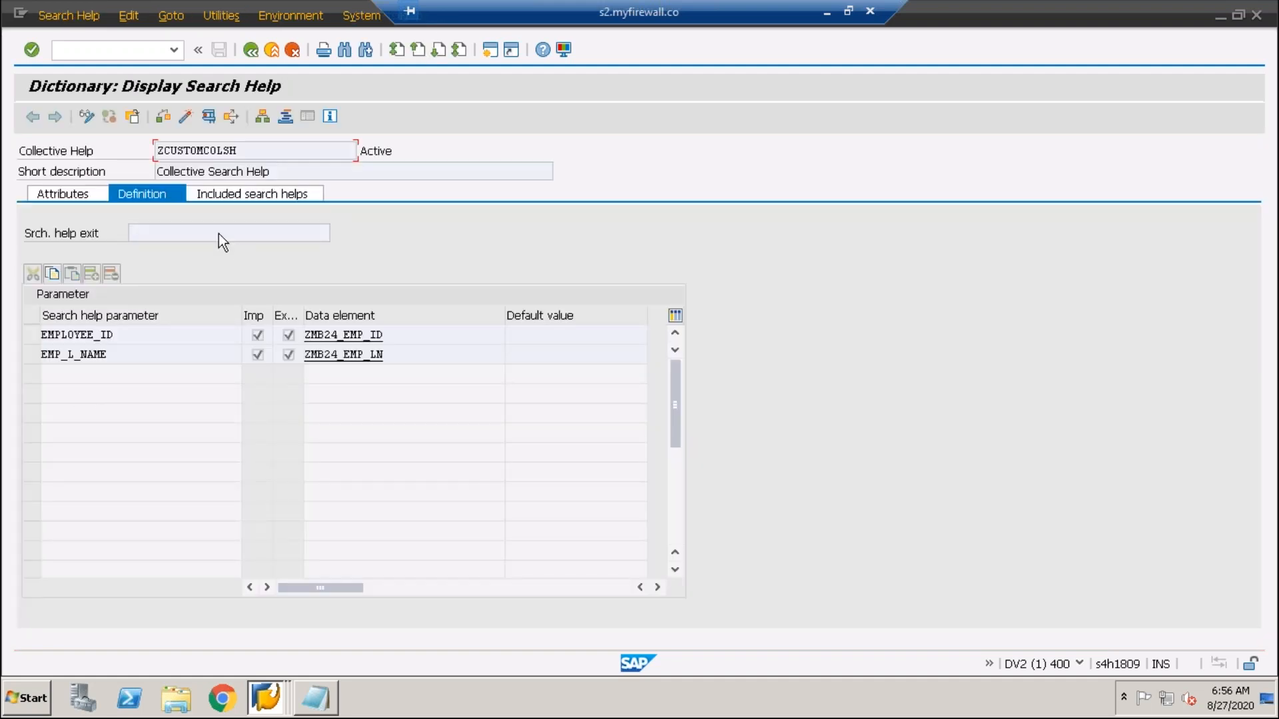
pyautogui.click(120, 202)
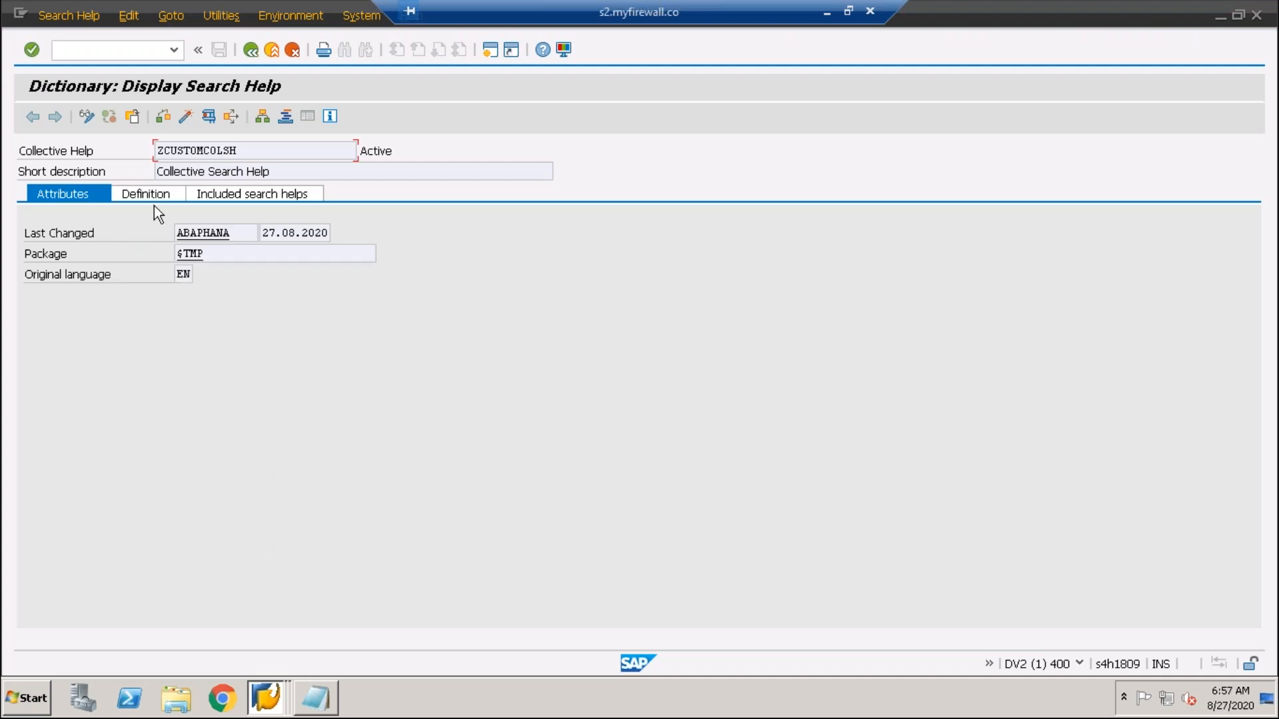
pyautogui.click(158, 194)
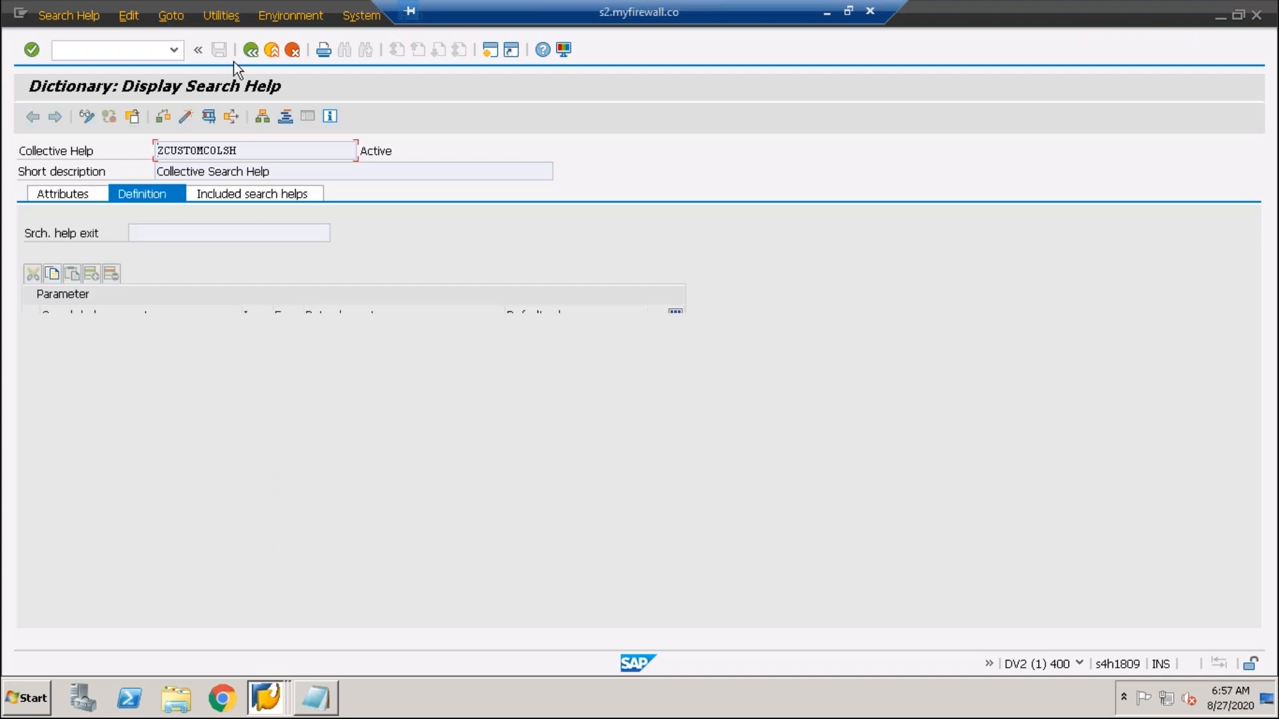
pyautogui.click(250, 52)
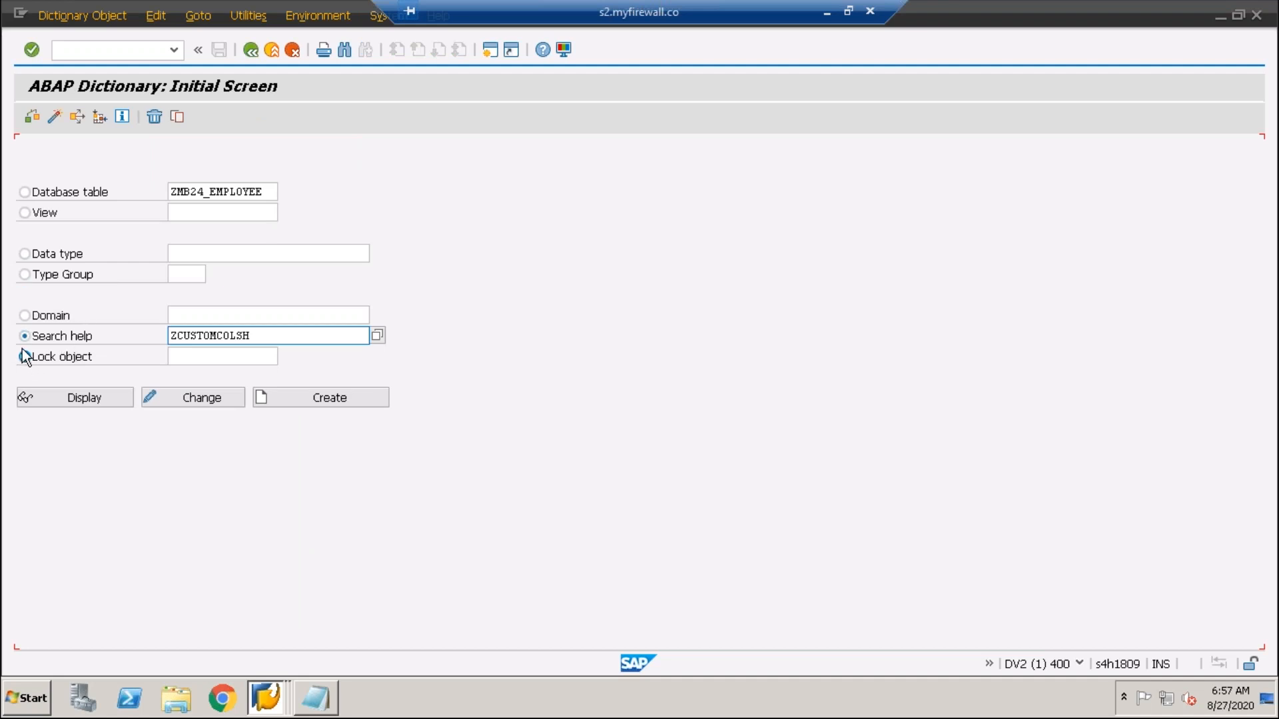
# - Display search help ZCUSTOMSH2, reviewing its selection method, hot key, text table and exit settings
pyautogui.moveTo(251, 335); pyautogui.dragTo(171, 335)
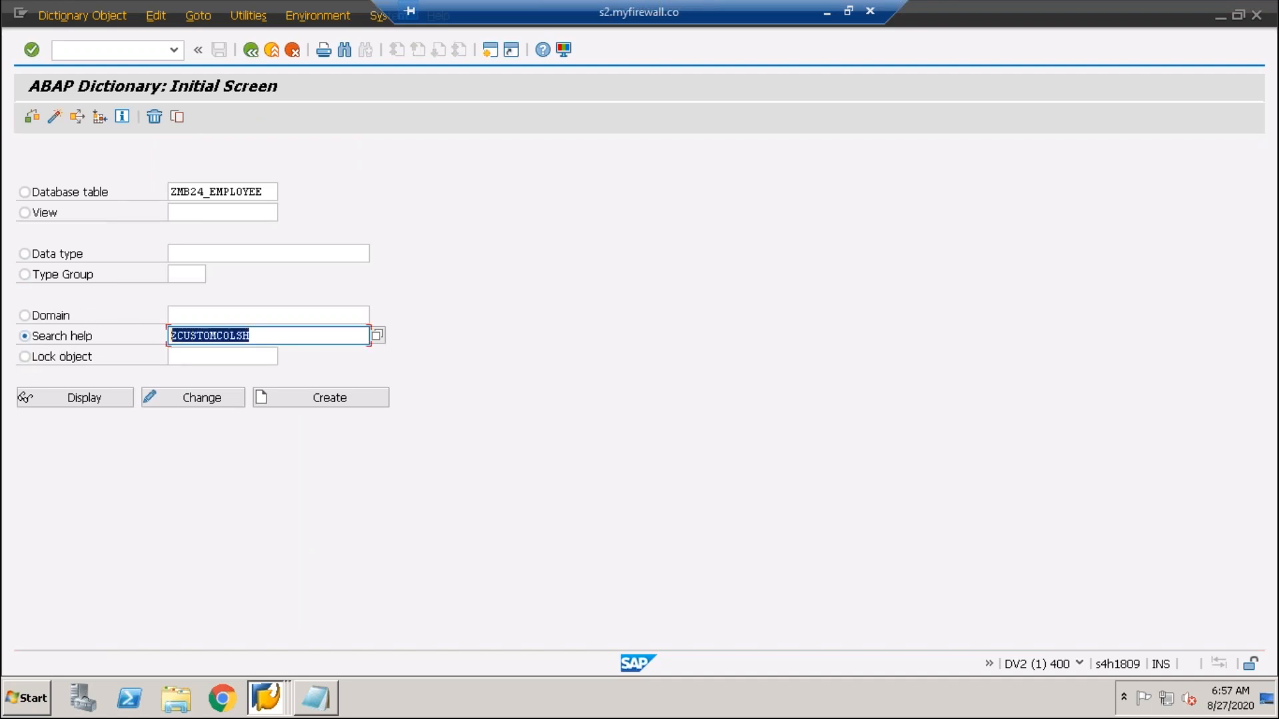
pyautogui.press('Delete')
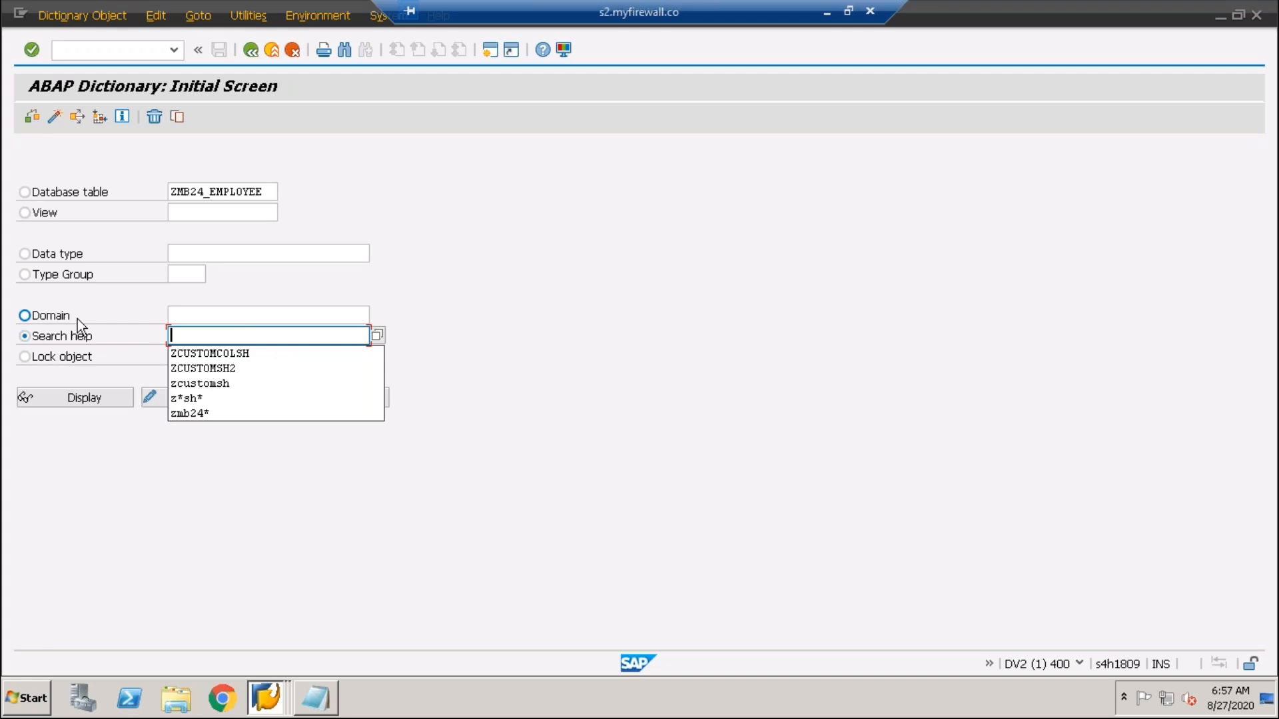
pyautogui.click(203, 369)
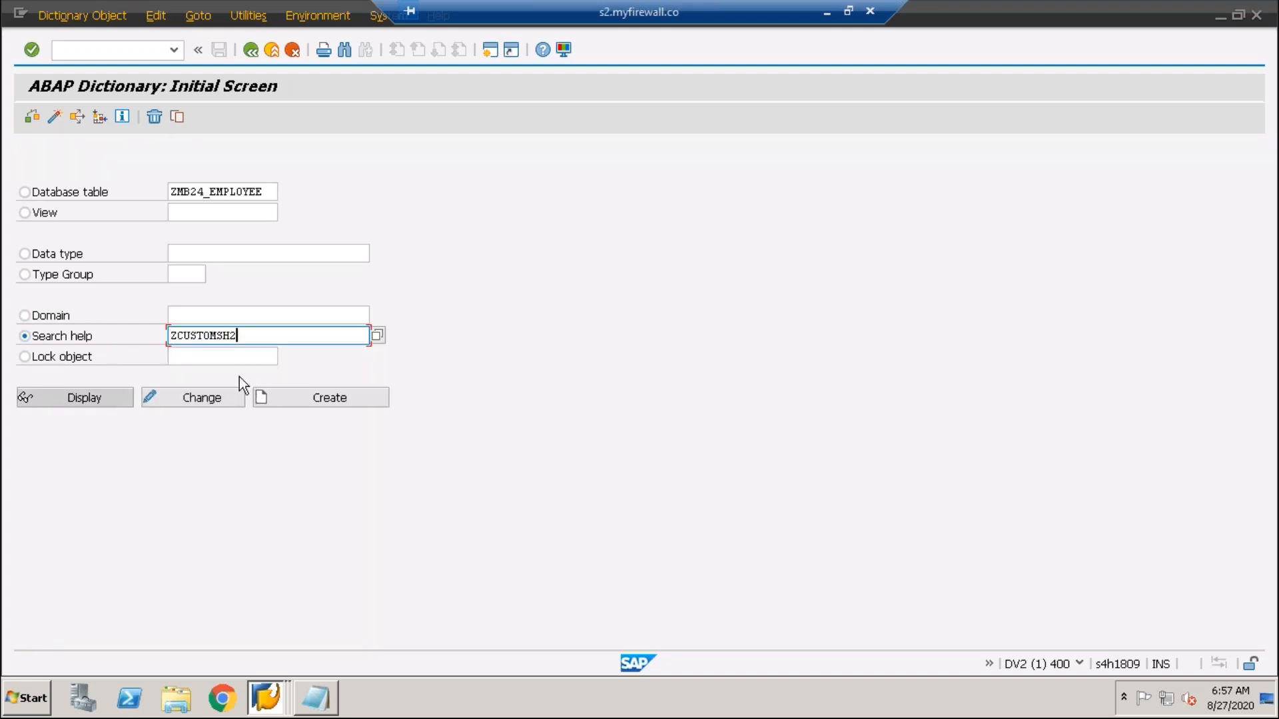
pyautogui.click(80, 399)
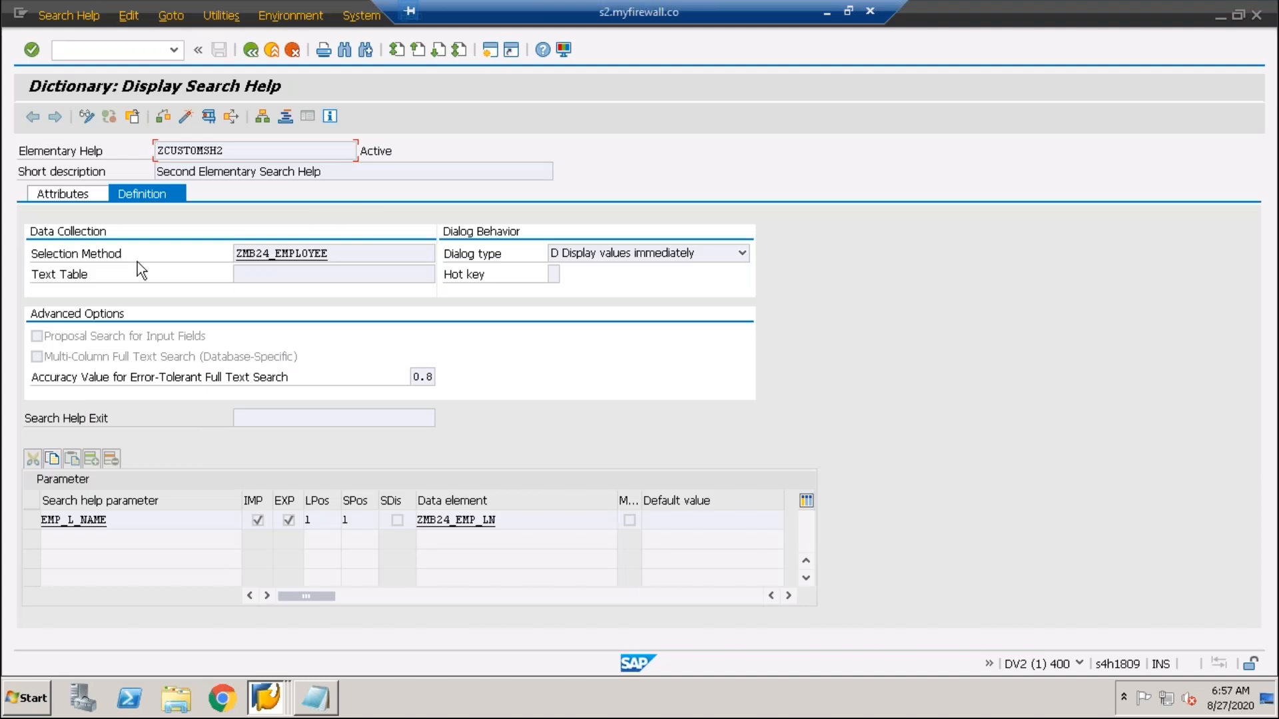
pyautogui.click(348, 262)
pyautogui.click(551, 276)
pyautogui.click(249, 274)
pyautogui.click(330, 418)
pyautogui.click(251, 51)
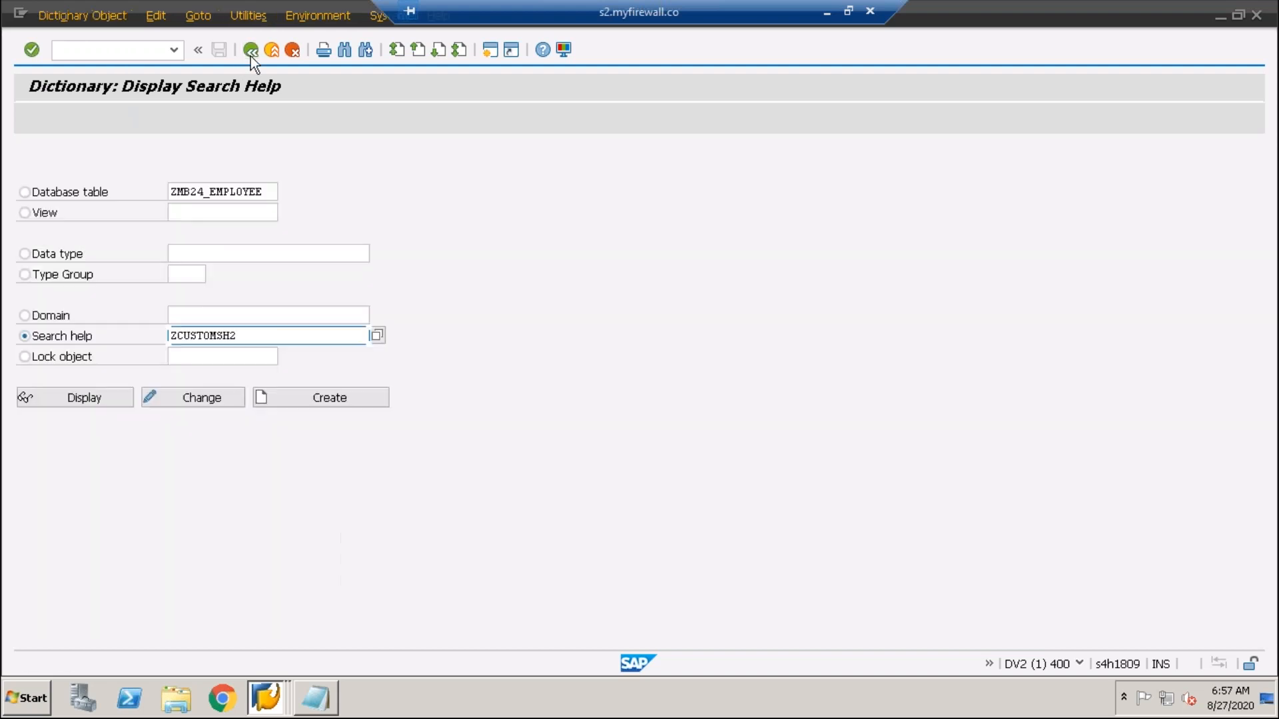
# - Leave the dictionary and reopen the ABAP Dictionary with /nse11
pyautogui.click(179, 212)
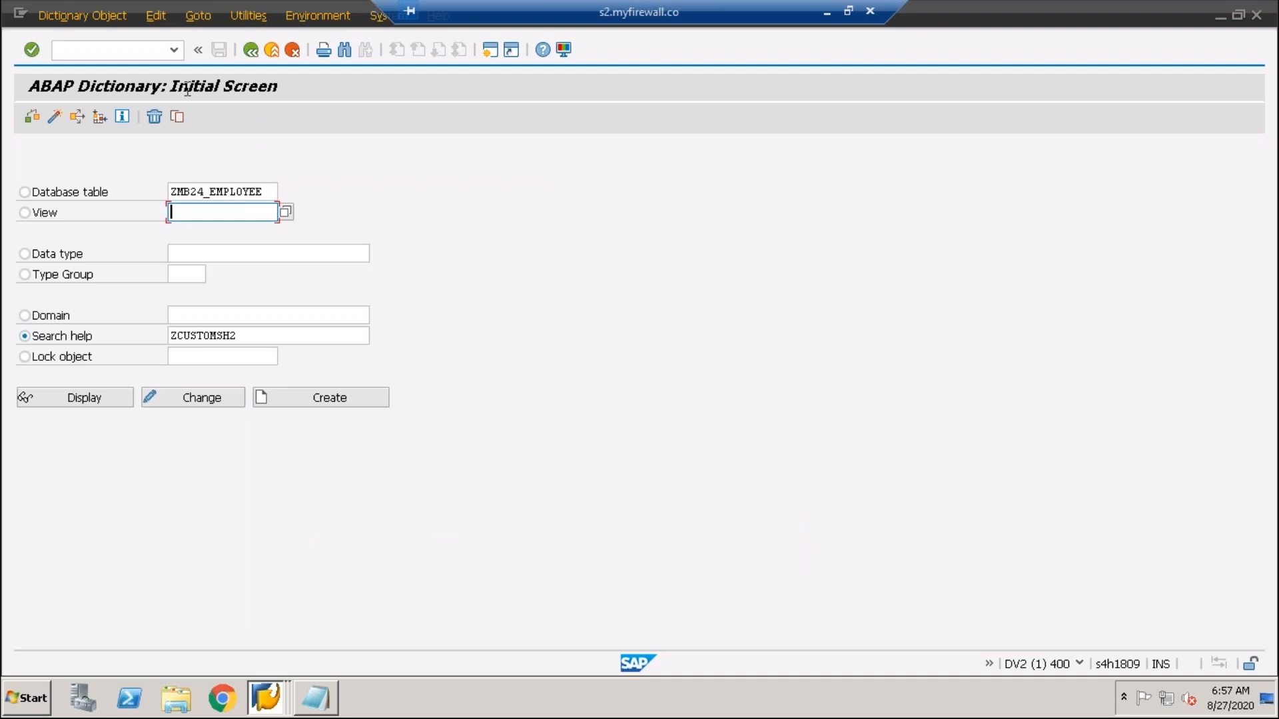
pyautogui.click(245, 51)
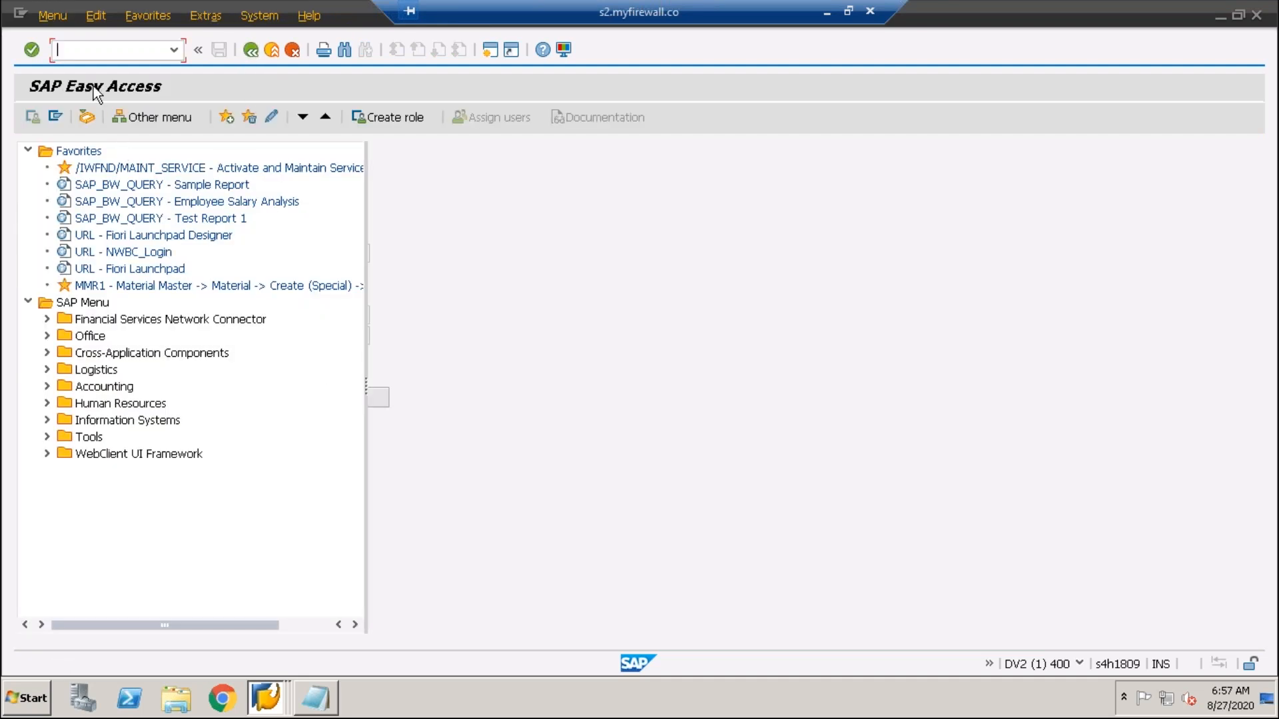
pyautogui.write('/nse11')
pyautogui.press('Return')
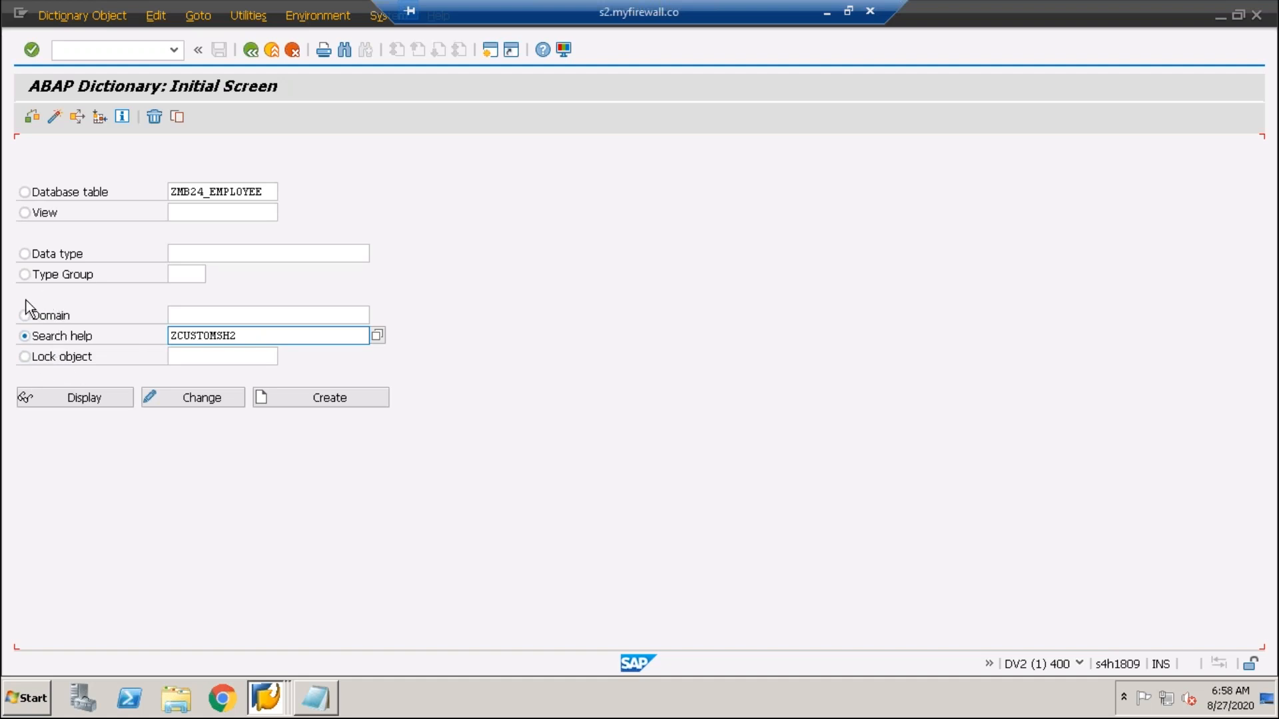
# - Review the technical settings of table ZMB24_EMPLOYEE, then return to SAP Easy Access
pyautogui.click(25, 192)
pyautogui.click(75, 393)
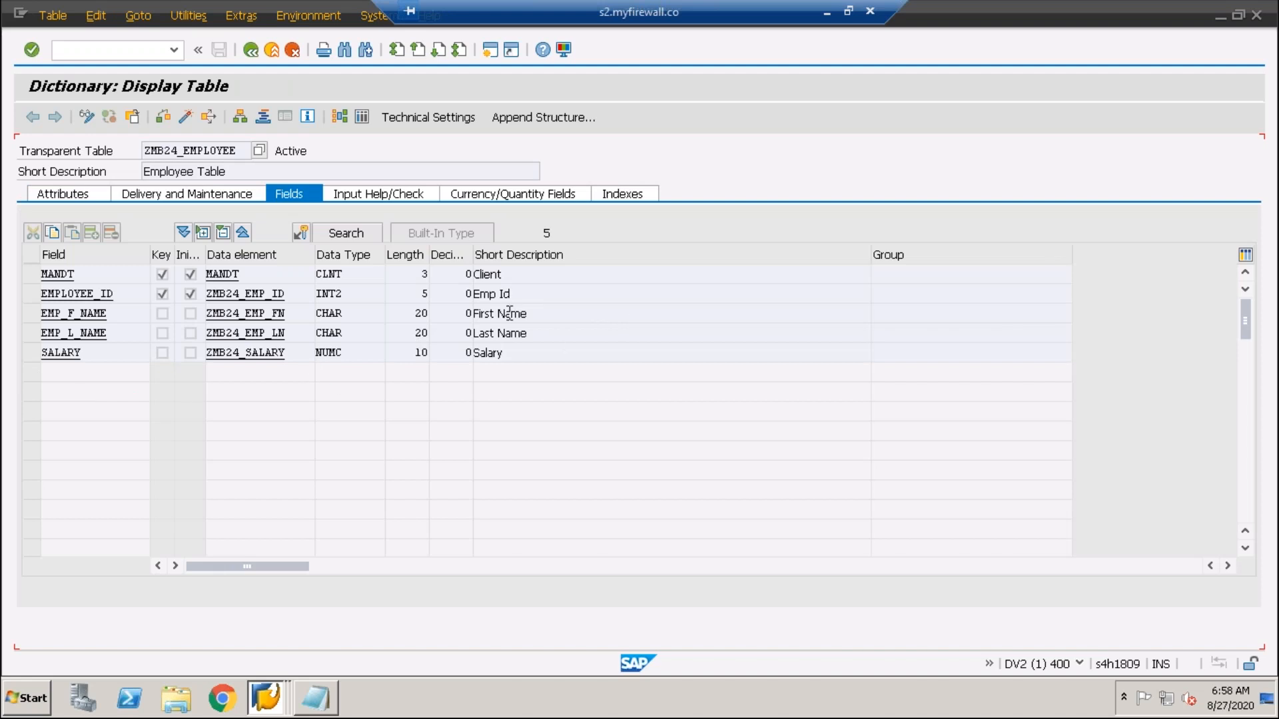
pyautogui.click(446, 119)
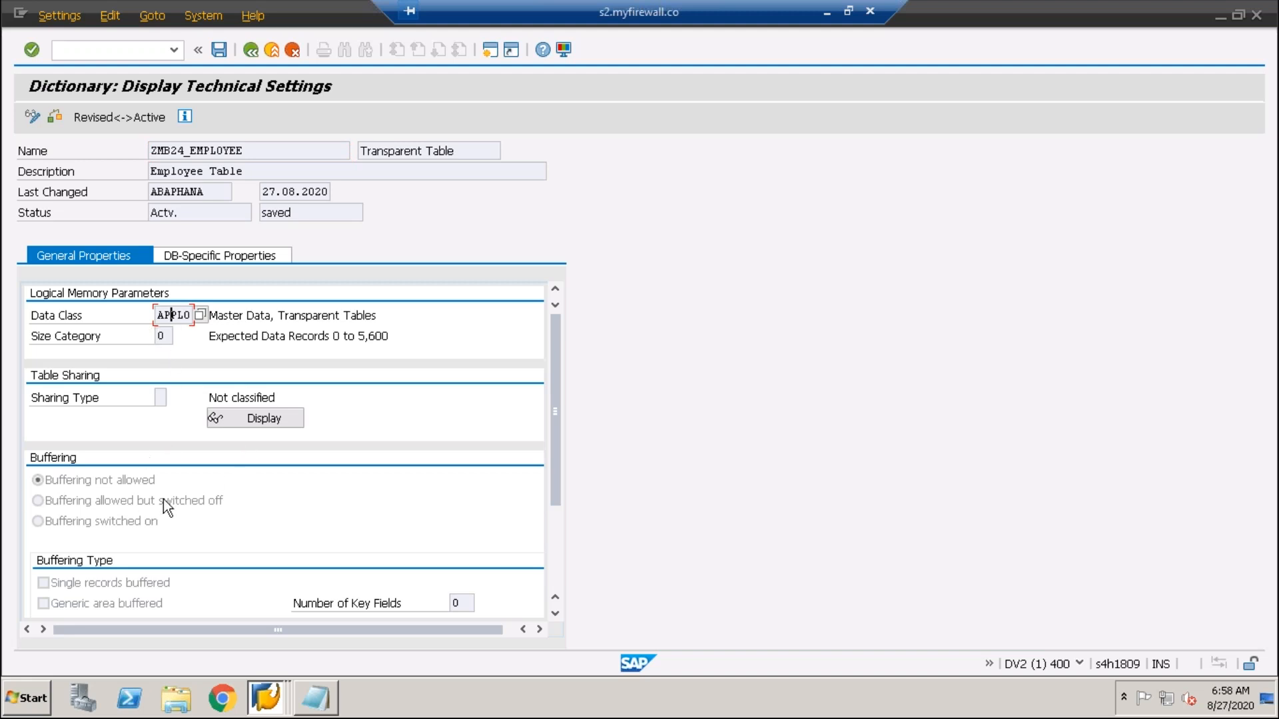
pyautogui.click(249, 51)
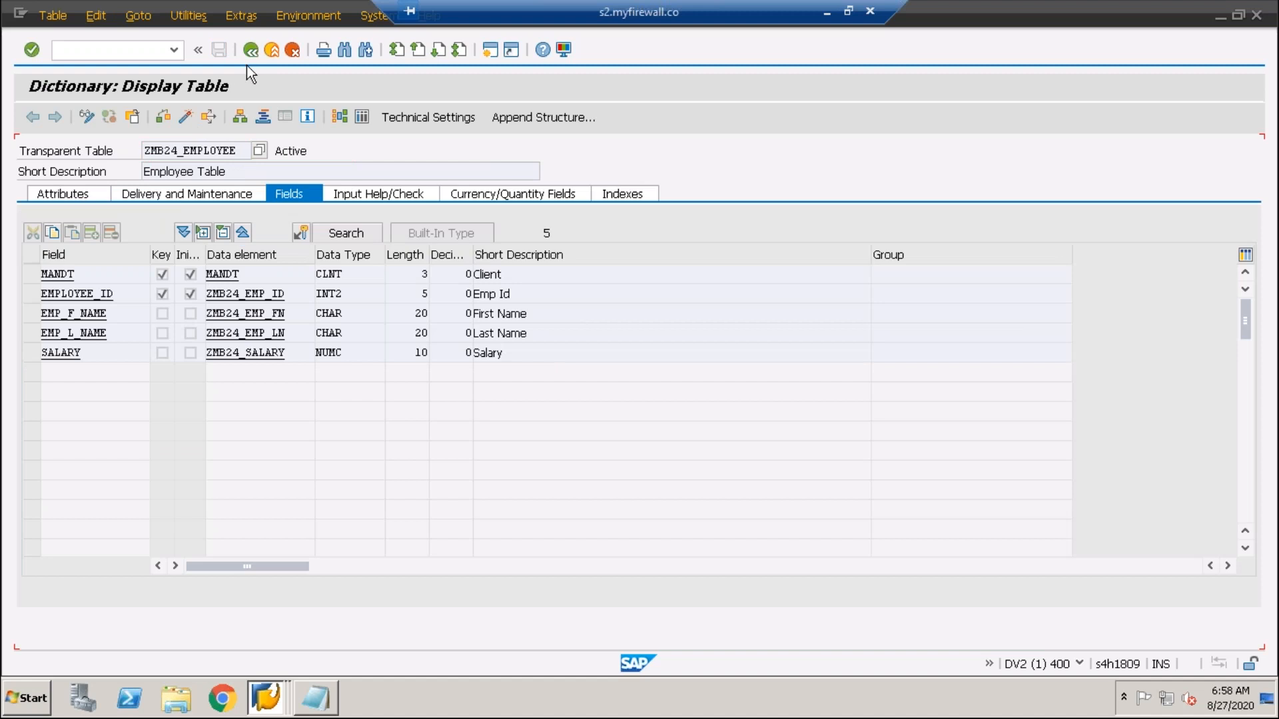
pyautogui.click(249, 51)
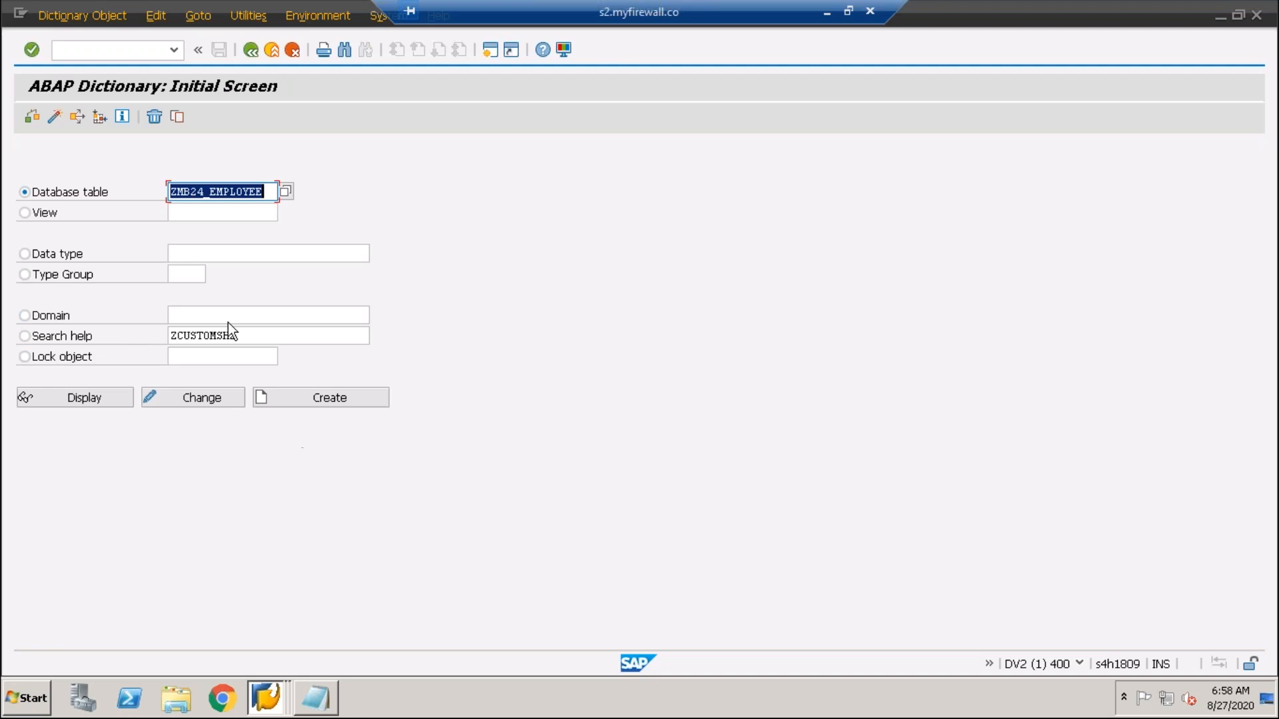
pyautogui.click(251, 50)
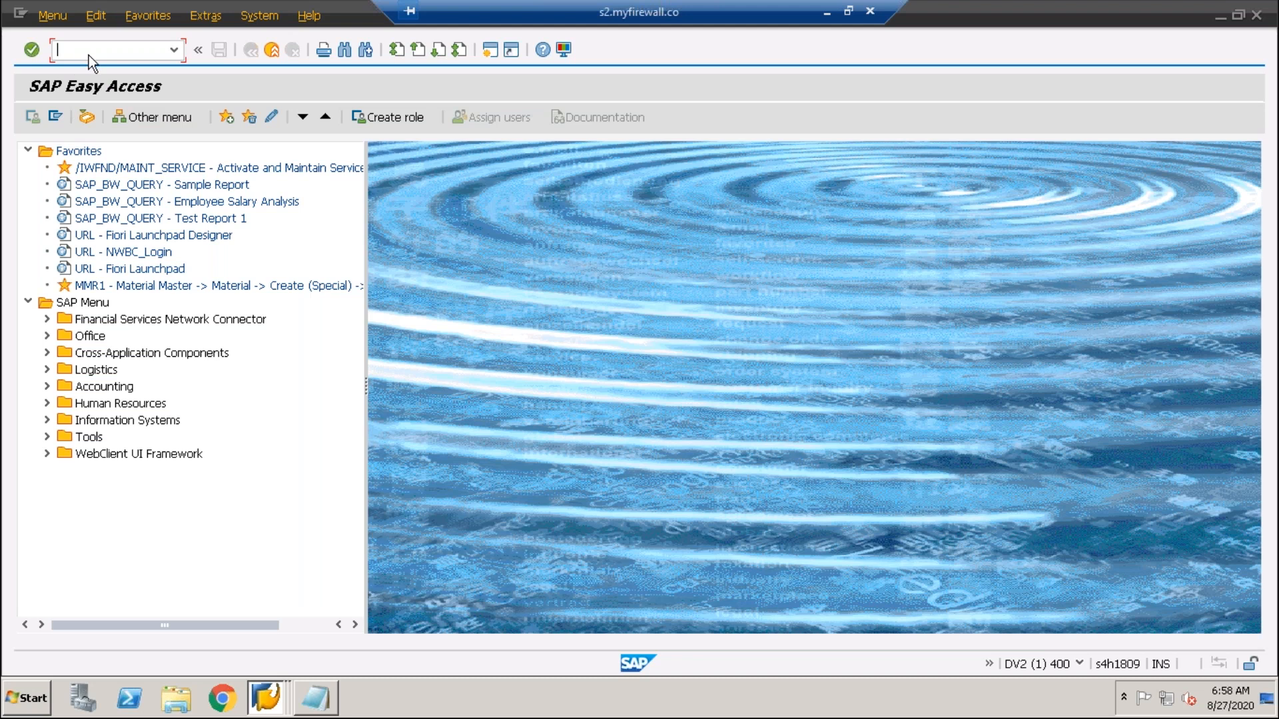
# - Open the ABAP Editor and enter program name ZMB24DEMO1 in capitals
pyautogui.write('/nse38')
pyautogui.press('Return')
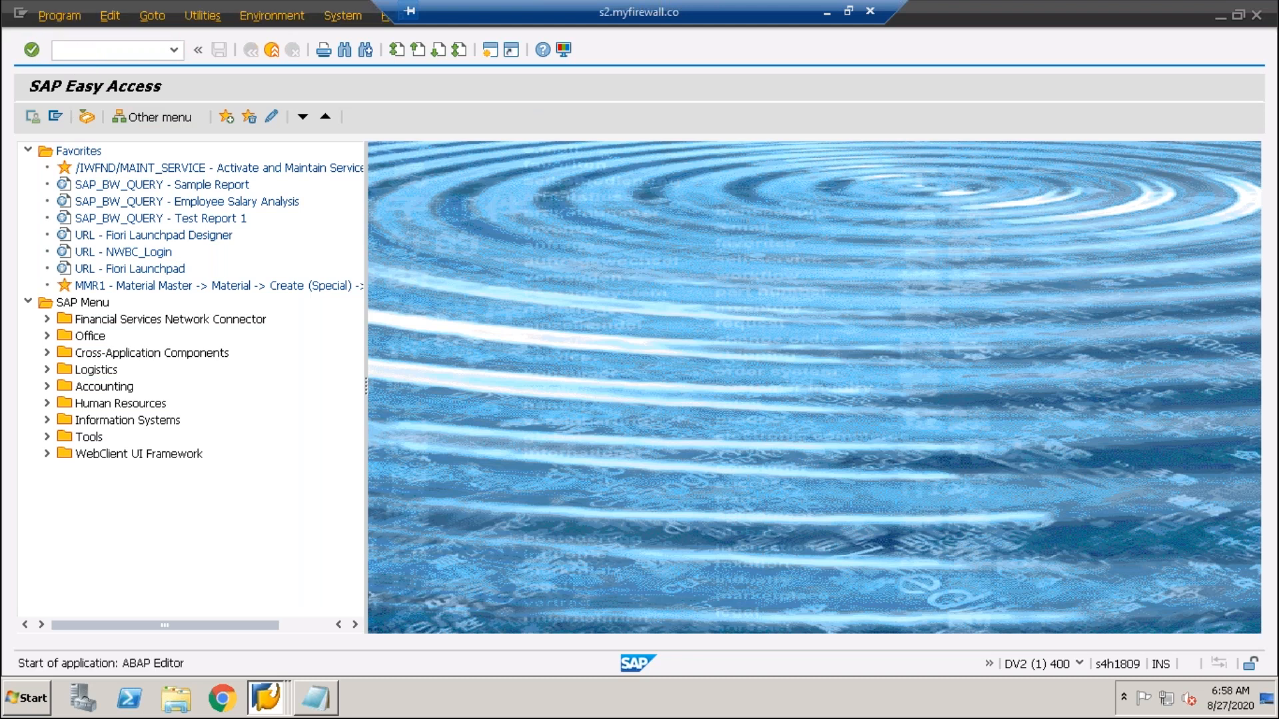
pyautogui.click(134, 191)
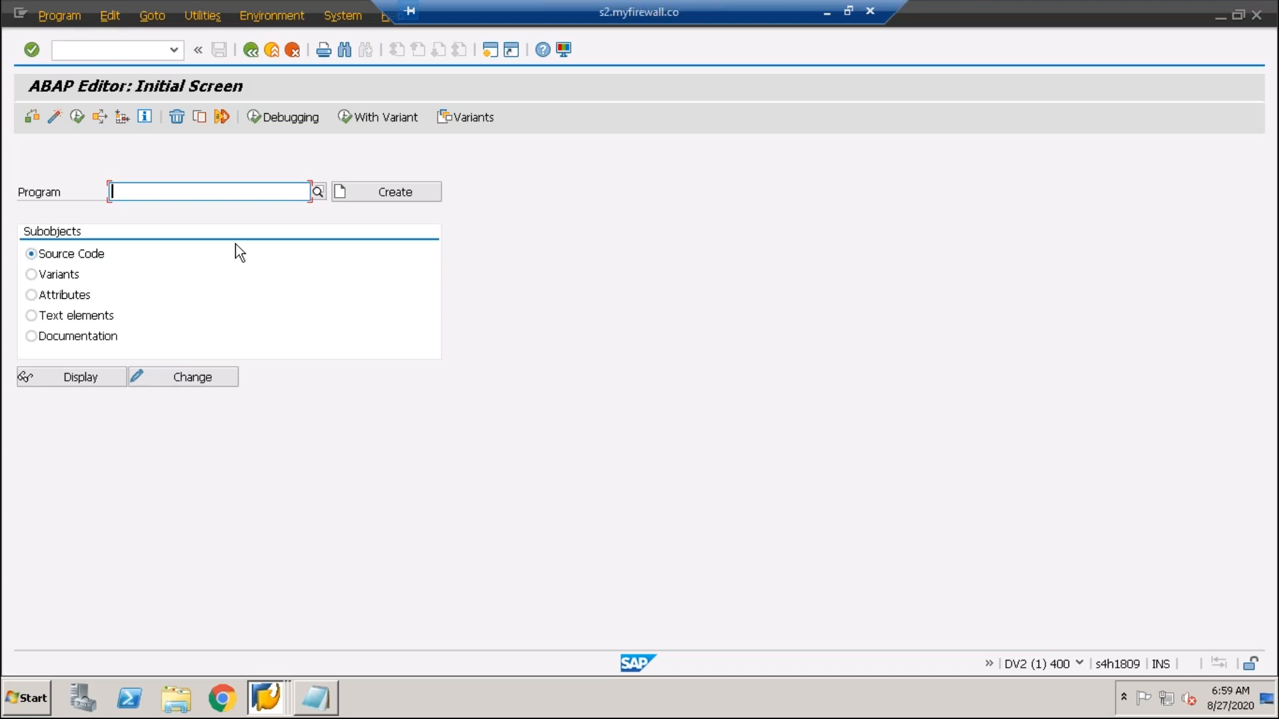
pyautogui.press('capslock')
pyautogui.write('ZM')
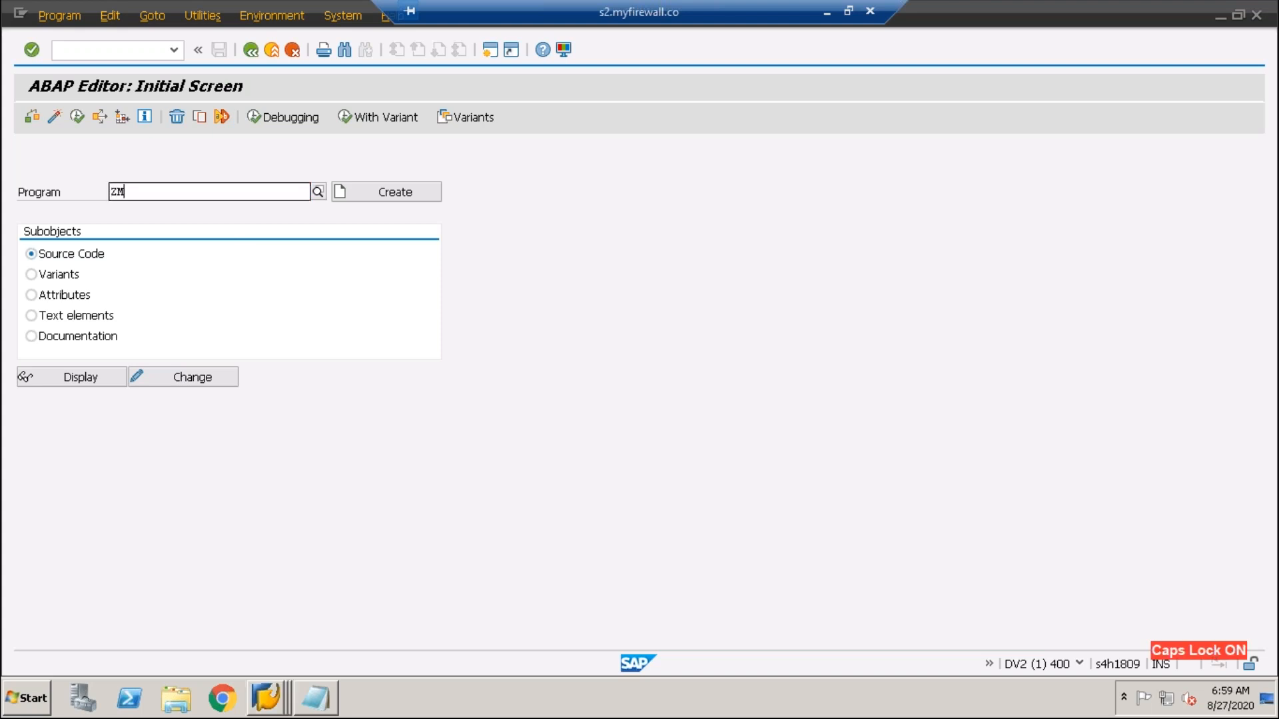
pyautogui.write('B24DEM01')
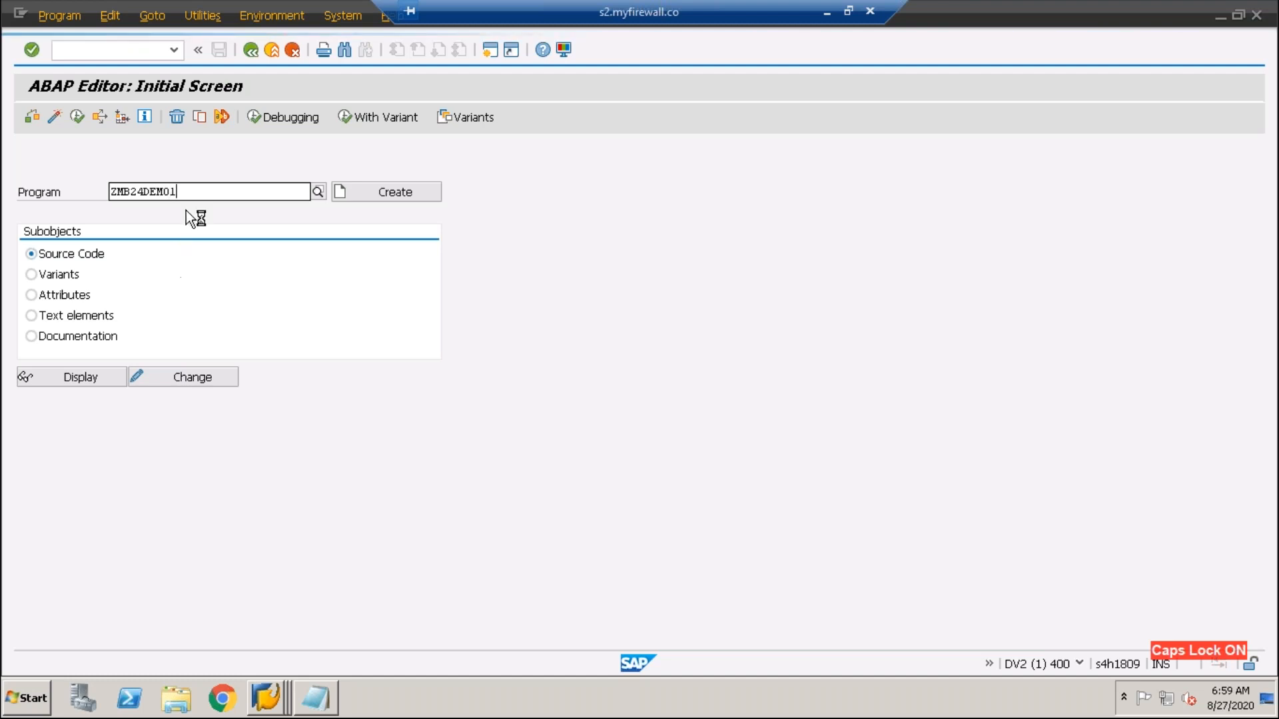
pyautogui.doubleClick(123, 193)
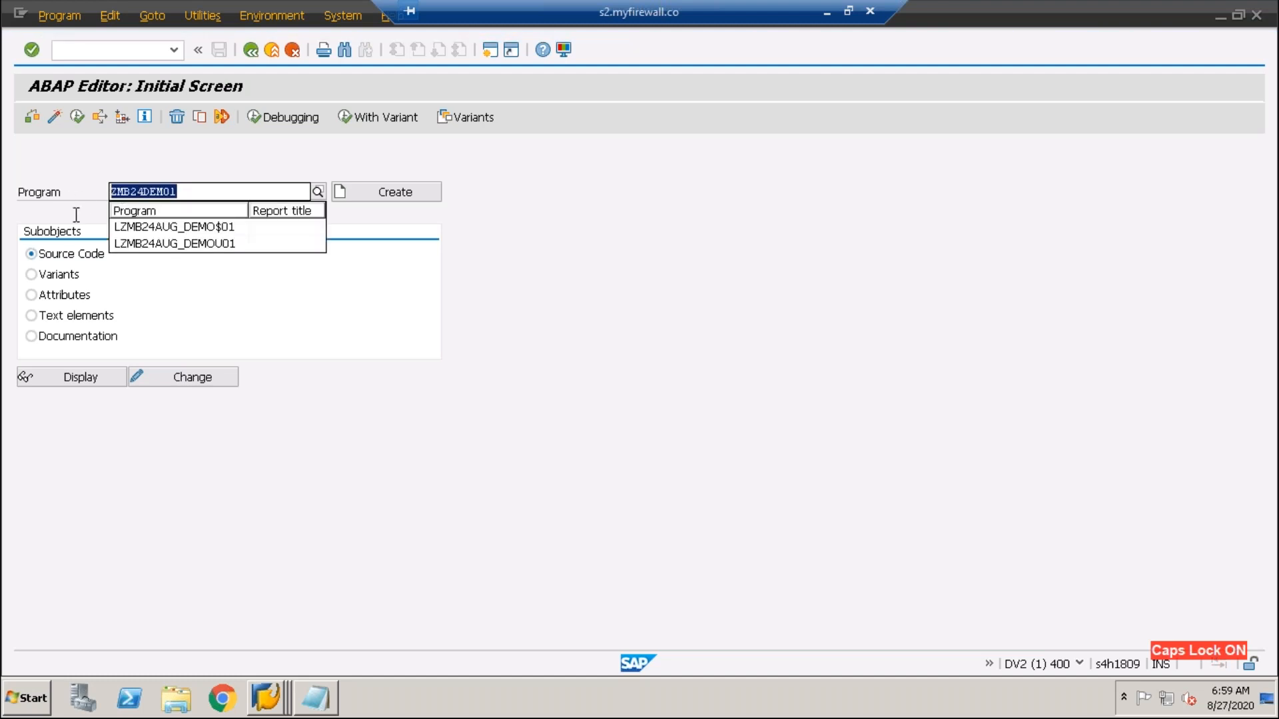
# - Start creating ZMB24DEMO1, then cancel its attributes dialog without saving
pyautogui.click(393, 194)
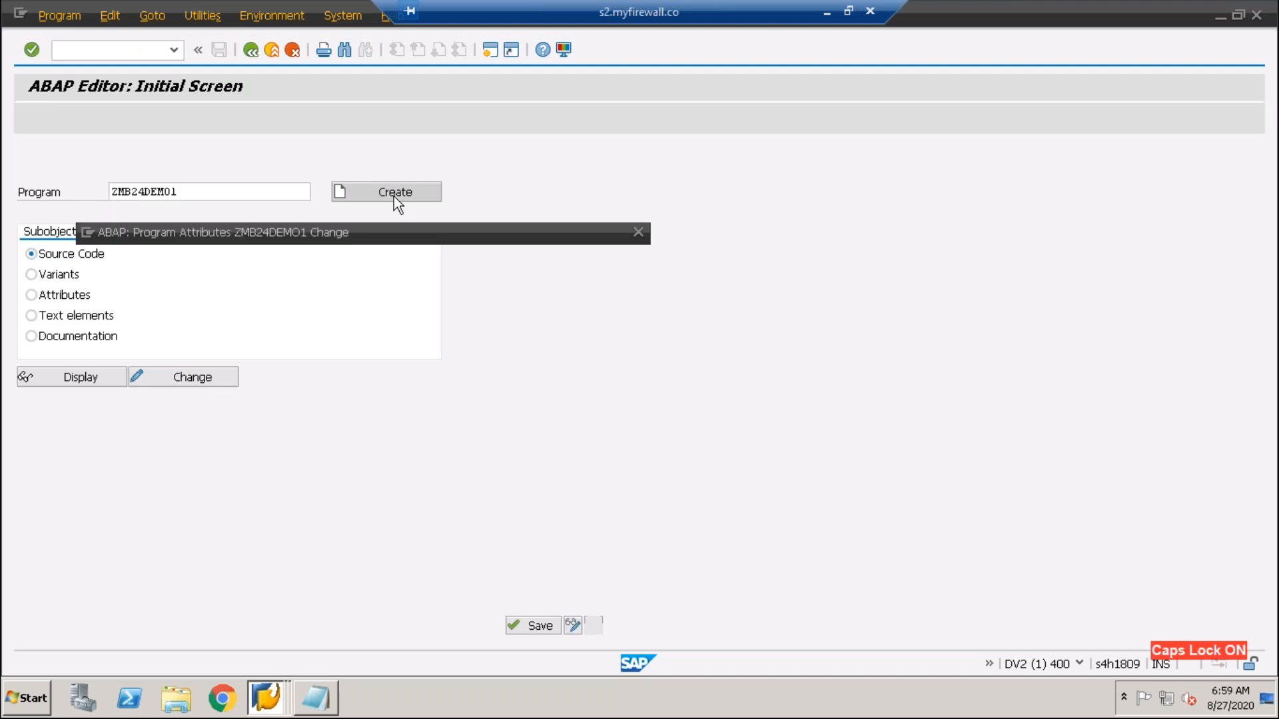
pyautogui.moveTo(419, 239); pyautogui.dragTo(743, 216)
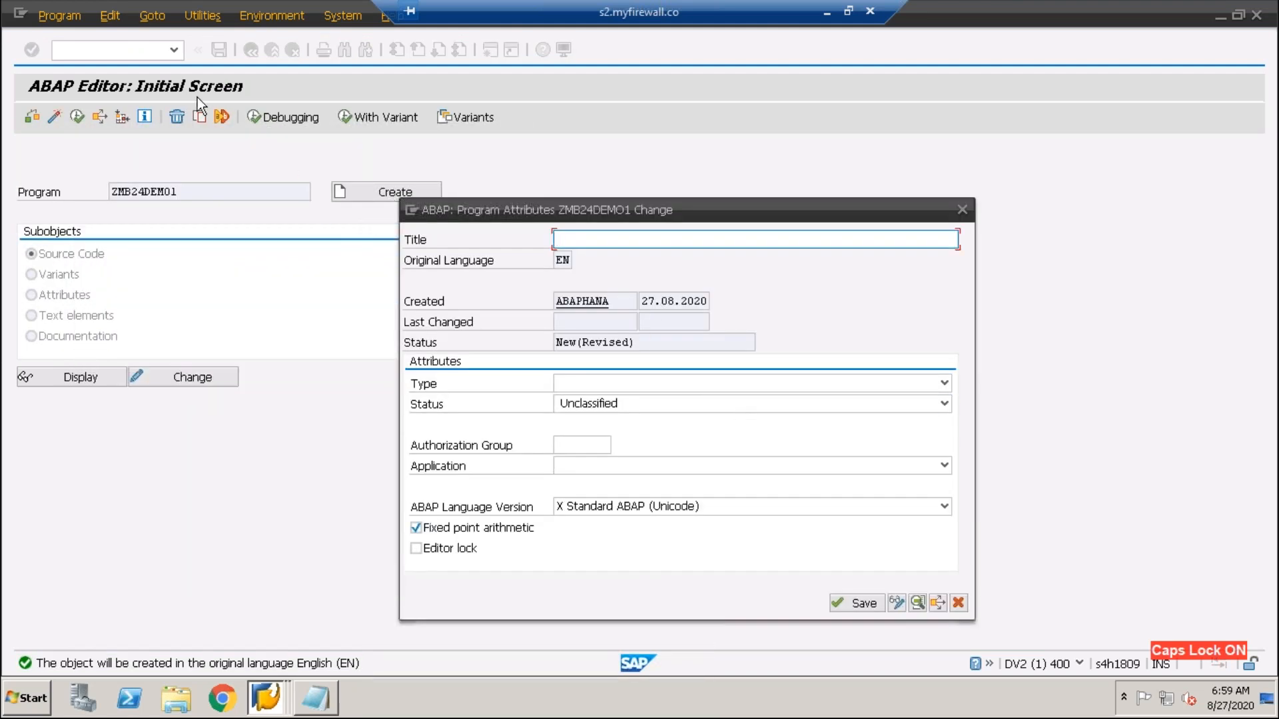
pyautogui.click(959, 606)
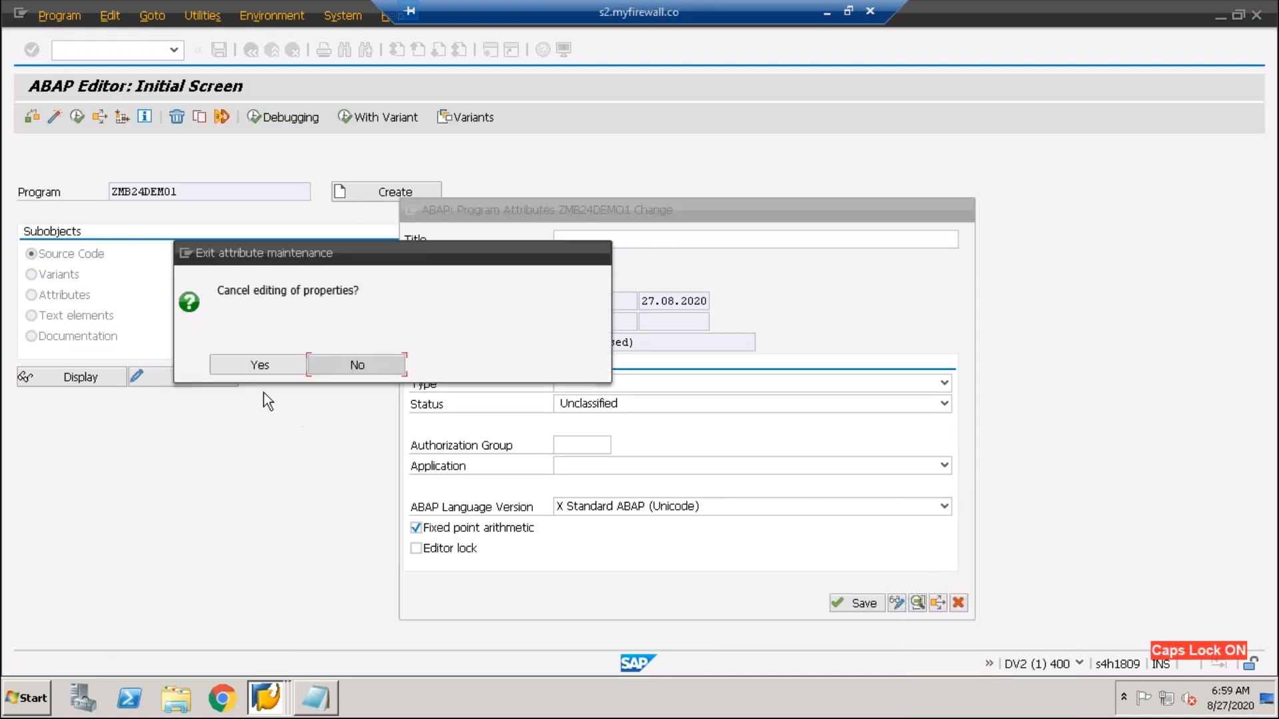
pyautogui.click(229, 369)
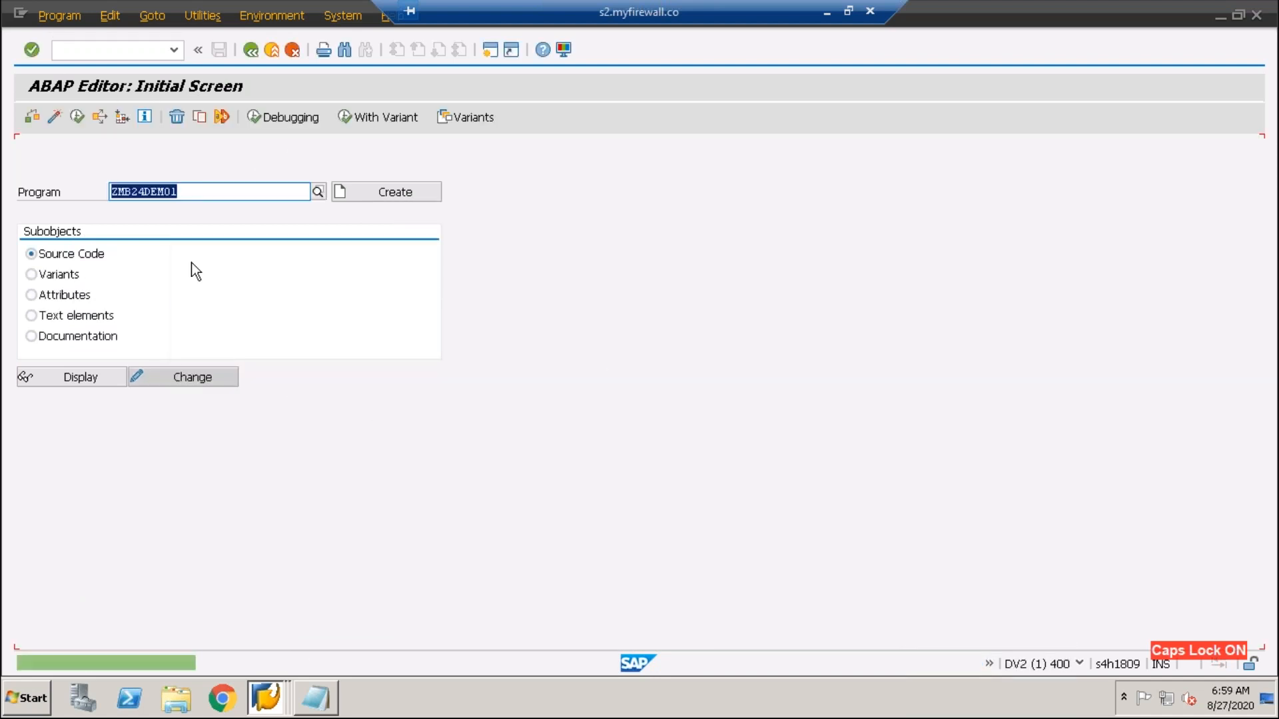
pyautogui.click(176, 50)
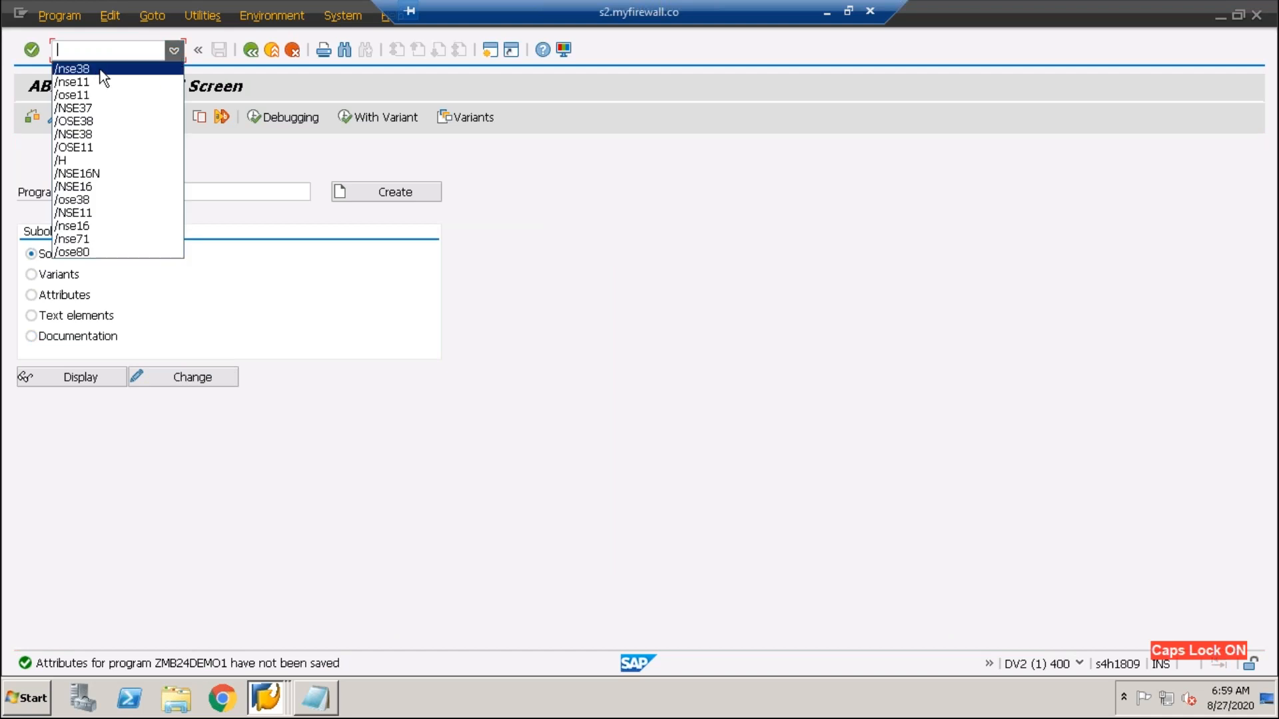
# - Edit the transaction code from /nse38 to /nsE80 to open the Object Navigator
pyautogui.click(101, 63)
pyautogui.click(98, 56)
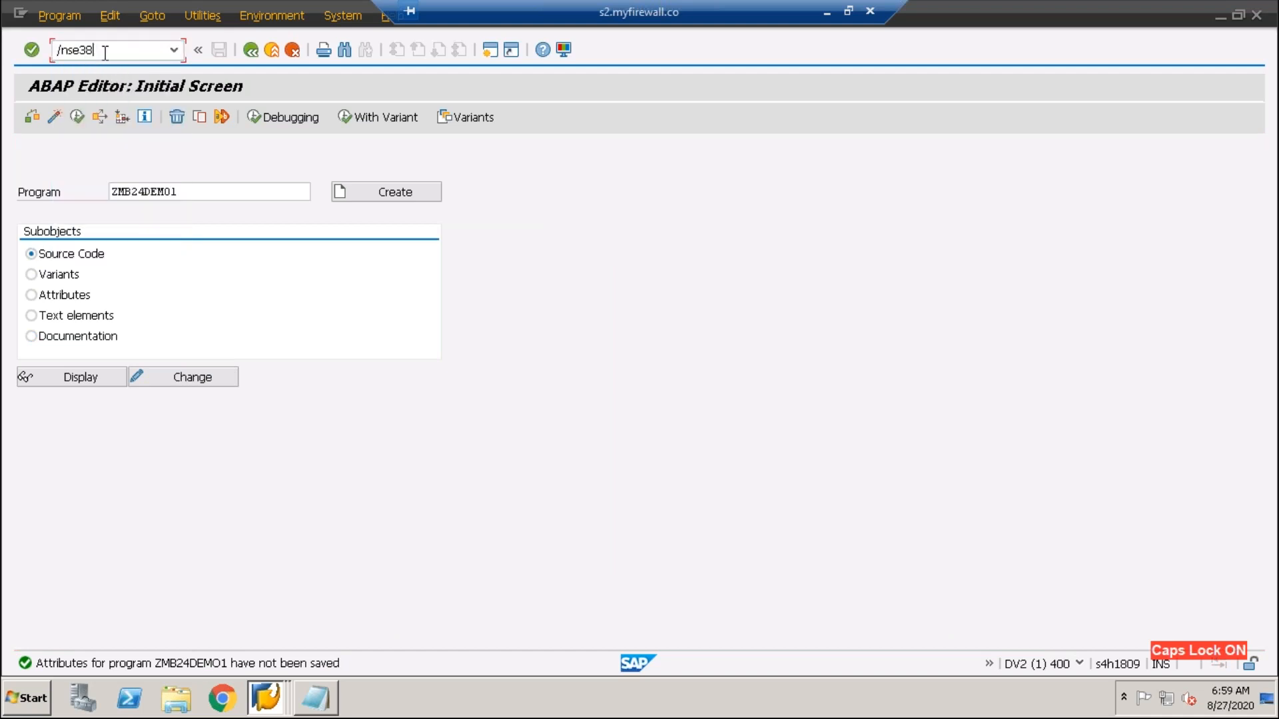
pyautogui.moveTo(100, 50); pyautogui.dragTo(57, 50)
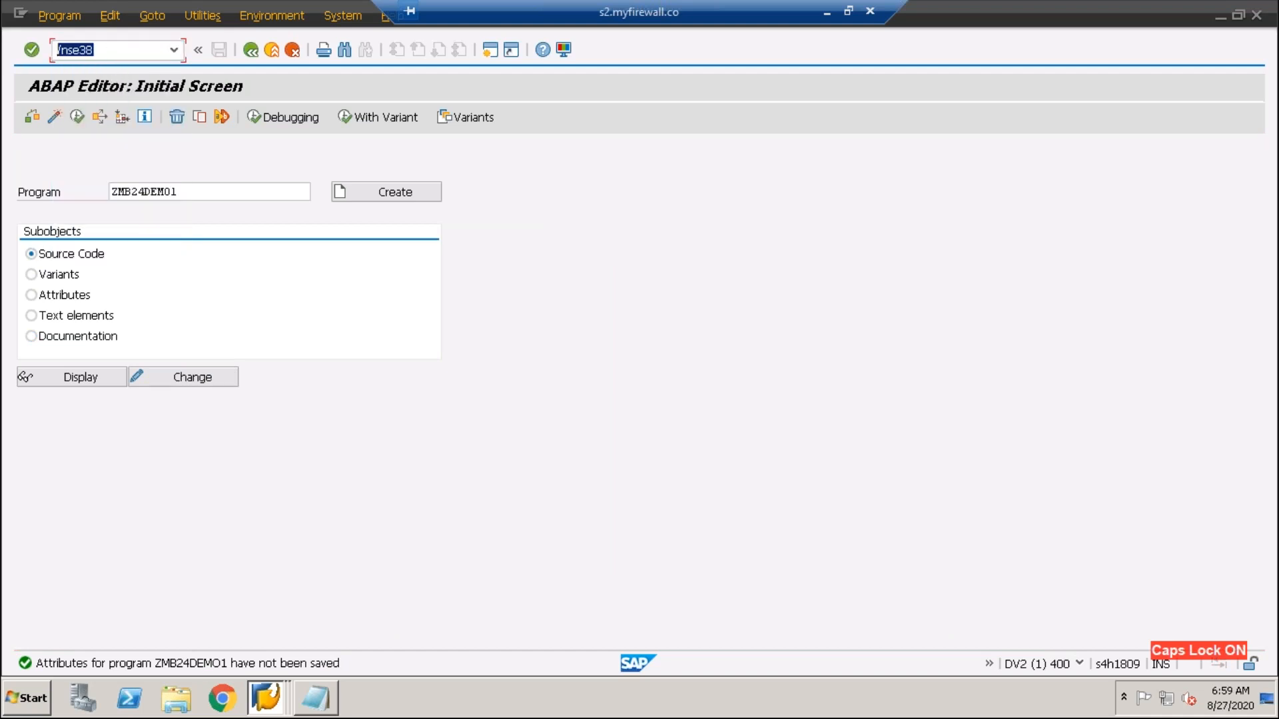
pyautogui.click(118, 47)
pyautogui.press('BackSpace')
pyautogui.press('BackSpace')
pyautogui.press('BackSpace')
pyautogui.write('E80')
pyautogui.press('Return')
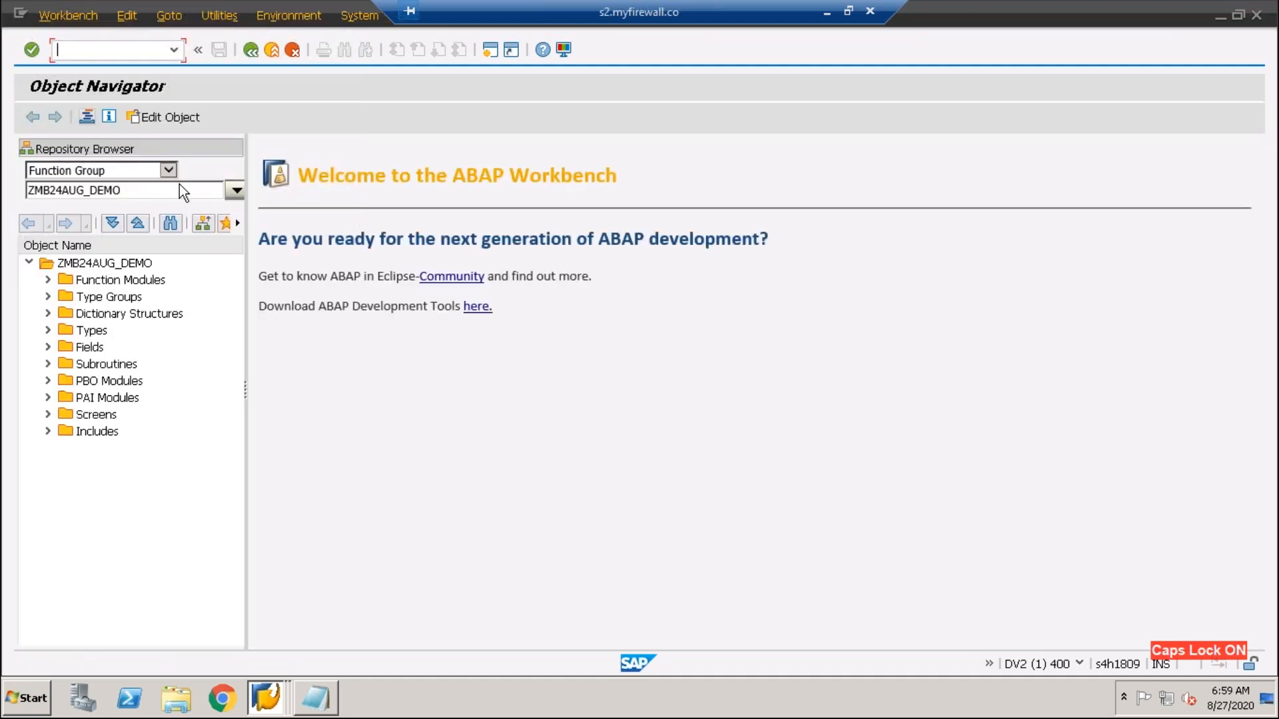
# - Switch the Repository Browser object category from Function Group to Program
pyautogui.click(169, 170)
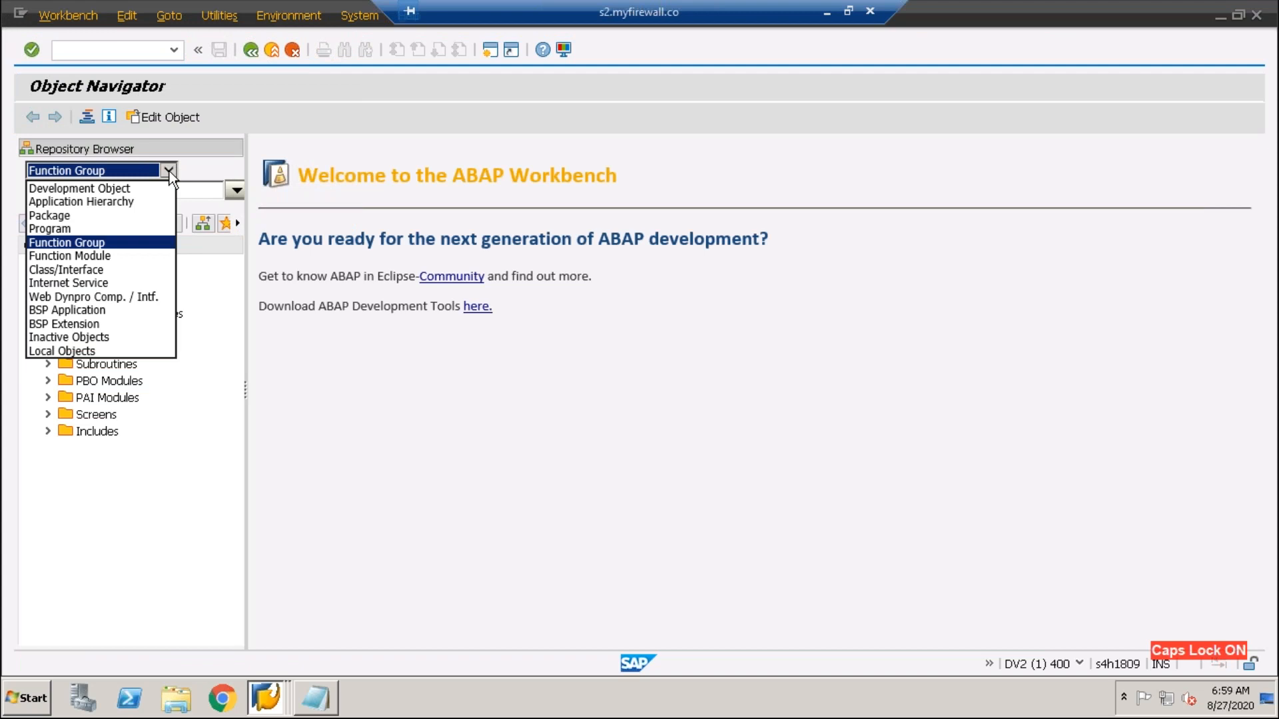
pyautogui.click(175, 48)
pyautogui.click(83, 66)
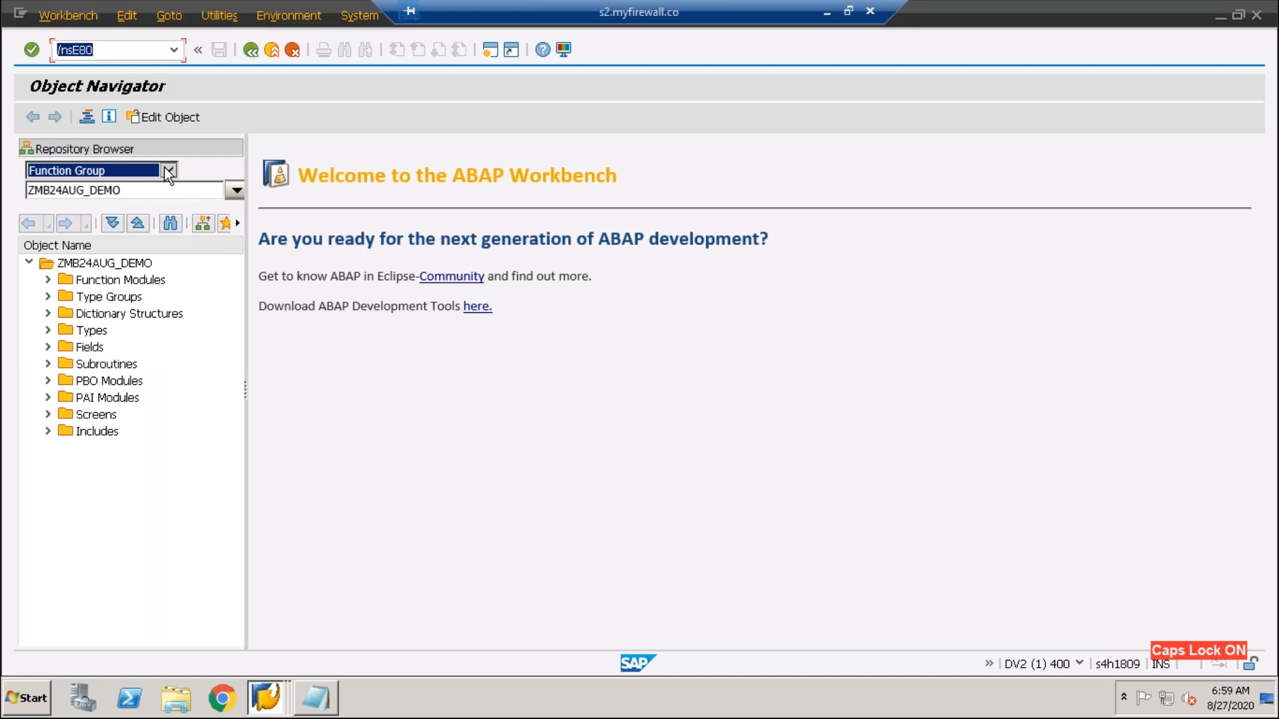
pyautogui.click(167, 171)
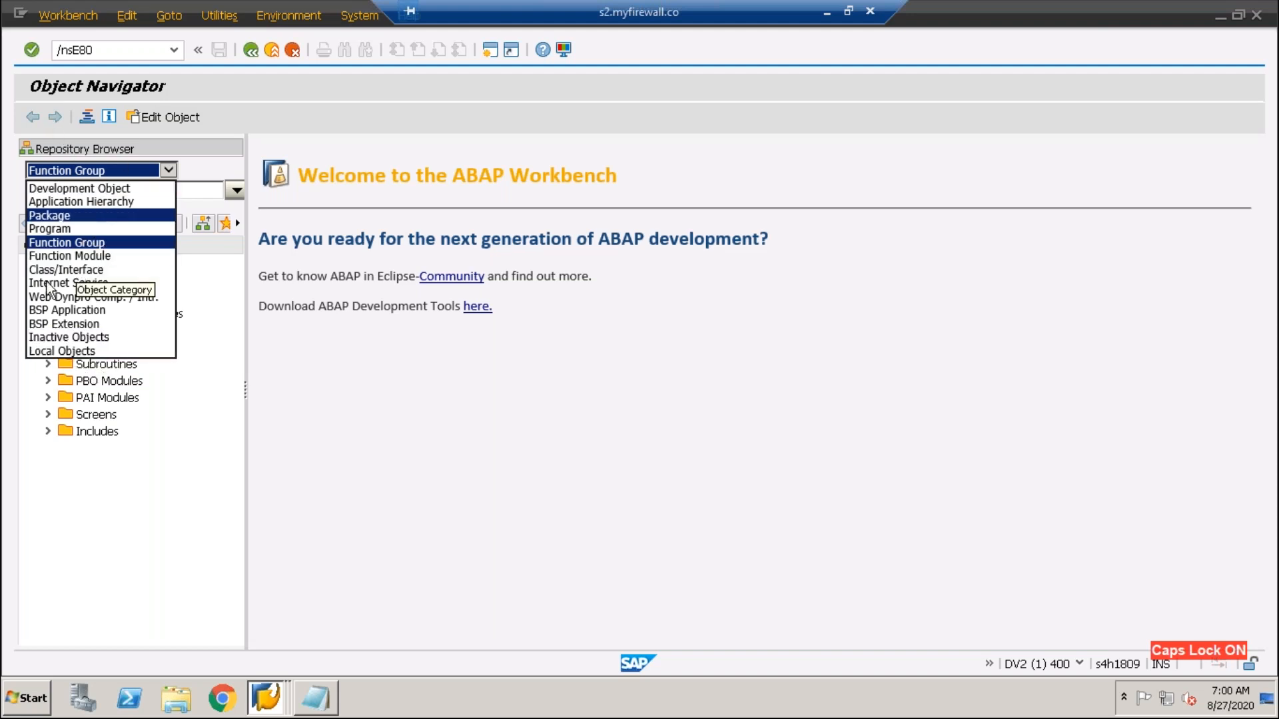
pyautogui.click(42, 229)
# - Keep Program as the category and widen the object tree to show descriptions
pyautogui.click(87, 171)
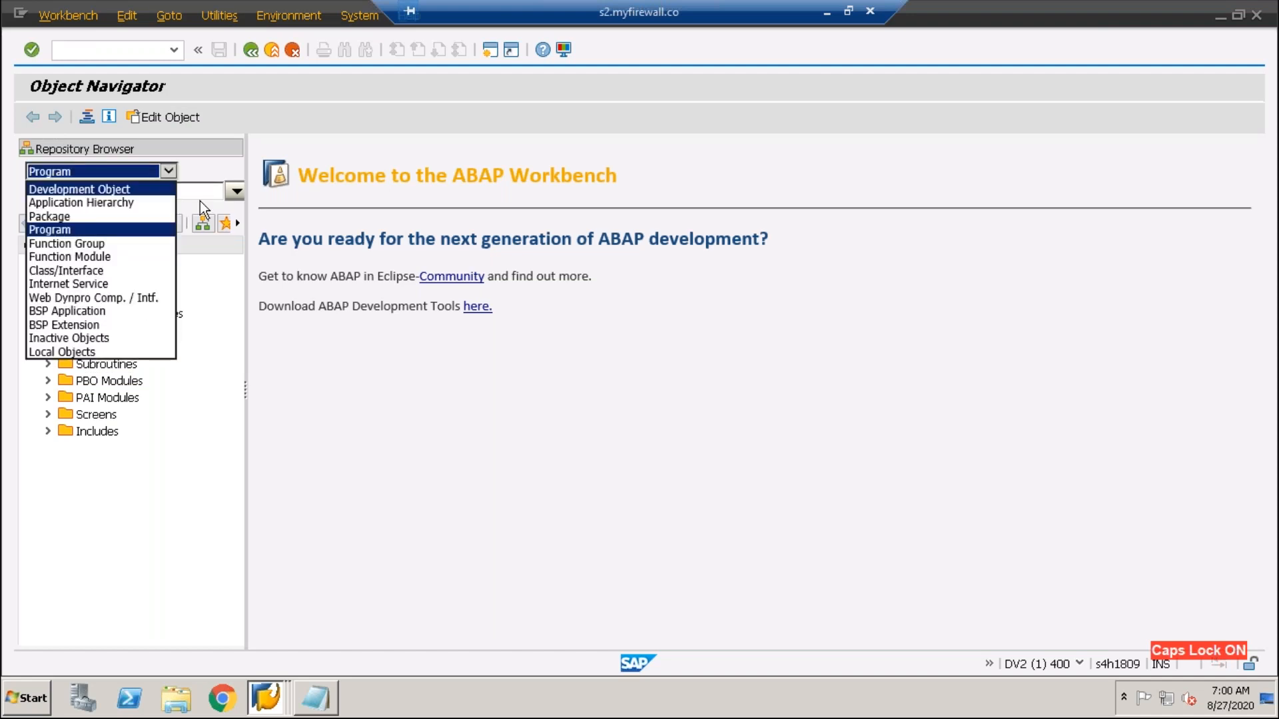
pyautogui.click(218, 164)
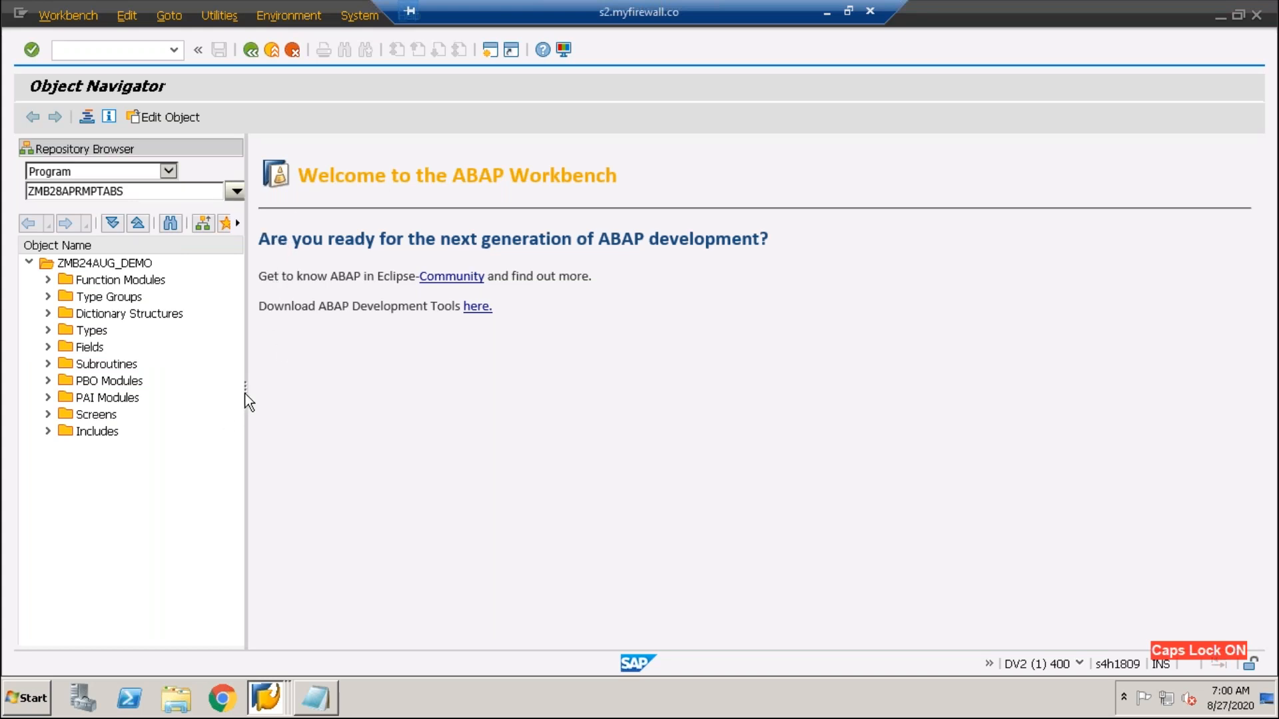
pyautogui.moveTo(245, 388); pyautogui.dragTo(423, 401)
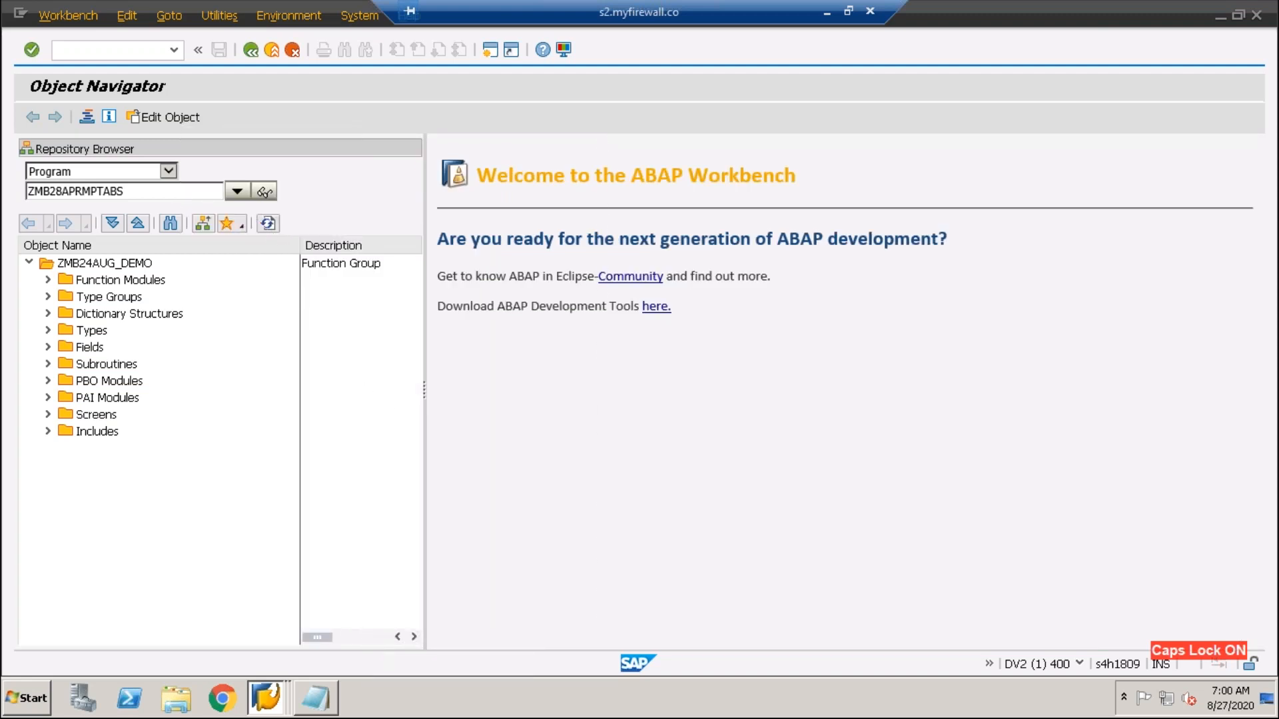
pyautogui.click(263, 192)
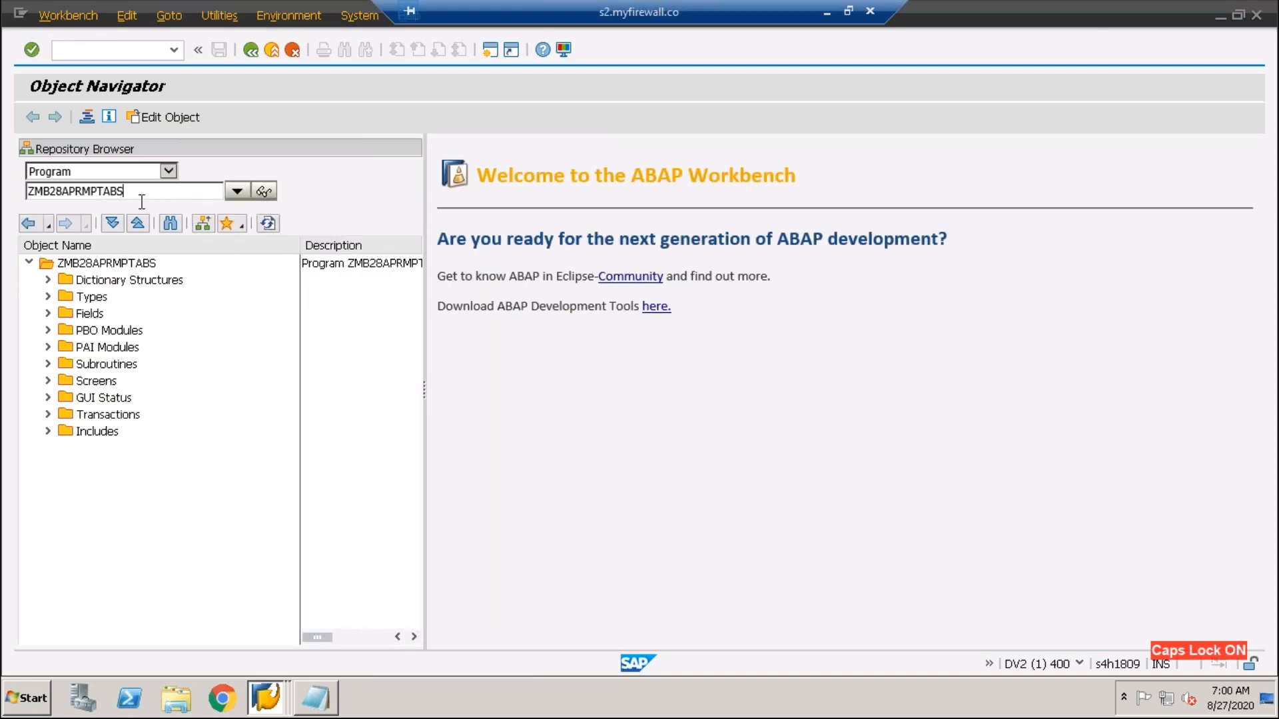
# - Look up program ZMB24DEMO1 and confirm creating it
pyautogui.moveTo(124, 192); pyautogui.dragTo(10, 193)
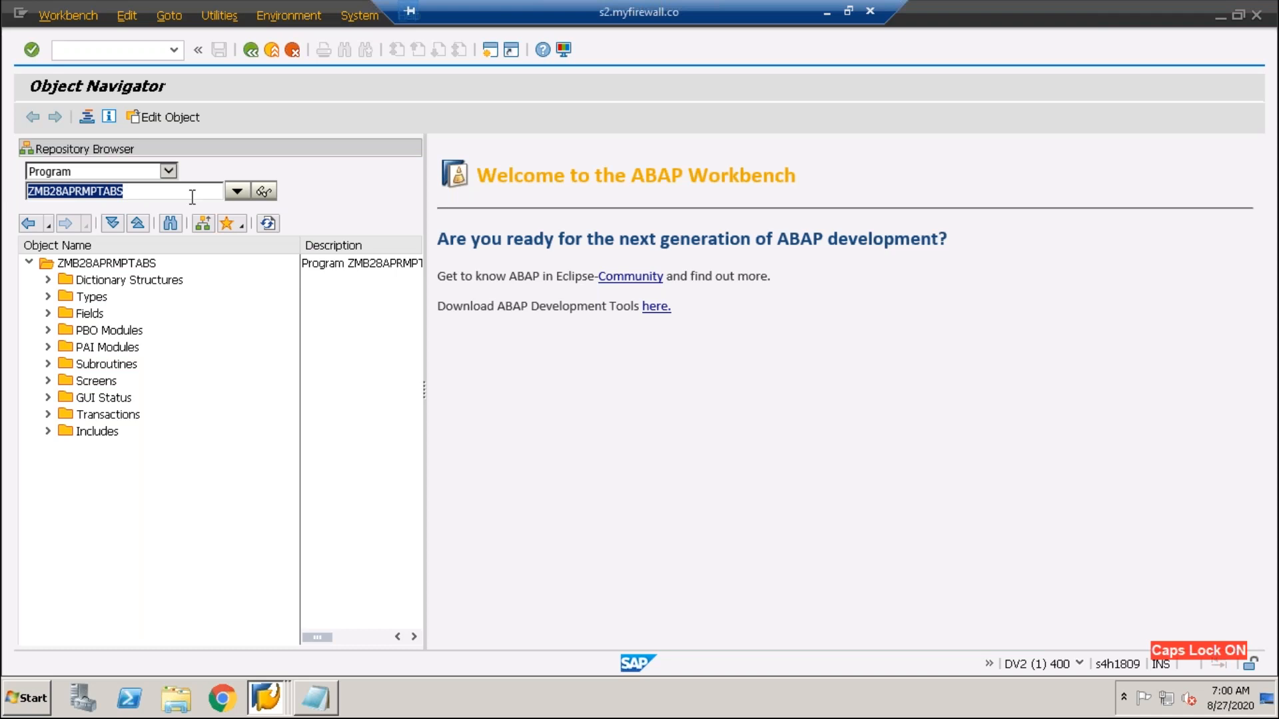
pyautogui.write('ZMB')
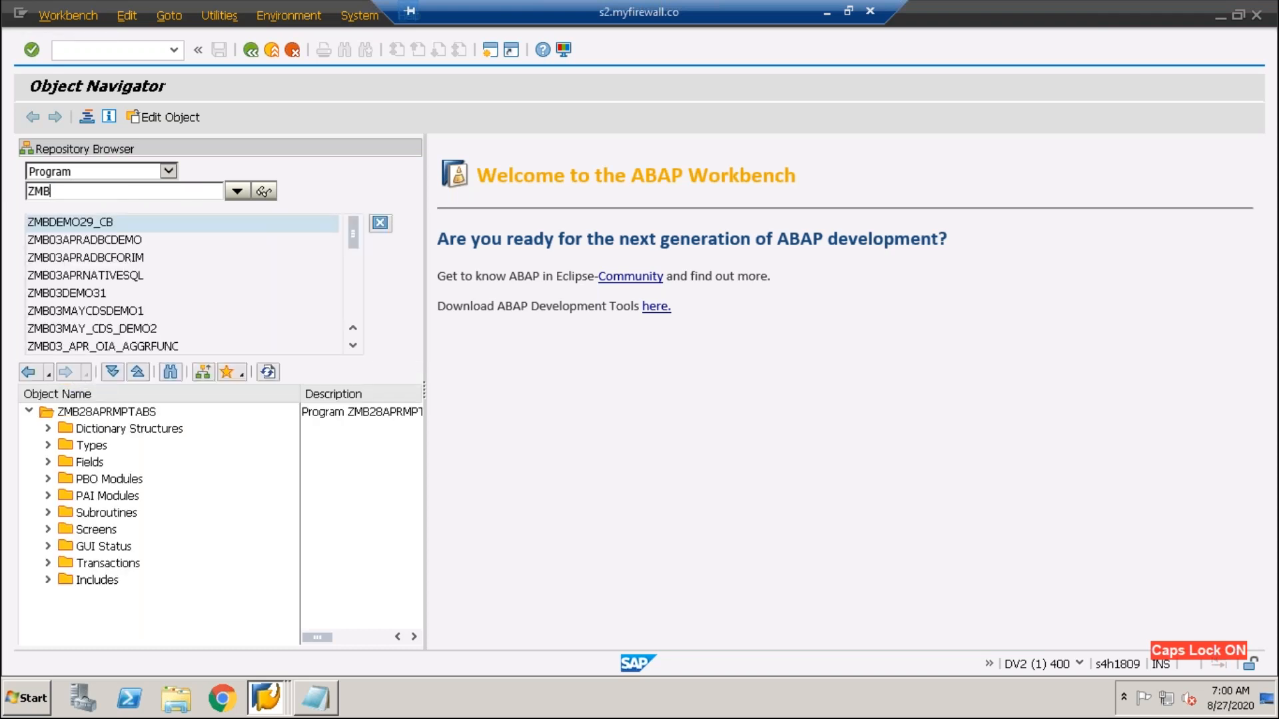
pyautogui.write('24DEMO')
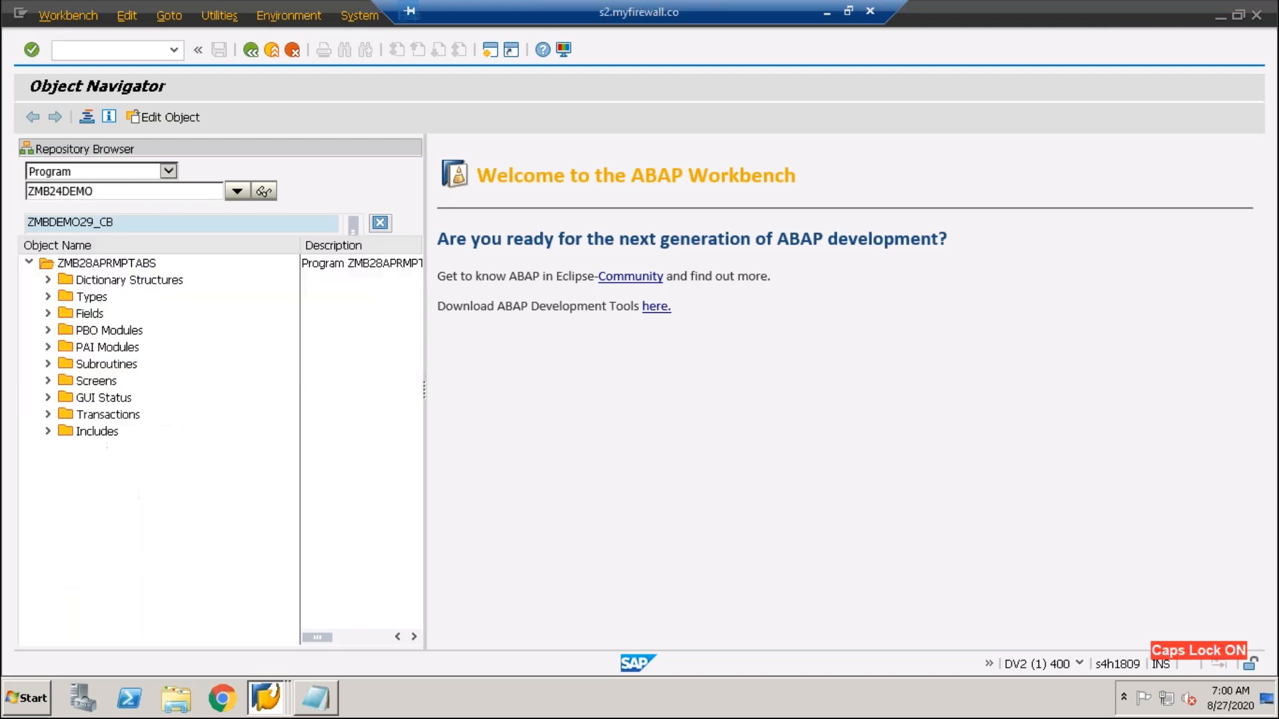
pyautogui.write('1')
pyautogui.click(264, 192)
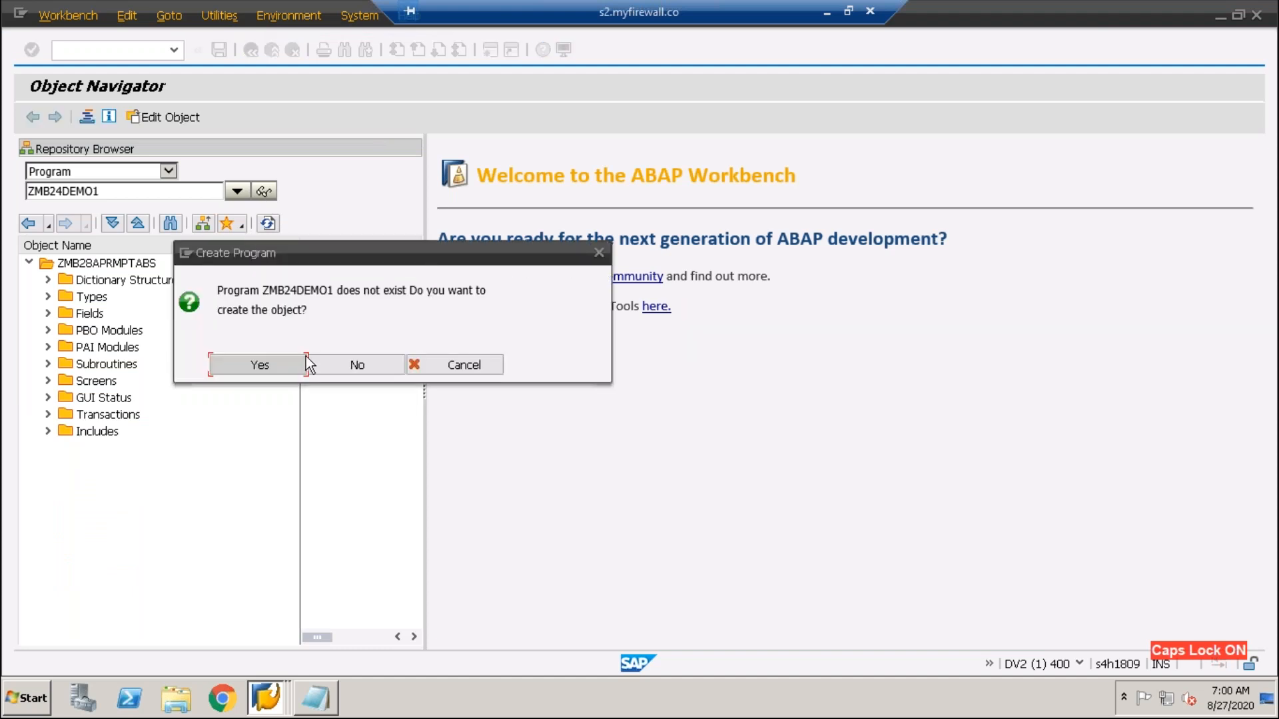
pyautogui.moveTo(333, 291); pyautogui.dragTo(260, 291)
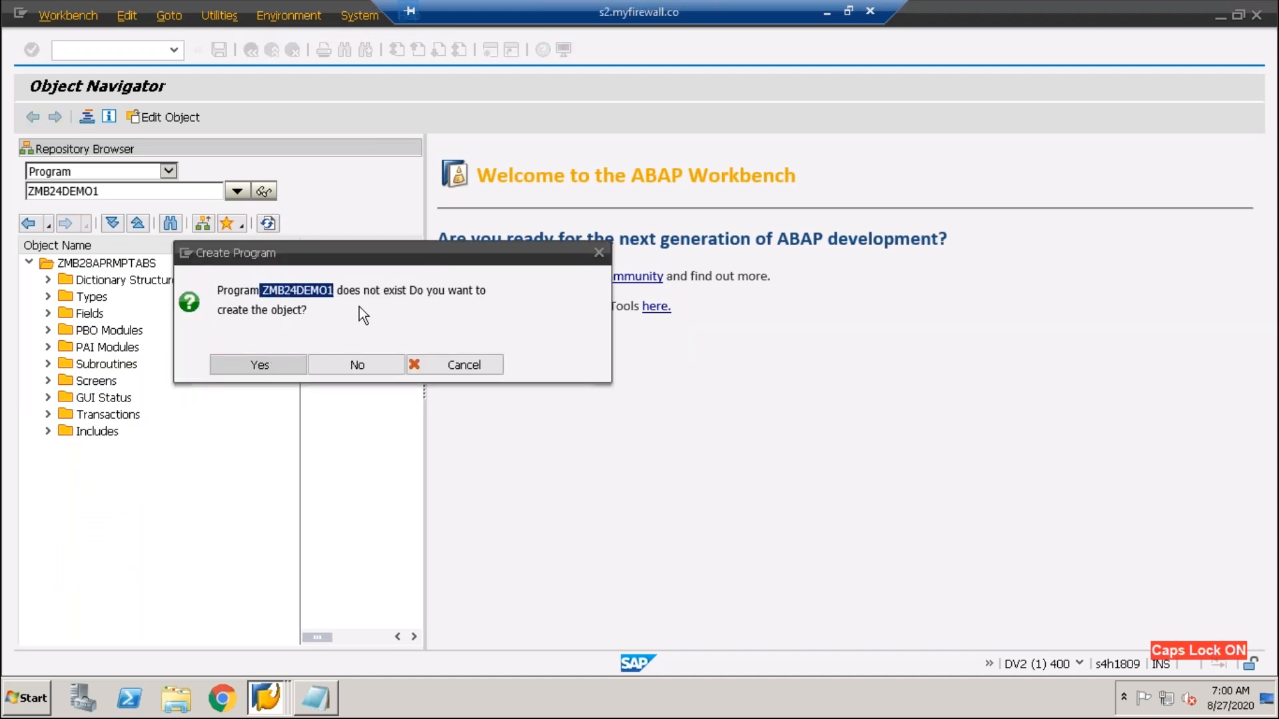
pyautogui.click(261, 365)
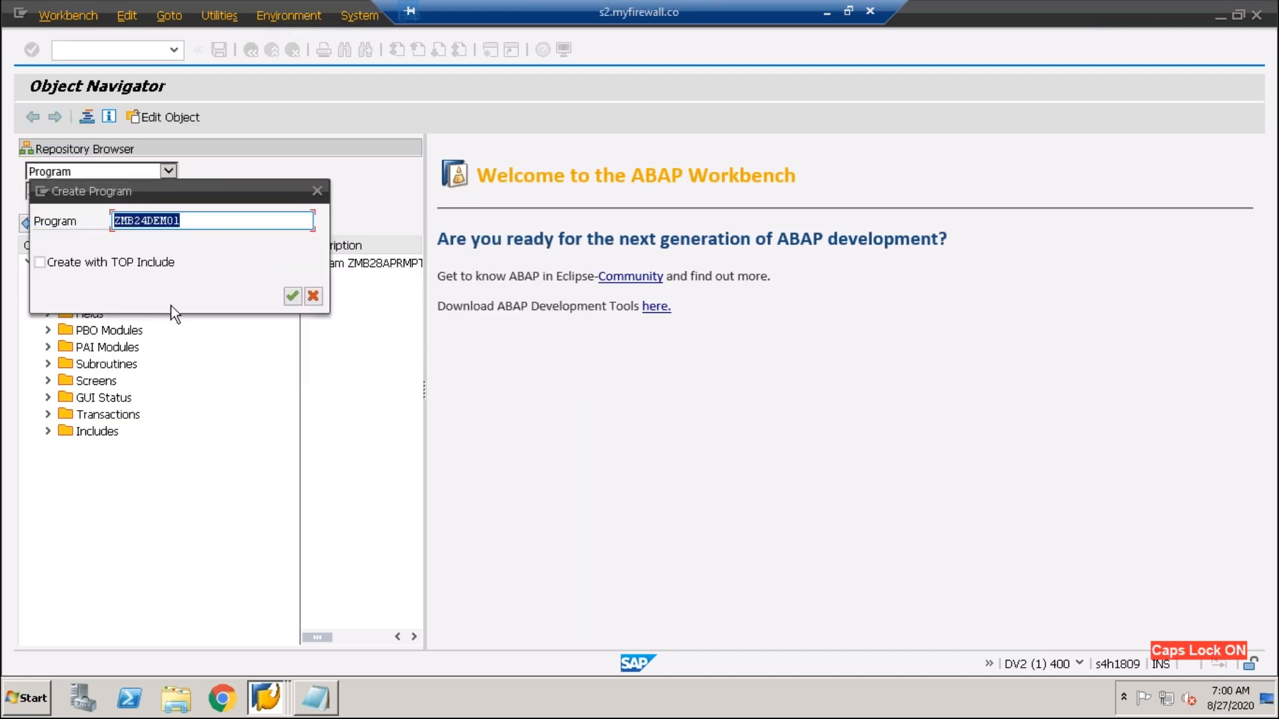
pyautogui.click(222, 220)
pyautogui.doubleClick(140, 223)
pyautogui.moveTo(187, 222); pyautogui.dragTo(123, 240)
# - Create ZMB24DEMO1 without a TOP include, keeping Fixed point arithmetic checked after viewing its help
pyautogui.click(293, 296)
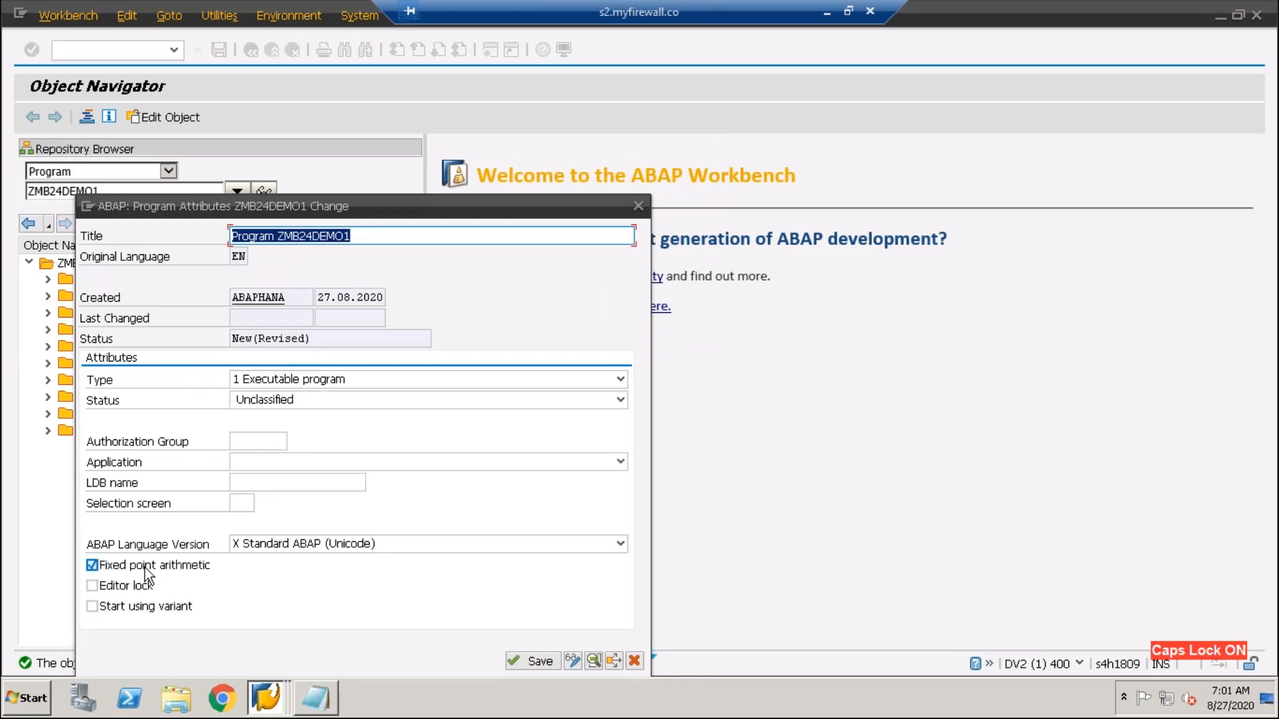
pyautogui.click(153, 567)
pyautogui.click(91, 565)
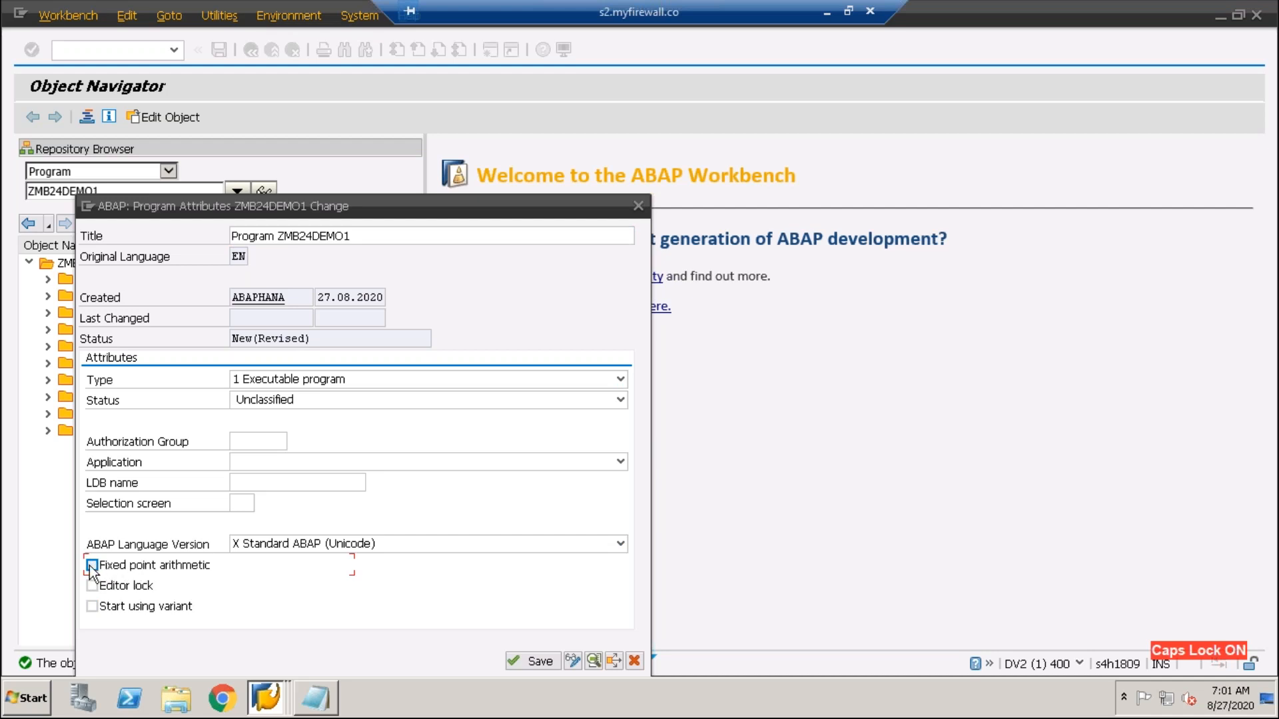
pyautogui.click(92, 566)
pyautogui.press('F1')
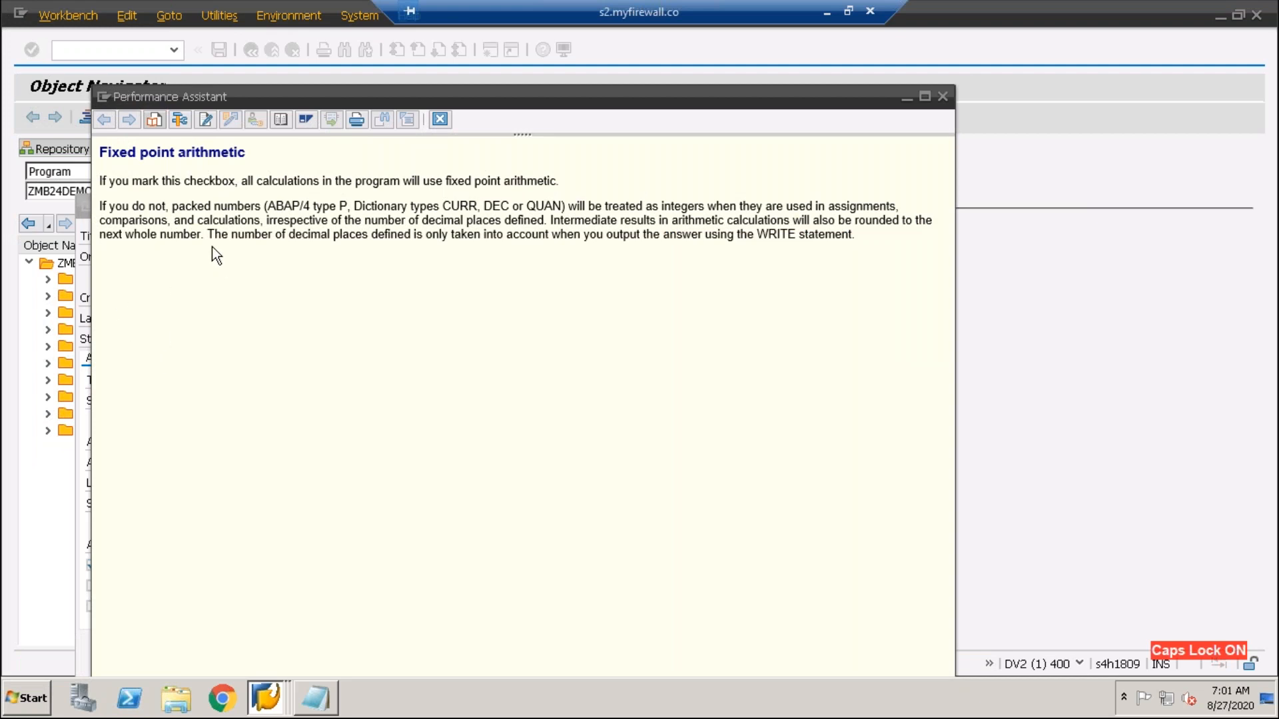
pyautogui.click(945, 98)
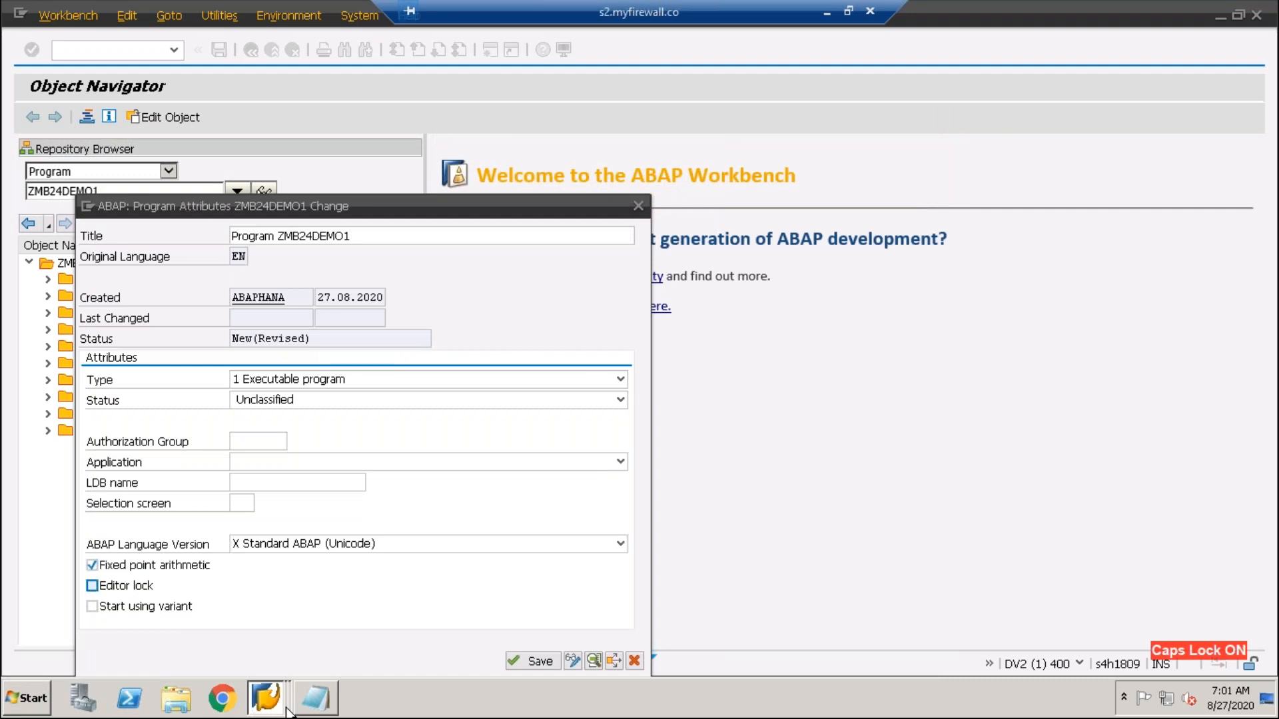
pyautogui.click(315, 700)
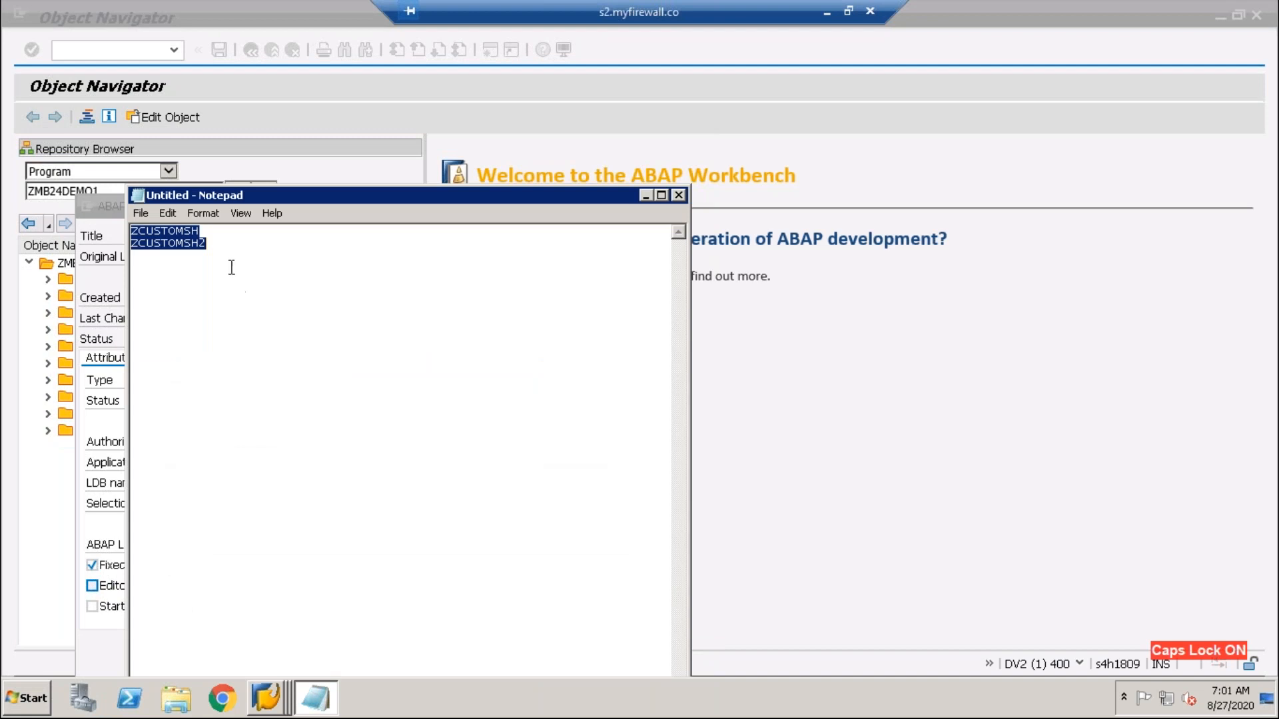
# - Add a new line '2.96 TYPE' below the existing Notepad notes
pyautogui.click(217, 234)
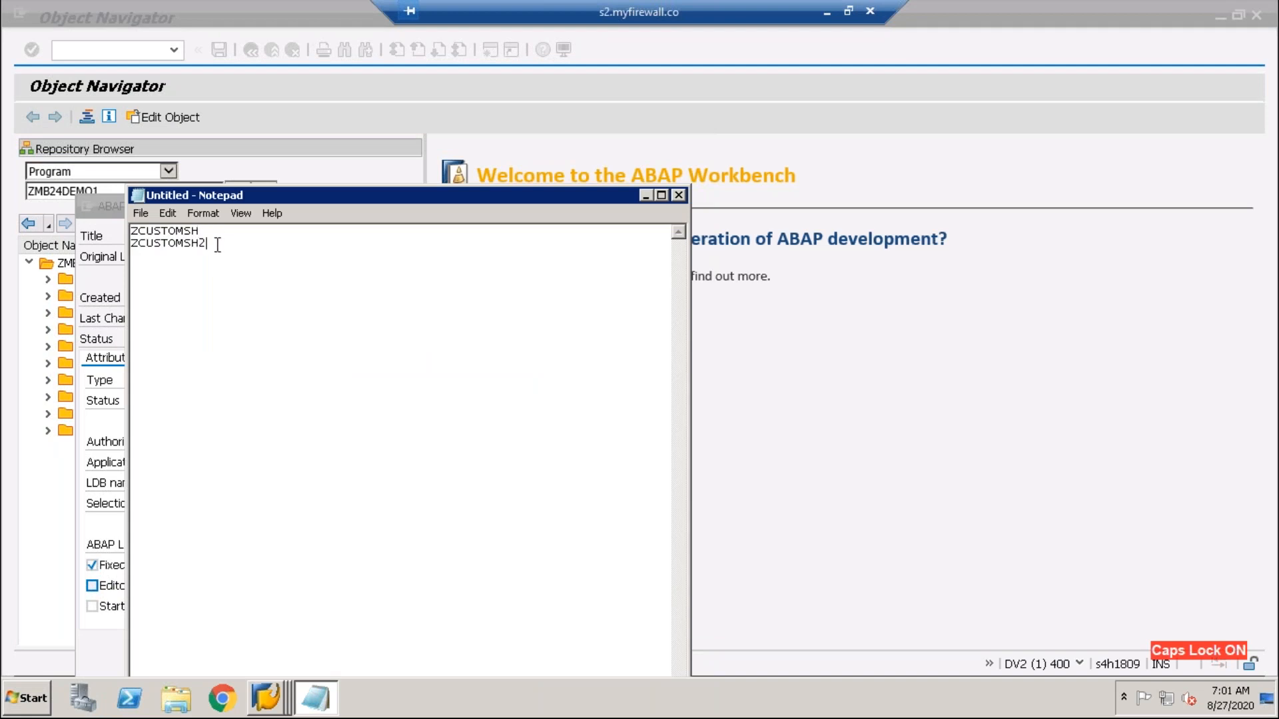
pyautogui.press('Return')
pyautogui.press('Return')
pyautogui.press('Return')
pyautogui.write('2.96 TYPE')
pyautogui.moveTo(216, 280); pyautogui.dragTo(118, 283)
pyautogui.click(239, 288)
pyautogui.moveTo(216, 279); pyautogui.dragTo(100, 283)
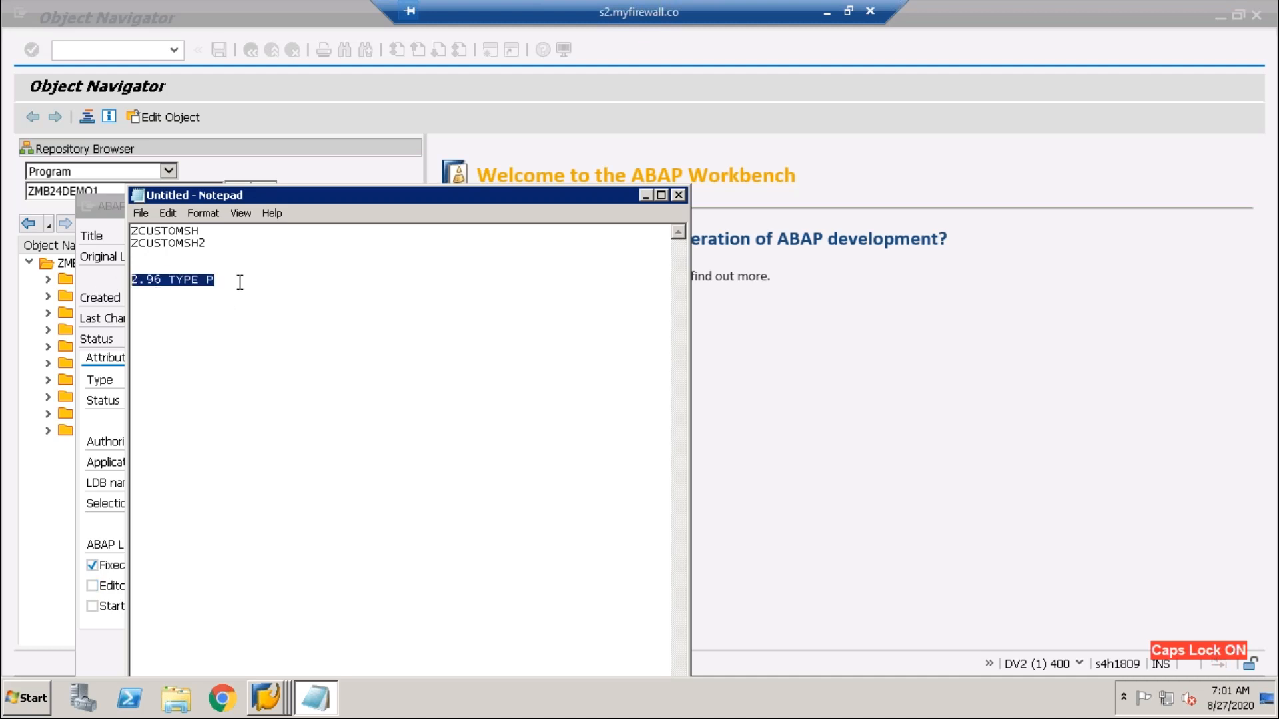
pyautogui.click(240, 280)
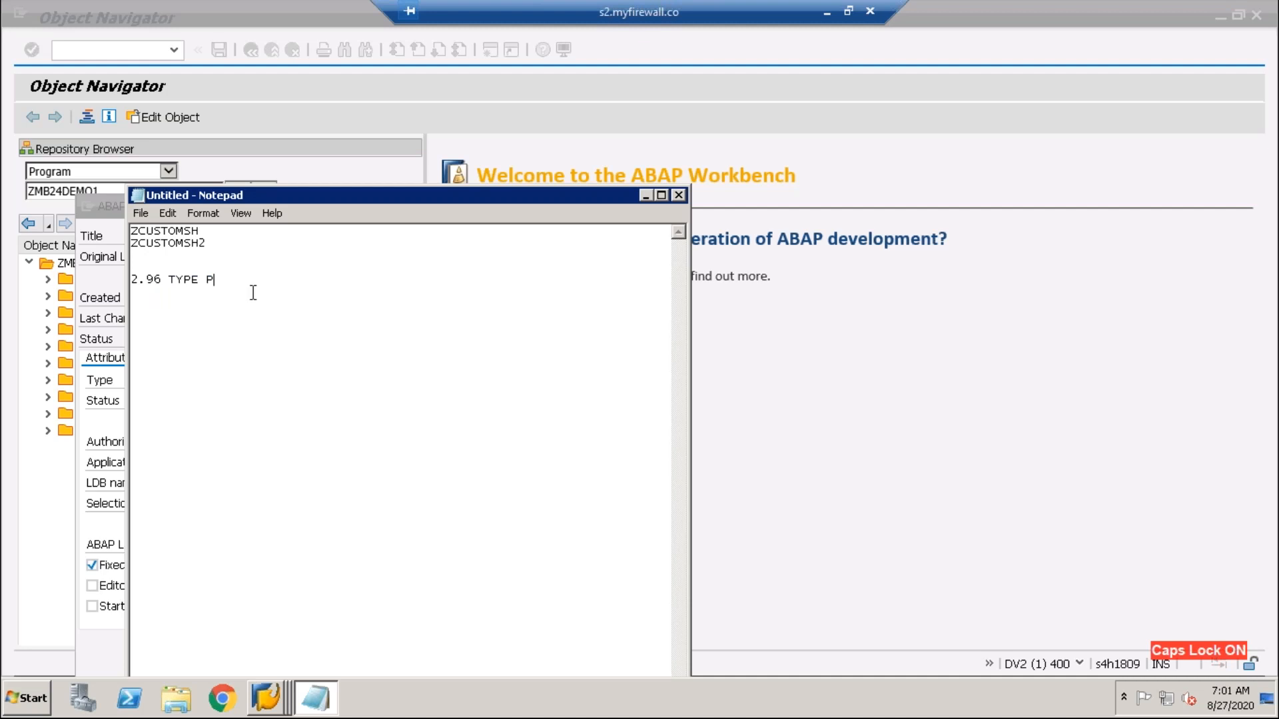
# - Move Notepad aside, add '3.4 + 1 = 4.4' and change 2.96 to 3.4
pyautogui.moveTo(400, 195); pyautogui.dragTo(638, 136)
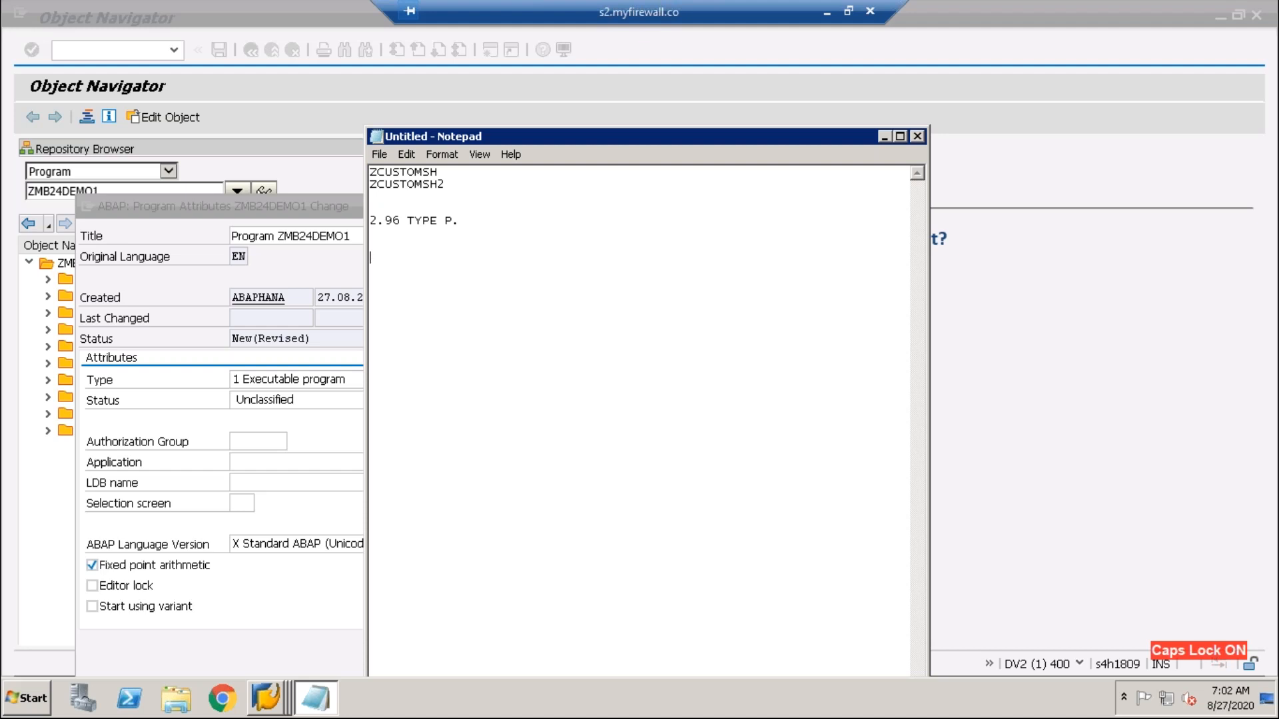
pyautogui.write('3.4 + 1 = 4.4')
pyautogui.moveTo(365, 257); pyautogui.dragTo(393, 257)
pyautogui.hotkey('ctrl', 'c')
pyautogui.moveTo(401, 221); pyautogui.dragTo(362, 224)
pyautogui.hotkey('ctrl', 'v')
# - Change the sum line's result from 4.4 to 35, reading '3.4 + 1 = 35'
pyautogui.click(461, 256)
pyautogui.moveTo(467, 258); pyautogui.dragTo(444, 257)
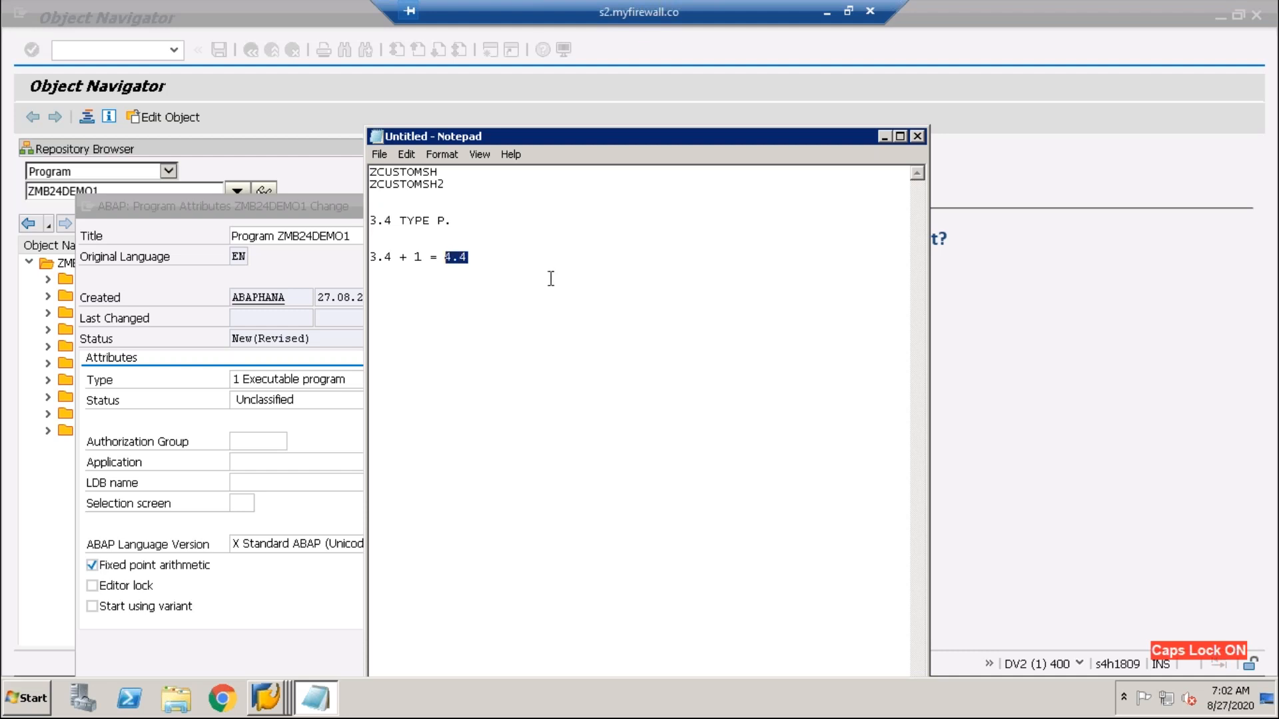
pyautogui.press('BackSpace')
pyautogui.write('3')
pyautogui.moveTo(467, 258); pyautogui.dragTo(442, 260)
pyautogui.click(422, 259)
pyautogui.click(458, 258)
pyautogui.press('BackSpace')
pyautogui.moveTo(468, 257); pyautogui.dragTo(444, 259)
pyautogui.click(497, 262)
pyautogui.moveTo(468, 258); pyautogui.dragTo(444, 258)
pyautogui.click(501, 260)
pyautogui.doubleClick(446, 258)
pyautogui.click(462, 259)
pyautogui.moveTo(461, 260); pyautogui.dragTo(359, 262)
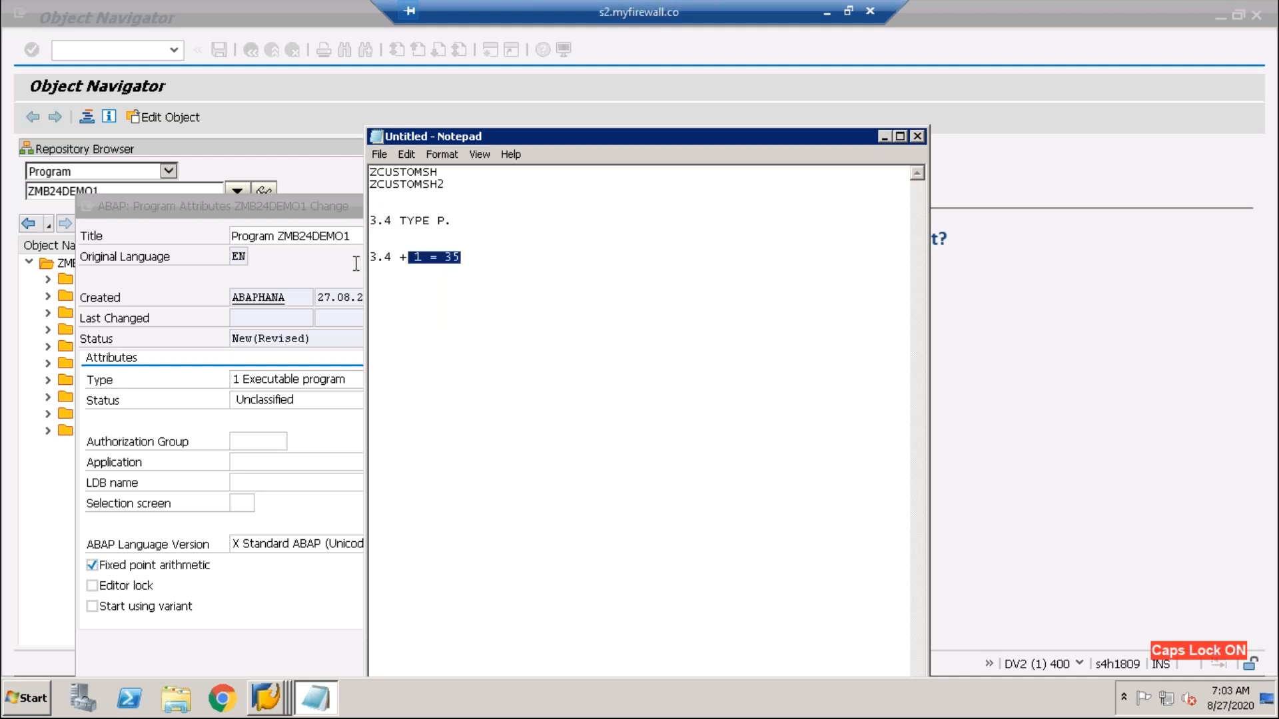
# - Append ', CURR, QUAN' after P on the type line
pyautogui.click(451, 226)
pyautogui.write(', CURR, QU')
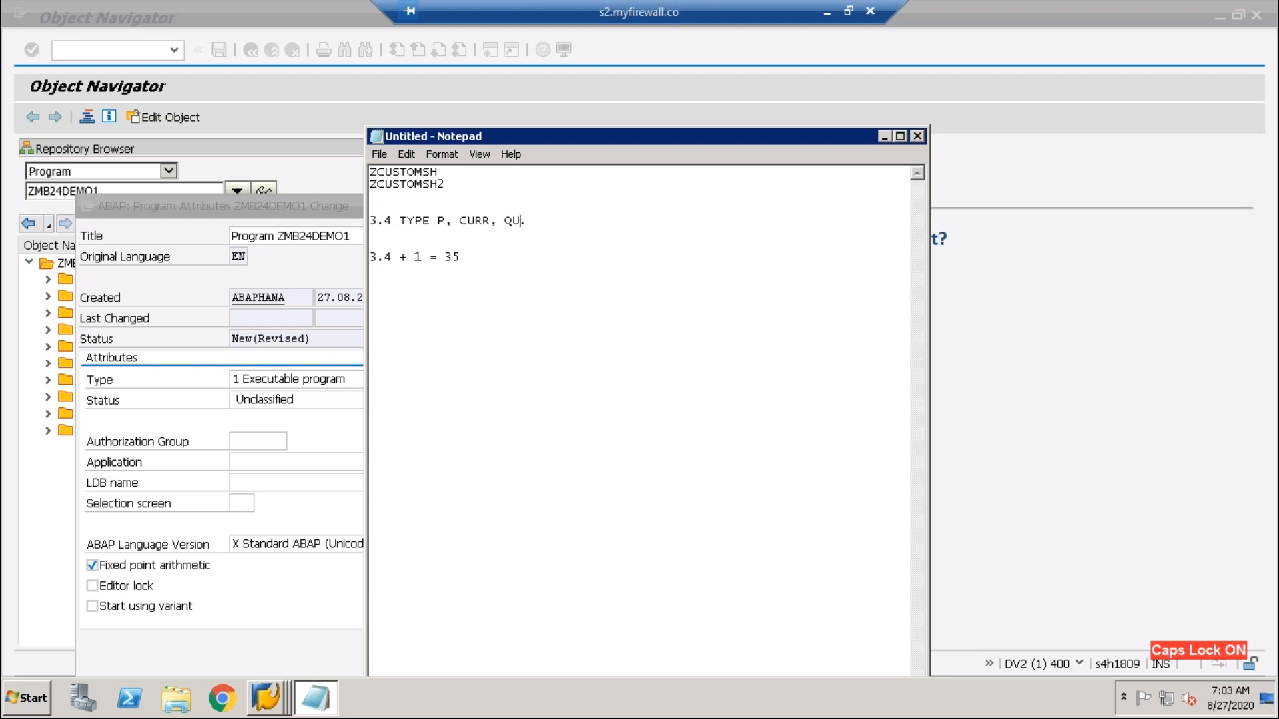
pyautogui.write('AN')
pyautogui.click(143, 565)
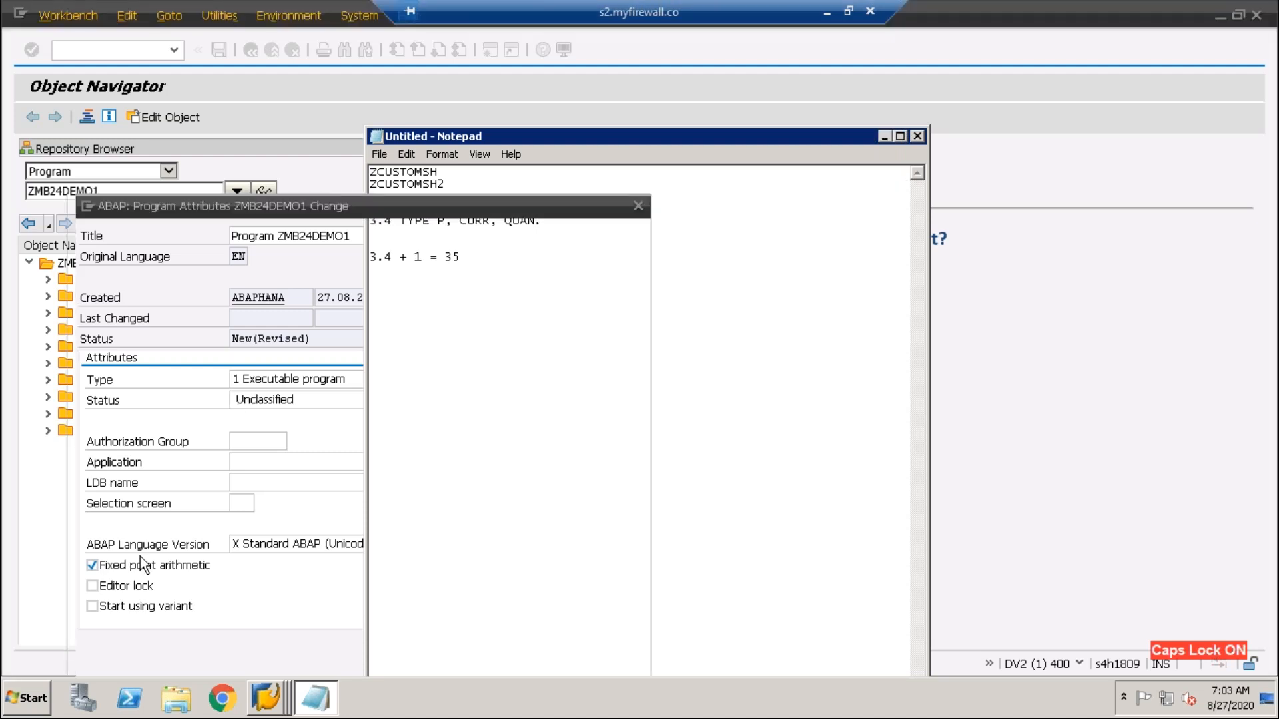
# - Keep ZMB24DEMO1's type as 1 Executable program, leaving the application and Unclassified status unchanged
pyautogui.click(318, 699)
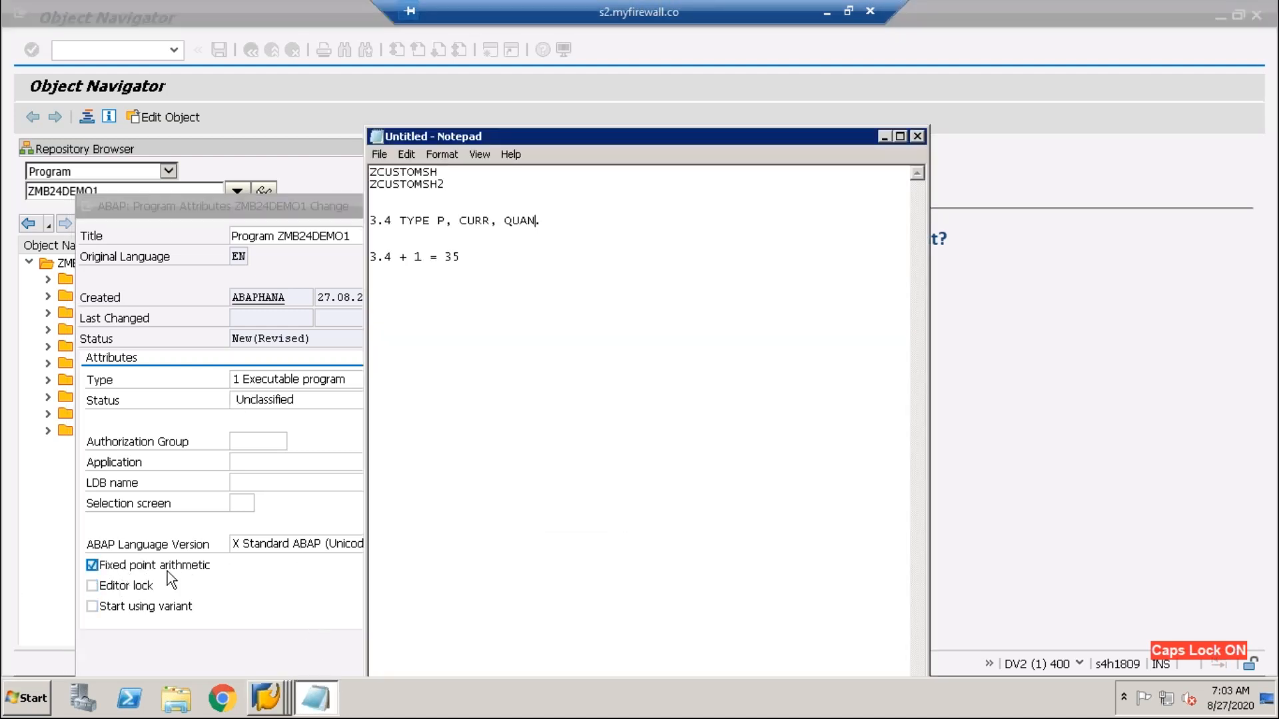
pyautogui.click(318, 589)
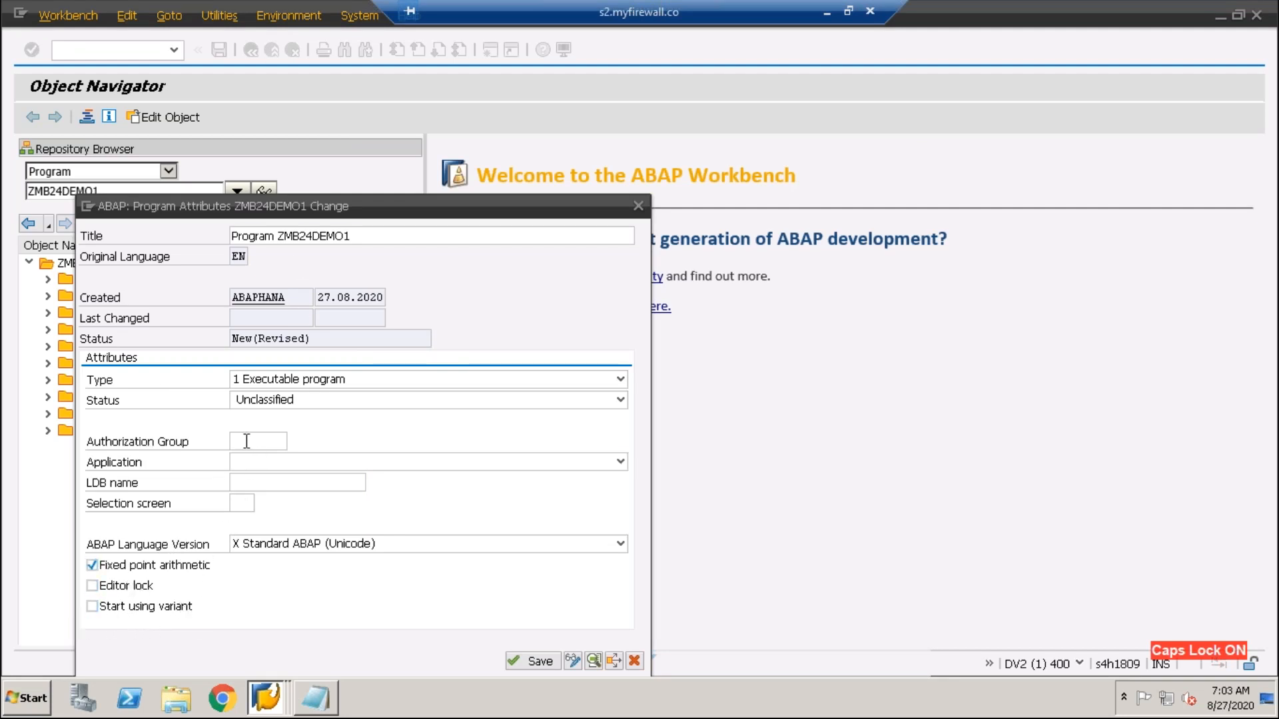
pyautogui.click(230, 462)
pyautogui.press('Escape')
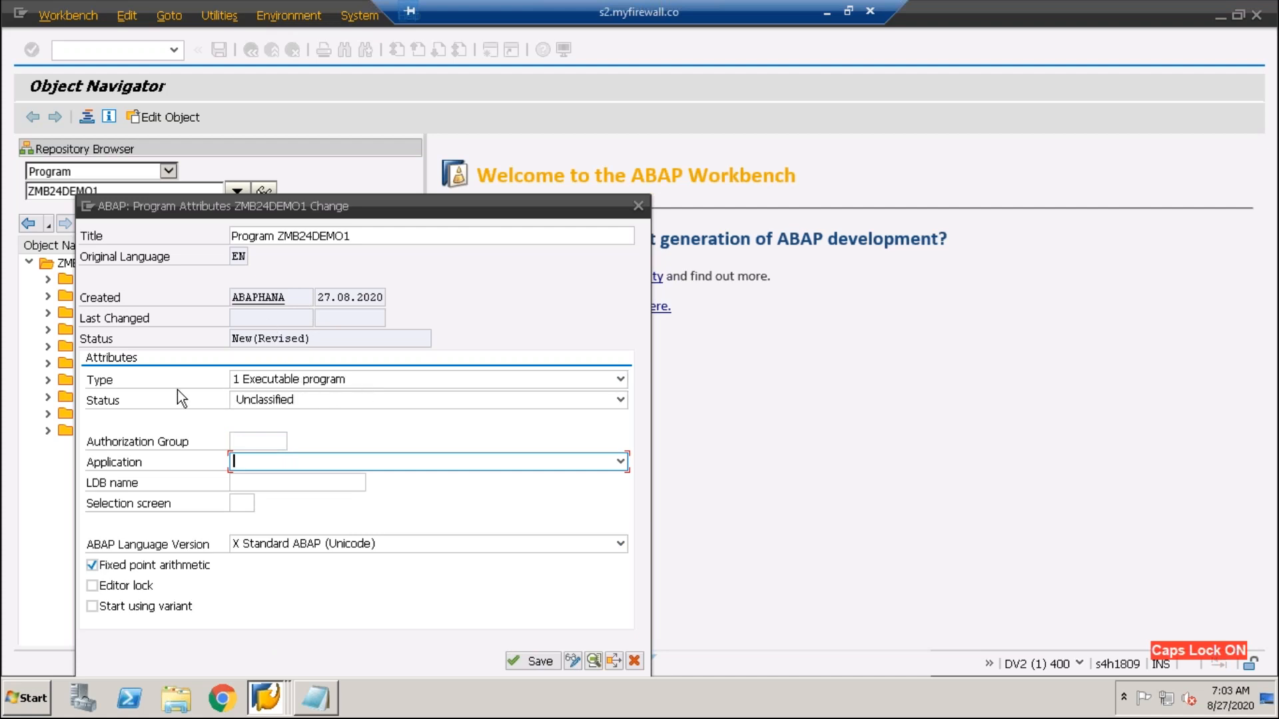
pyautogui.click(301, 381)
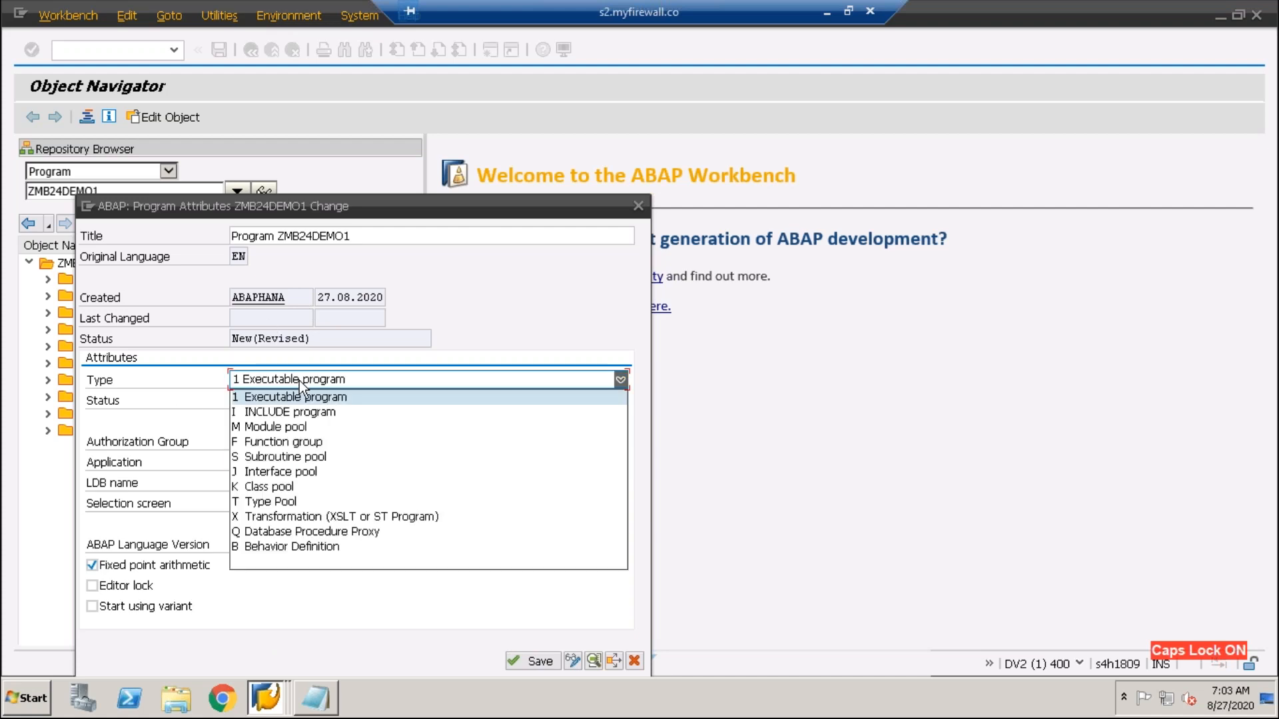
pyautogui.click(281, 397)
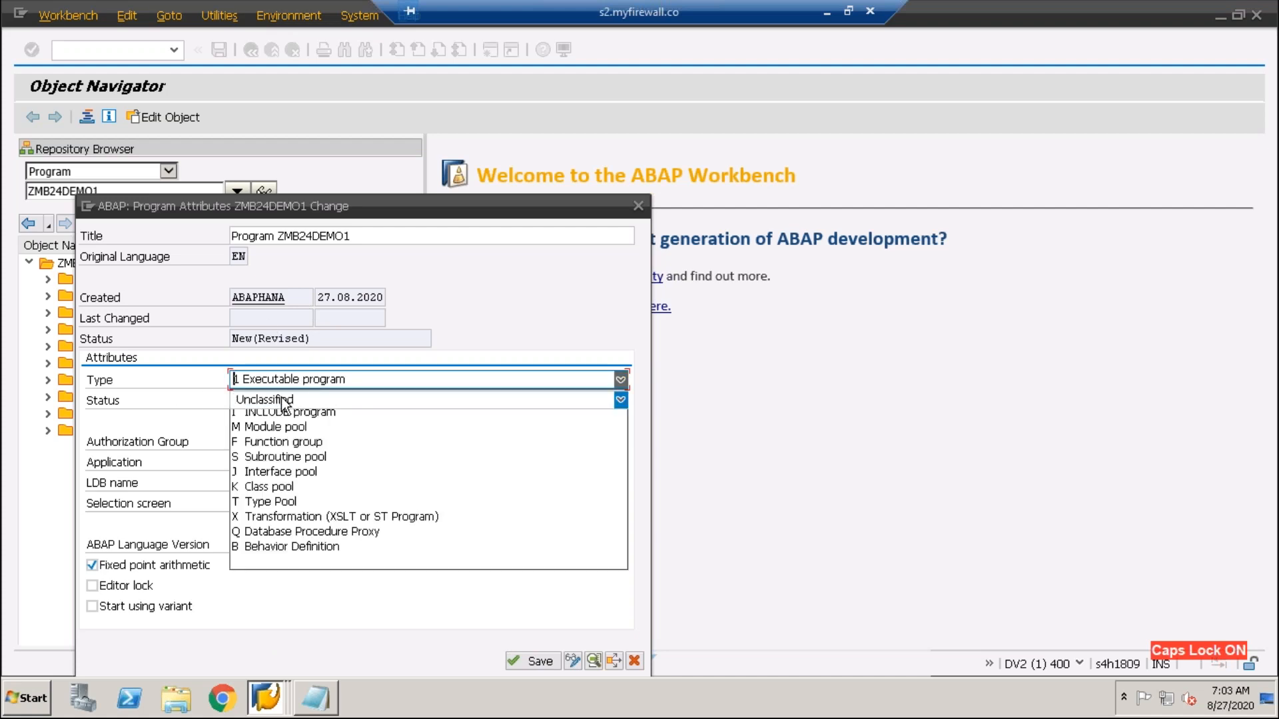
pyautogui.click(458, 381)
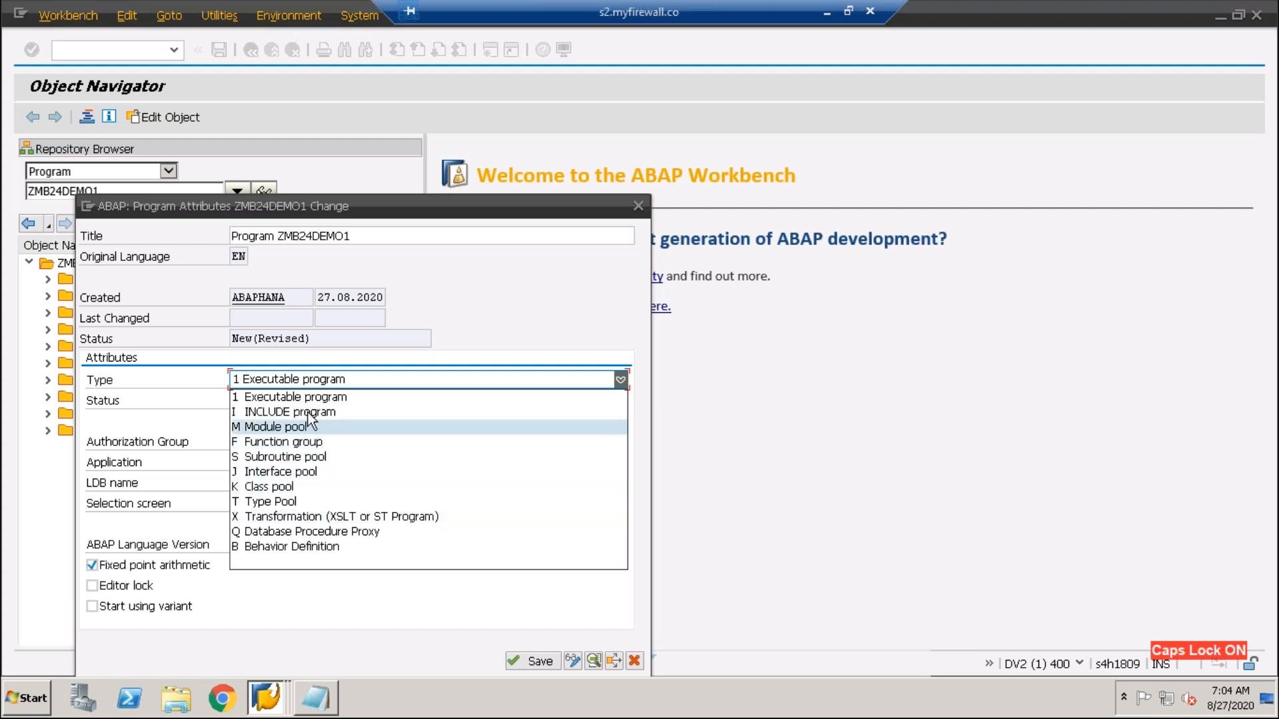
pyautogui.click(253, 400)
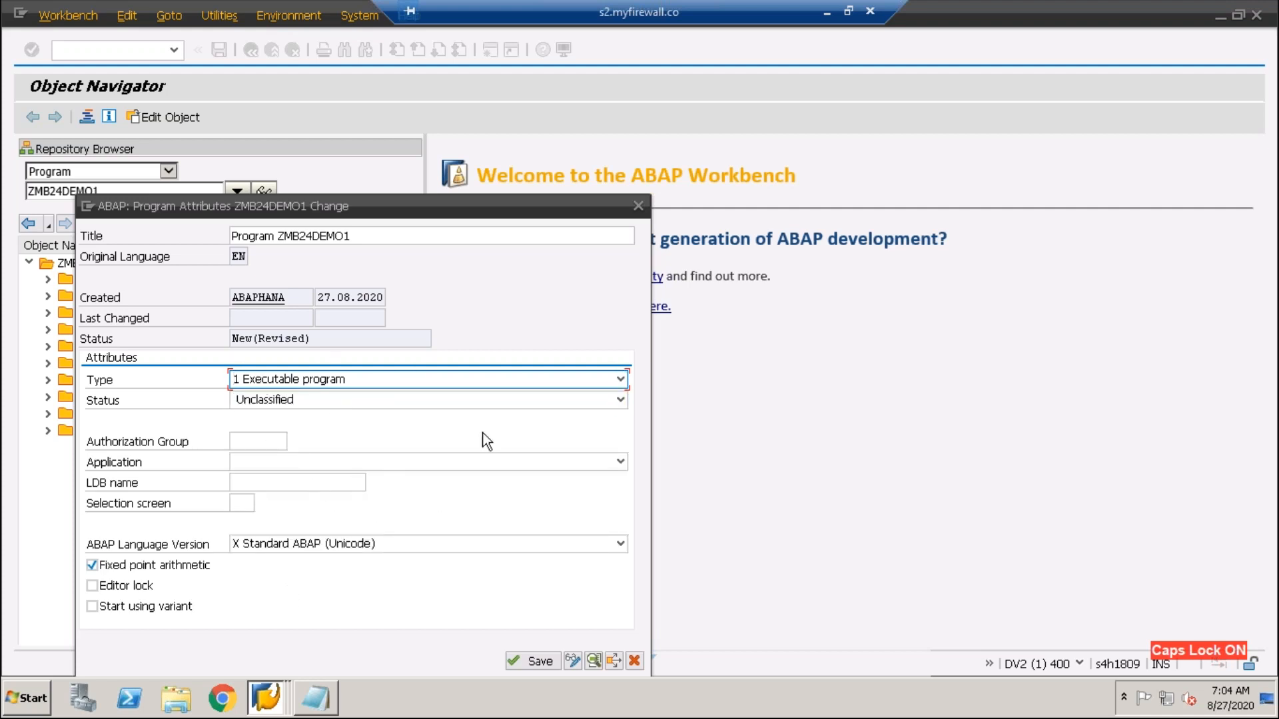
# - Save ZMB24DEMO1 as a local object and open its report source in the ABAP Editor
pyautogui.click(537, 660)
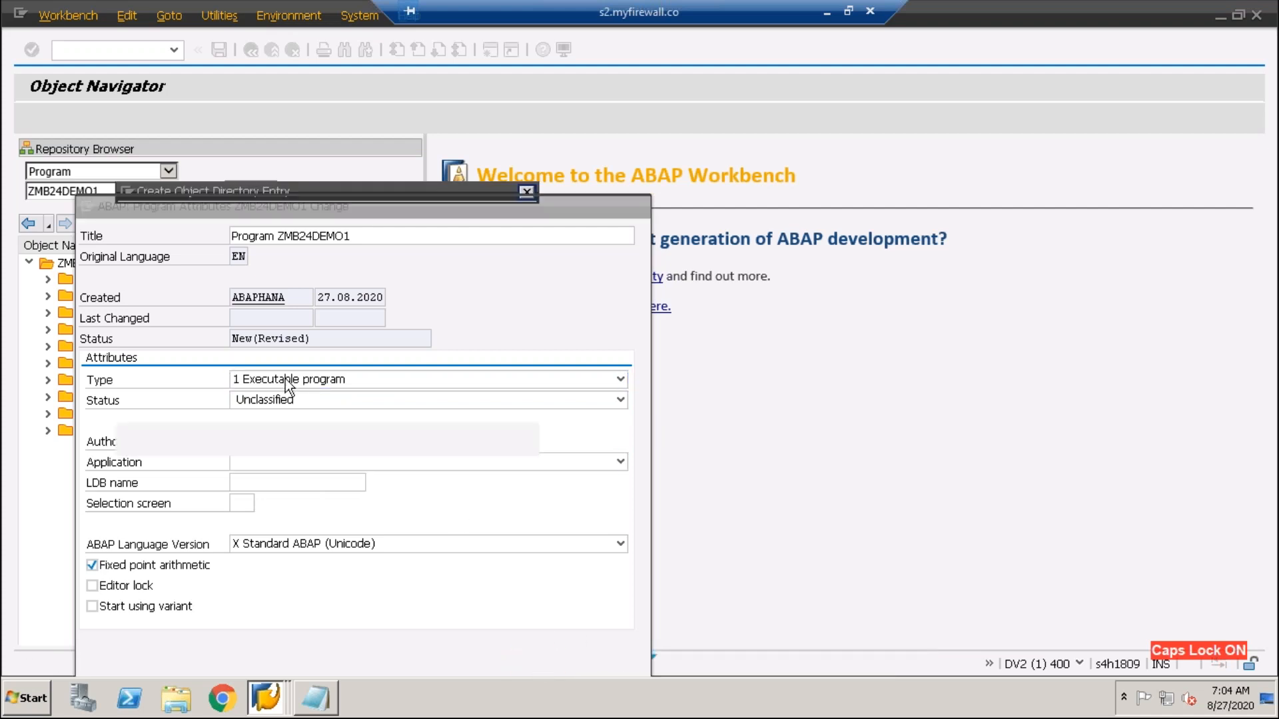
pyautogui.click(325, 445)
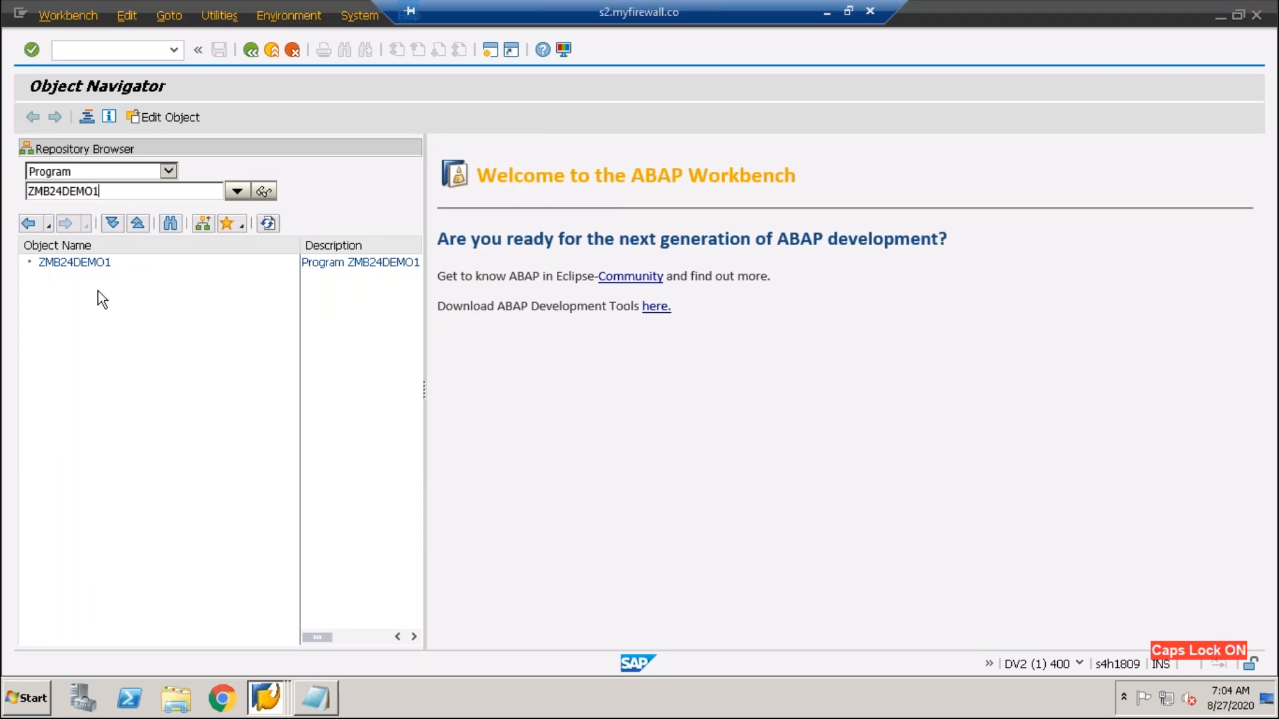
pyautogui.doubleClick(66, 264)
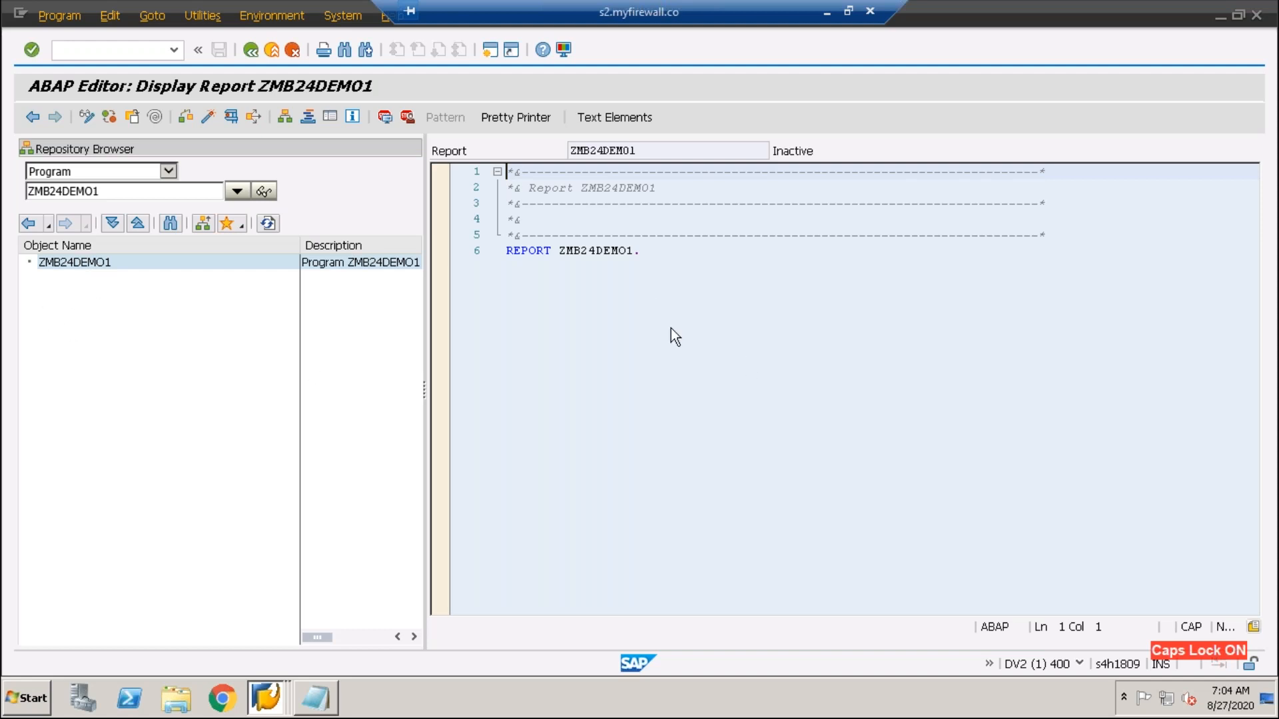
# - Switch ZMB24DEMO1 to change mode and add empty lines below the REPORT statement
pyautogui.click(668, 264)
pyautogui.click(86, 117)
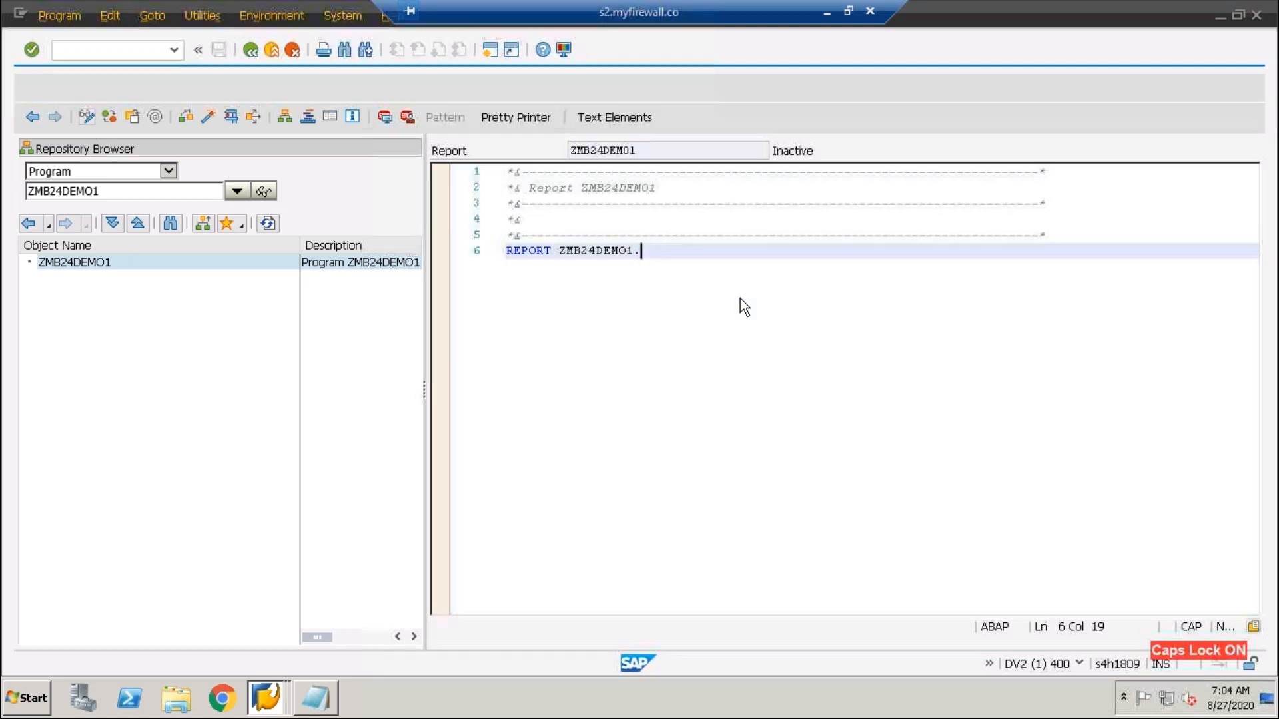
pyautogui.press('Return')
pyautogui.press('Return')
pyautogui.press('Return')
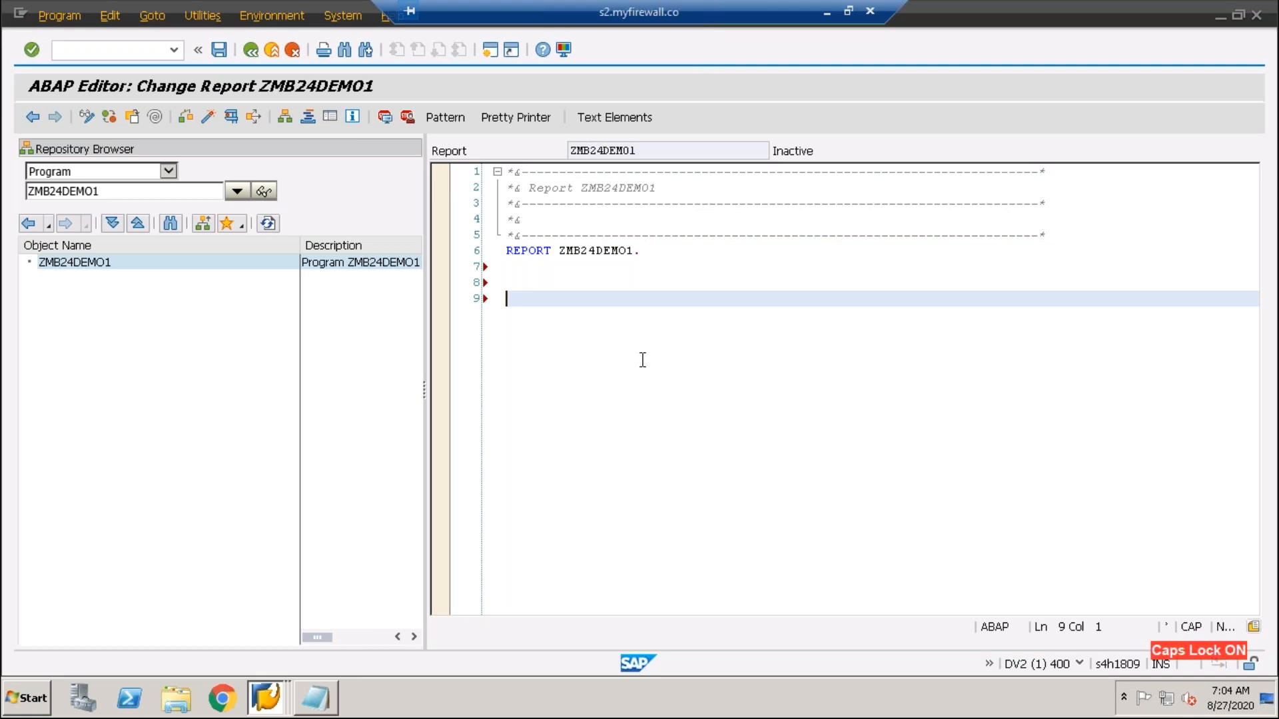
# - Add the comment line '*Data type :' below the REPORT statement
pyautogui.write('DATA')
pyautogui.press('BackSpace')
pyautogui.press('BackSpace')
pyautogui.press('BackSpace')
pyautogui.press('BackSpace')
pyautogui.press('capslock')
pyautogui.write('Data type :')
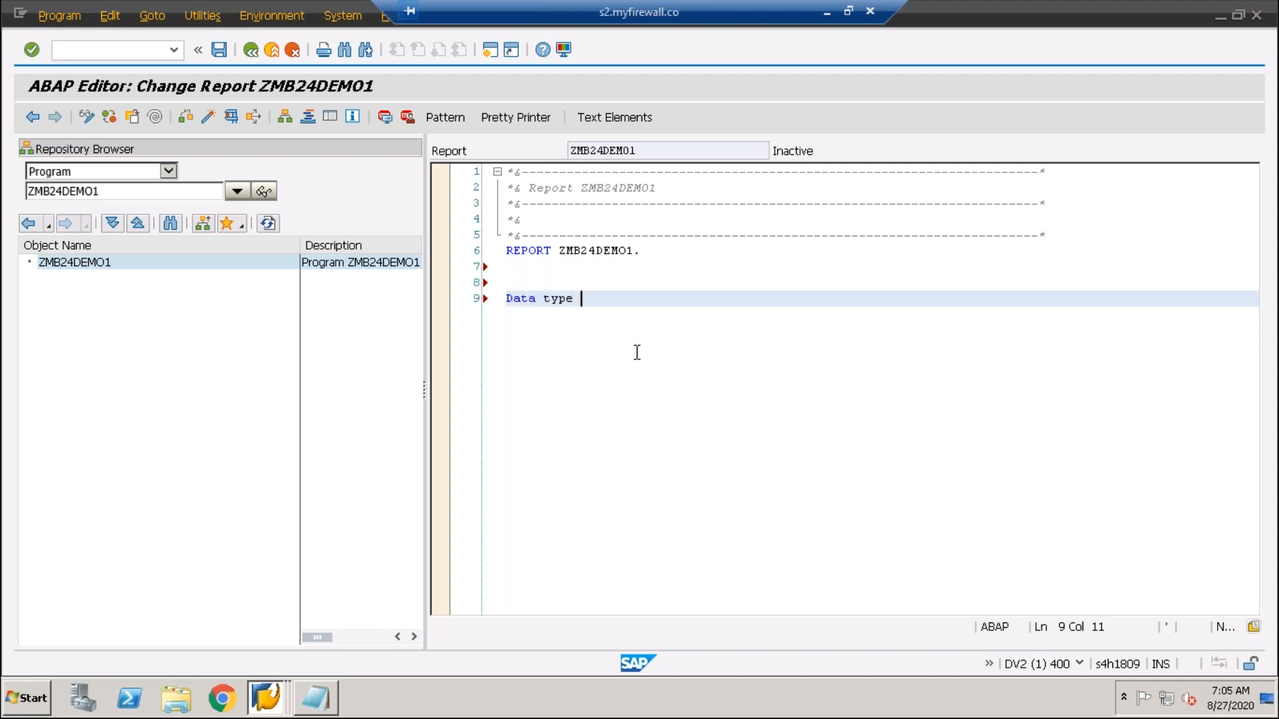
pyautogui.press('ctrl+less')
pyautogui.press('Return')
pyautogui.press('Return')
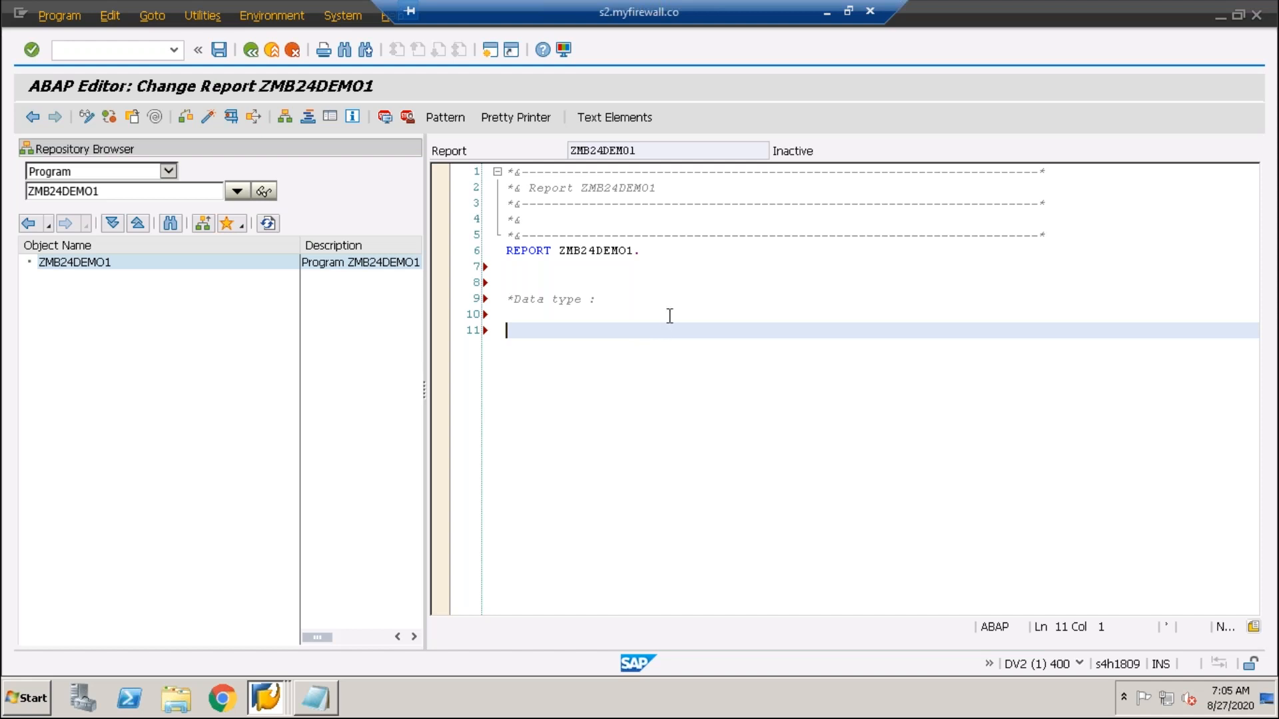
# - Declare 'data: lv_test type char5.' under the comment, then minimize the remote SAP session
pyautogui.moveTo(581, 298); pyautogui.dragTo(514, 299)
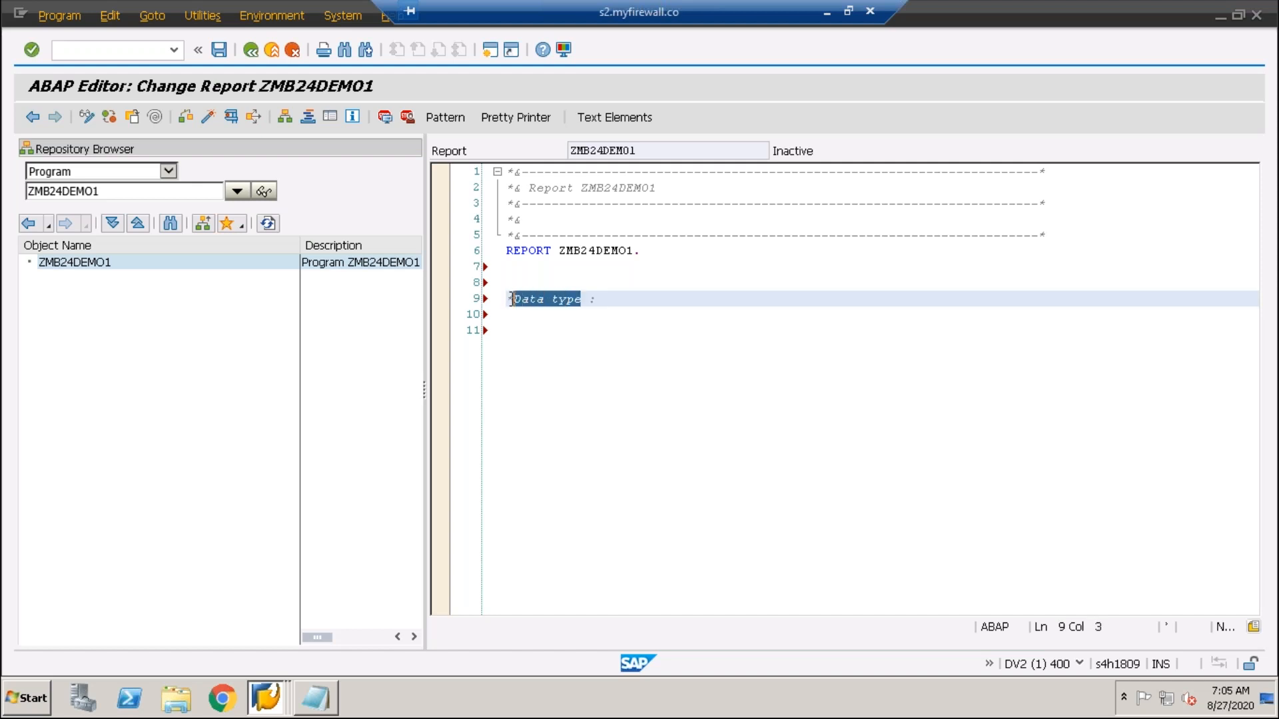
pyautogui.click(618, 301)
pyautogui.press('Return')
pyautogui.press('Return')
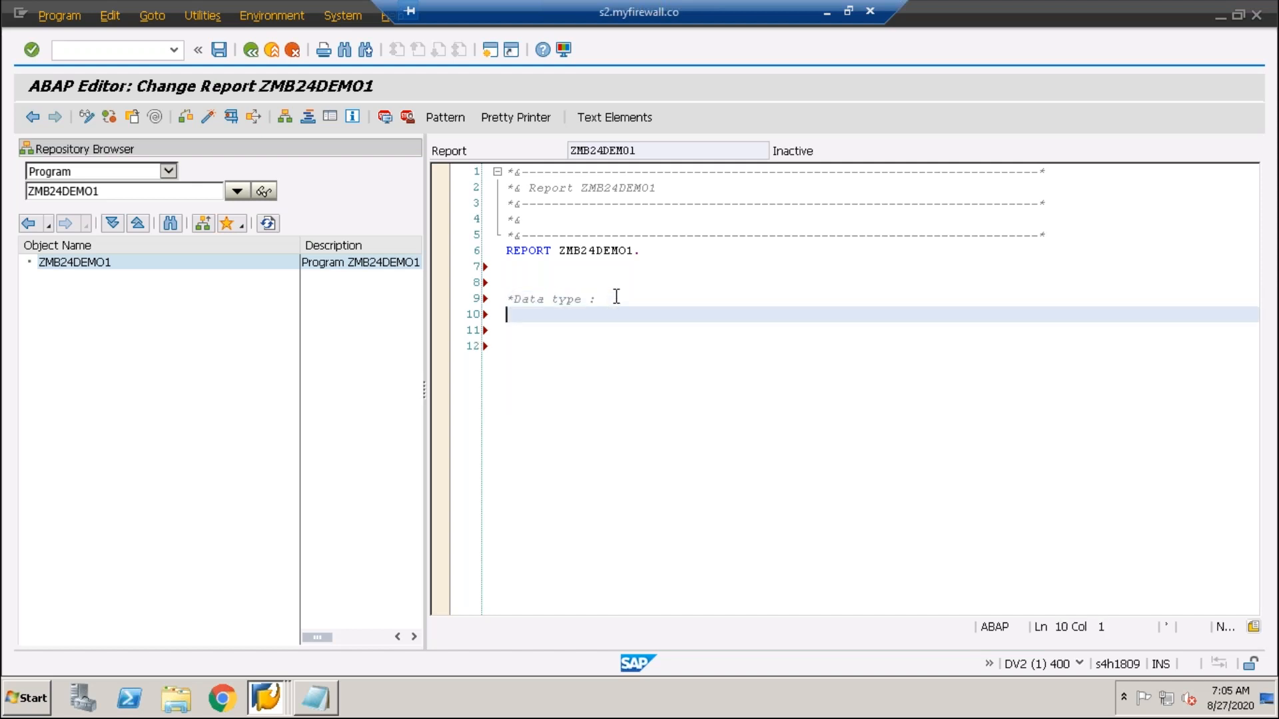
pyautogui.write('data: ')
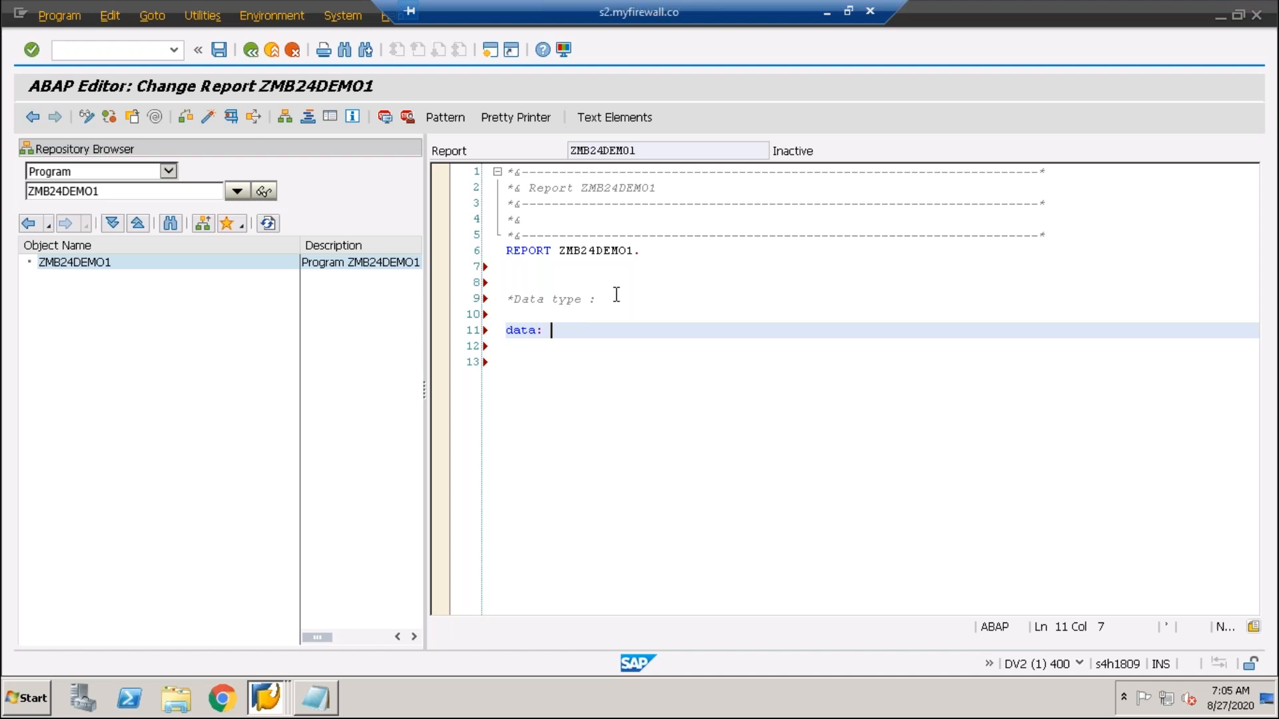
pyautogui.write('lv_test type char5.')
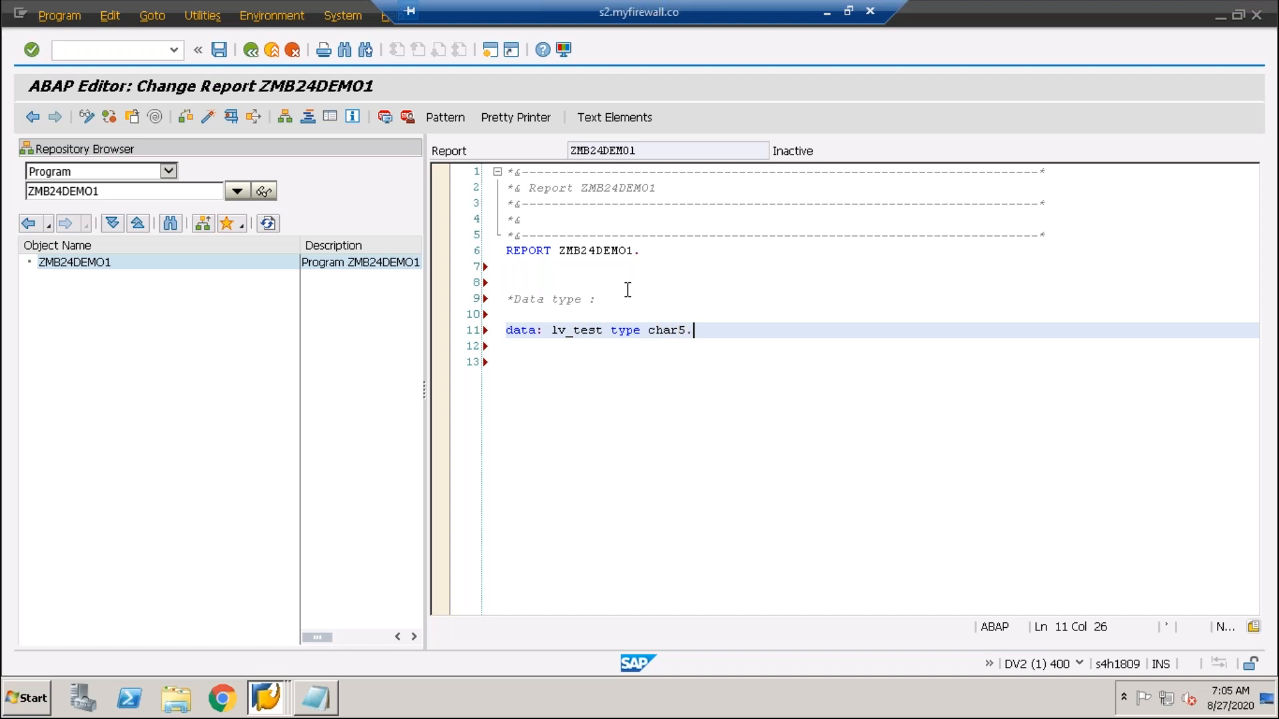
pyautogui.moveTo(608, 327); pyautogui.dragTo(551, 331)
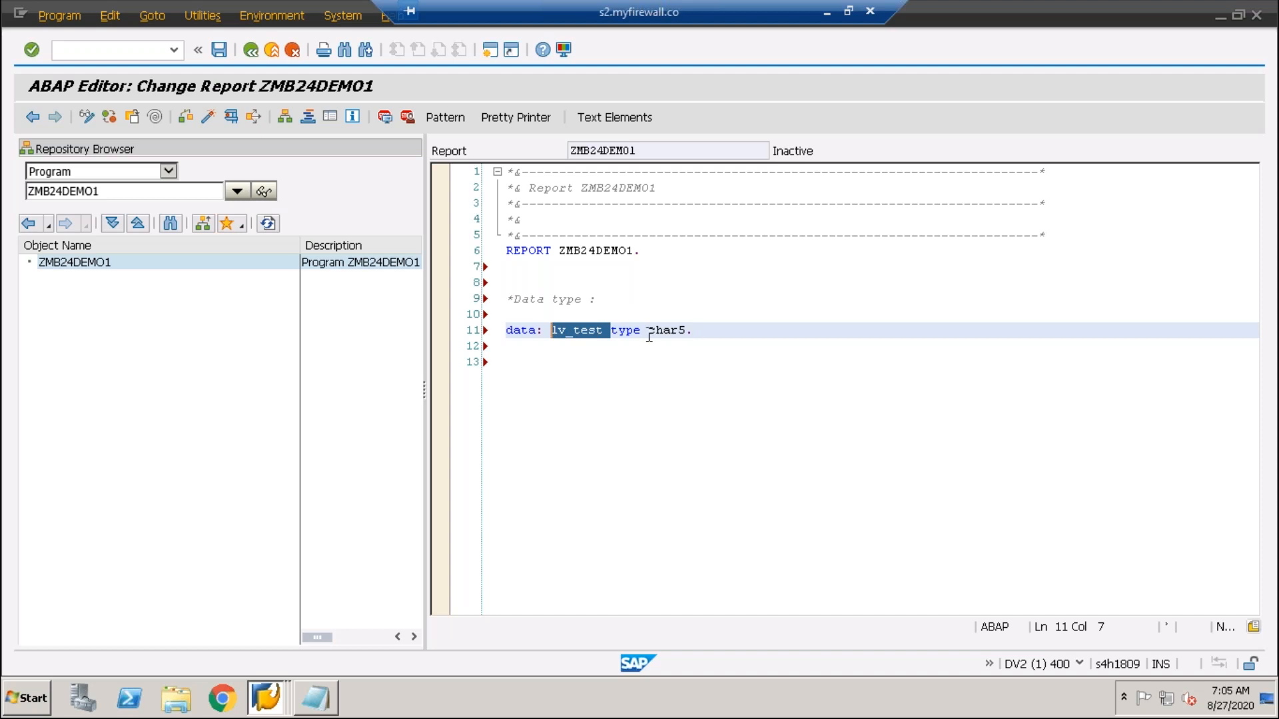
pyautogui.moveTo(646, 331)
pyautogui.mouseDown()
pyautogui.moveTo(688, 328)
pyautogui.moveTo(648, 331)
pyautogui.mouseUp()
pyautogui.click(699, 332)
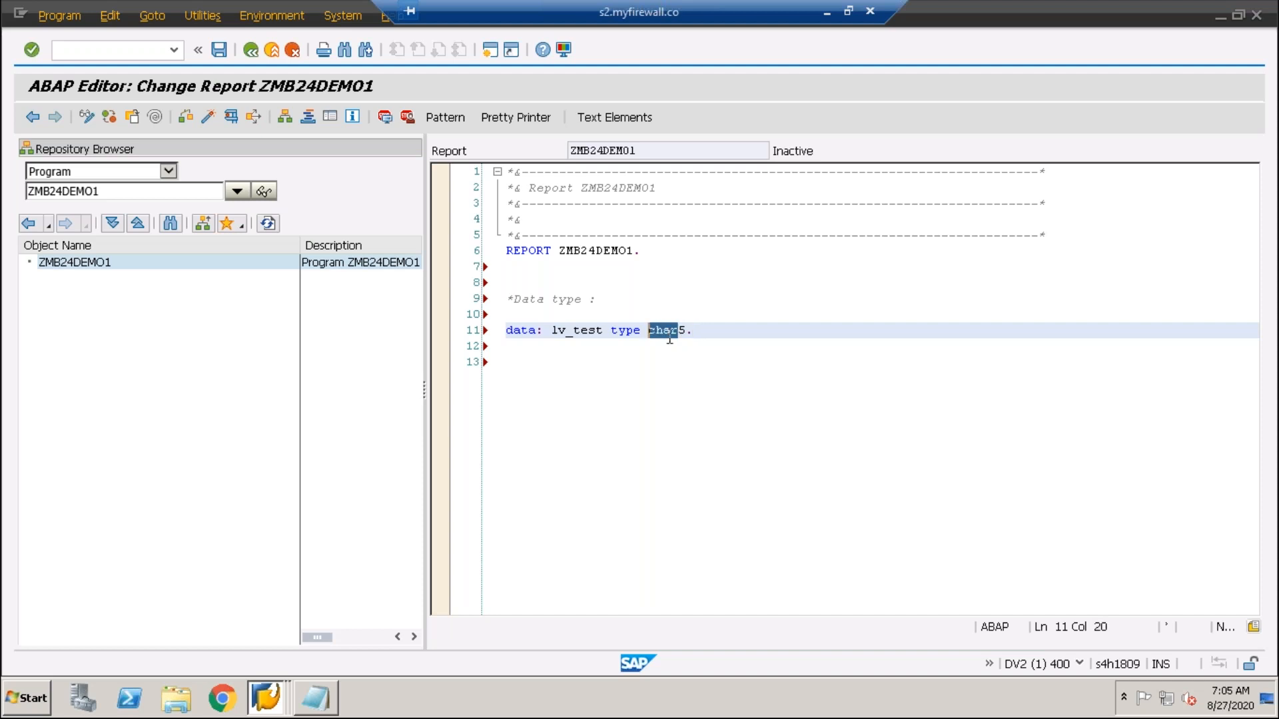
pyautogui.click(704, 332)
pyautogui.press('Return')
pyautogui.press('Return')
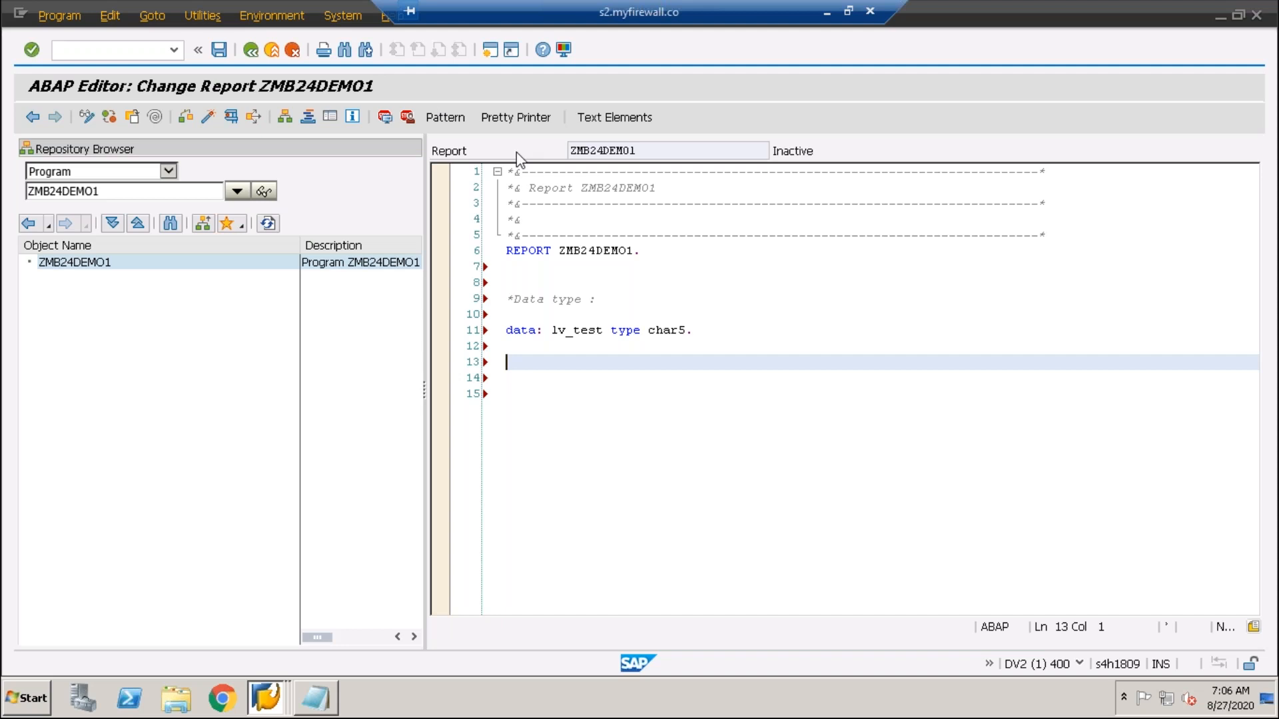
pyautogui.moveTo(692, 11); pyautogui.dragTo(552, 5)
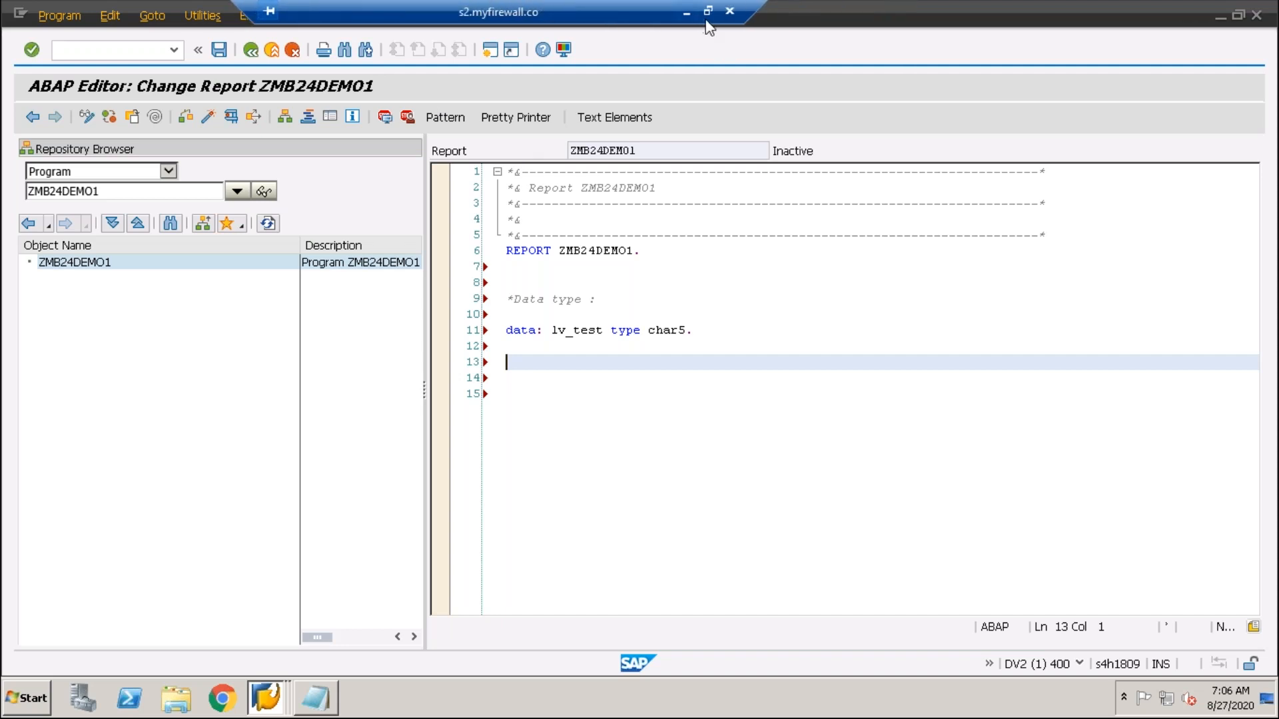
pyautogui.click(687, 15)
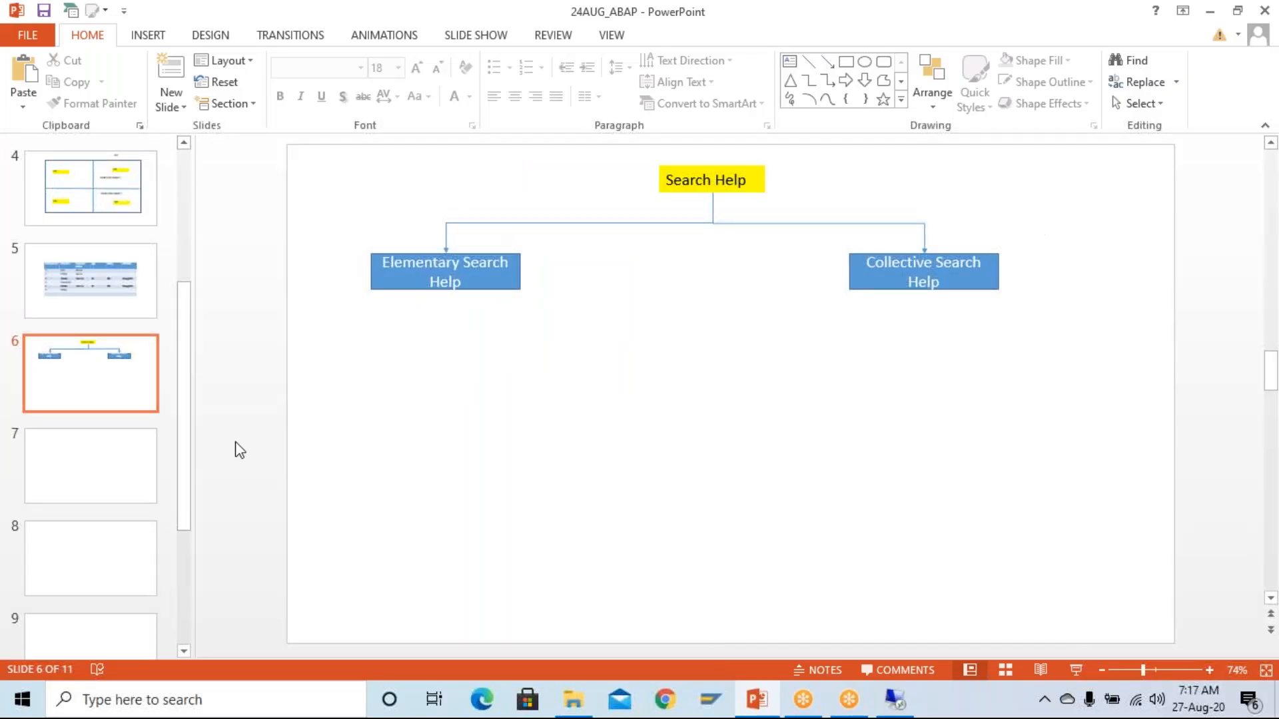
# - Draw a rectangle labelled 'Data Type' at the top of slide 7
pyautogui.click(83, 468)
pyautogui.click(846, 61)
pyautogui.moveTo(595, 156)
pyautogui.mouseDown()
pyautogui.moveTo(919, 240)
pyautogui.moveTo(955, 237)
pyautogui.moveTo(945, 220)
pyautogui.mouseUp()
pyautogui.write('Data Types')
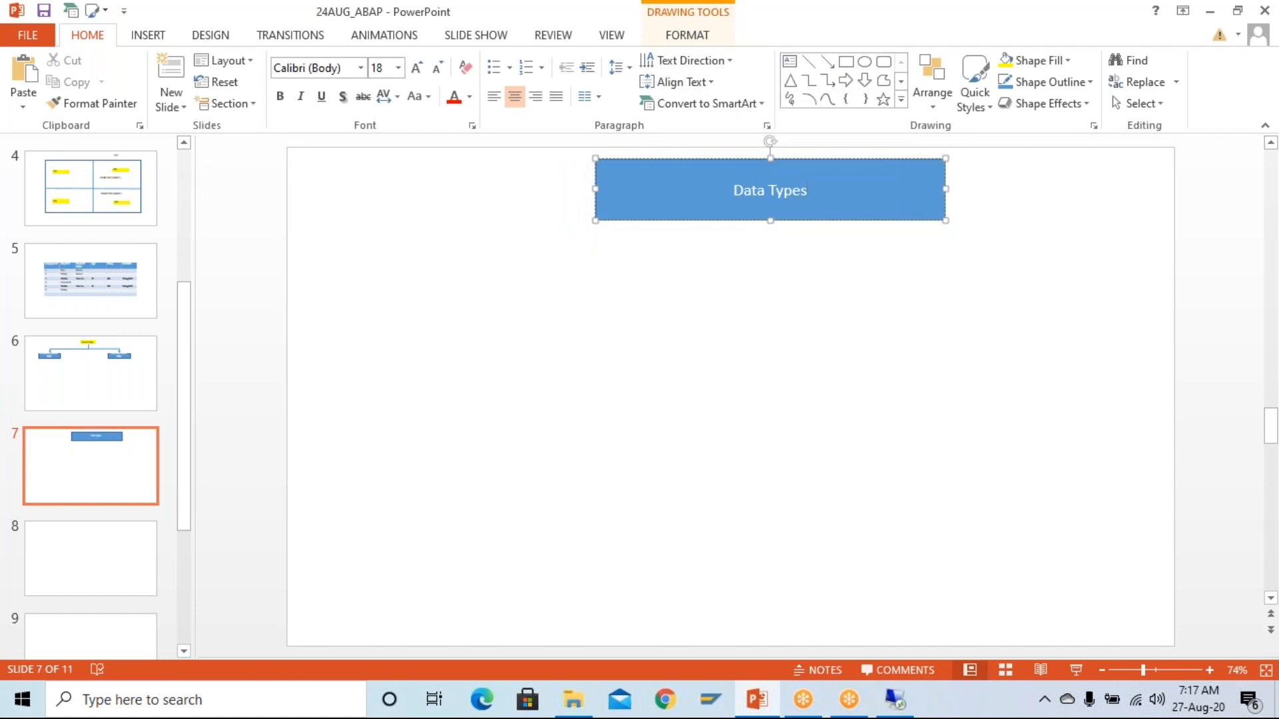
pyautogui.press('BackSpace')
# - Add two side-by-side 'Character Data Type' boxes below the Data Type box
pyautogui.click(844, 69)
pyautogui.moveTo(325, 332)
pyautogui.mouseDown()
pyautogui.moveTo(560, 422)
pyautogui.moveTo(702, 440)
pyautogui.mouseUp()
pyautogui.moveTo(498, 408); pyautogui.dragTo(496, 416)
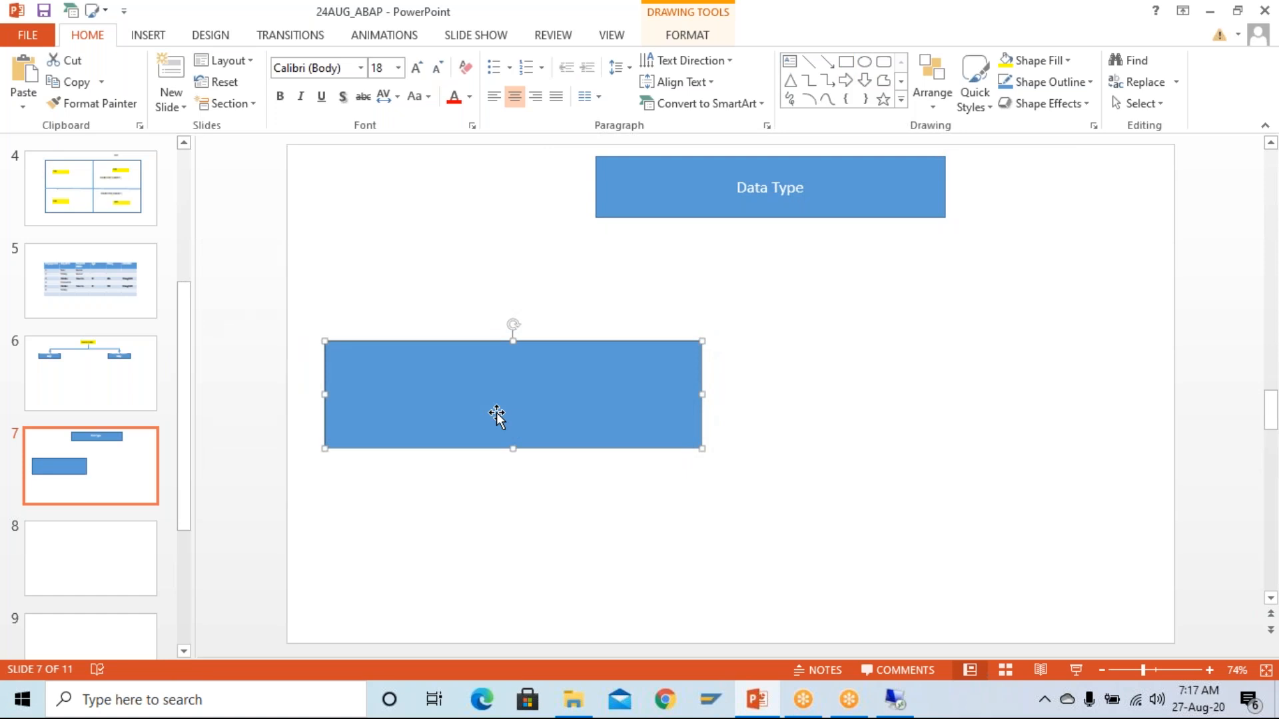
pyautogui.write('Character ')
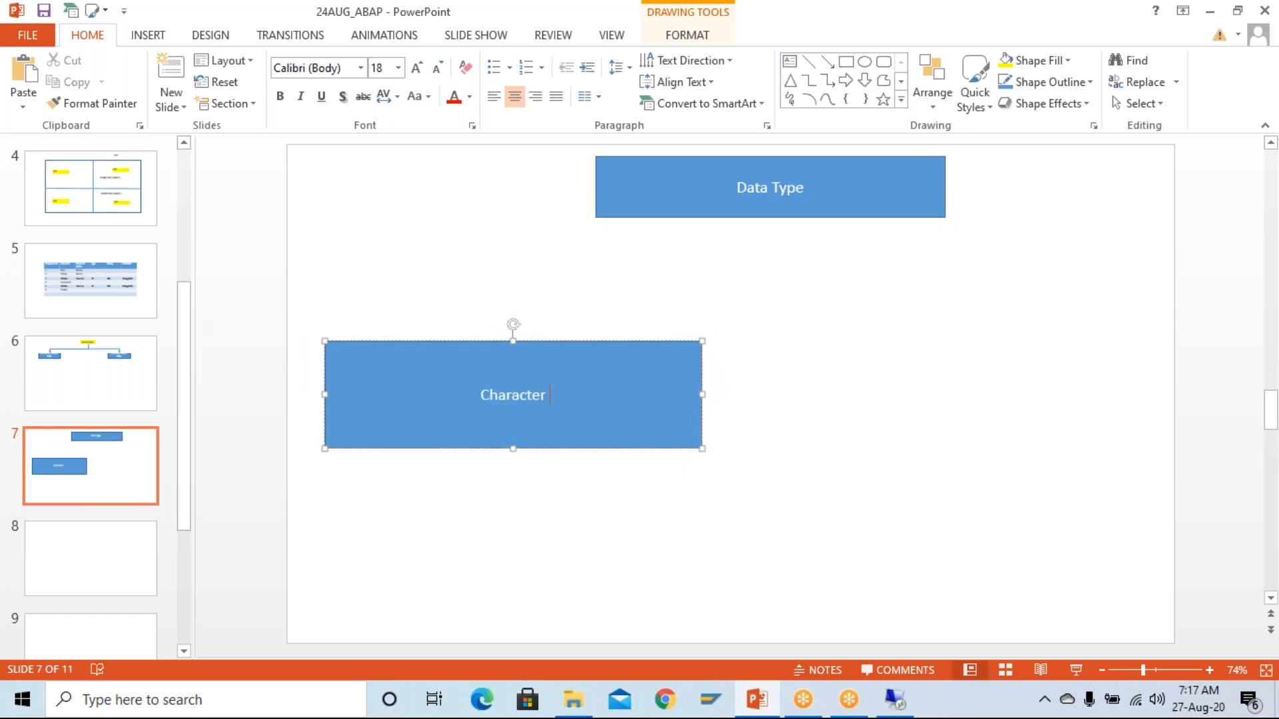
pyautogui.write('Data Type')
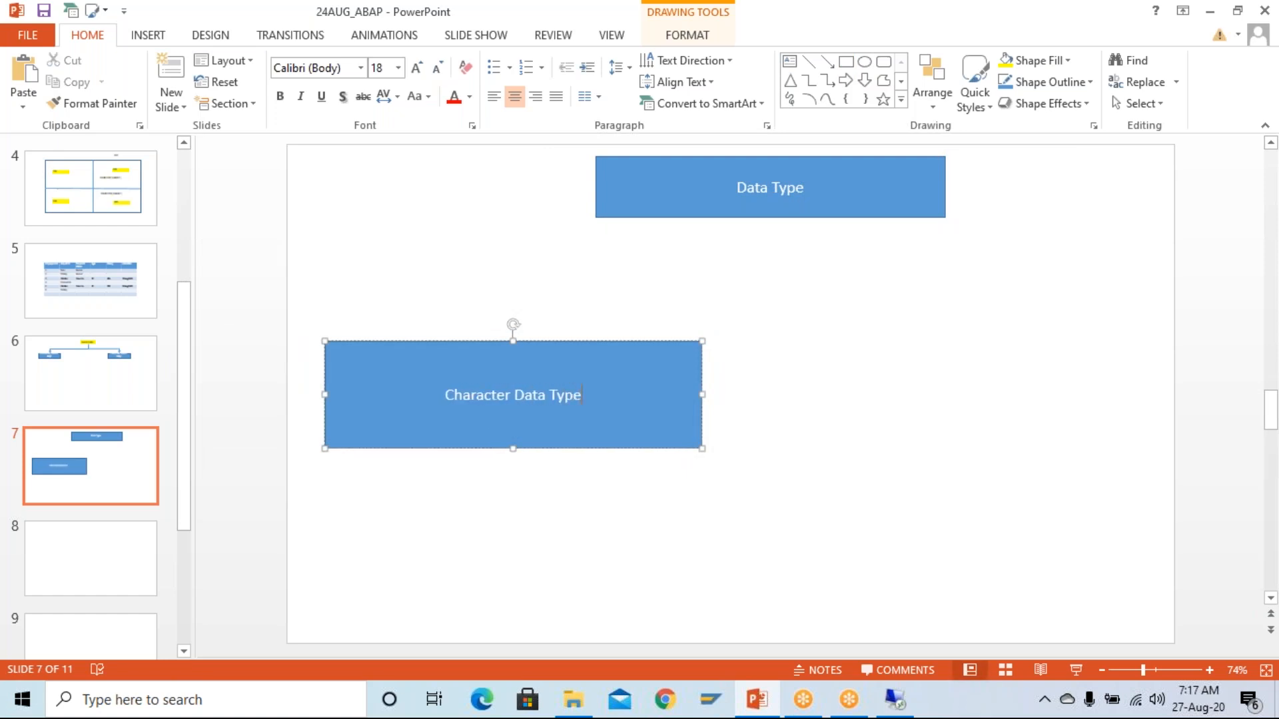
pyautogui.moveTo(673, 345); pyautogui.dragTo(1110, 351)
pyautogui.click(976, 411)
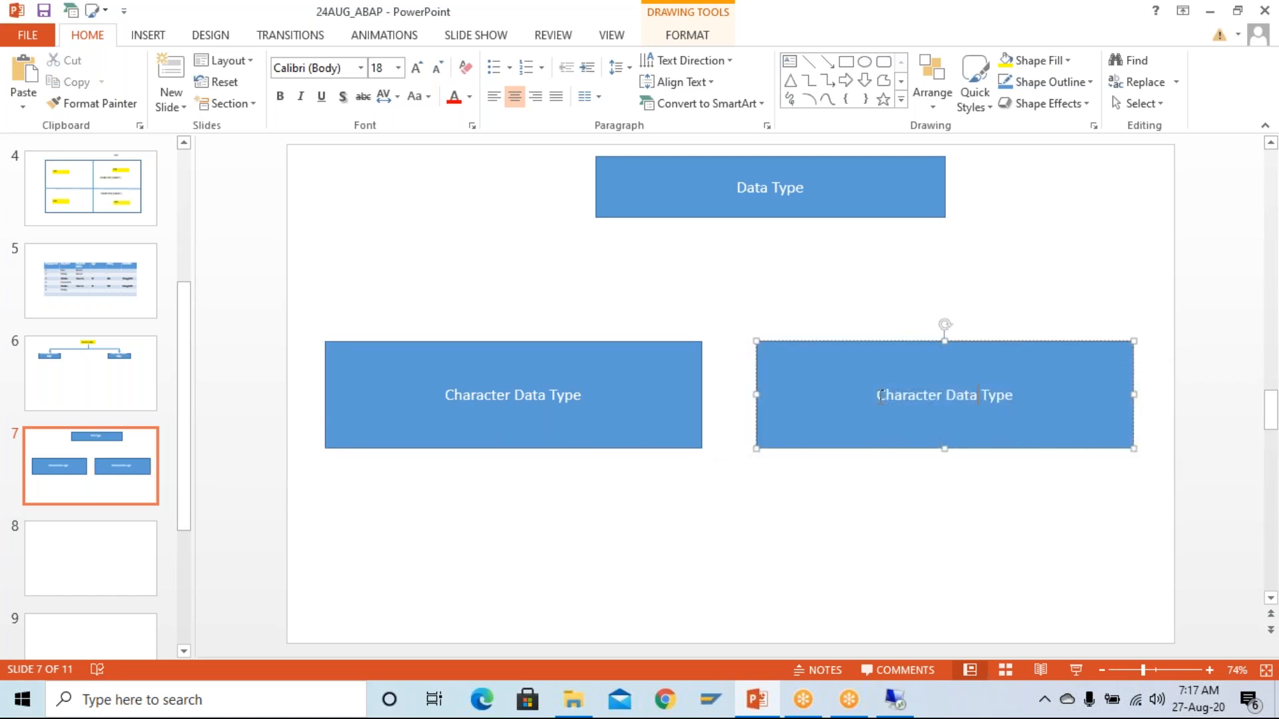